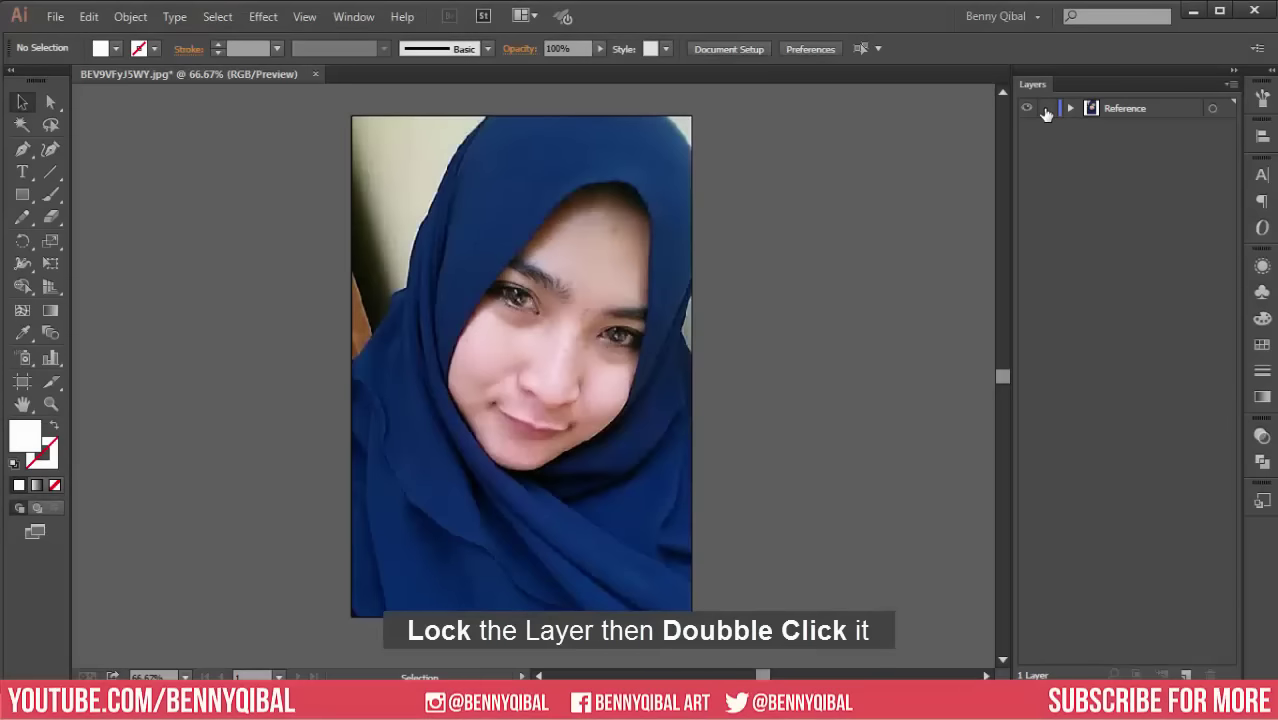
Step: Lock the Reference layer and turn on Dim Images at 70% in its Layer Options
click(1045, 109)
click(1126, 110)
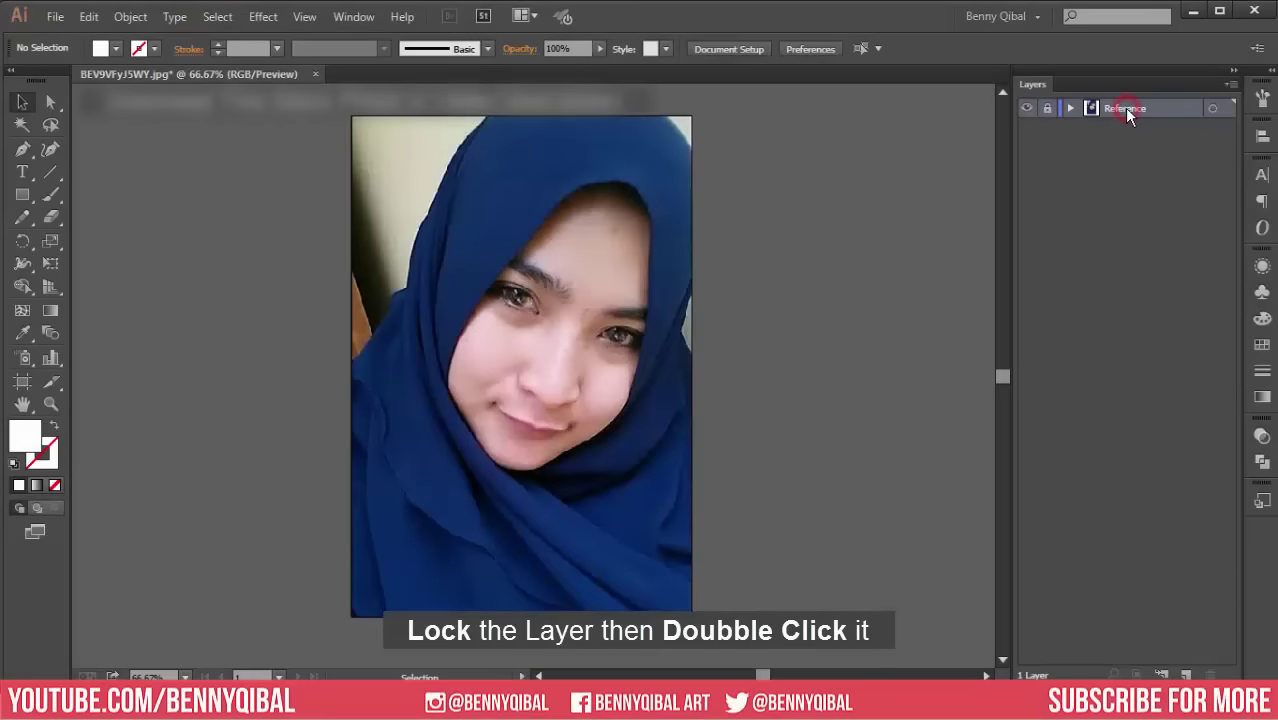
double_click(1181, 112)
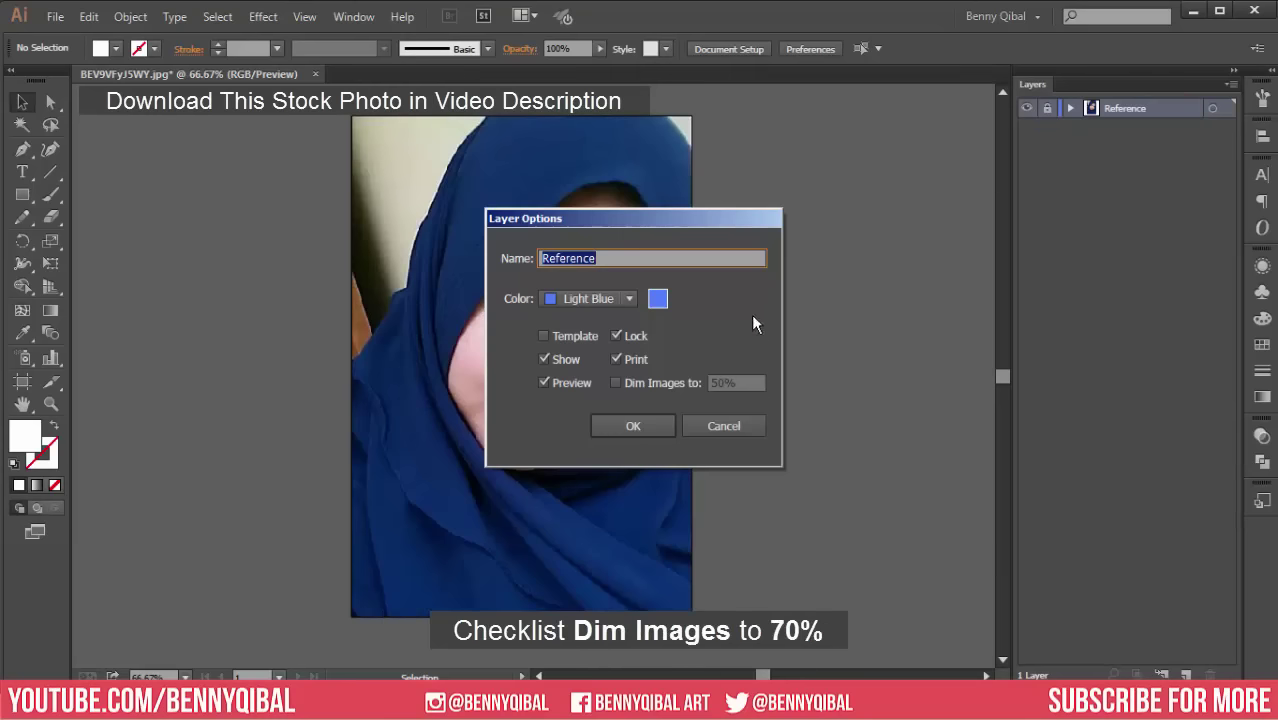
click(651, 390)
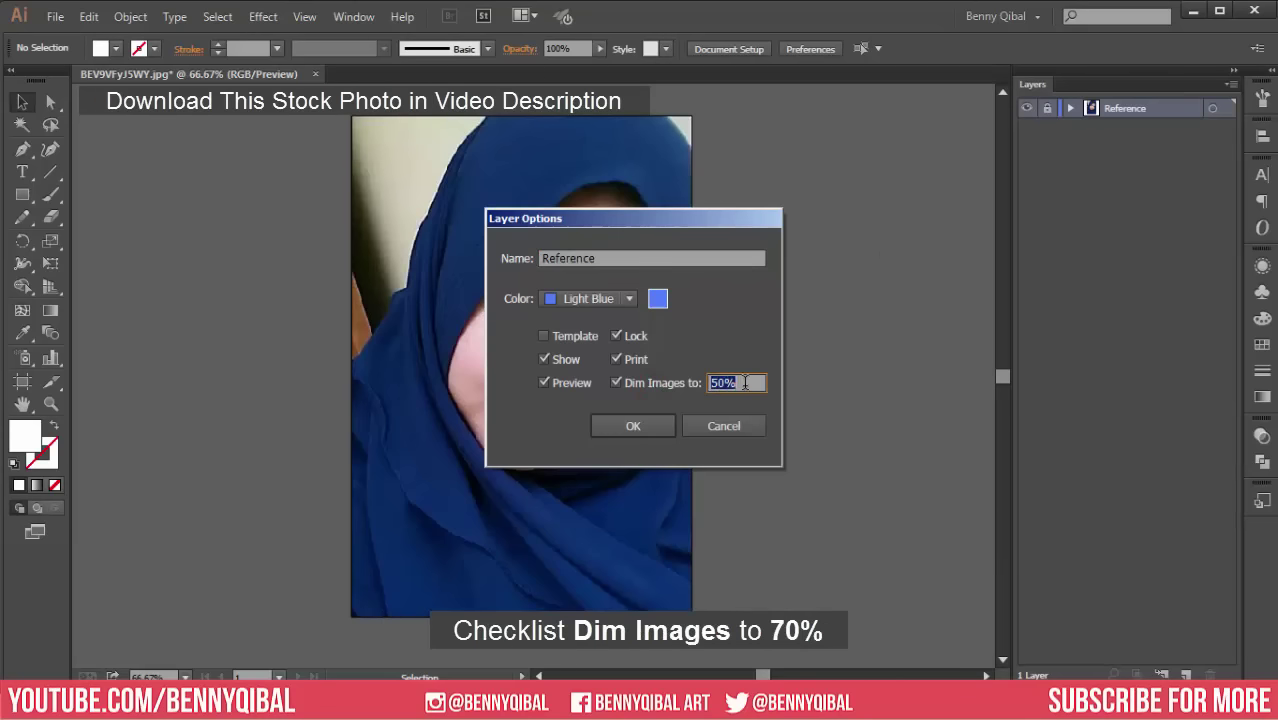
double_click(745, 383)
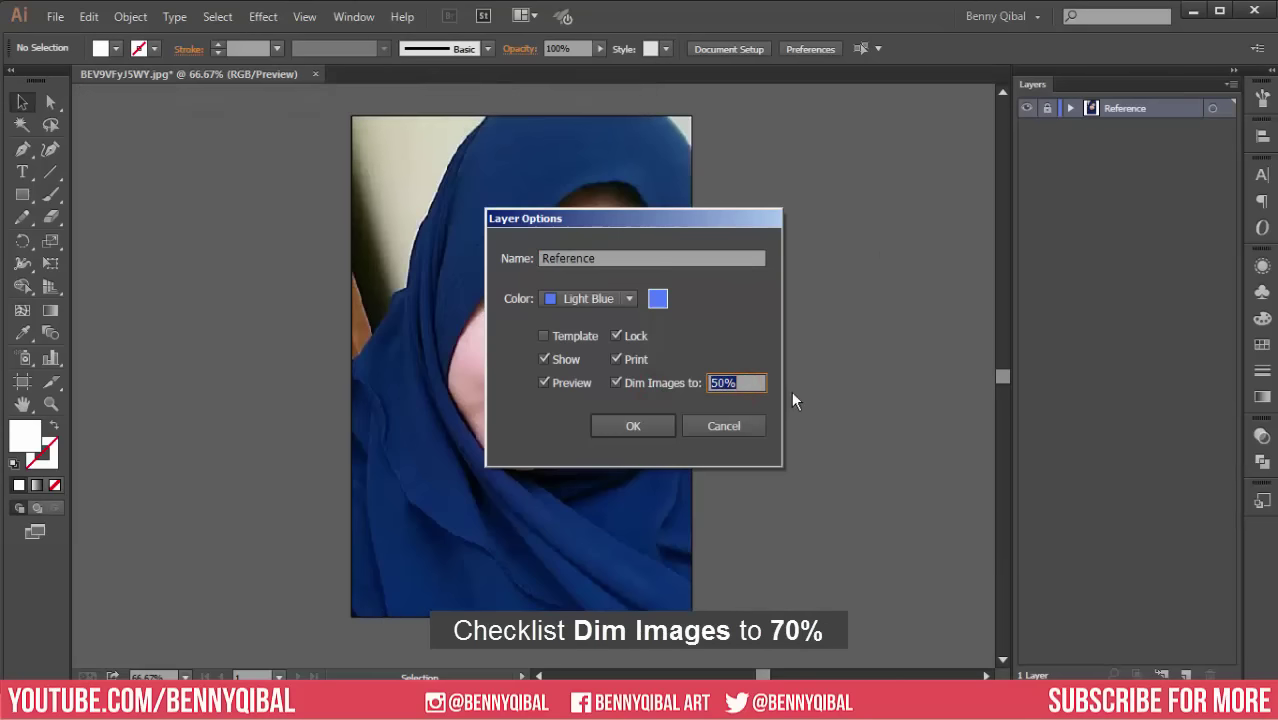
text(70)
click(652, 425)
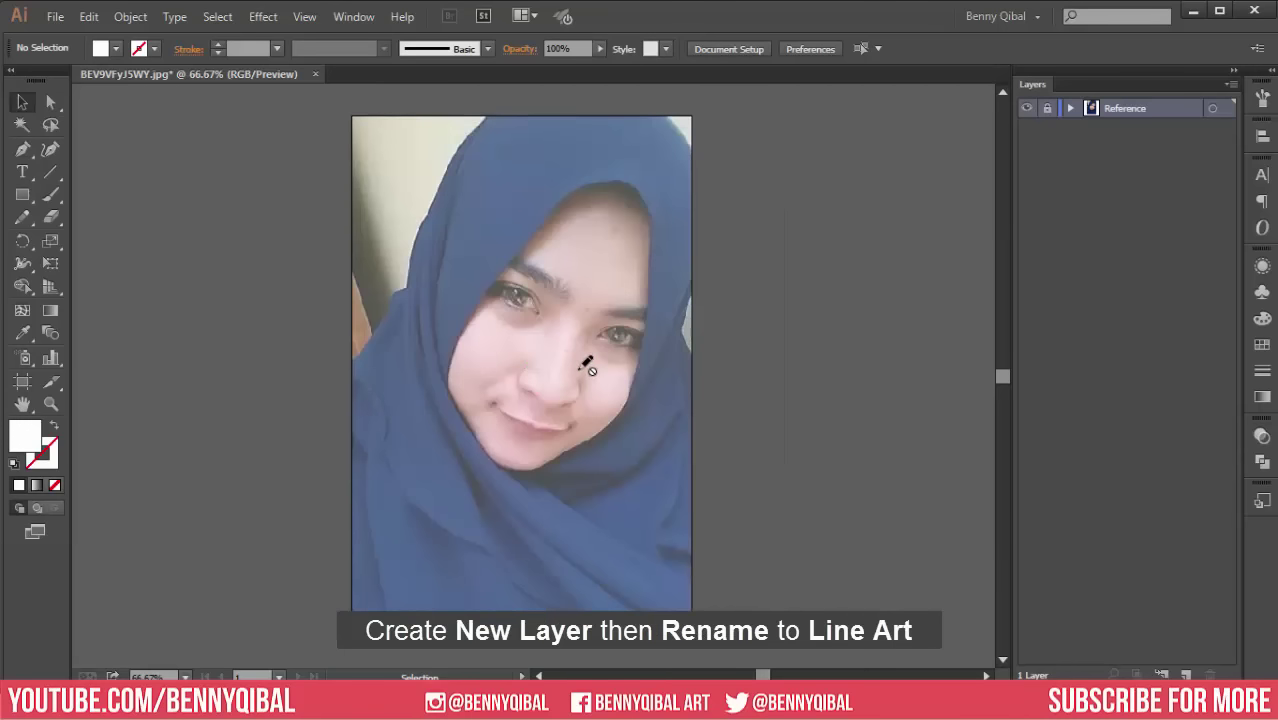
Step: Add a new layer above Reference named 'Line Art'
click(1186, 675)
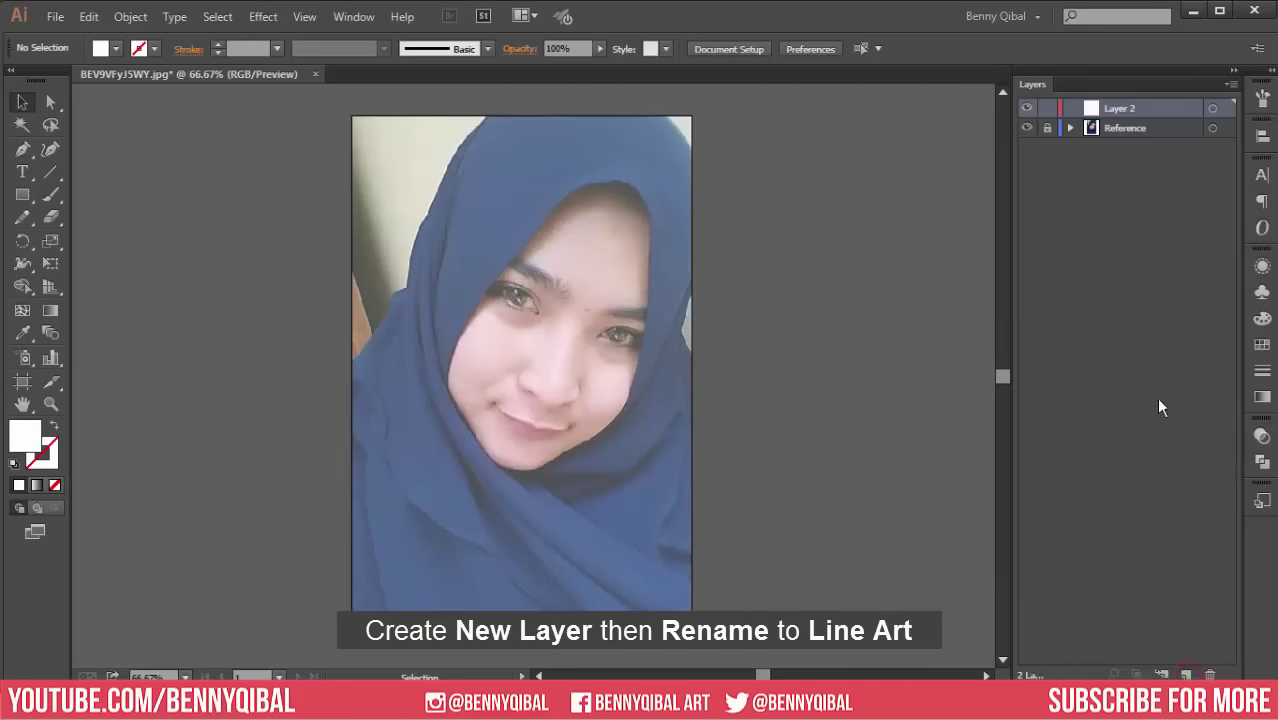
double_click(1122, 110)
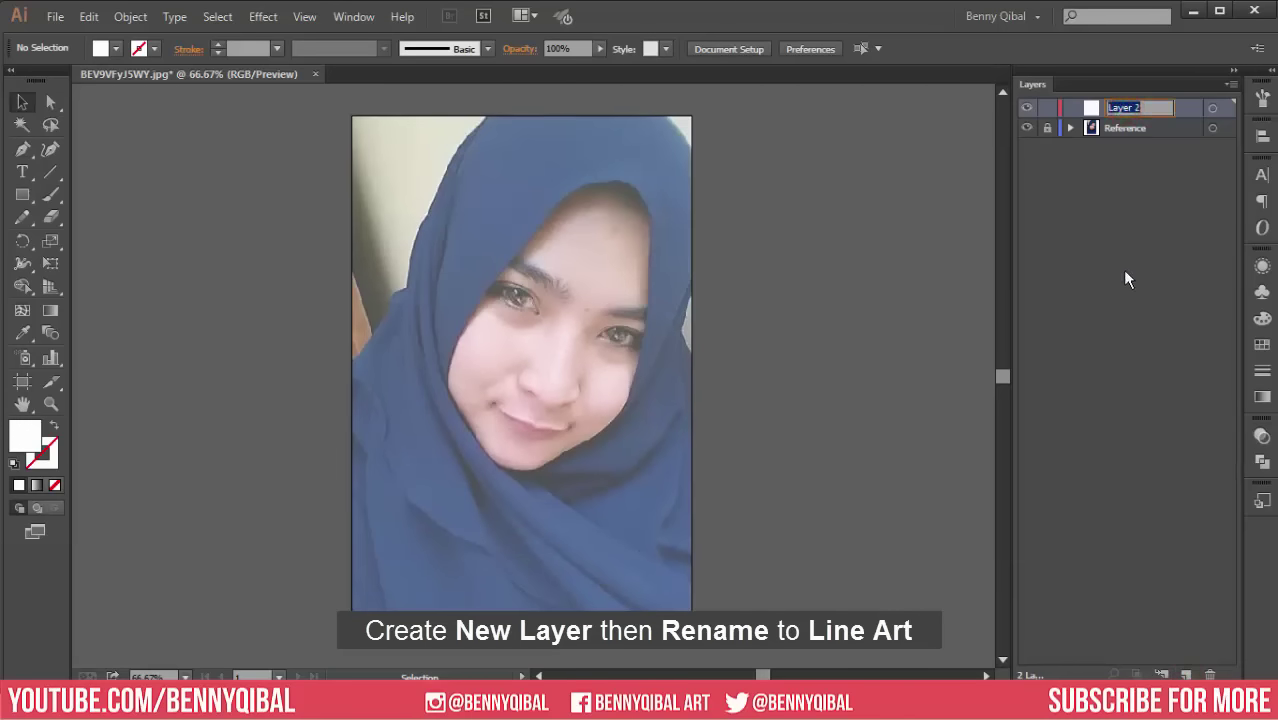
text(Line)
text( Art)
key(Return)
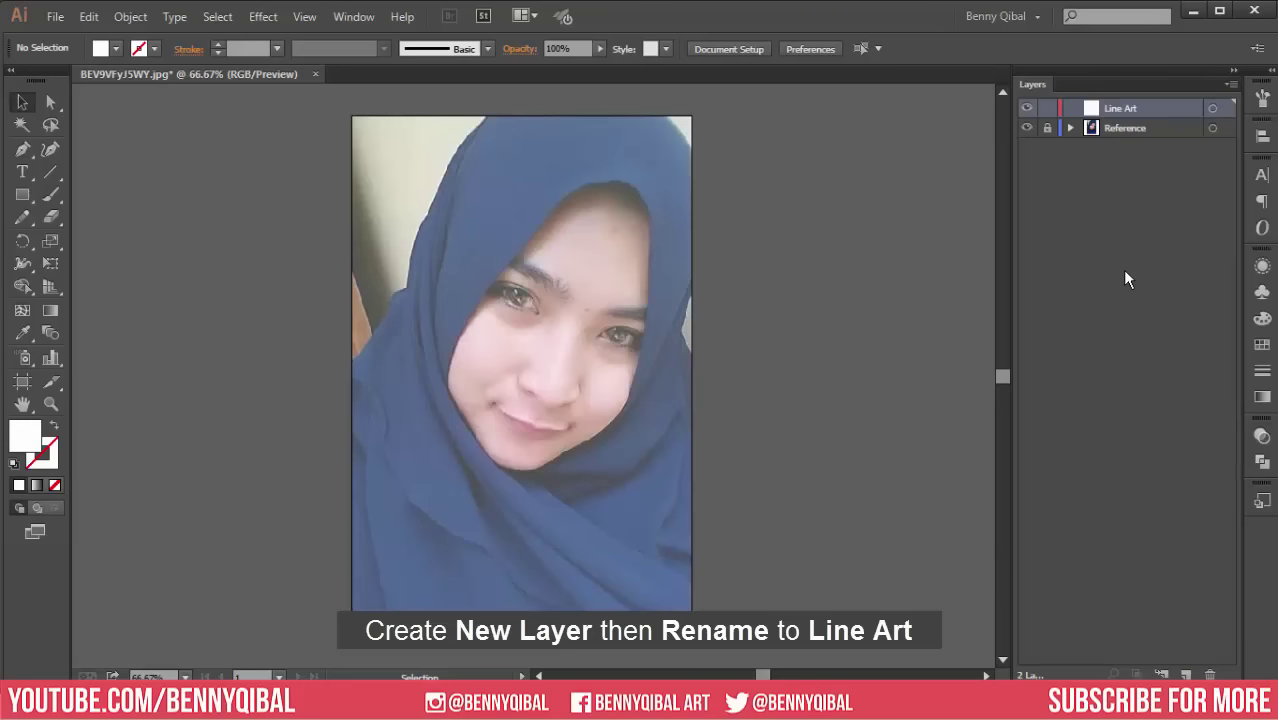
Step: Set the fill colour to dark grey #343435 in the colour picker
double_click(25, 433)
drag(785, 389, 747, 404)
drag(940, 310, 958, 300)
mouse_move(765, 412)
mouse_down()
mouse_move(816, 397)
mouse_move(787, 391)
mouse_move(842, 388)
mouse_move(836, 400)
mouse_move(743, 401)
mouse_move(709, 382)
mouse_move(713, 394)
mouse_move(694, 399)
mouse_up()
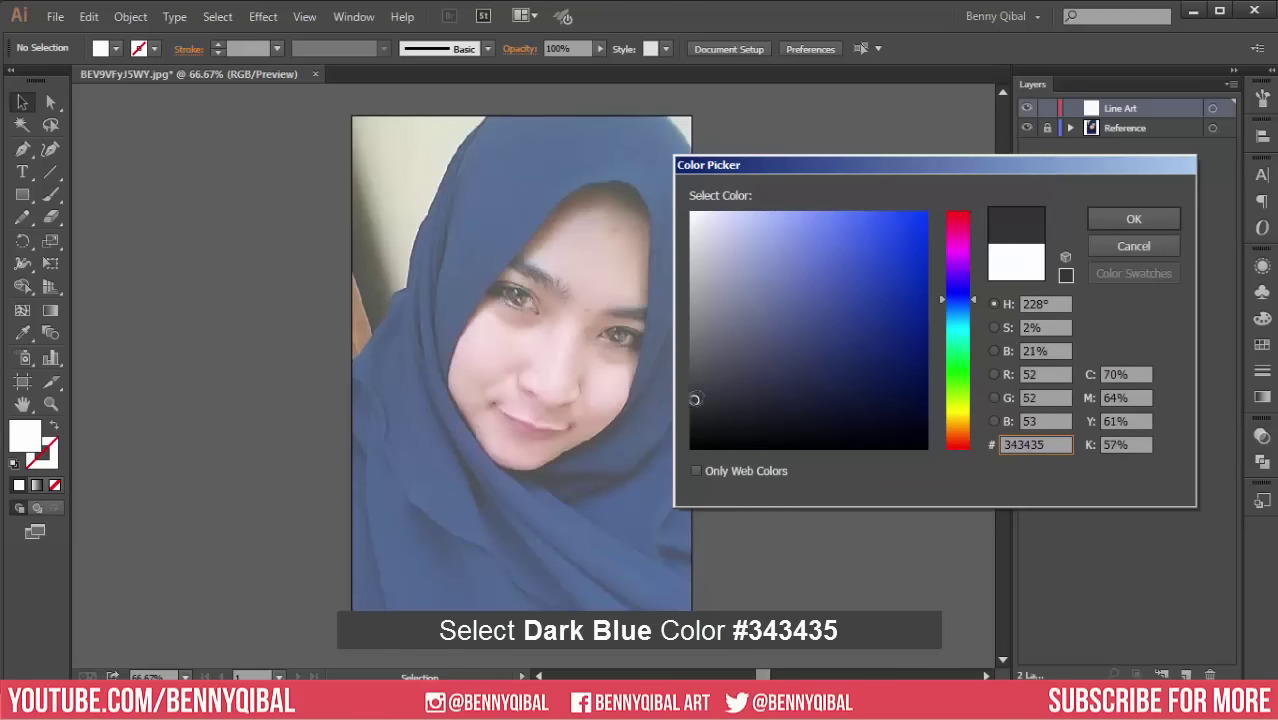
click(1121, 219)
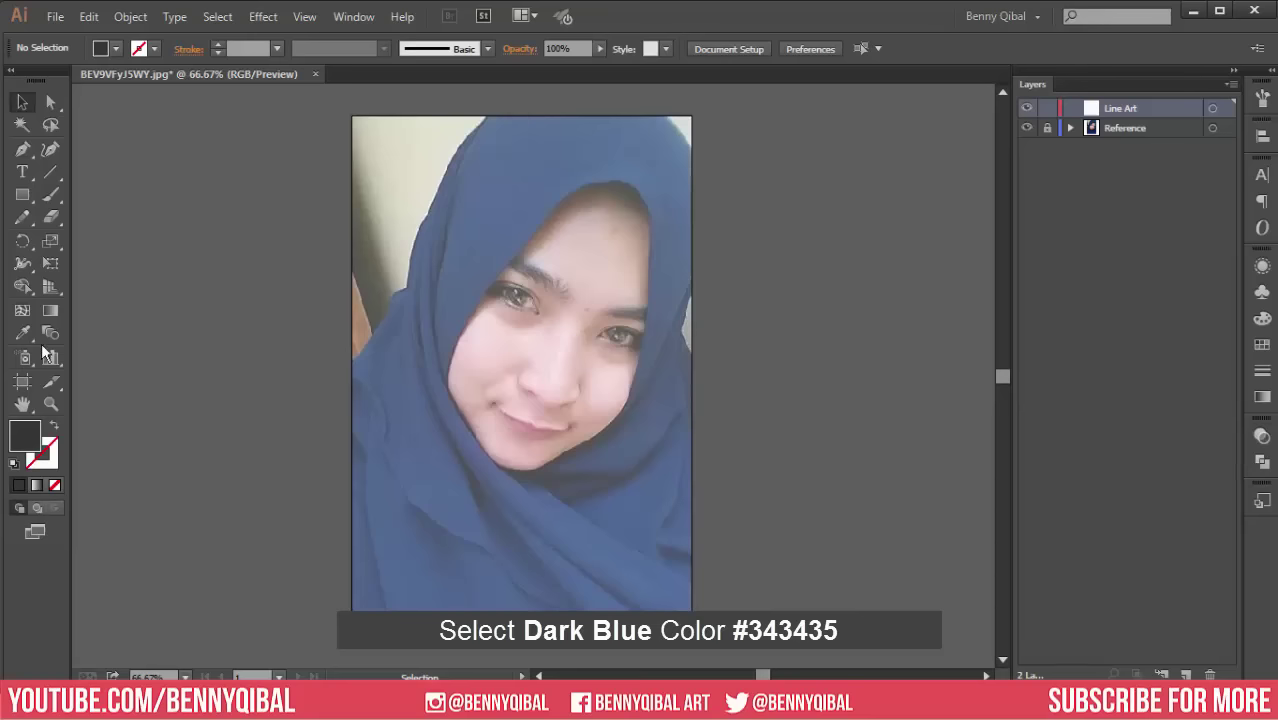
click(20, 151)
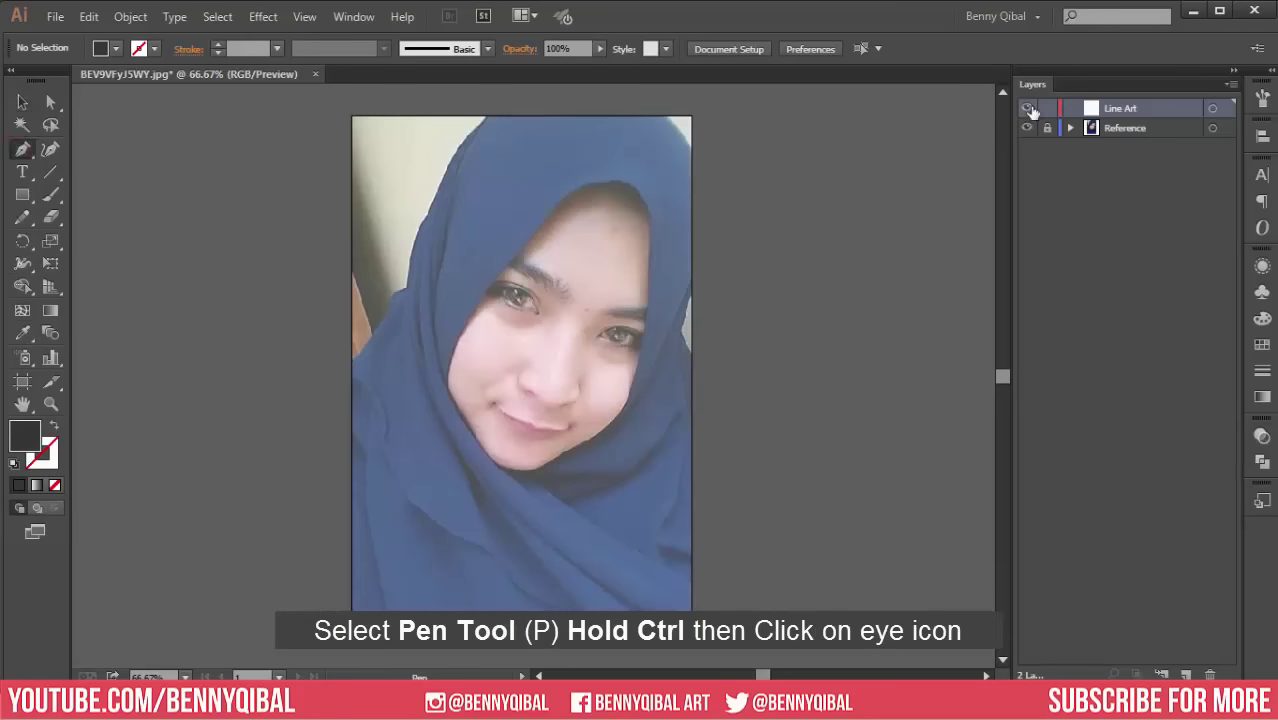
Step: Switch the Line Art layer to Outline view and zoom in on the eye
ctrl+click(1029, 109)
scroll(510, 300, up, 2)
scroll(525, 348, up, 1)
mouse_move(539, 340)
mouse_down()
mouse_move(493, 380)
mouse_move(431, 250)
mouse_up()
scroll(493, 380, up, 1)
scroll(493, 380, up, 1)
scroll(555, 255, up, 1)
drag(528, 277, 505, 298)
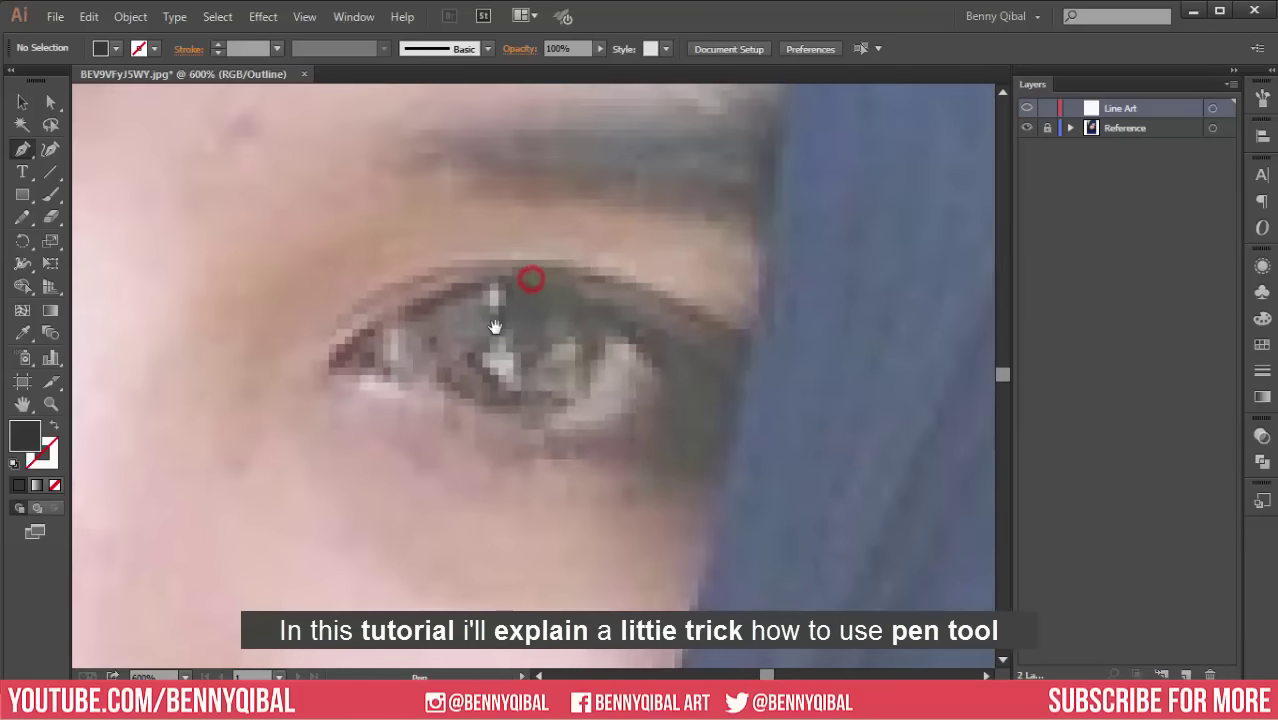
click(332, 334)
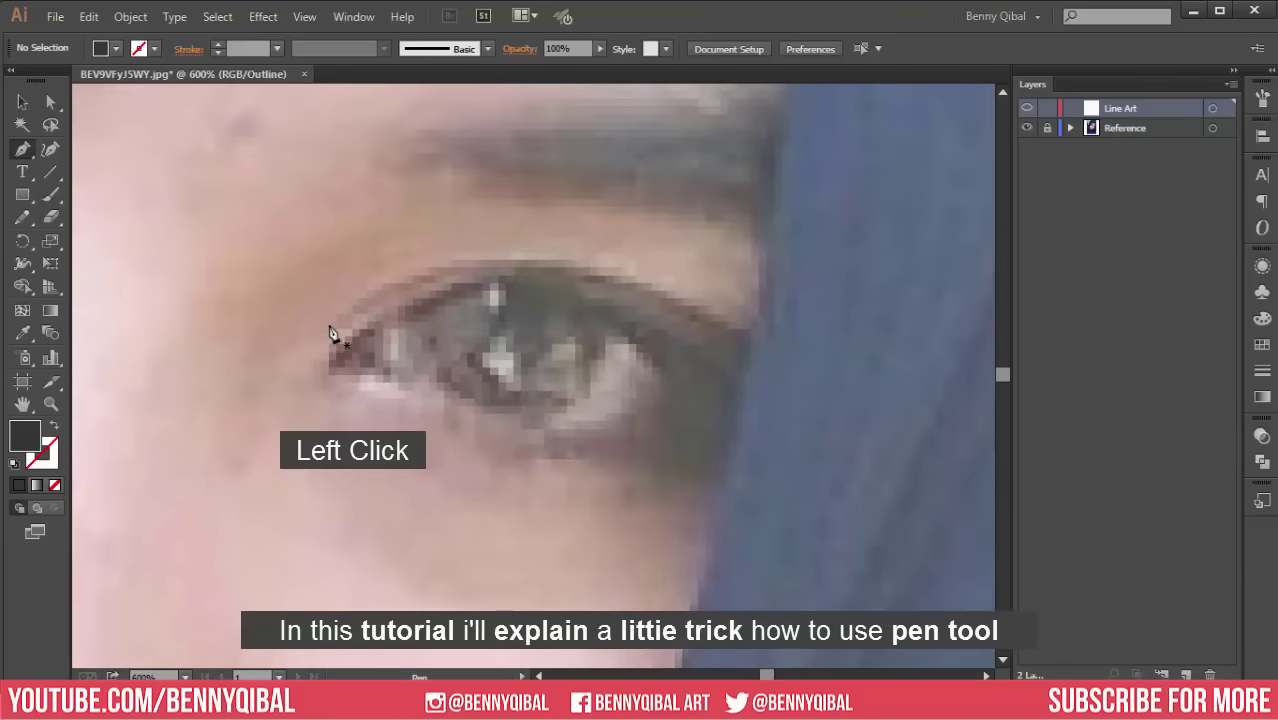
Step: Trace a closed crescent path along the eye's upper eyelid
click(329, 325)
drag(546, 265, 670, 289)
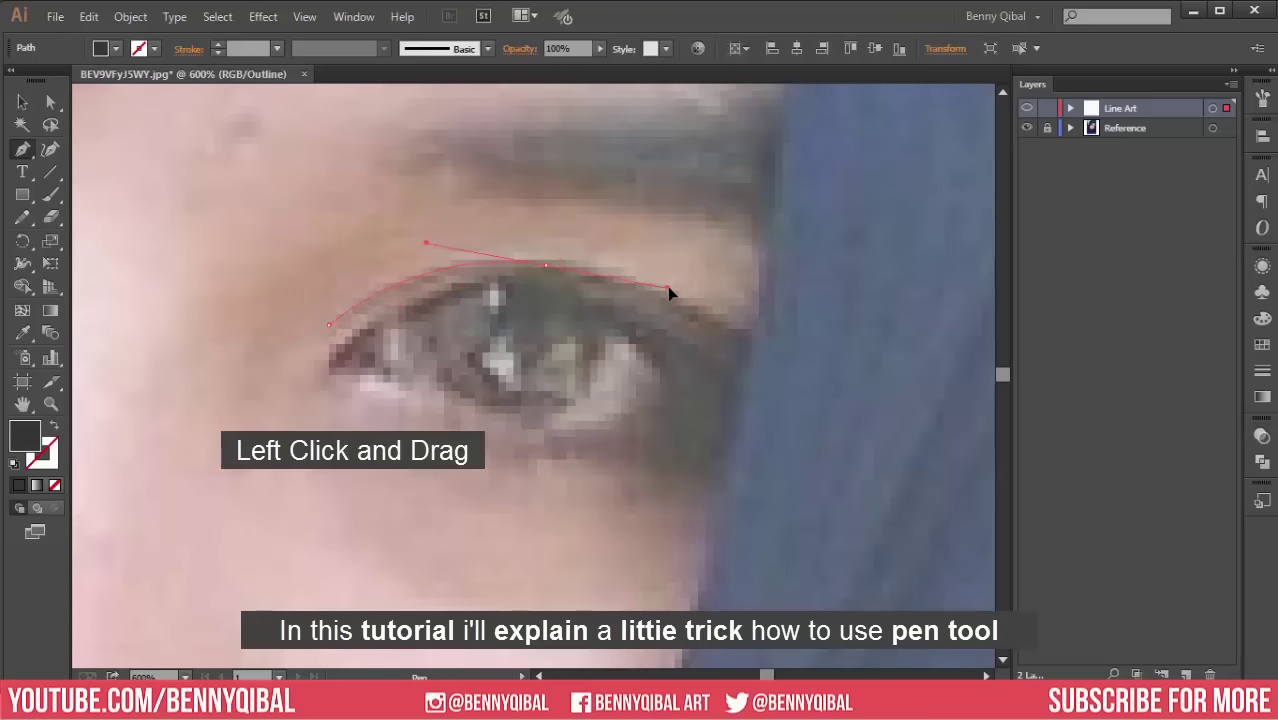
mouse_move(670, 289)
mouse_down()
mouse_move(663, 270)
mouse_move(642, 280)
mouse_up()
drag(679, 211, 660, 267)
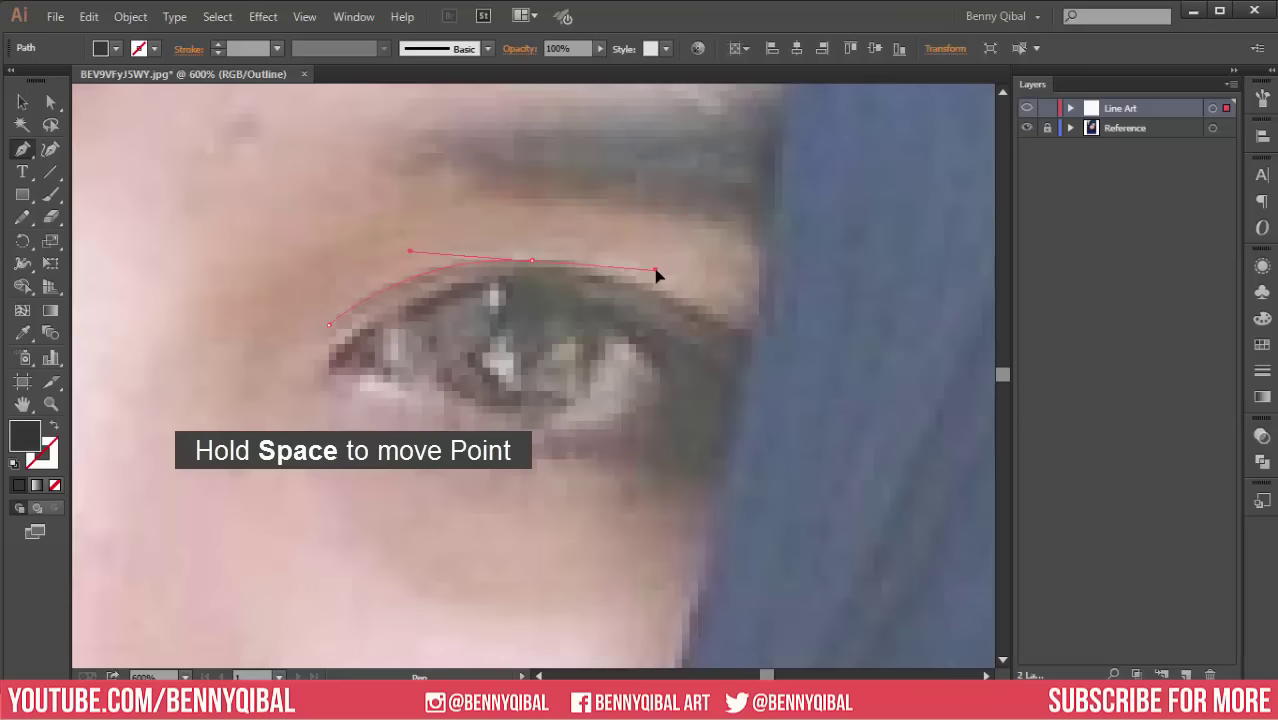
drag(660, 267, 653, 271)
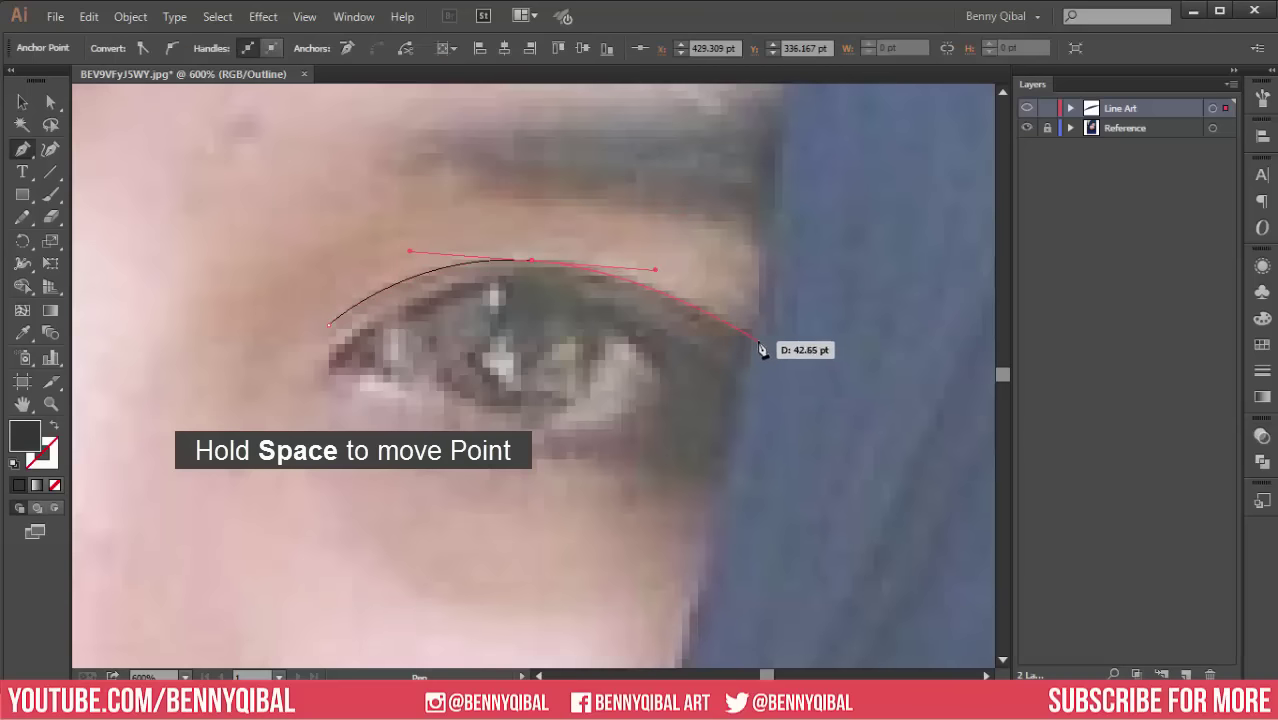
mouse_move(756, 341)
mouse_down()
mouse_move(755, 368)
mouse_move(516, 271)
mouse_up()
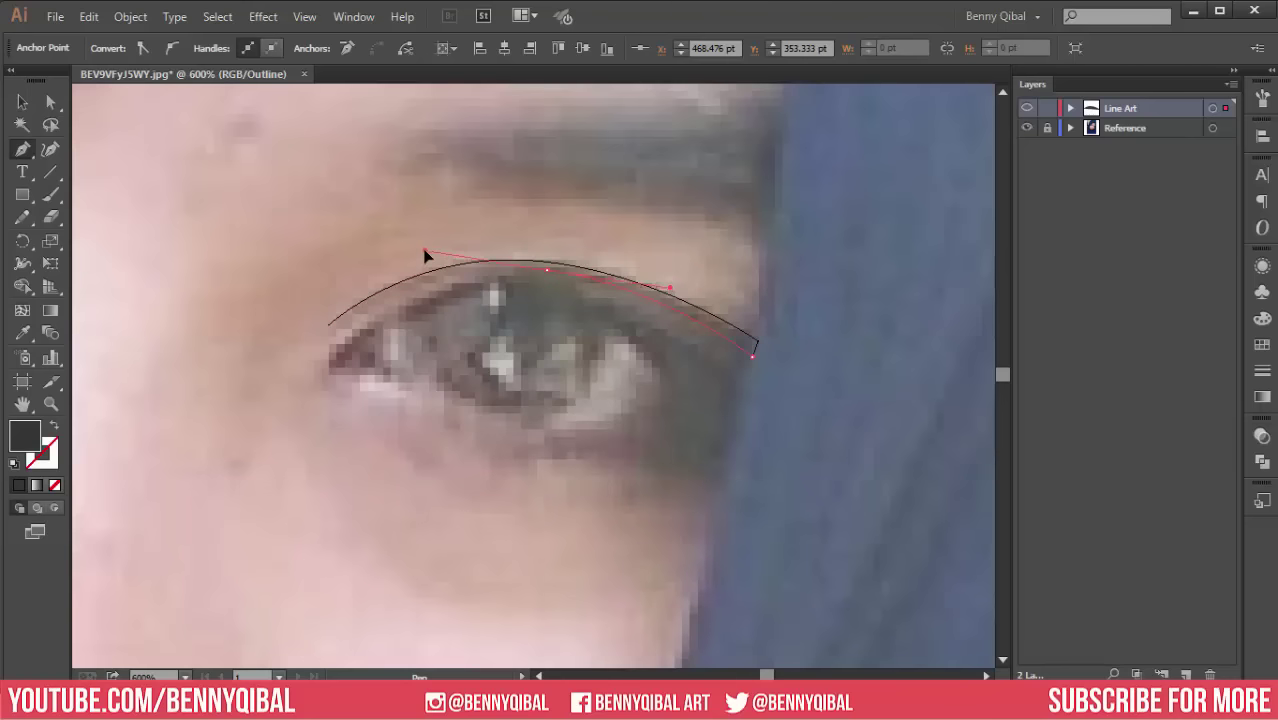
drag(425, 256, 330, 326)
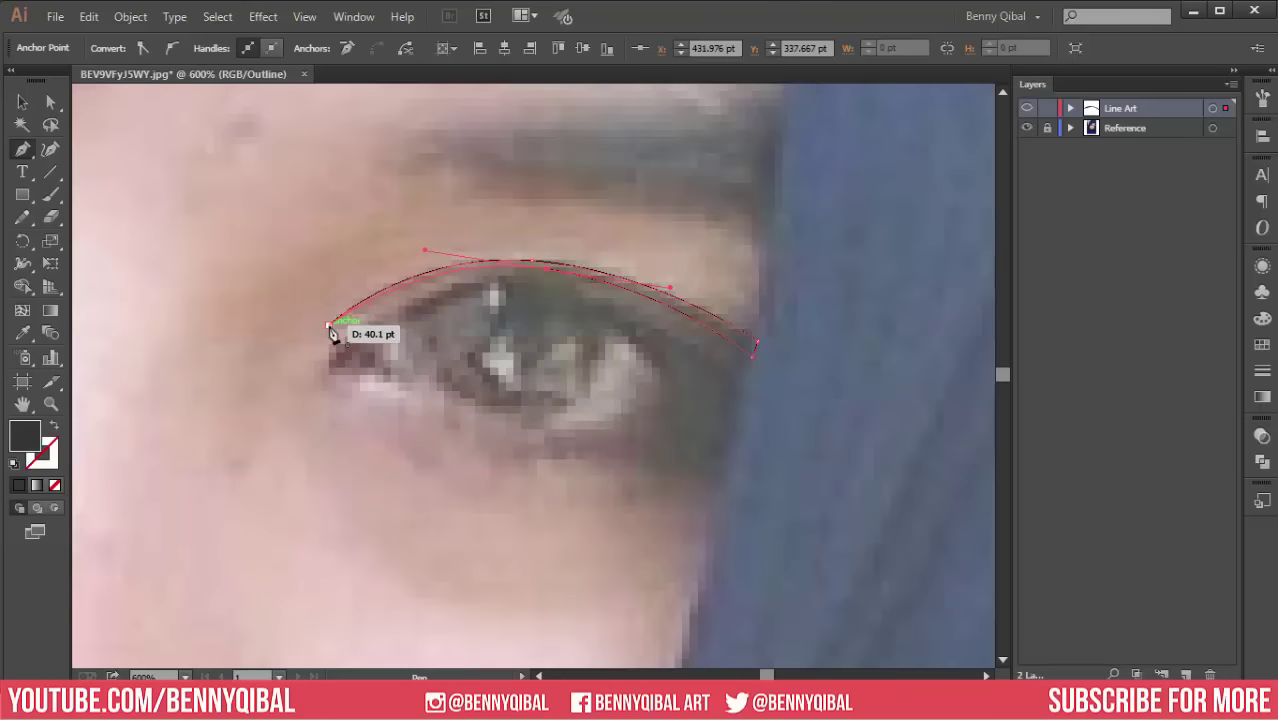
mouse_move(369, 389)
mouse_down()
mouse_move(359, 321)
mouse_move(533, 208)
mouse_up()
click(314, 299)
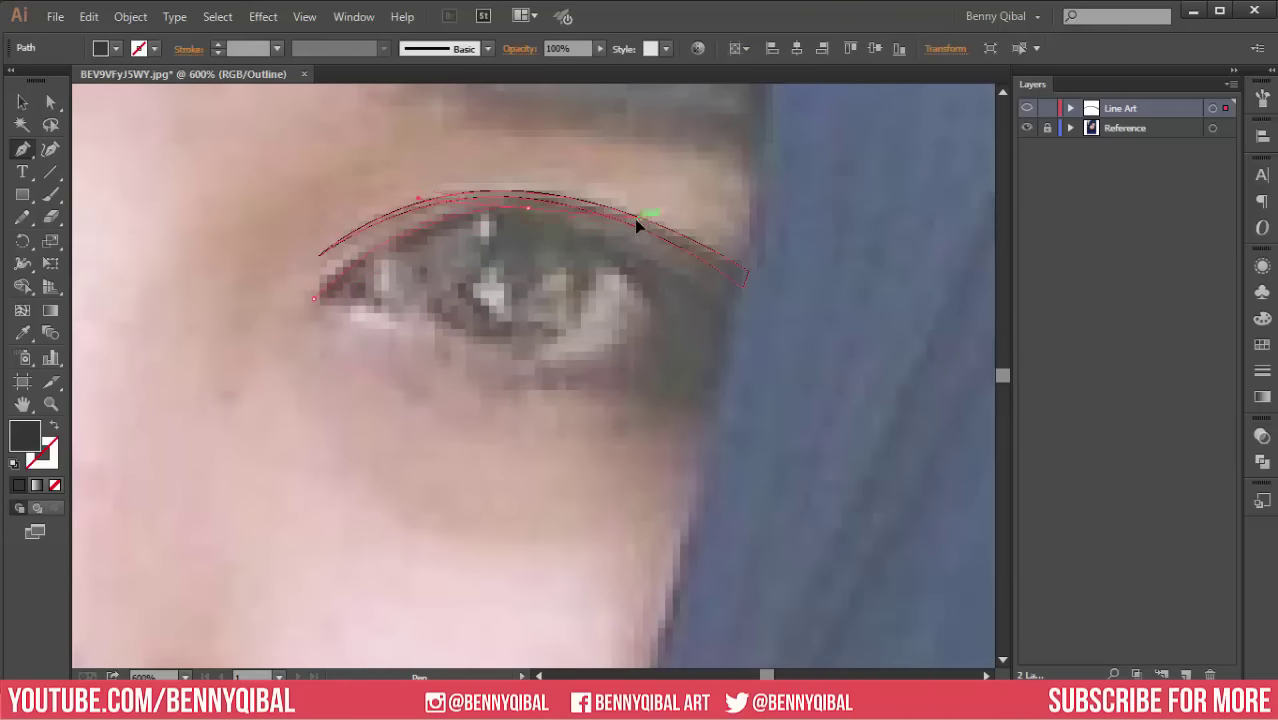
ctrl+click(629, 218)
Step: Turn off Smart Guides from the View menu and deselect the eyelid path
drag(543, 285, 340, 22)
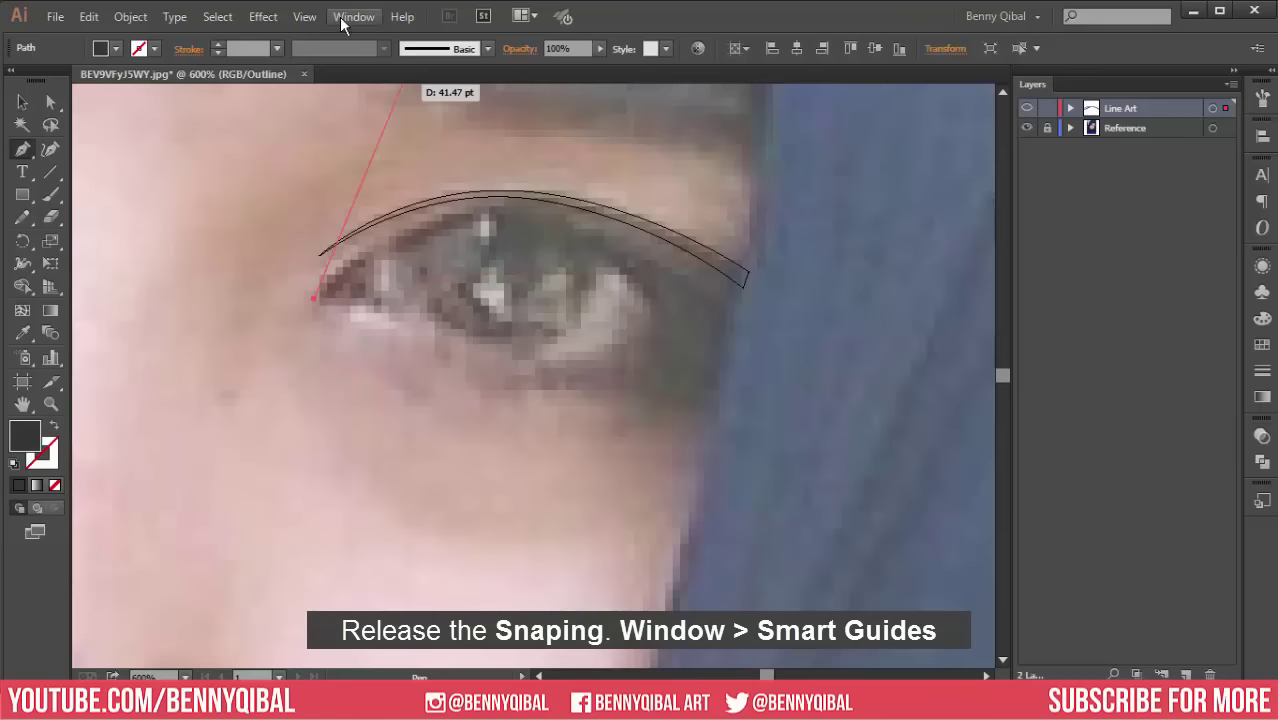
click(306, 17)
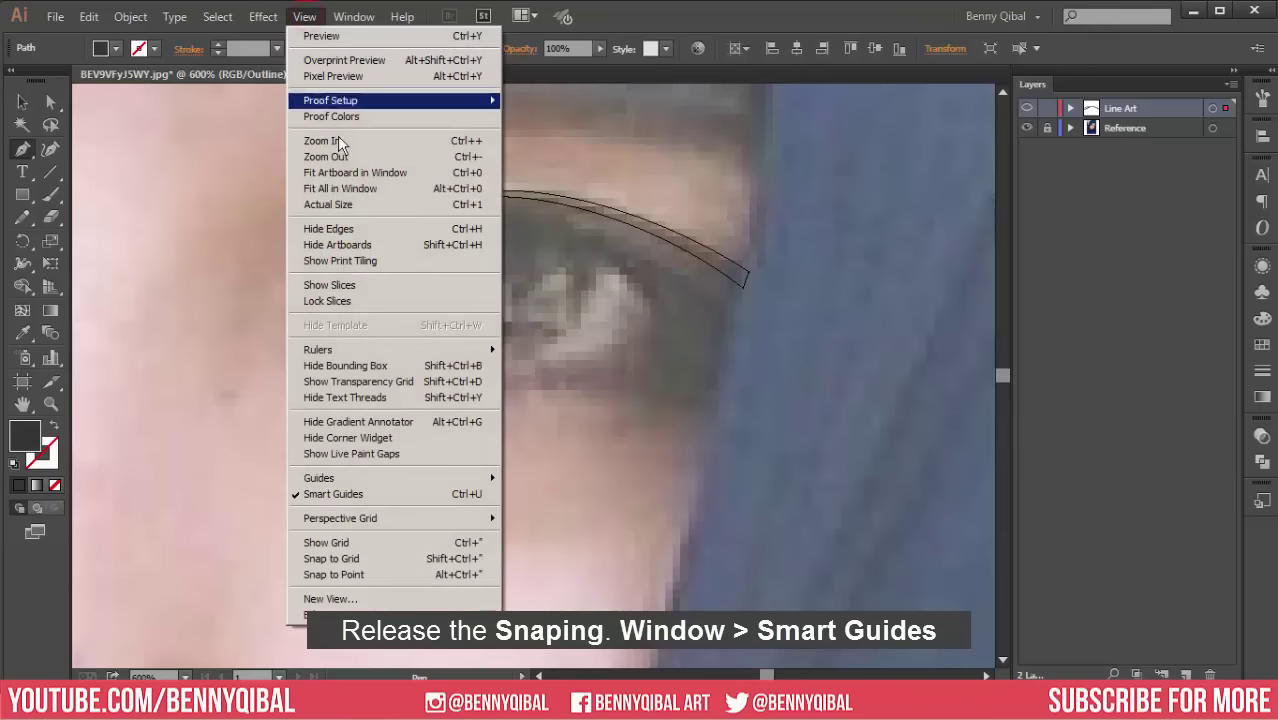
click(361, 500)
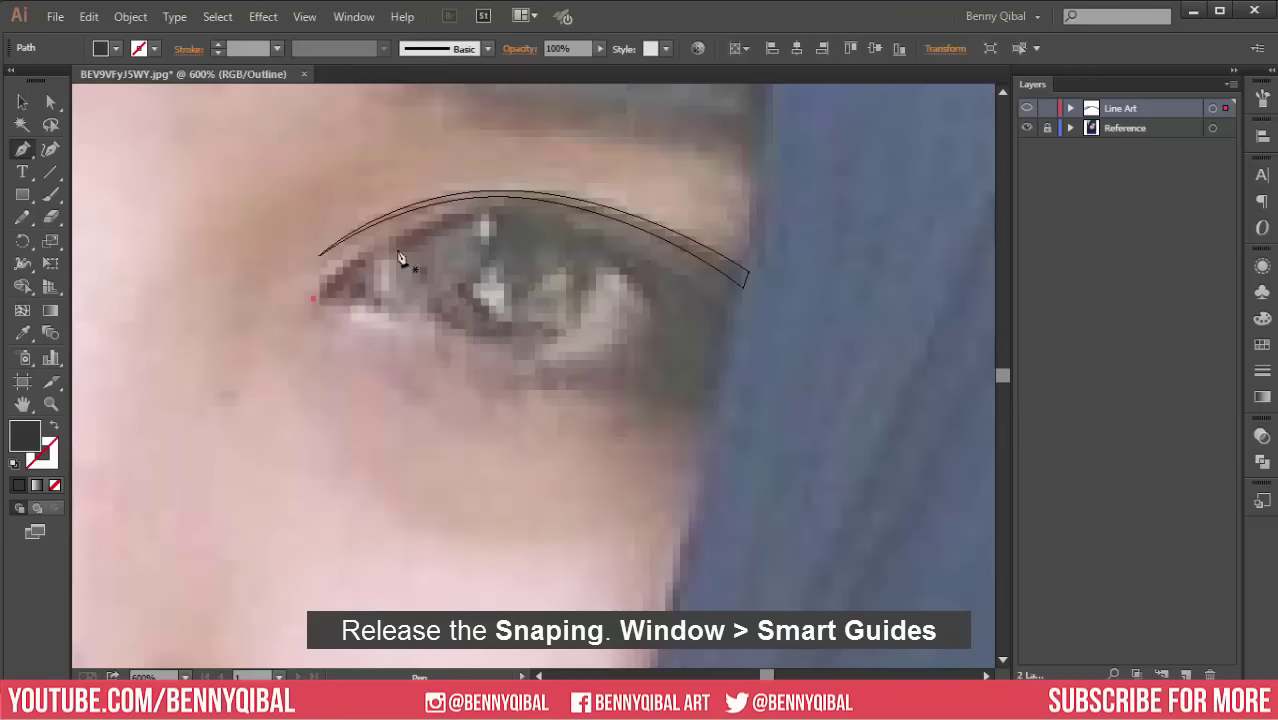
key(ctrl+shift+a)
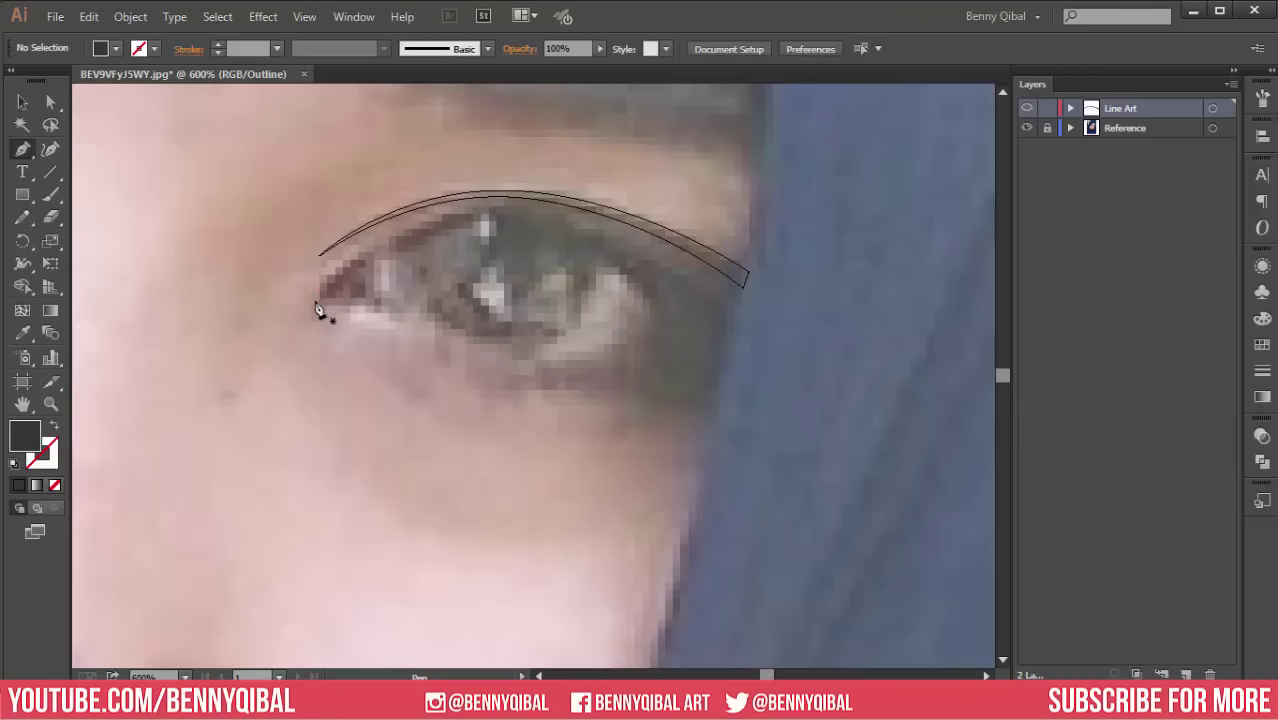
Step: Start a new pen path around the eye, from the upper lid into the lower lid
click(311, 298)
drag(527, 211, 646, 240)
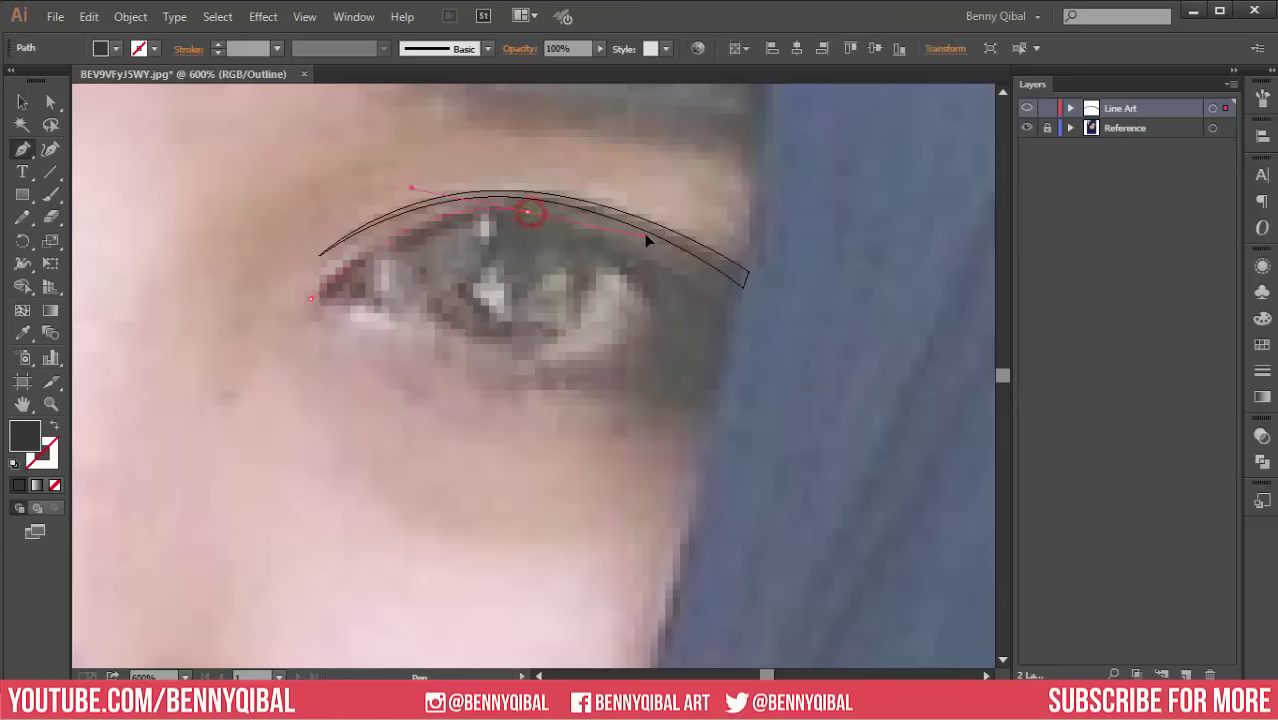
drag(703, 315, 714, 384)
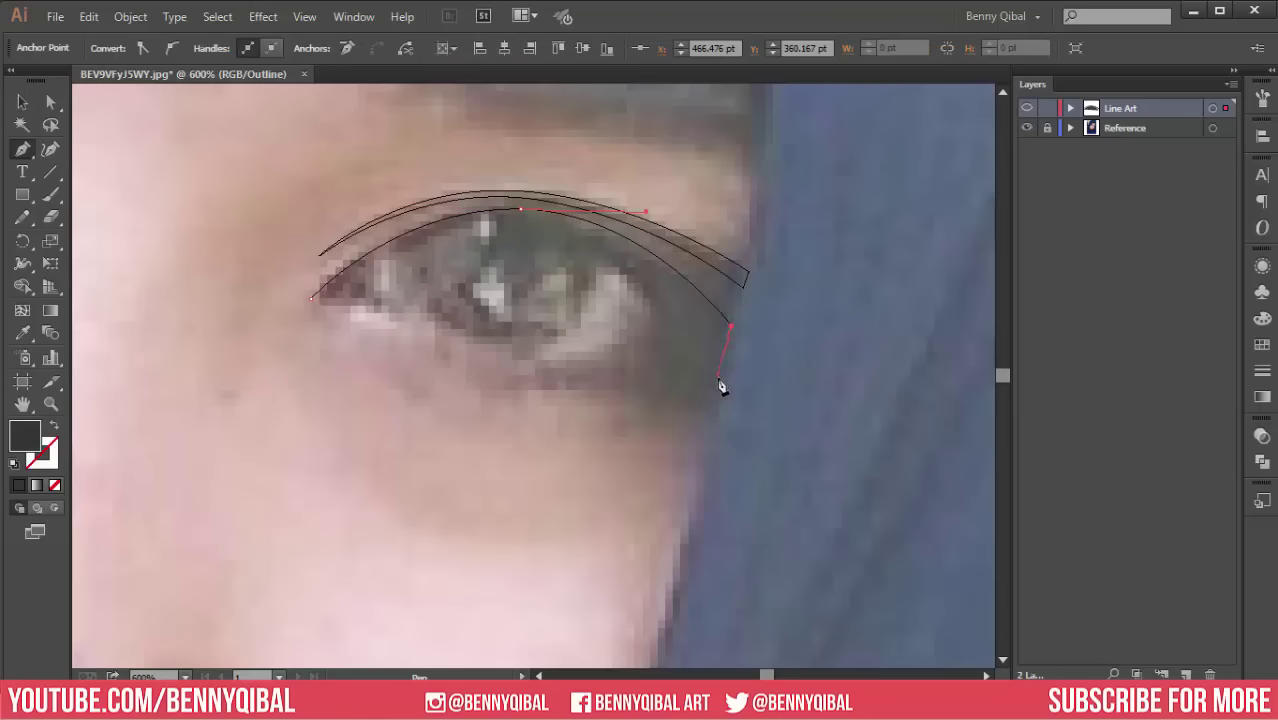
click(719, 377)
drag(592, 375, 537, 396)
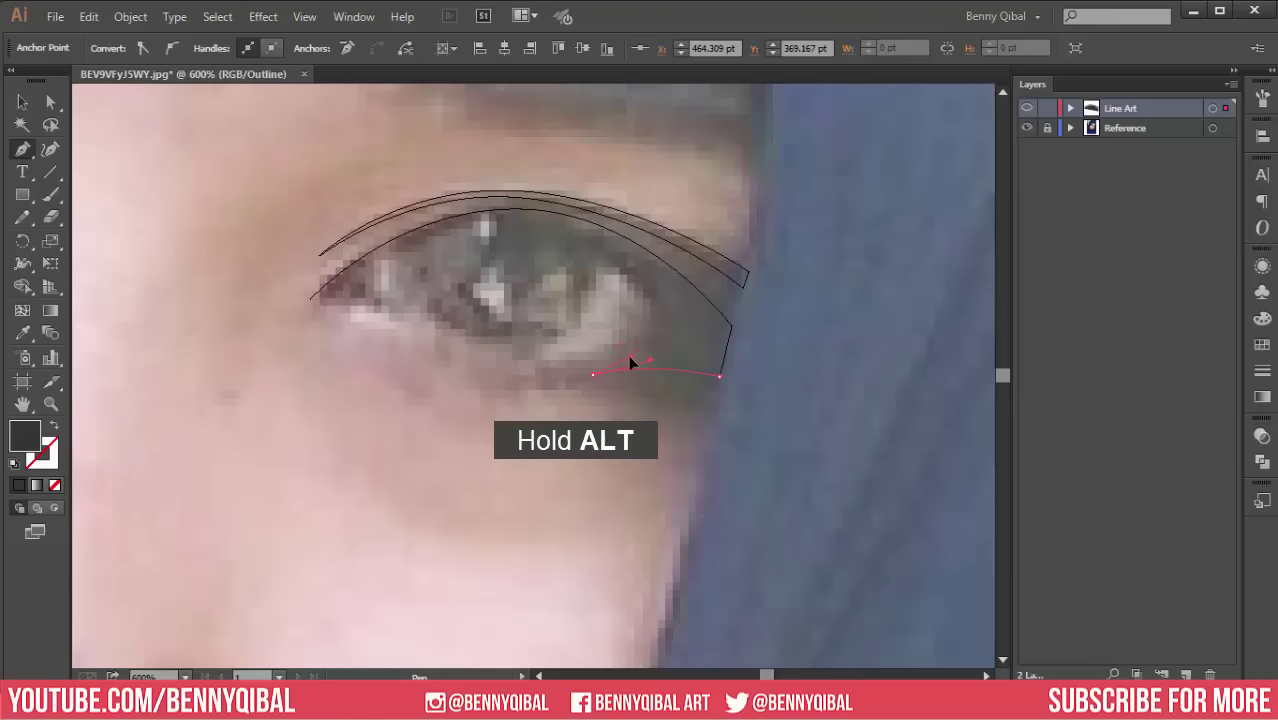
mouse_move(625, 367)
mouse_down()
mouse_move(668, 351)
mouse_move(667, 331)
mouse_up()
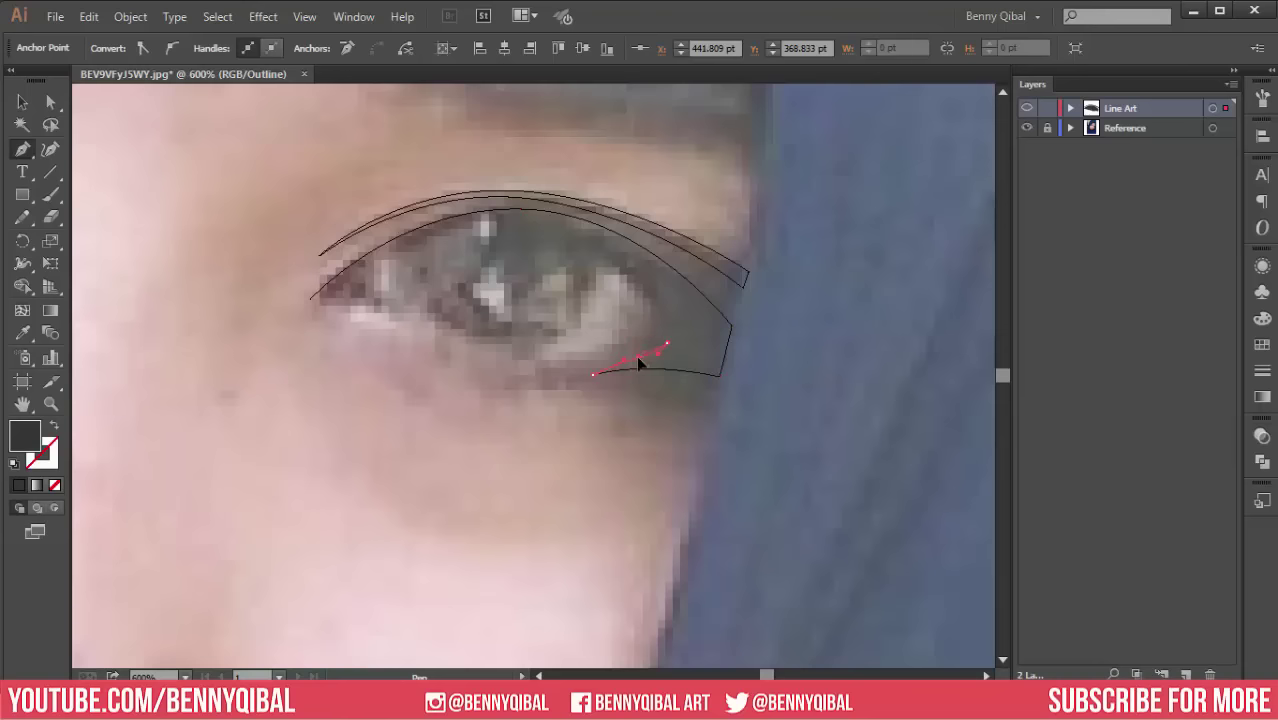
drag(534, 362, 459, 352)
Step: Finish the eye outline along the lower lid and close it at the left corner
key(ctrl+plus)
drag(360, 269, 281, 272)
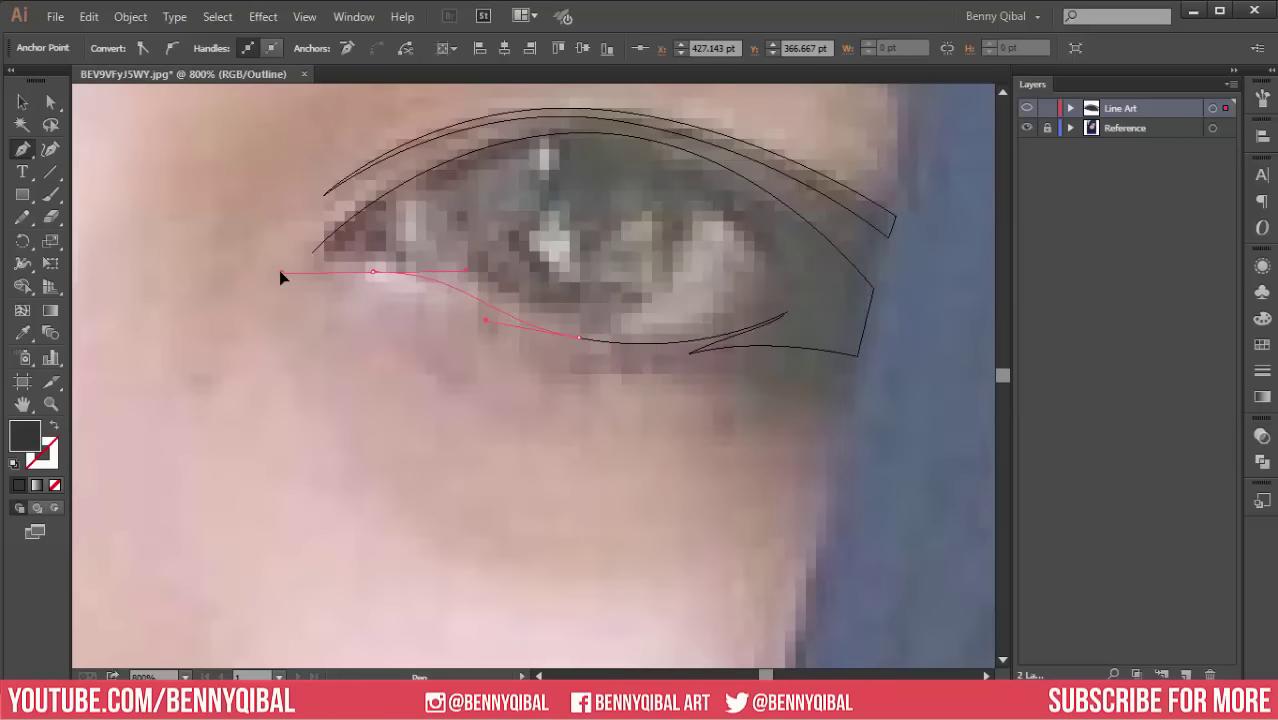
click(312, 253)
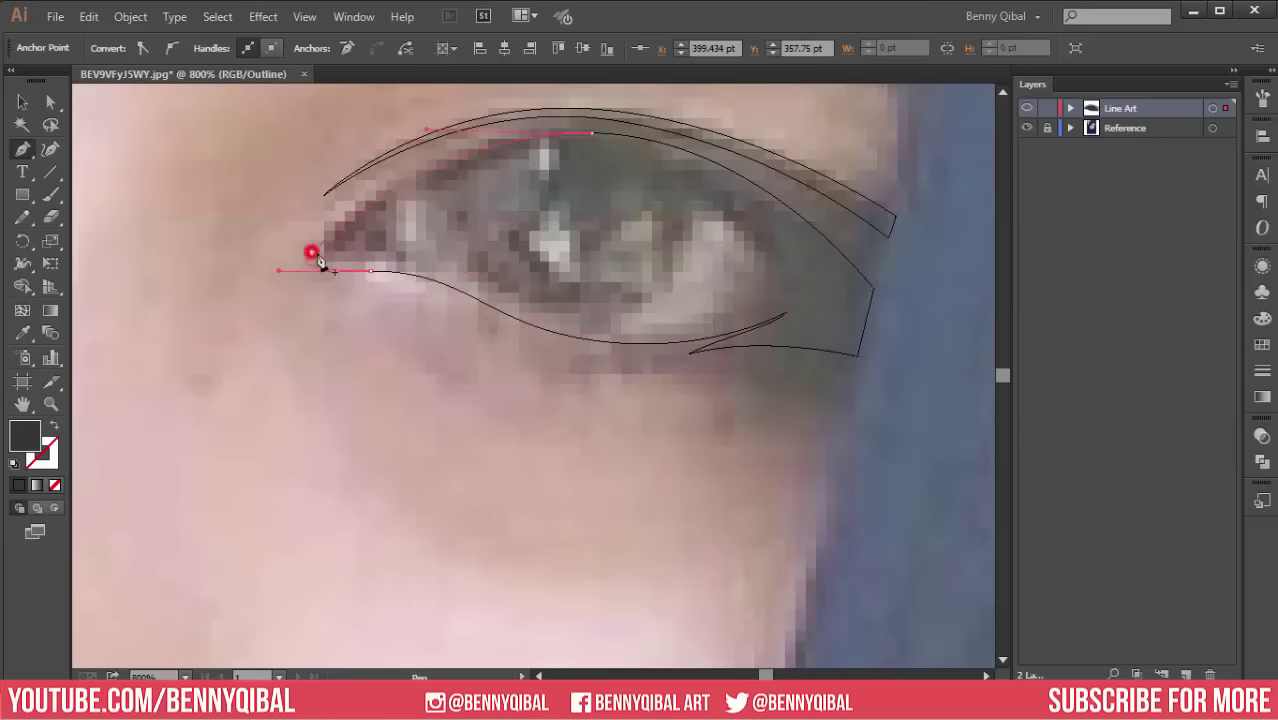
drag(414, 234, 391, 245)
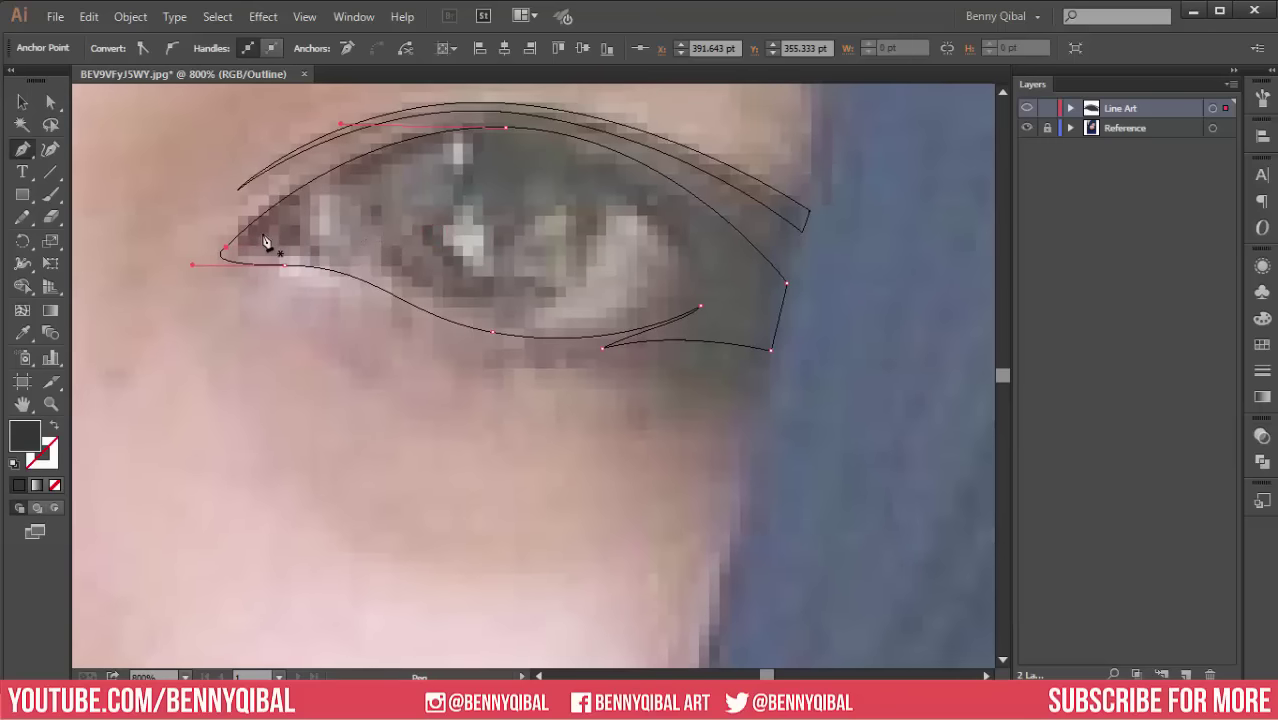
Step: Trace a closed outline of the inner eye opening, then preview it filled and deselect
click(329, 183)
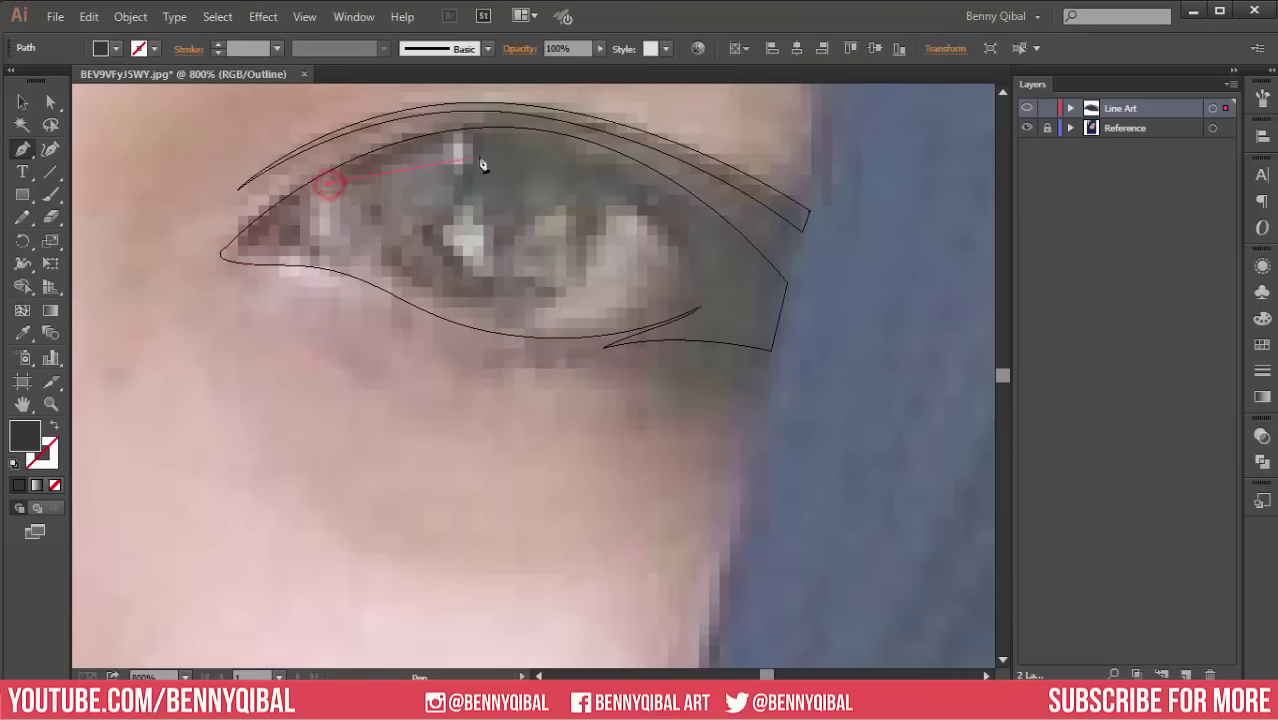
mouse_move(553, 146)
mouse_down()
mouse_move(638, 183)
mouse_move(680, 239)
mouse_up()
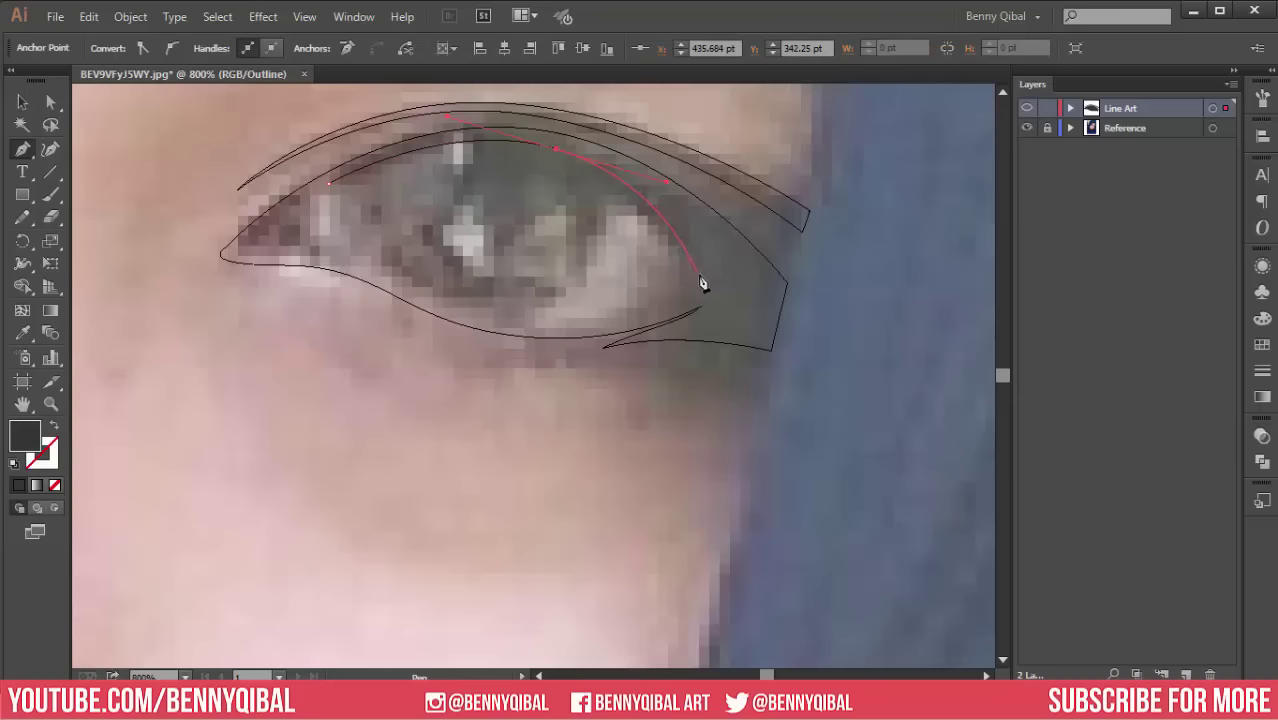
click(699, 276)
drag(556, 327, 455, 330)
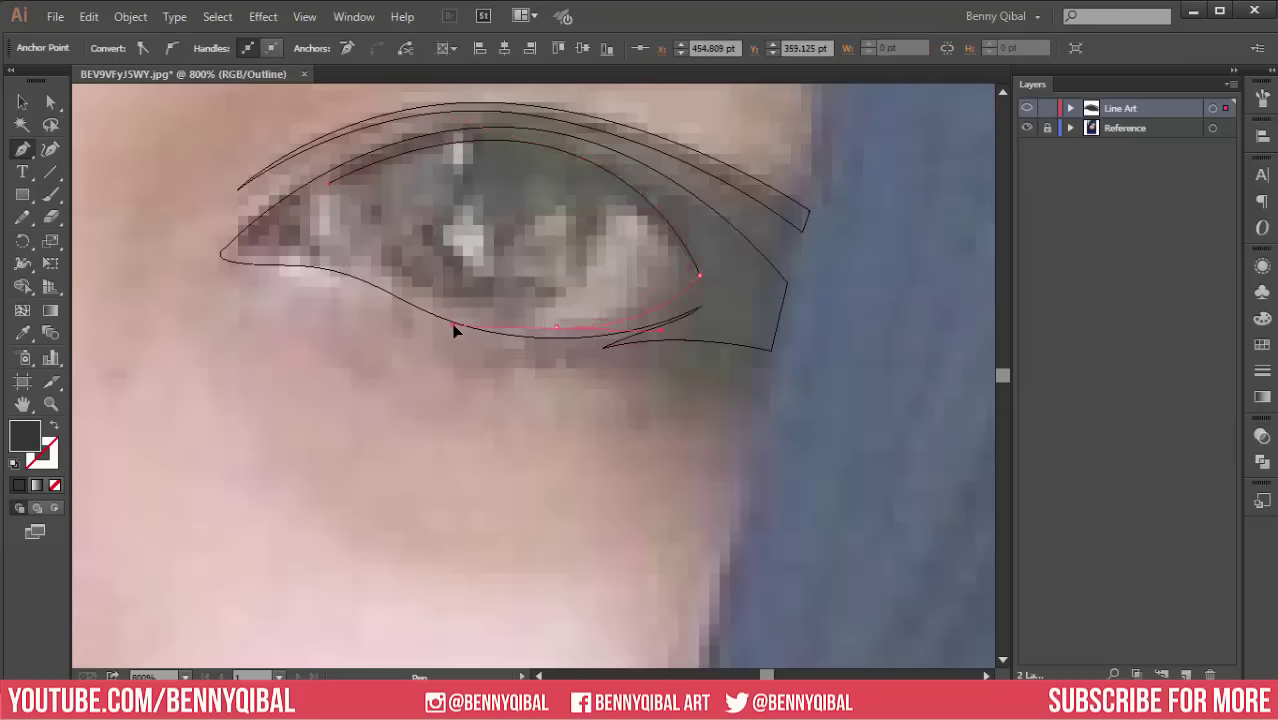
drag(357, 267, 323, 255)
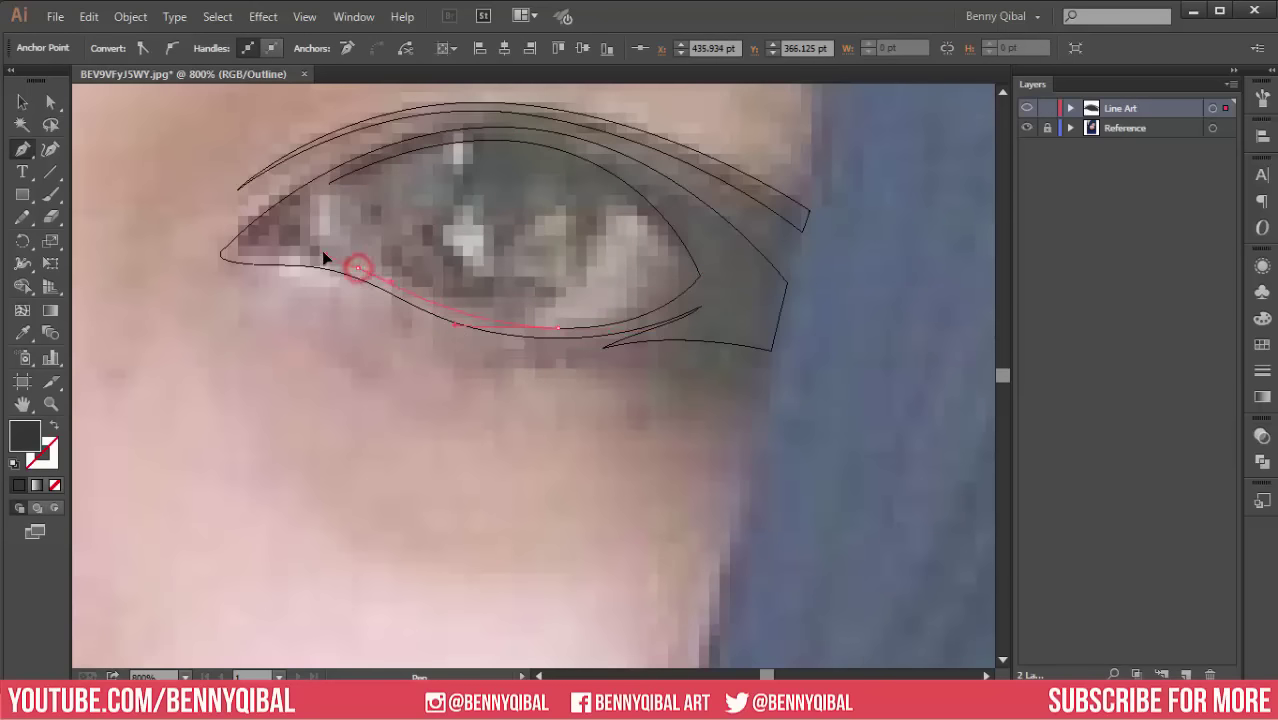
mouse_move(245, 257)
mouse_down()
mouse_move(291, 212)
mouse_move(333, 200)
mouse_up()
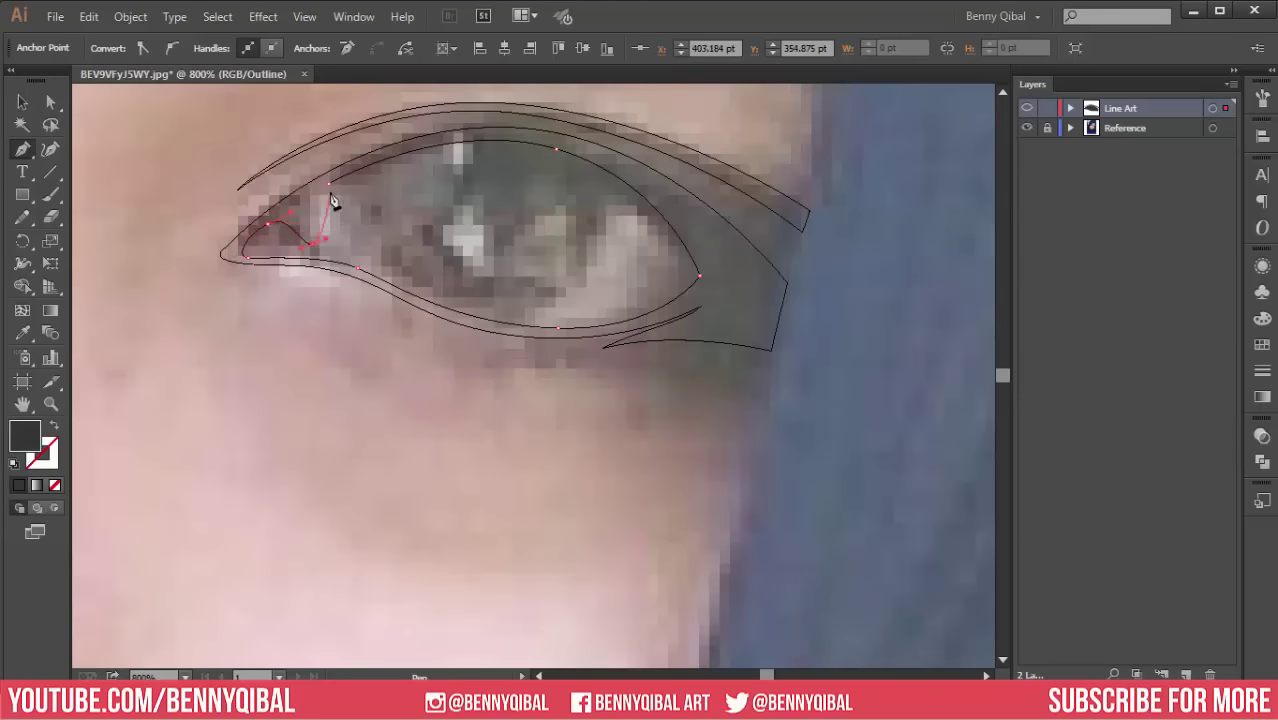
click(328, 184)
drag(226, 281, 293, 288)
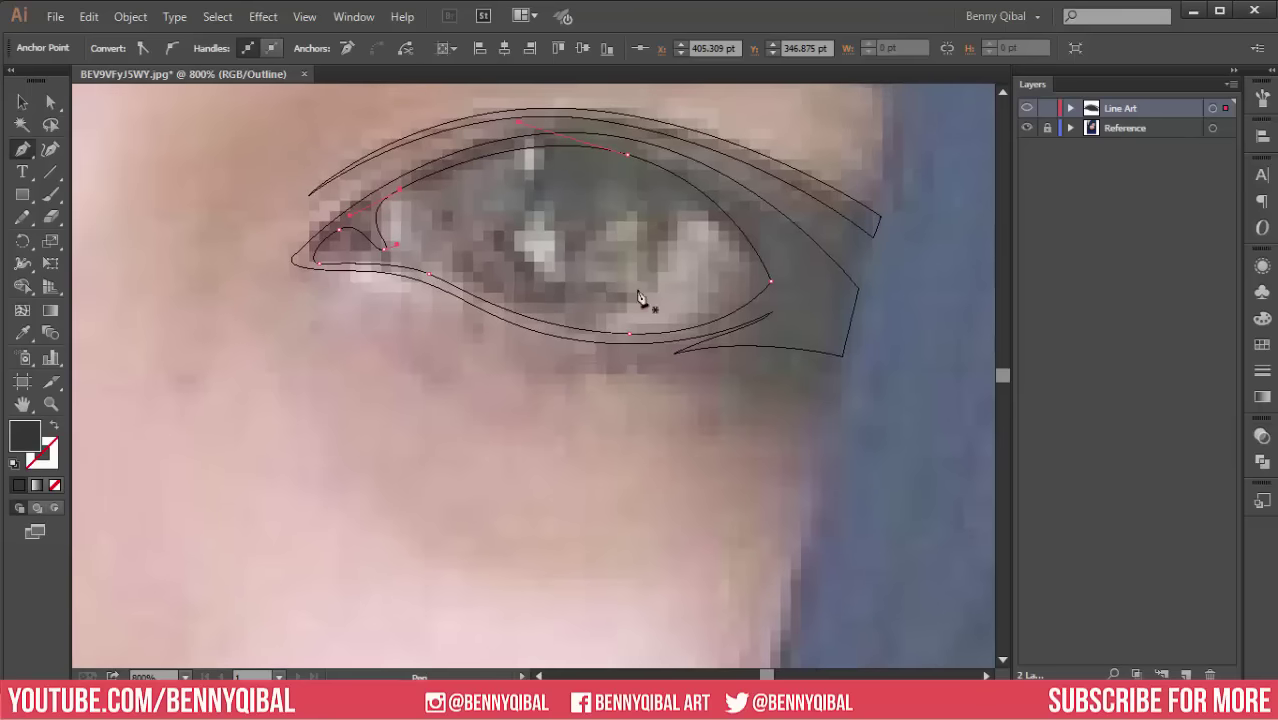
ctrl+click(1020, 122)
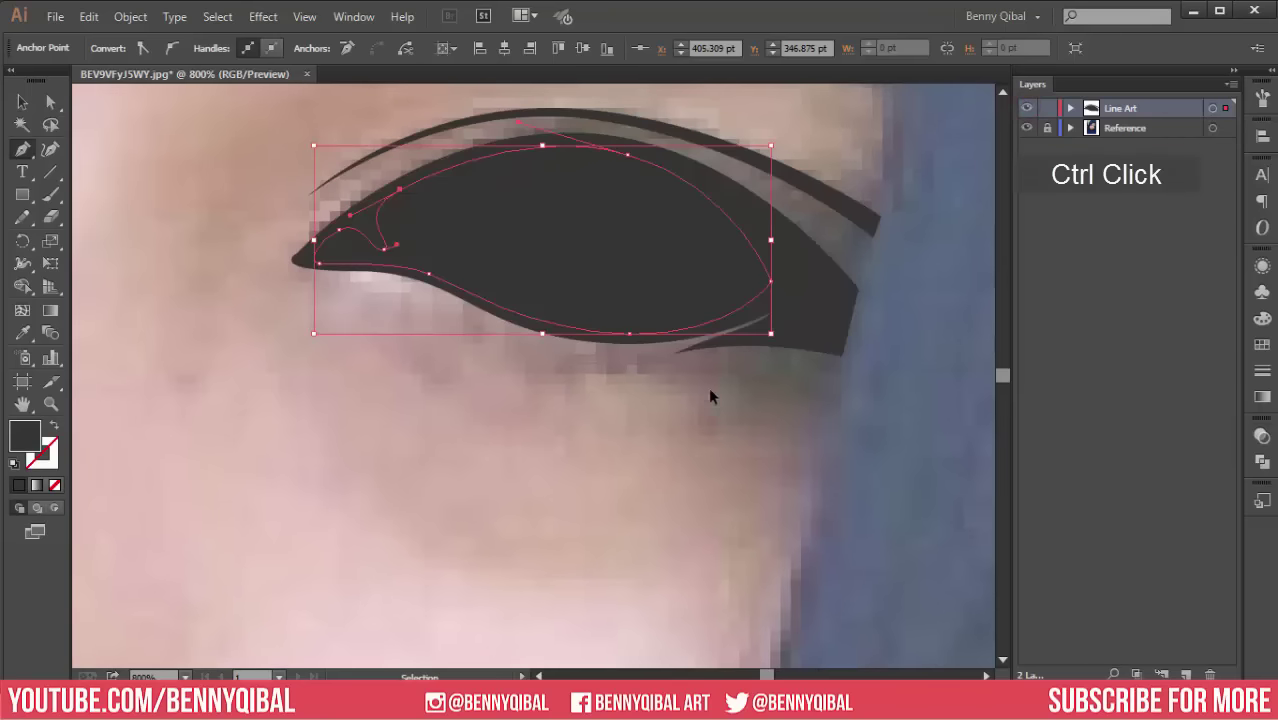
ctrl+click(705, 398)
Step: Select the dark eye shapes with the inner outline and apply Pathfinder Minus Front
click(17, 101)
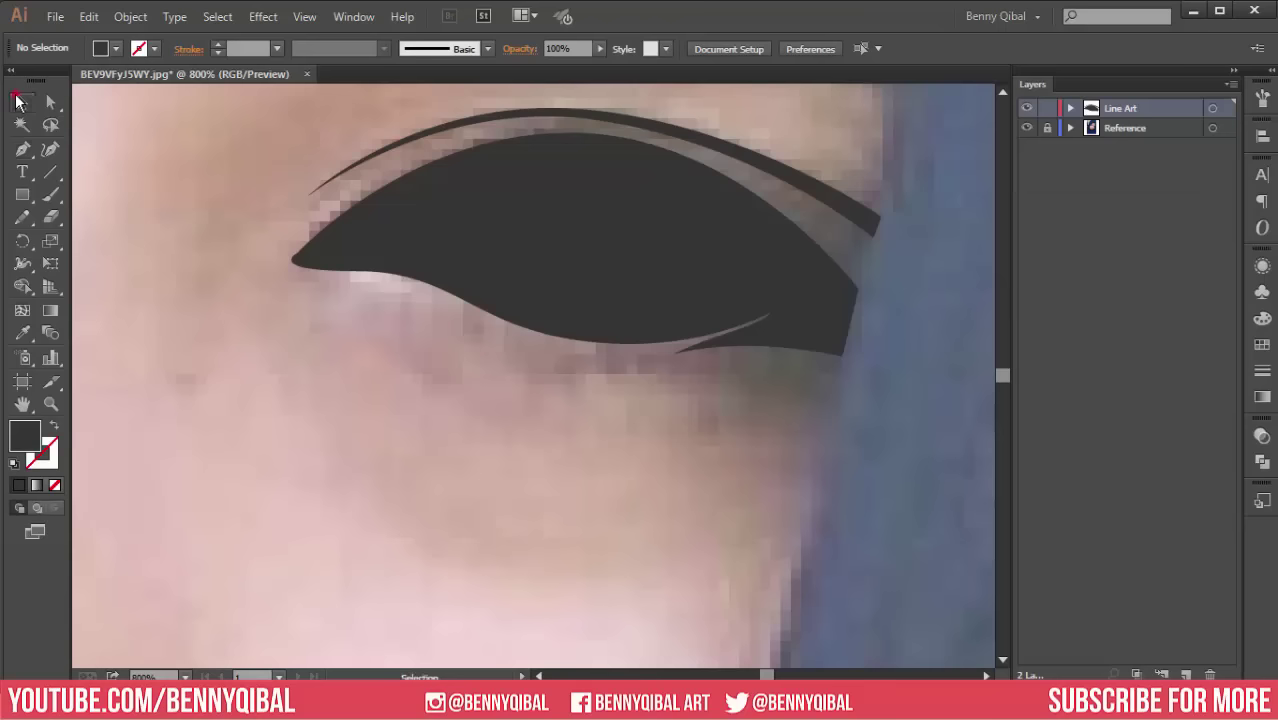
click(573, 233)
shift+click(840, 292)
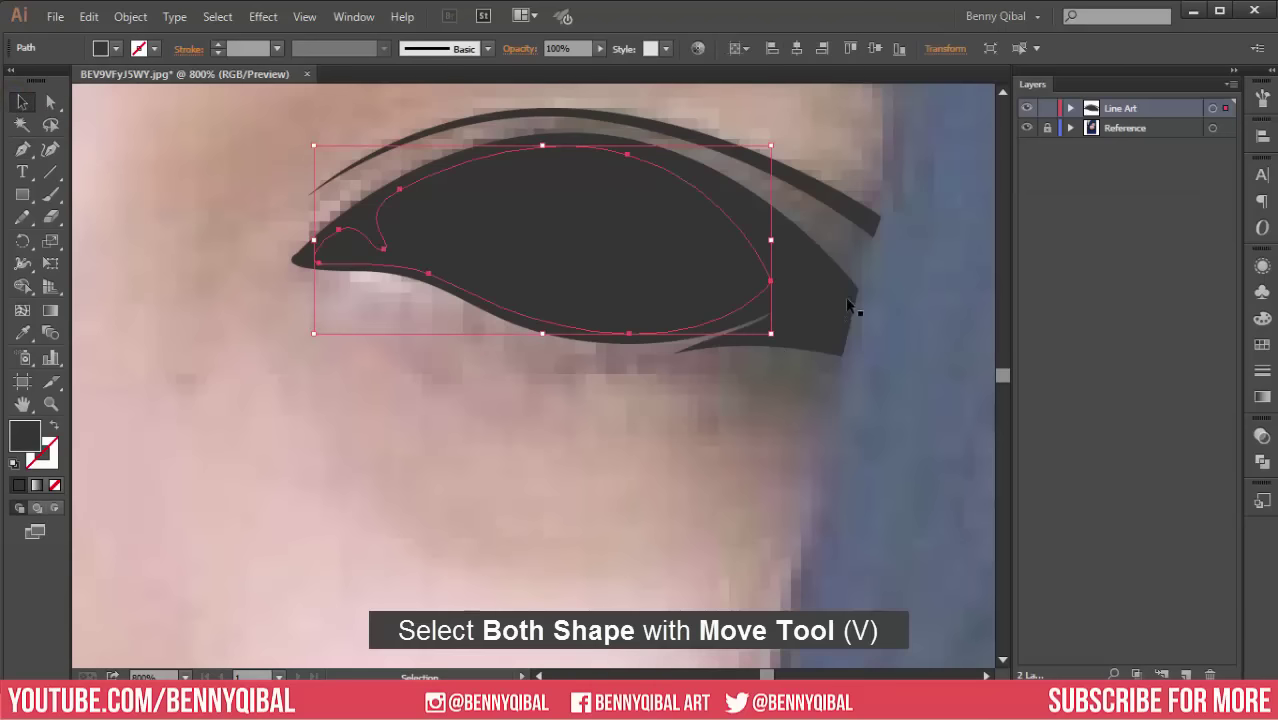
drag(671, 443, 607, 254)
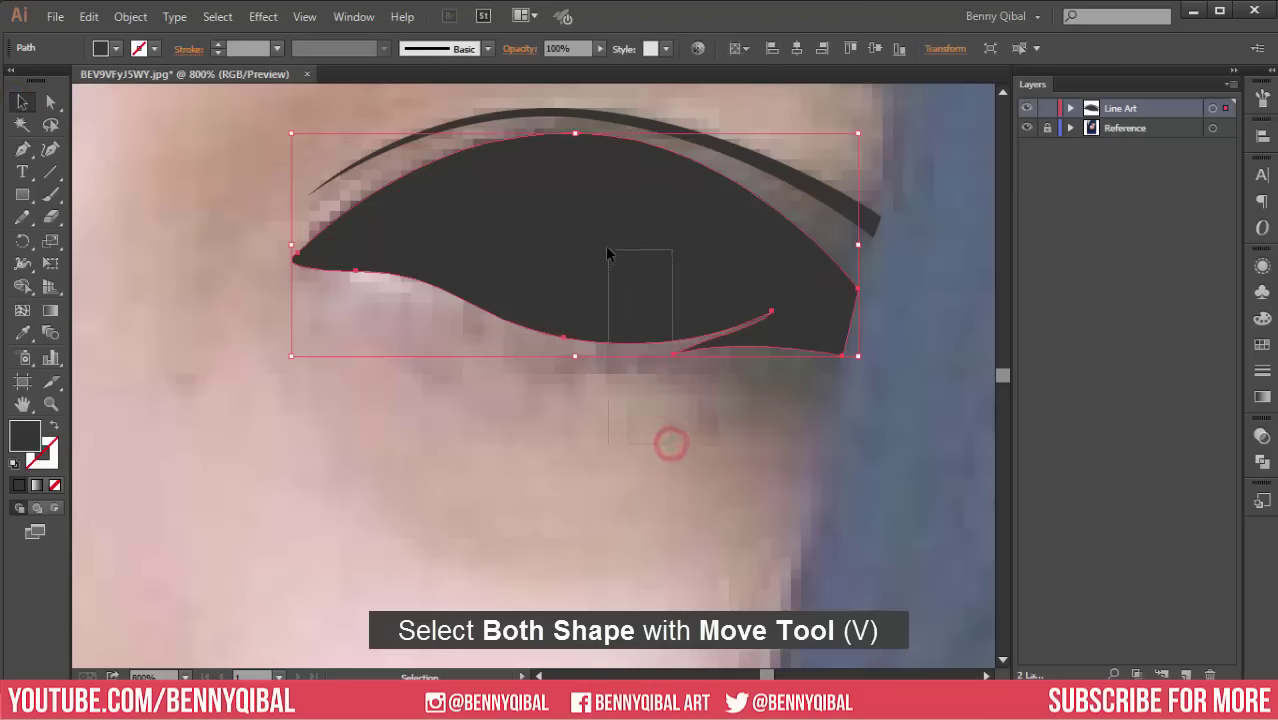
click(352, 17)
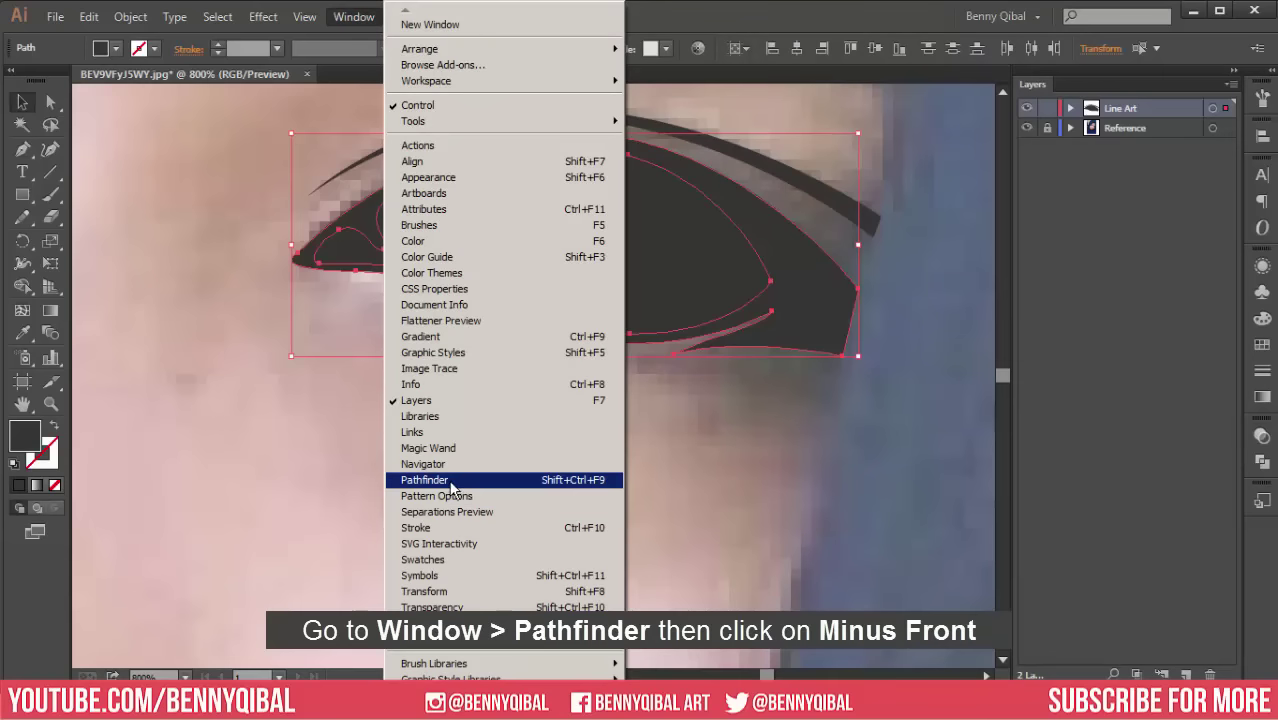
click(499, 484)
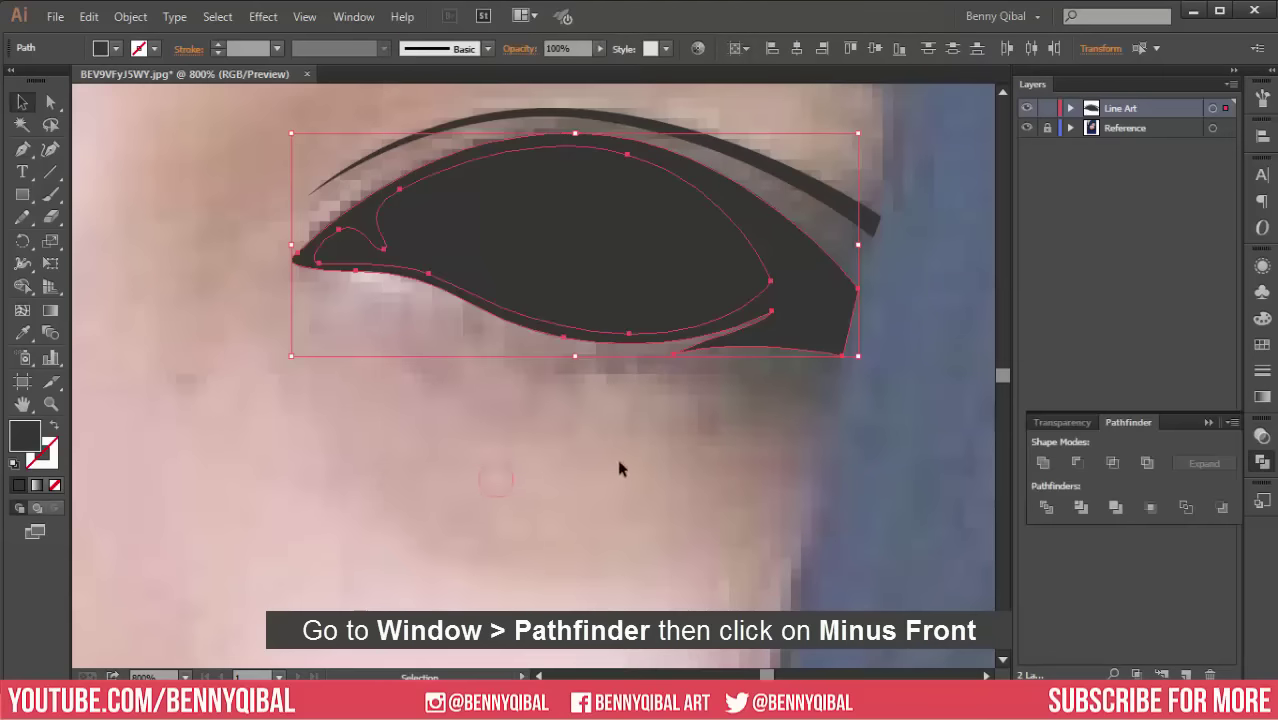
click(1077, 463)
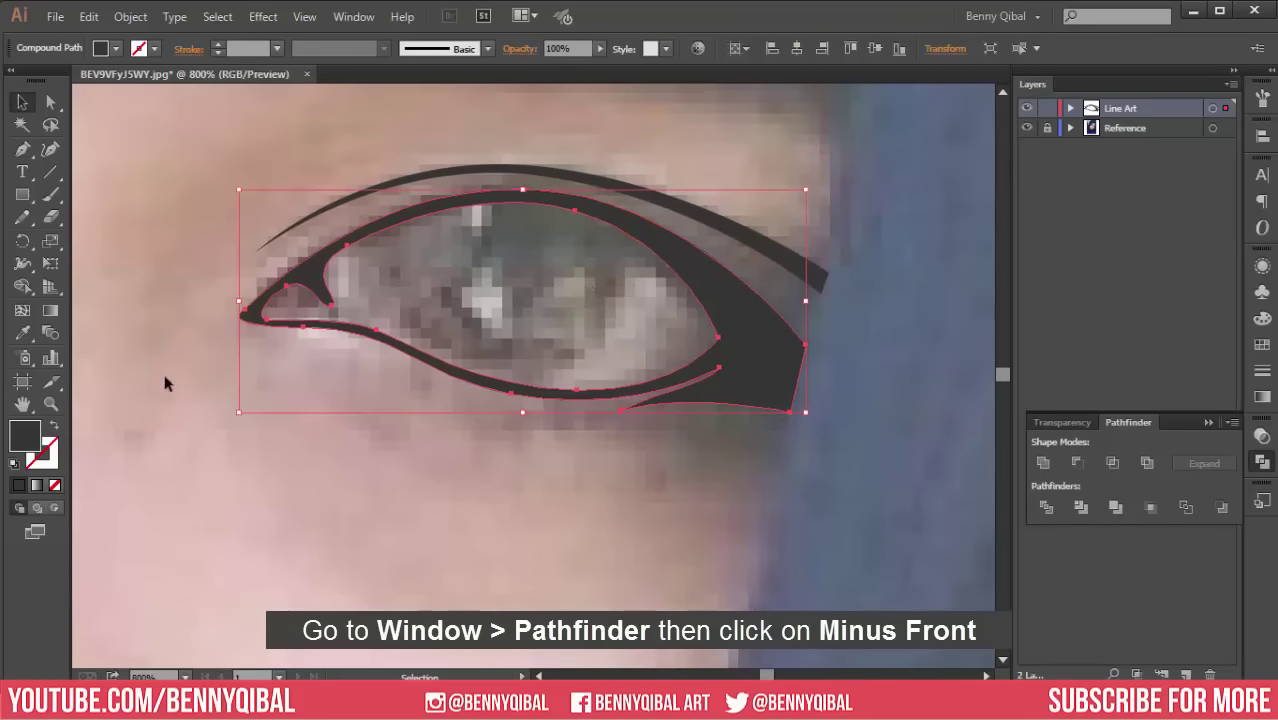
Step: Draw a pupil circle with the Ellipse tool, enlarge it and move it onto the iris
click(27, 197)
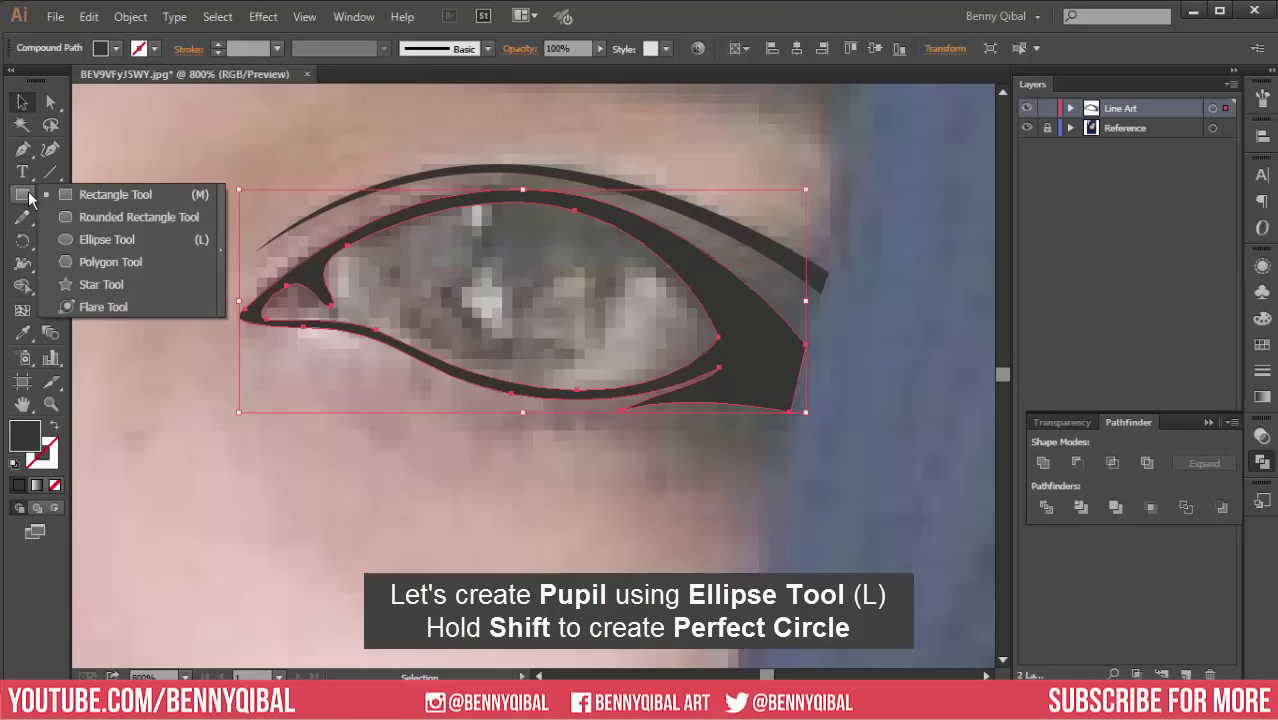
click(120, 239)
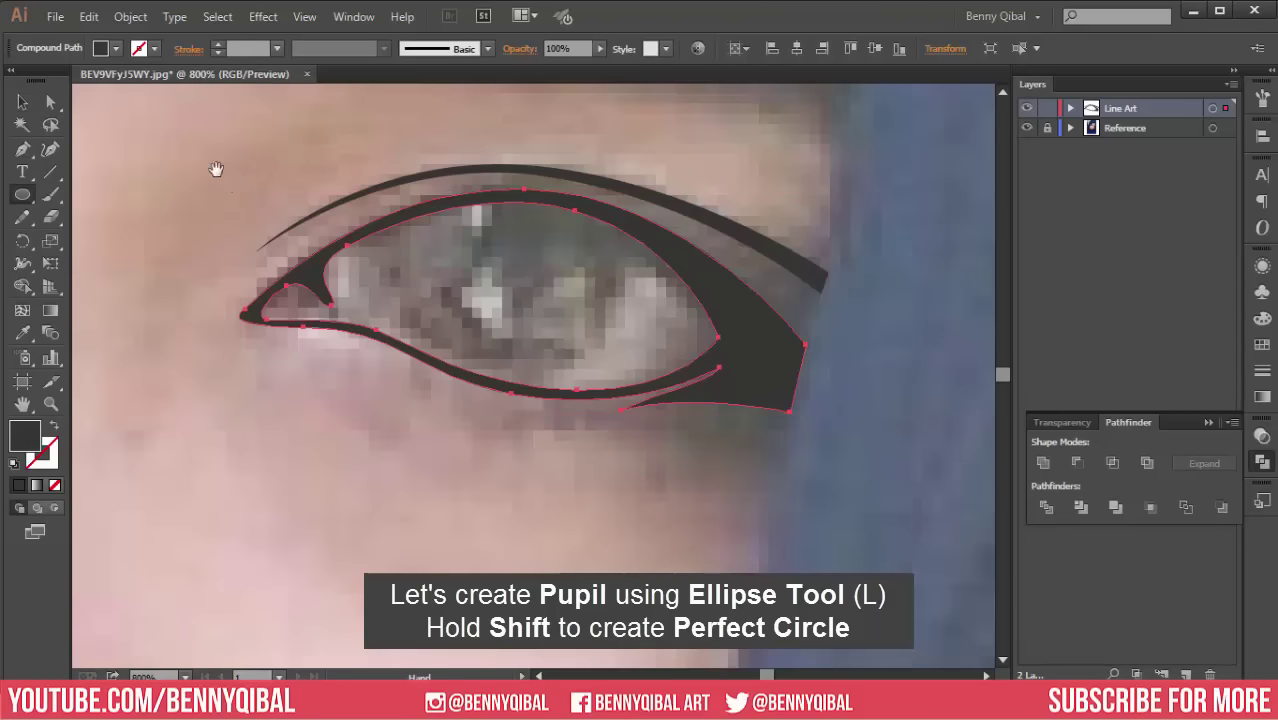
mouse_move(183, 178)
mouse_down()
mouse_move(288, 283)
mouse_move(317, 336)
mouse_up()
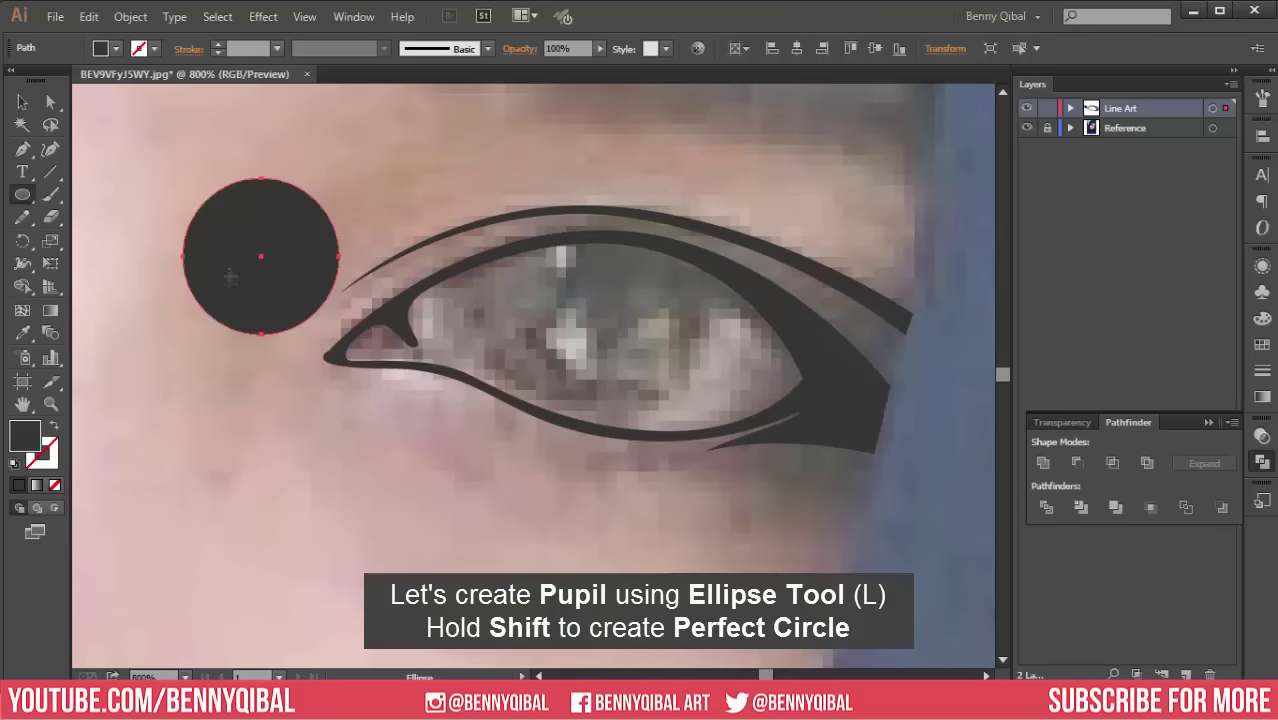
click(22, 101)
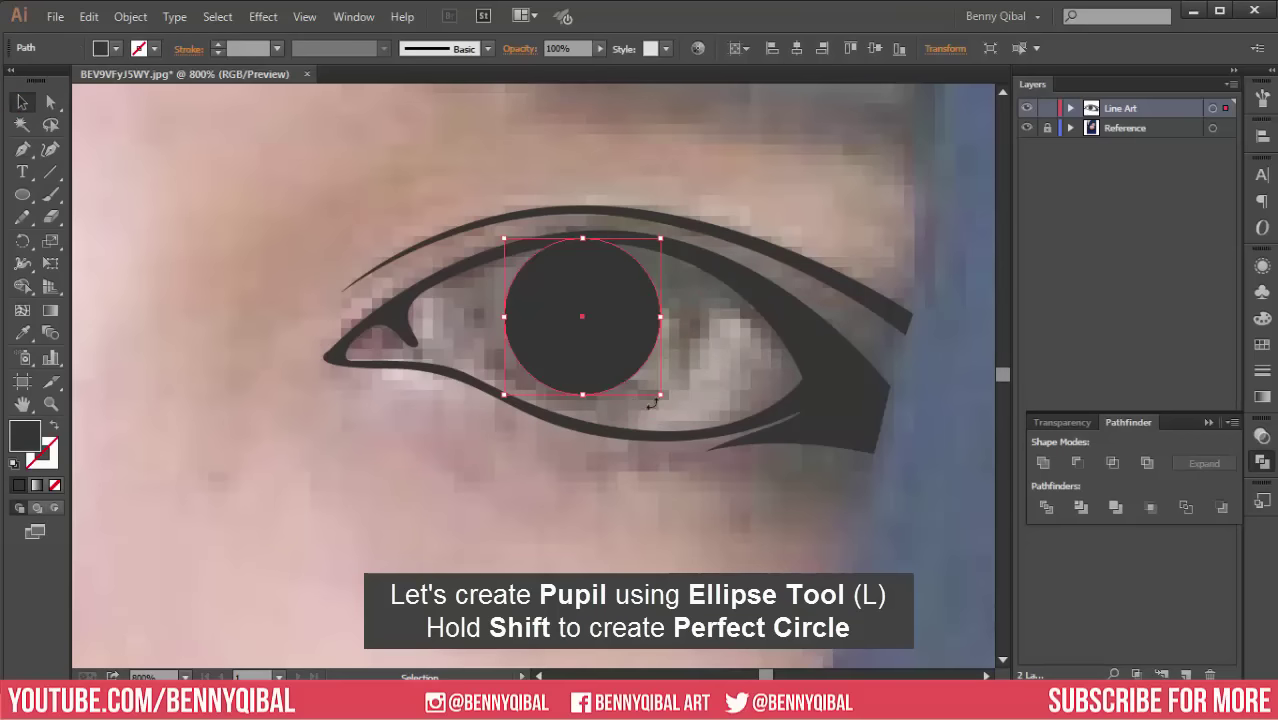
drag(680, 424, 699, 438)
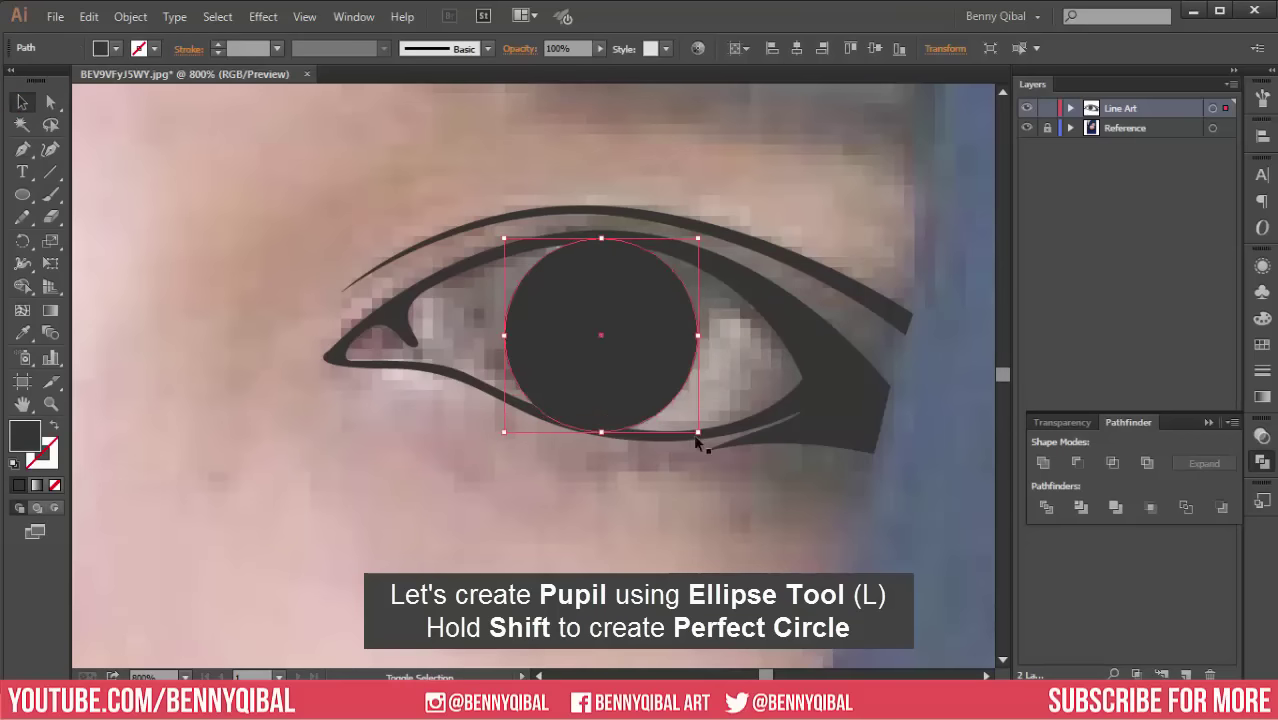
drag(590, 301, 587, 284)
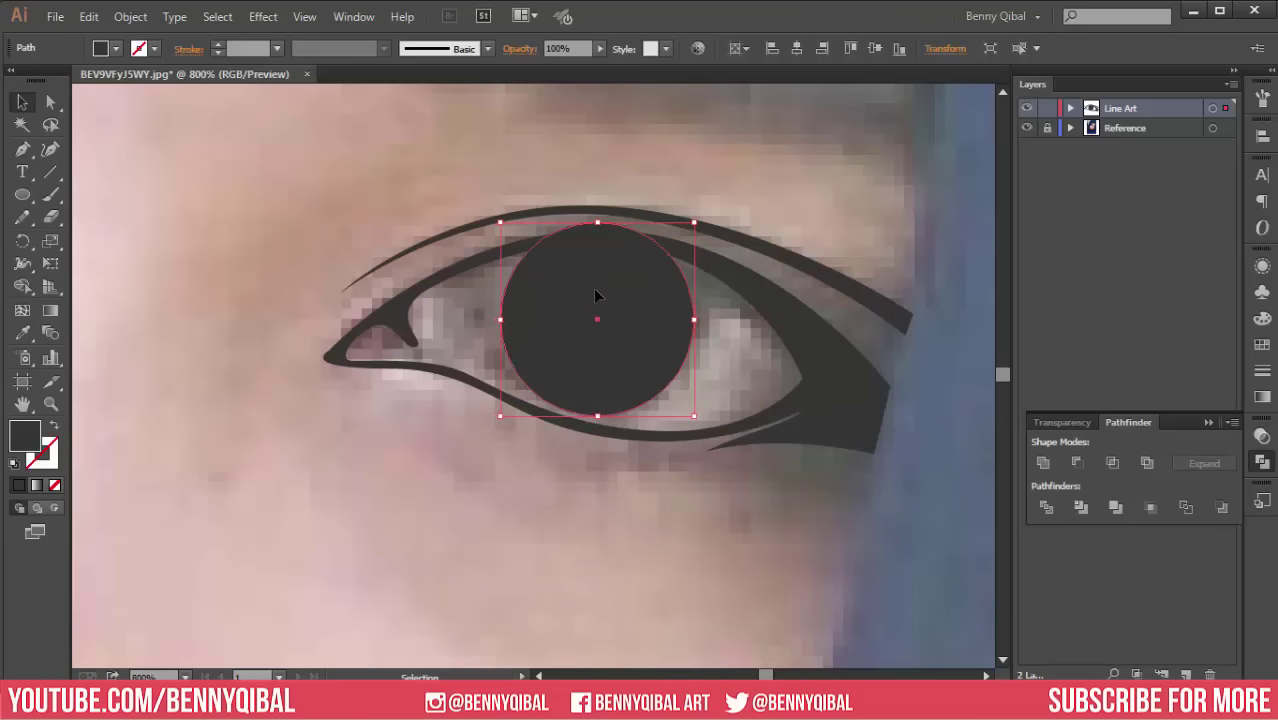
Step: Refine the circle's size and position over the iris in Outline view, then return to Preview
ctrl+click(1027, 109)
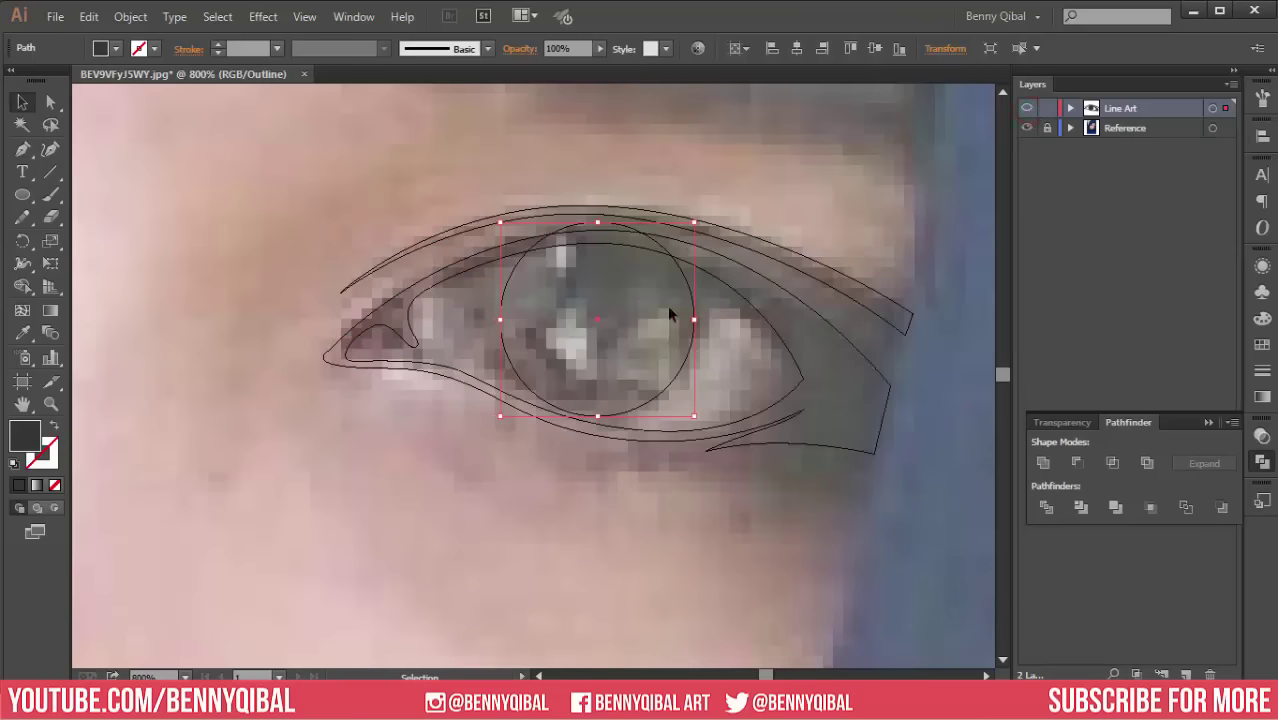
drag(598, 318, 591, 317)
key(ctrl+shift+b)
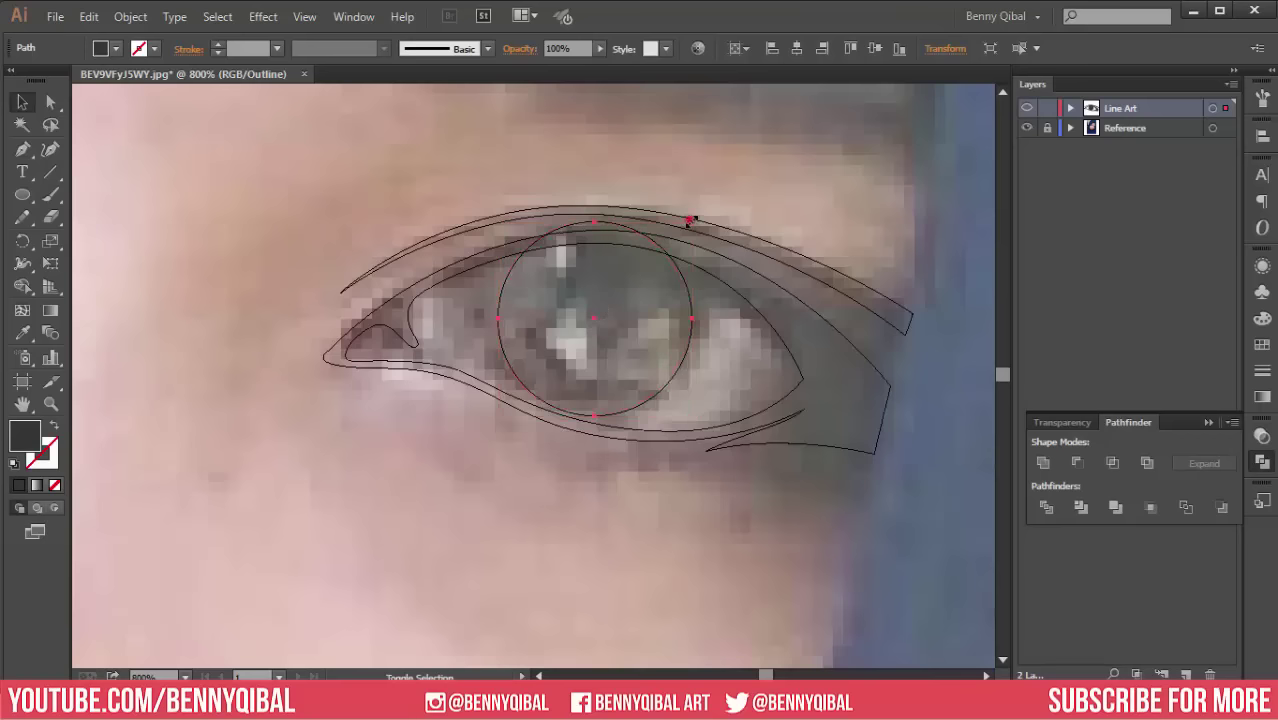
drag(690, 220, 706, 208)
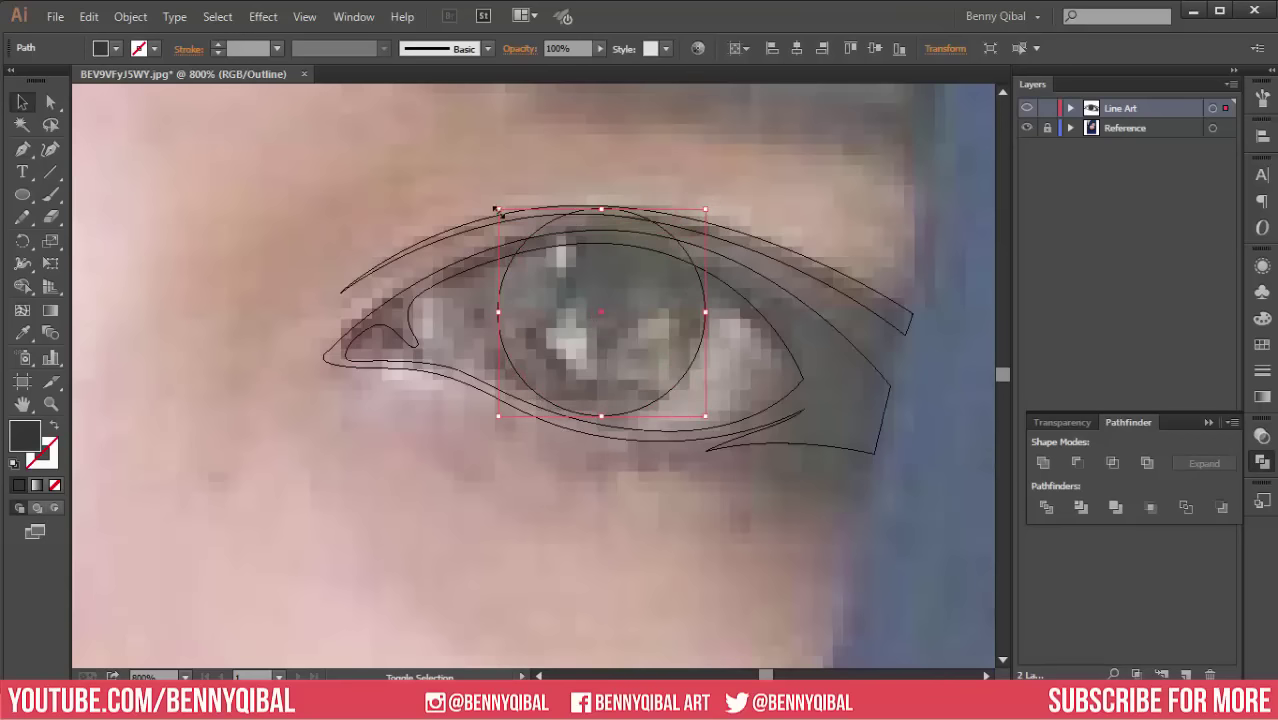
drag(497, 212, 487, 200)
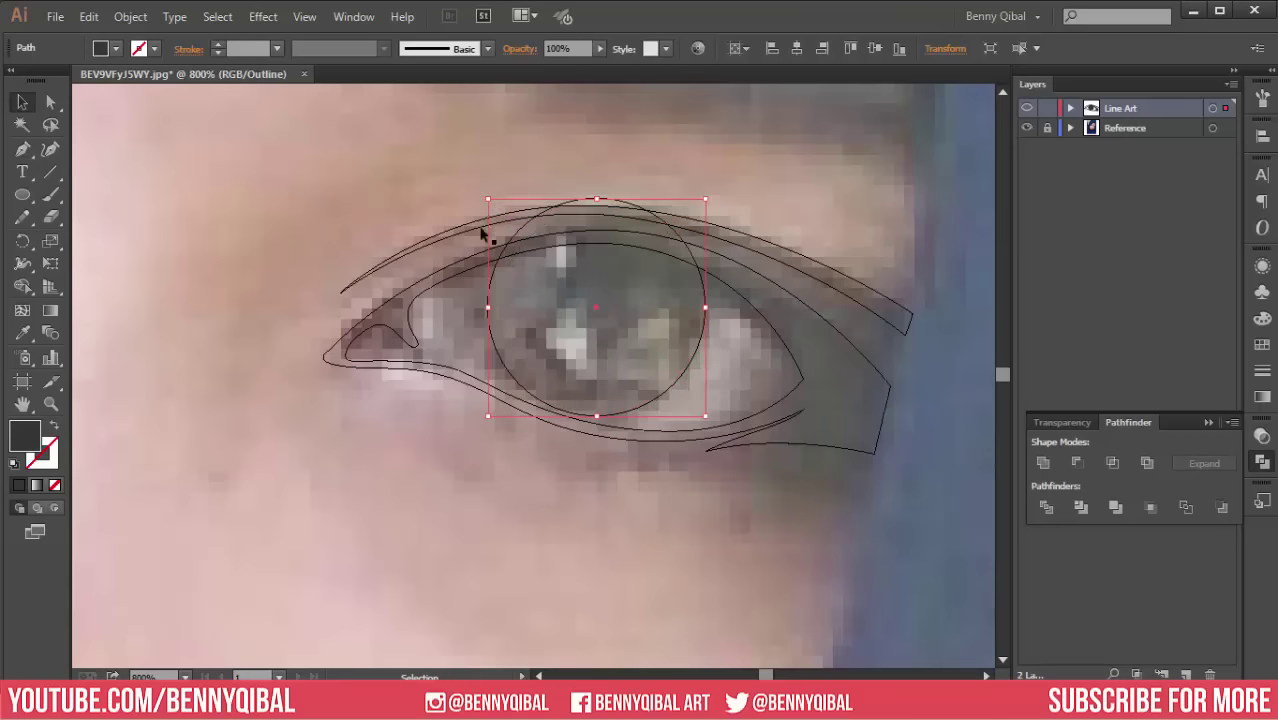
click(590, 305)
click(591, 307)
click(596, 311)
key(Left)
key(Up)
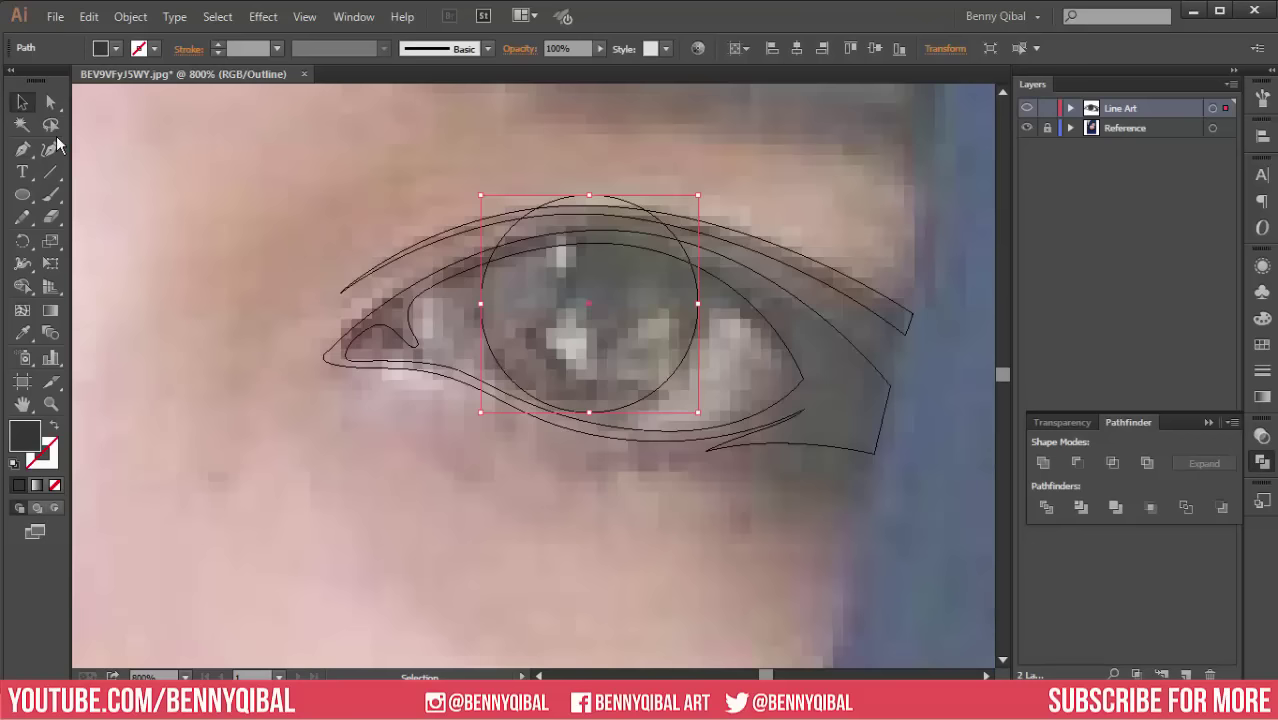
ctrl+click(1025, 108)
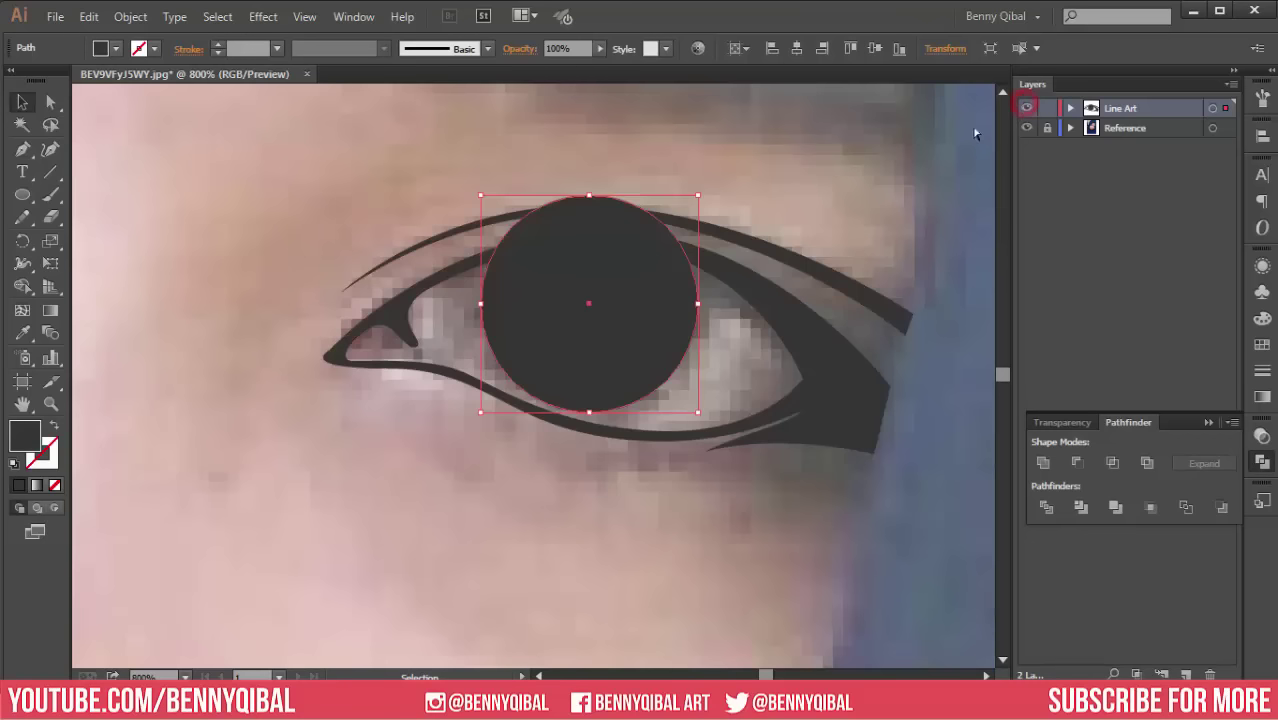
Step: Draw a closed cutting shape above the iris that follows the upper lid line
click(341, 173)
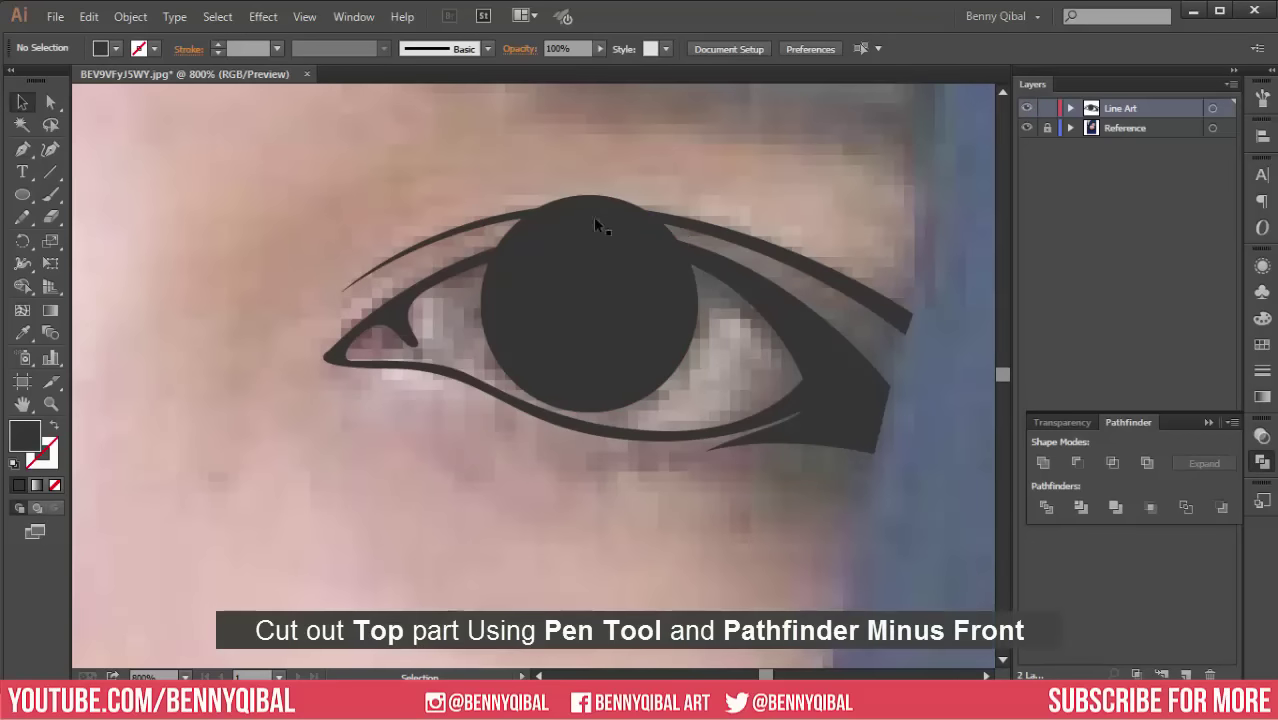
click(22, 149)
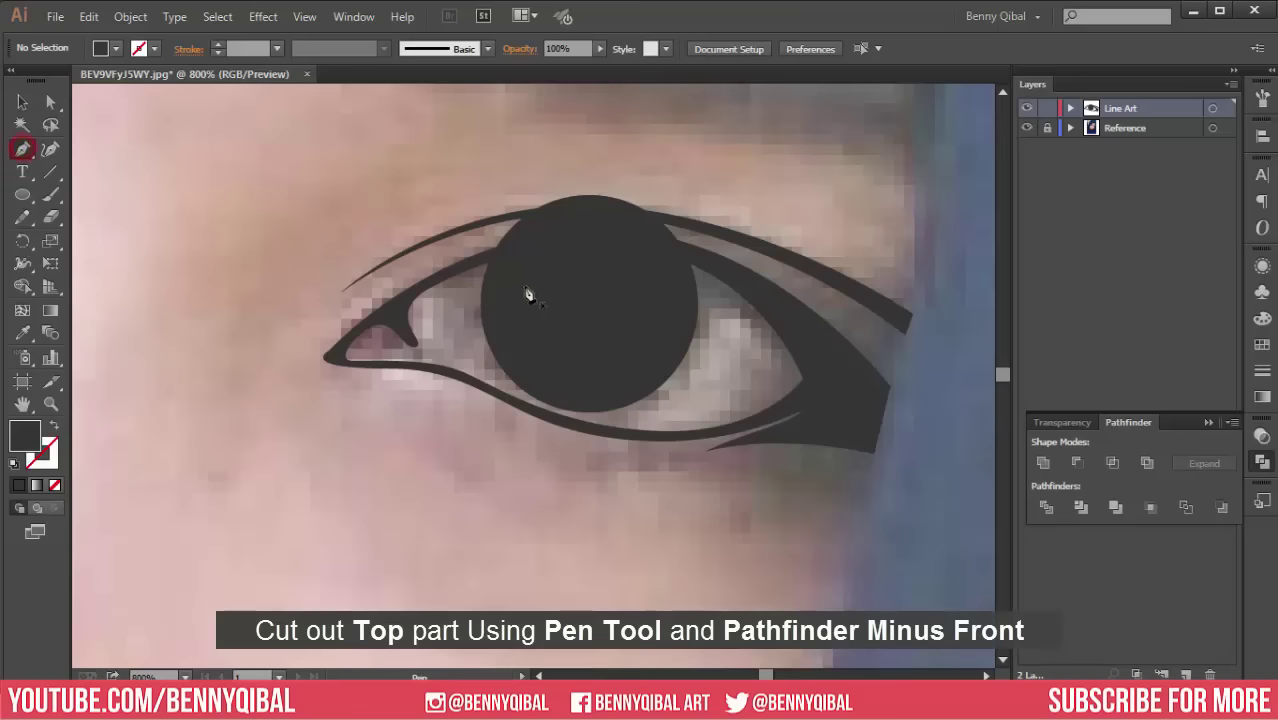
click(466, 264)
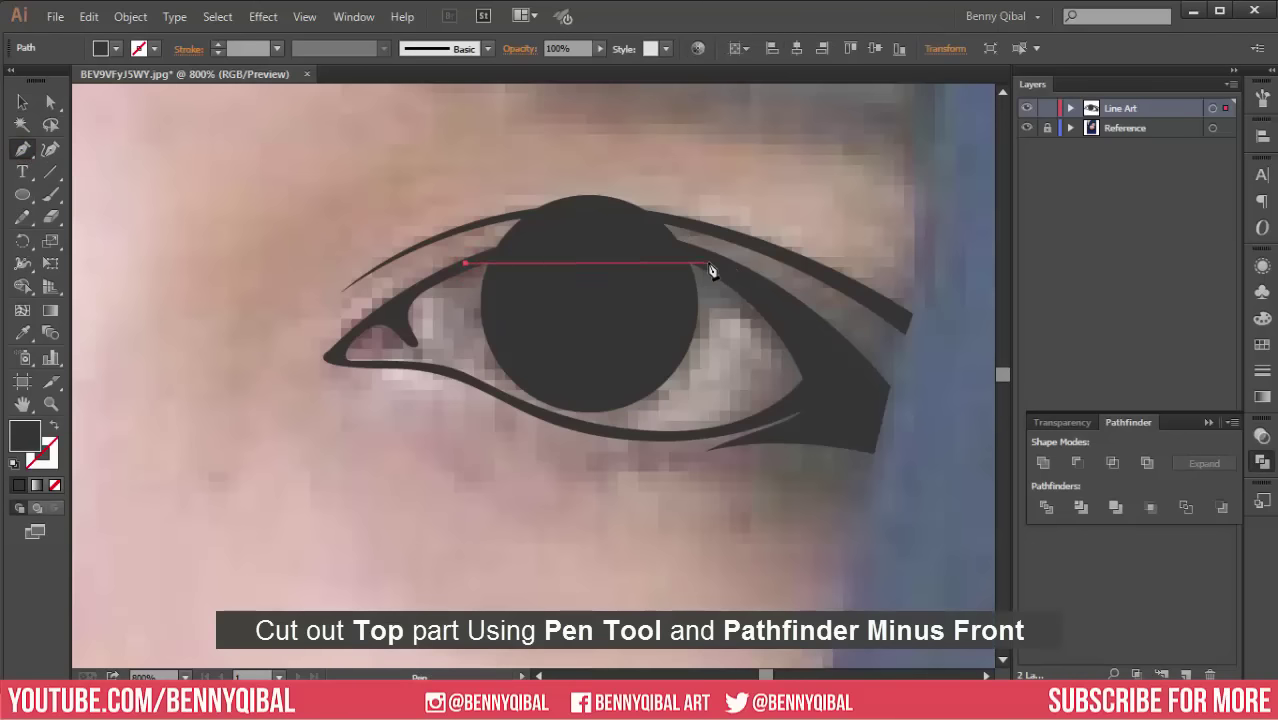
drag(708, 264, 806, 320)
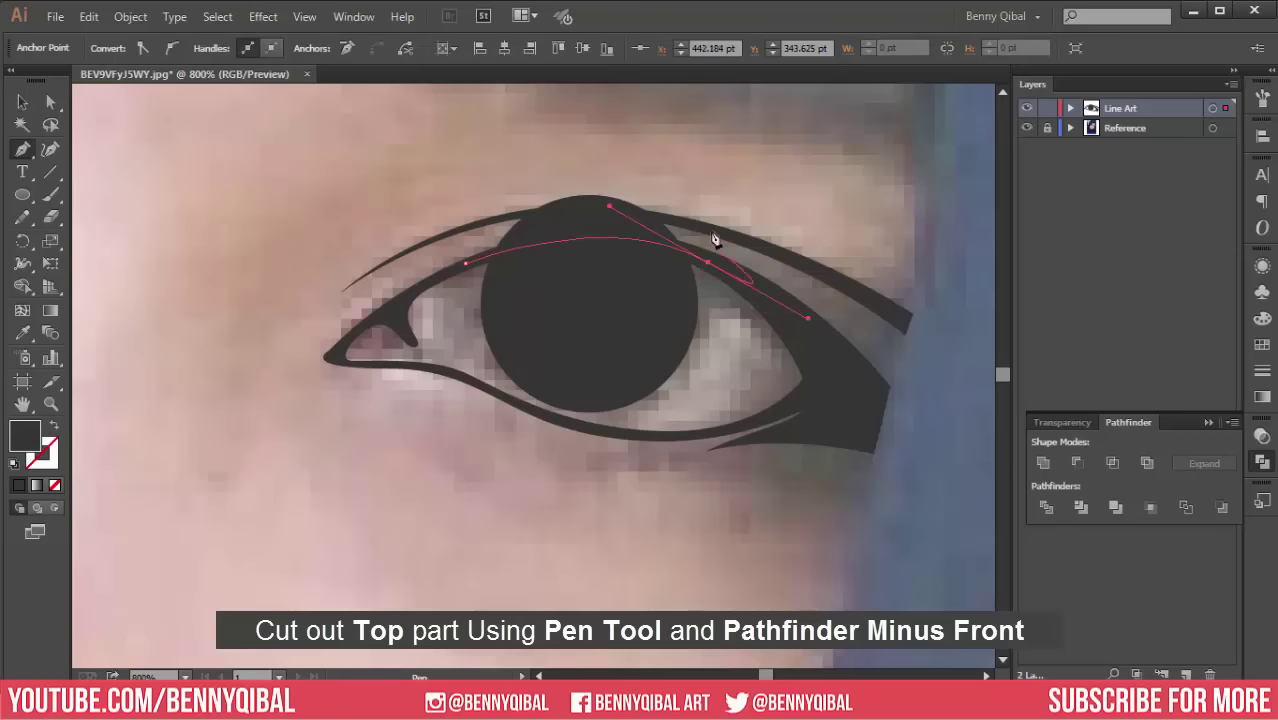
click(650, 120)
click(405, 168)
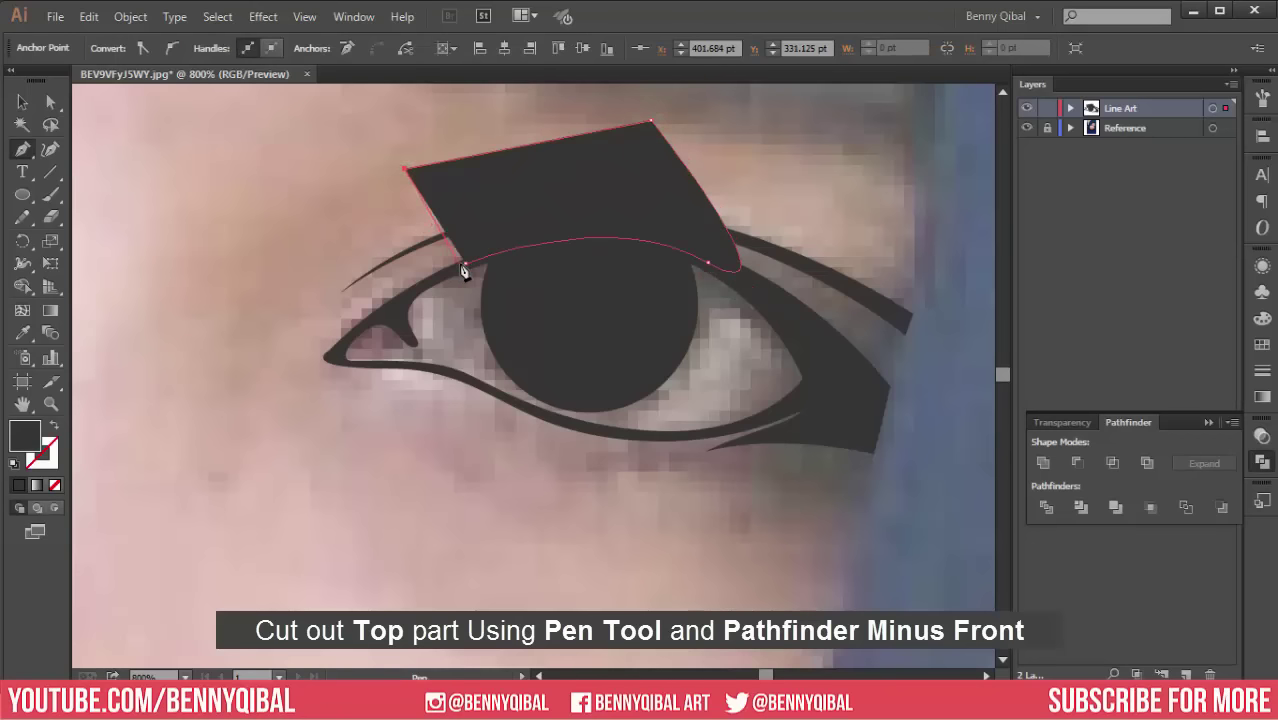
click(465, 264)
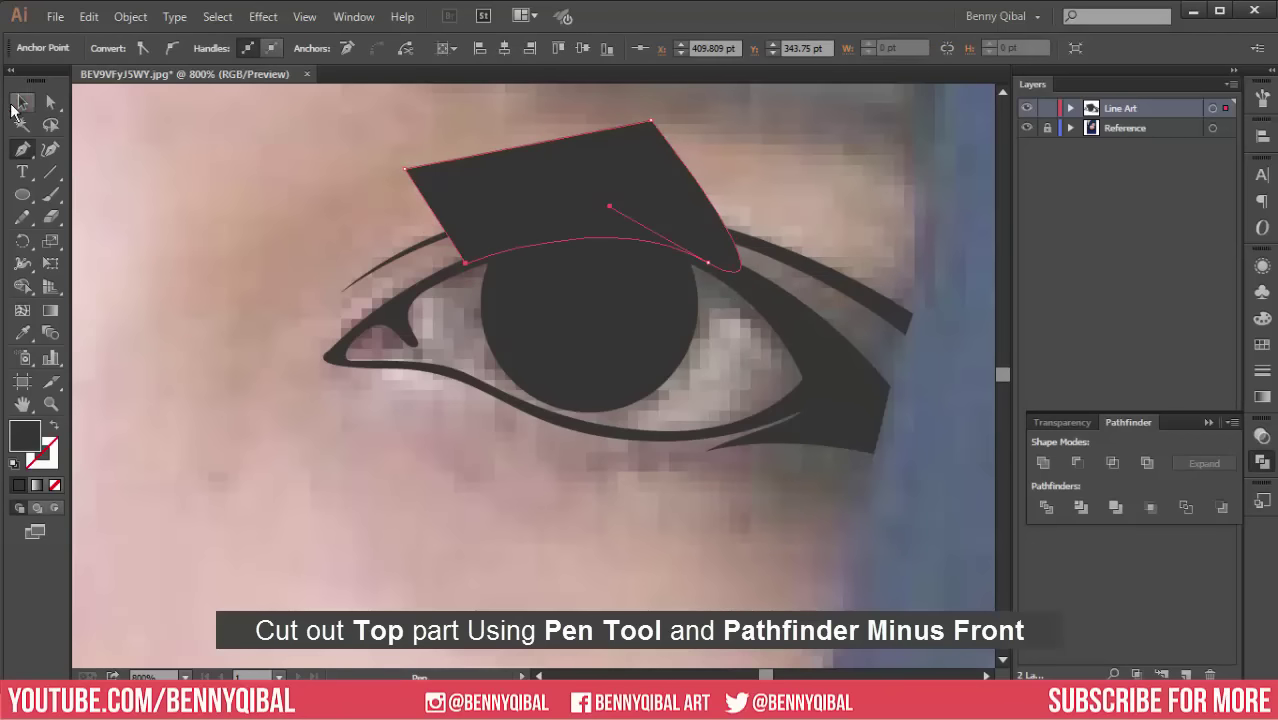
Step: Select the cutting shape with the iris circle and apply Minus Front
click(22, 101)
click(302, 200)
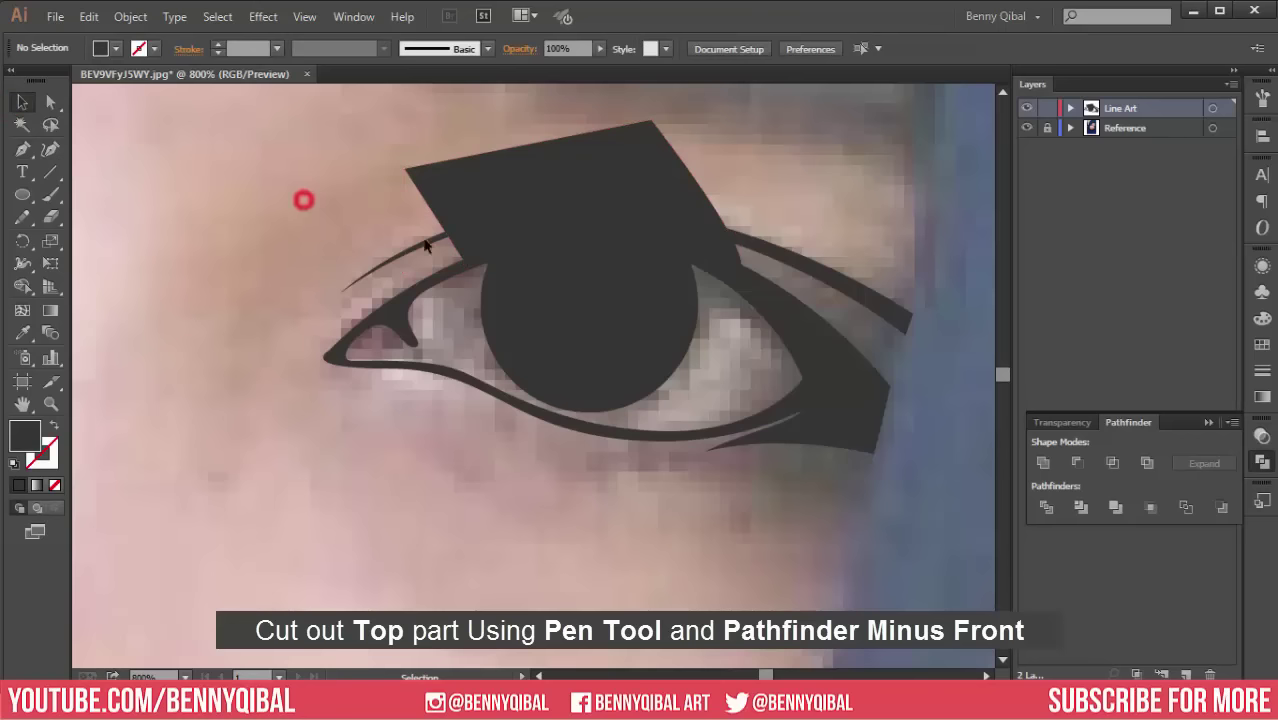
click(552, 183)
shift+click(619, 329)
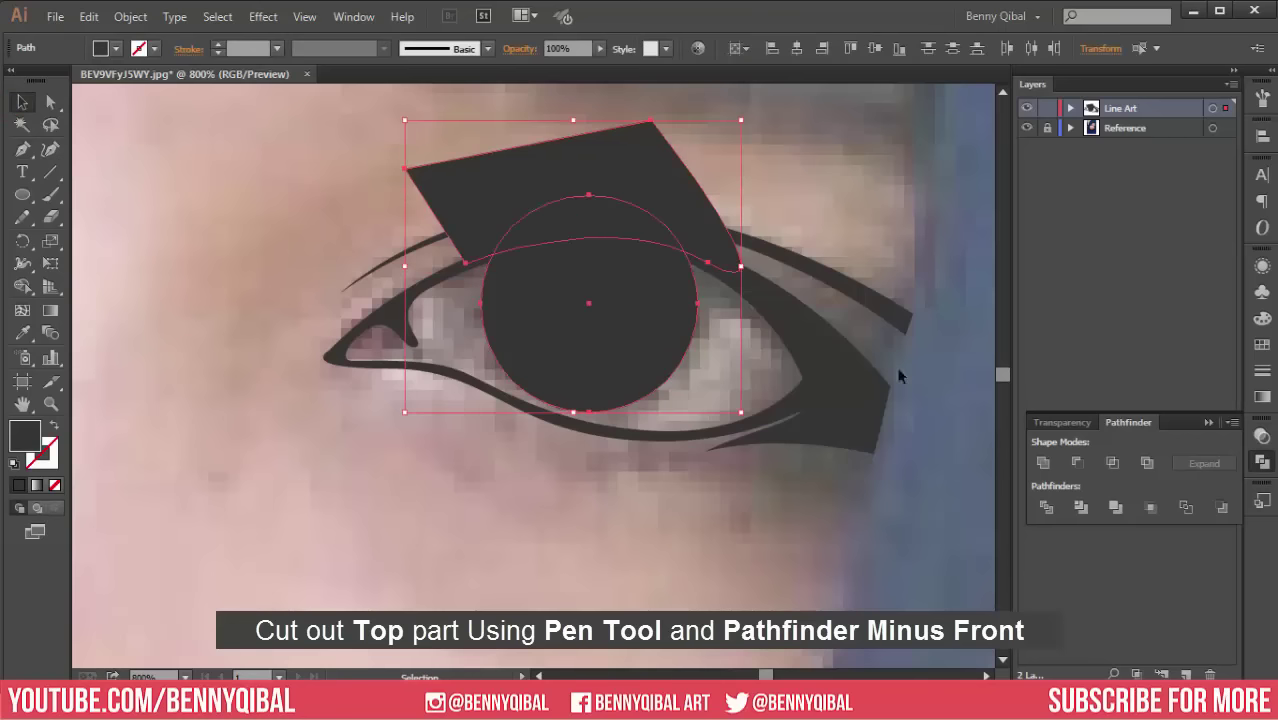
click(1076, 470)
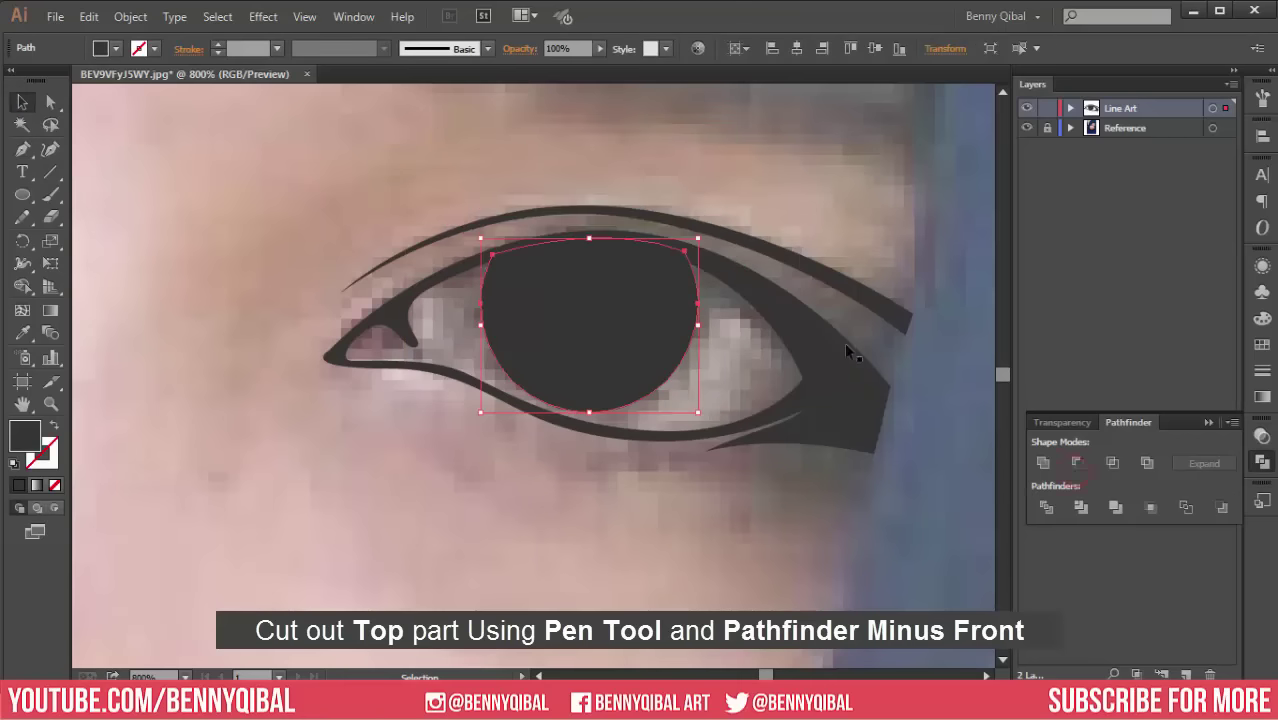
click(755, 152)
alt+scroll(702, 355, down, 2)
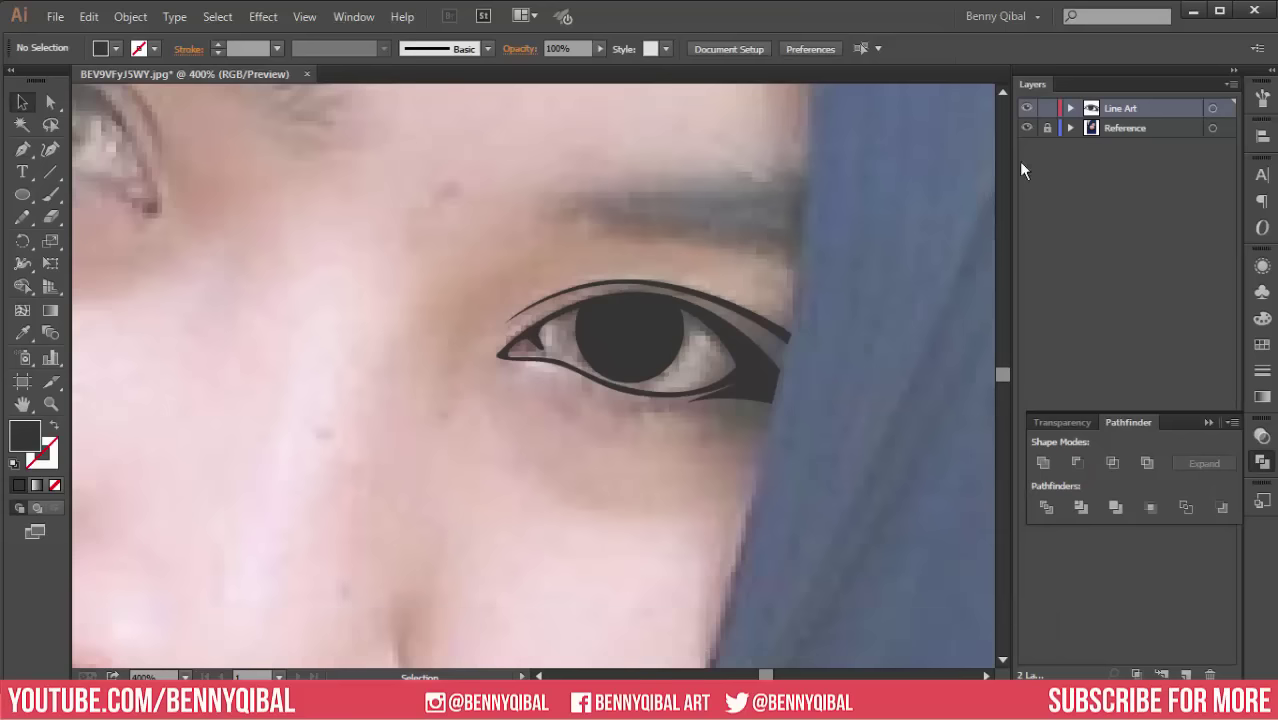
Step: Hide and re-show the reference photo to check the traced eye
click(1025, 127)
alt+scroll(590, 367, down, 3)
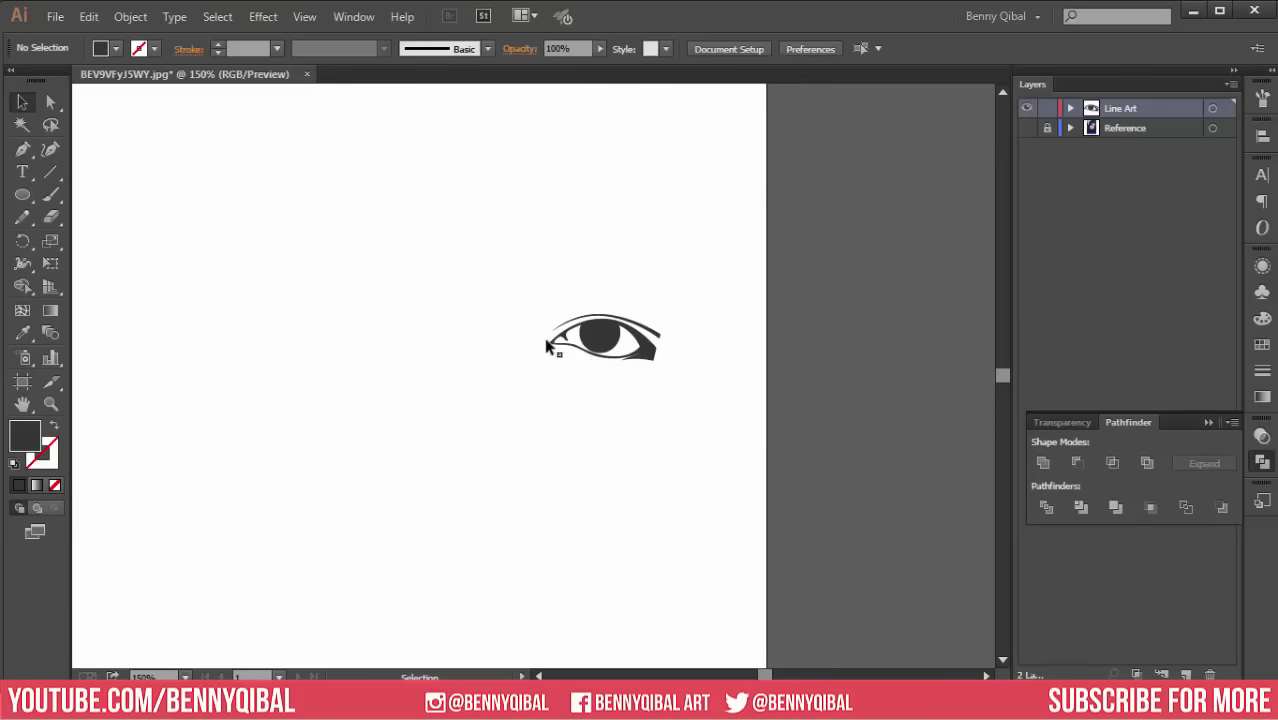
alt+scroll(536, 345, up, 4)
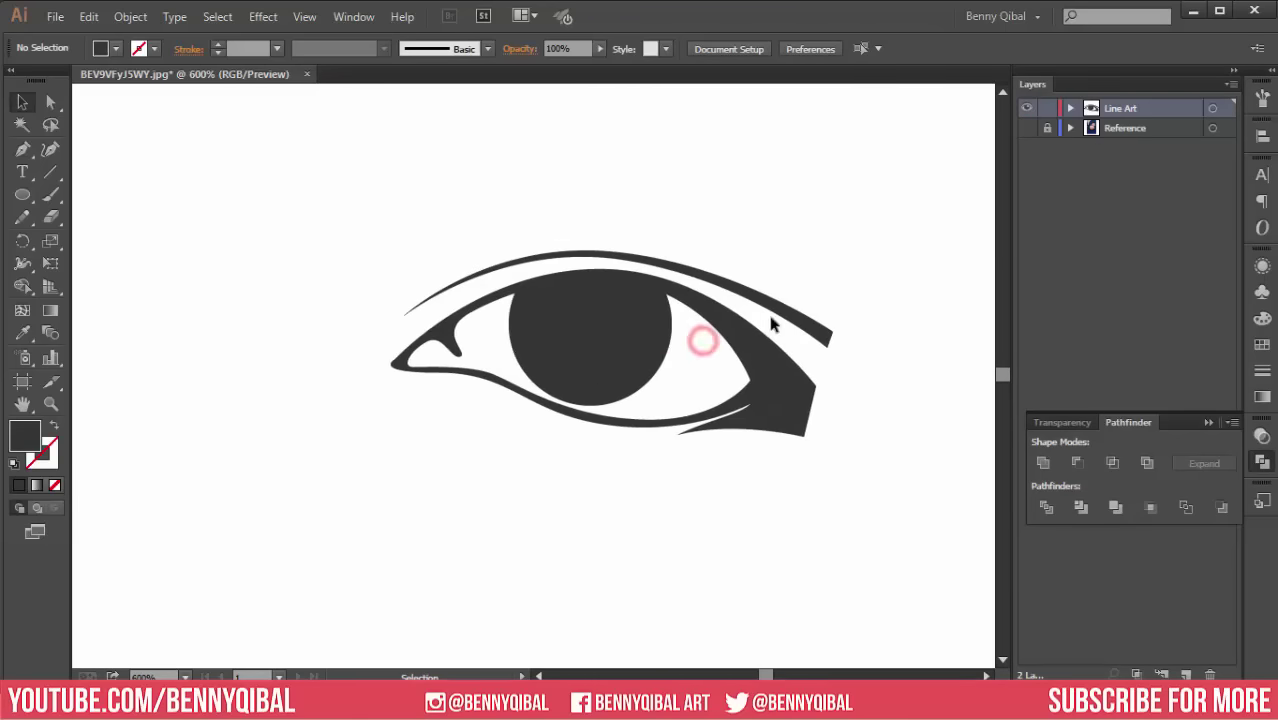
click(1026, 128)
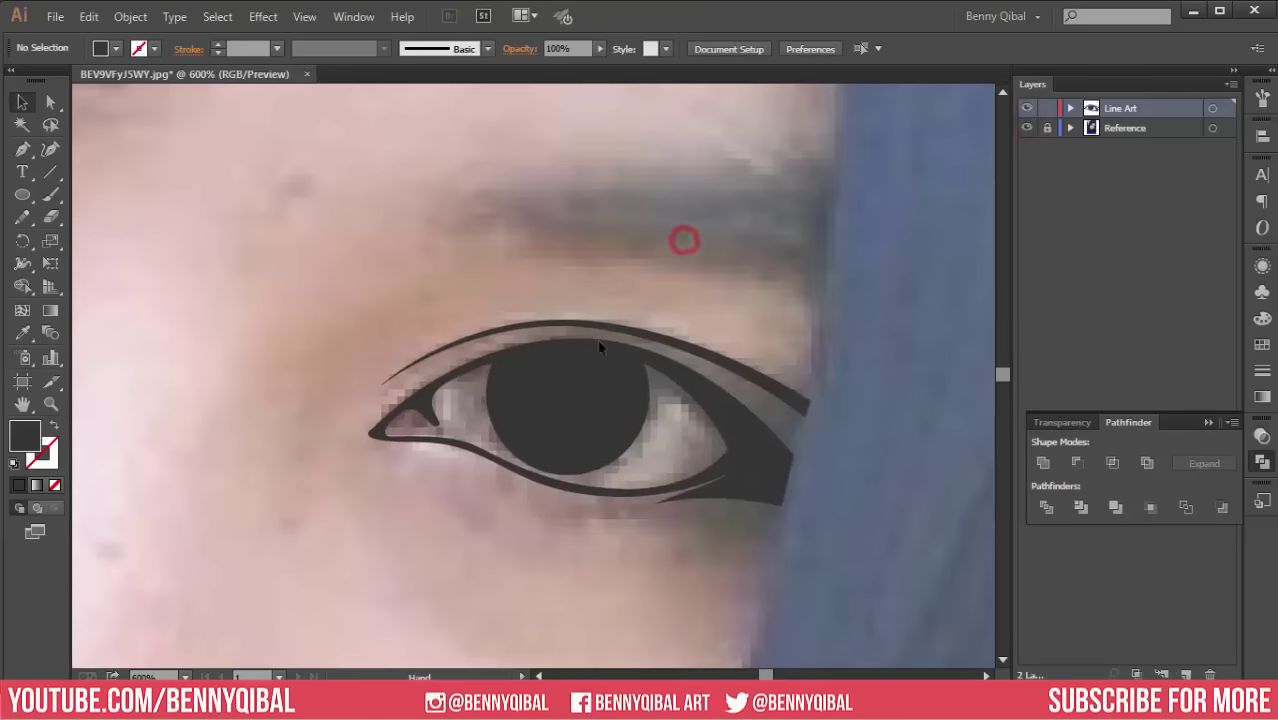
alt+scroll(331, 362, down, 4)
alt+scroll(320, 348, up, 2)
alt+scroll(380, 305, up, 1)
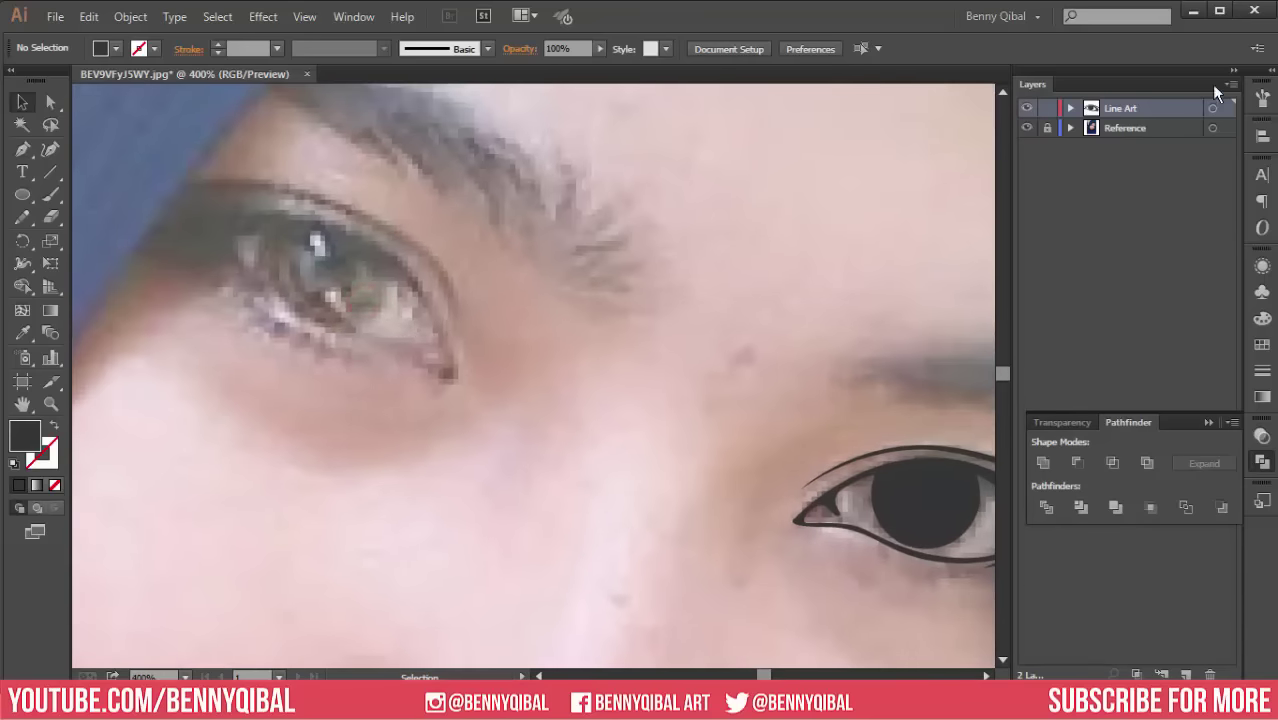
Step: Collapse the Layers panel, set Line Art to Outline view, and zoom in on the left eye
click(1233, 72)
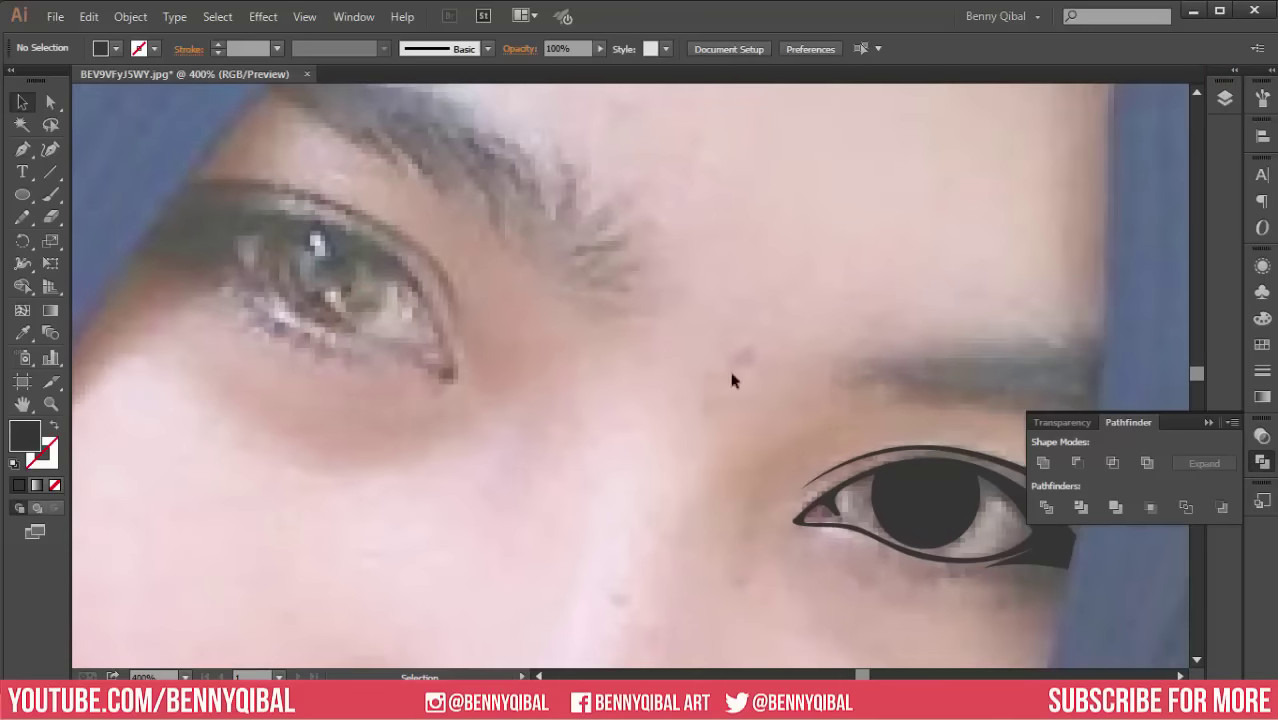
drag(362, 298, 375, 236)
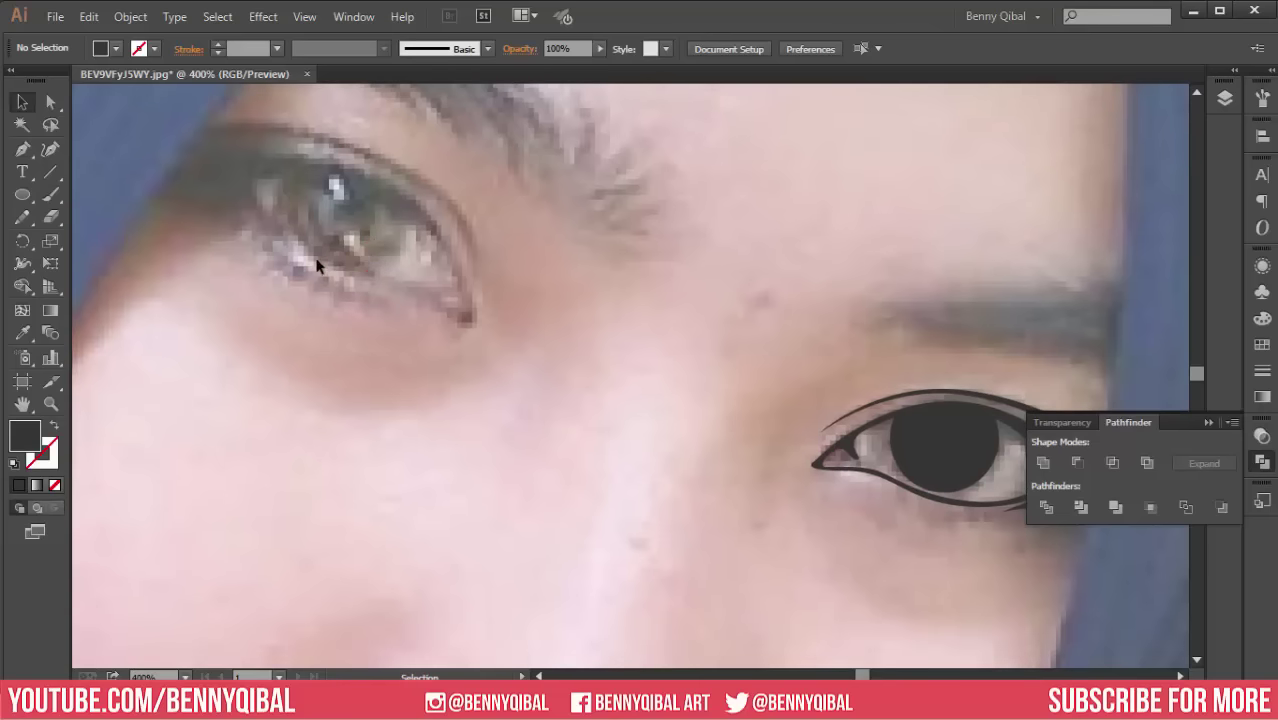
click(1226, 96)
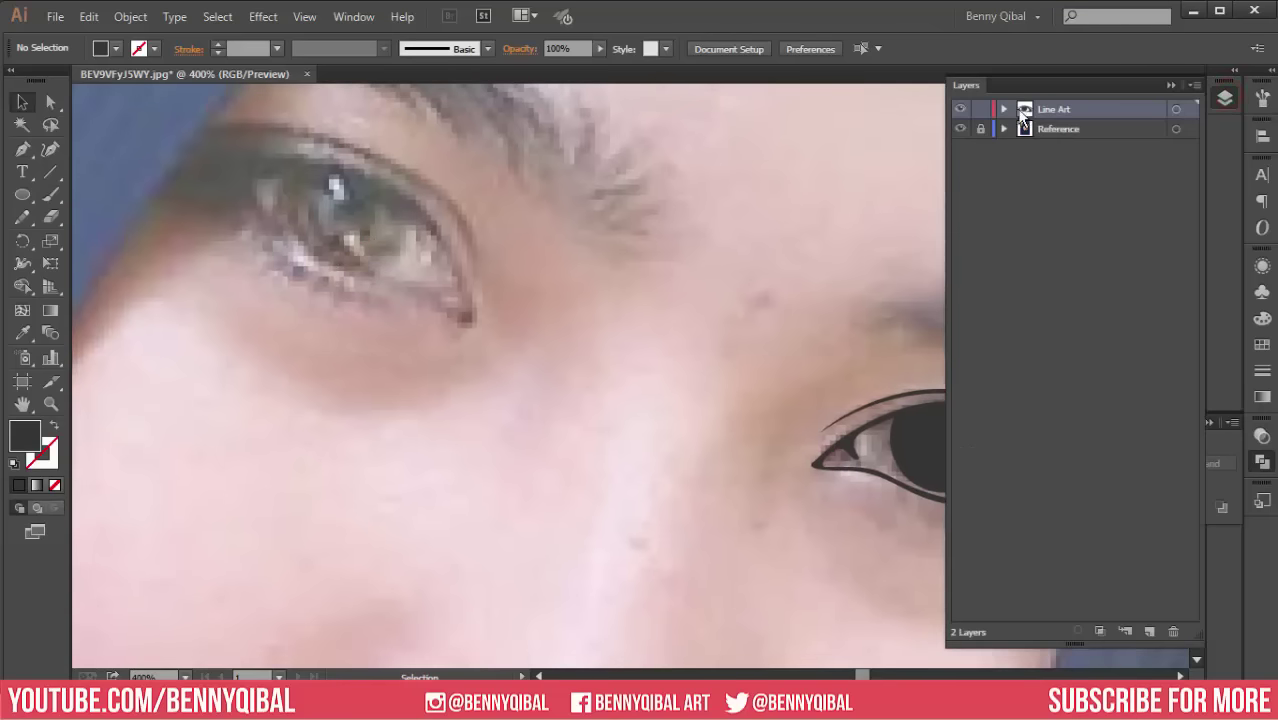
ctrl+click(960, 110)
click(1170, 86)
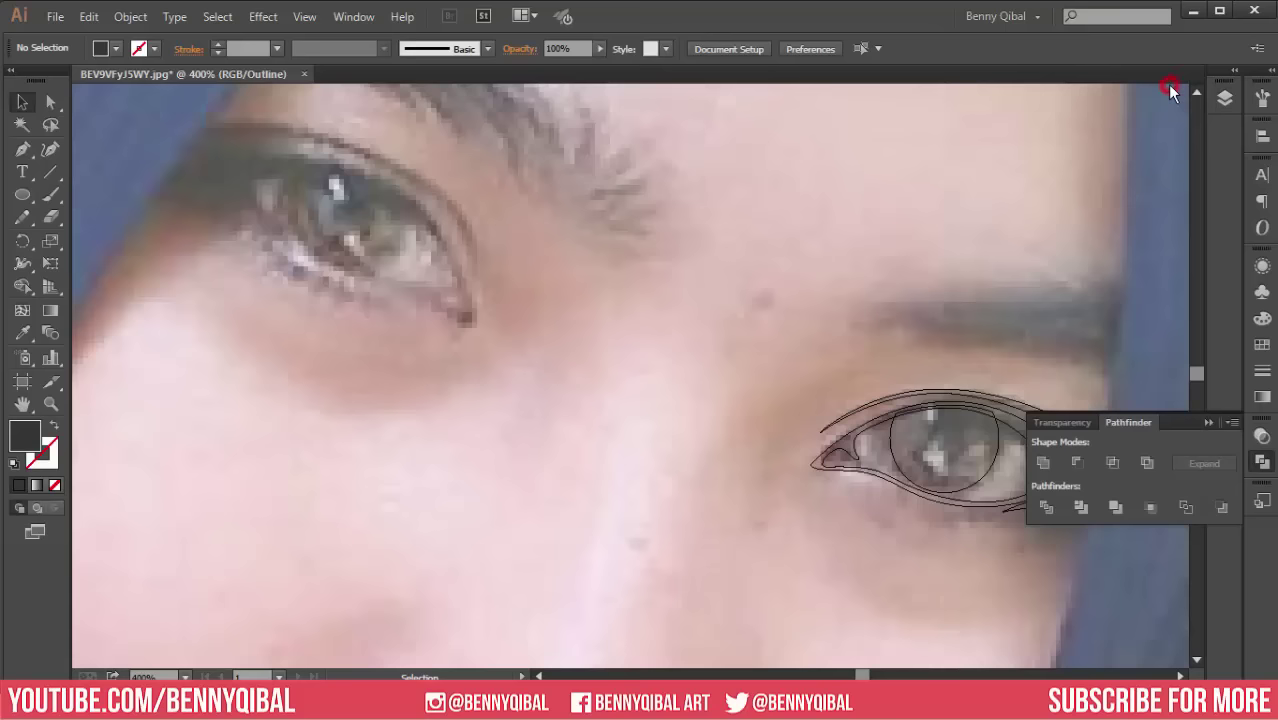
click(22, 148)
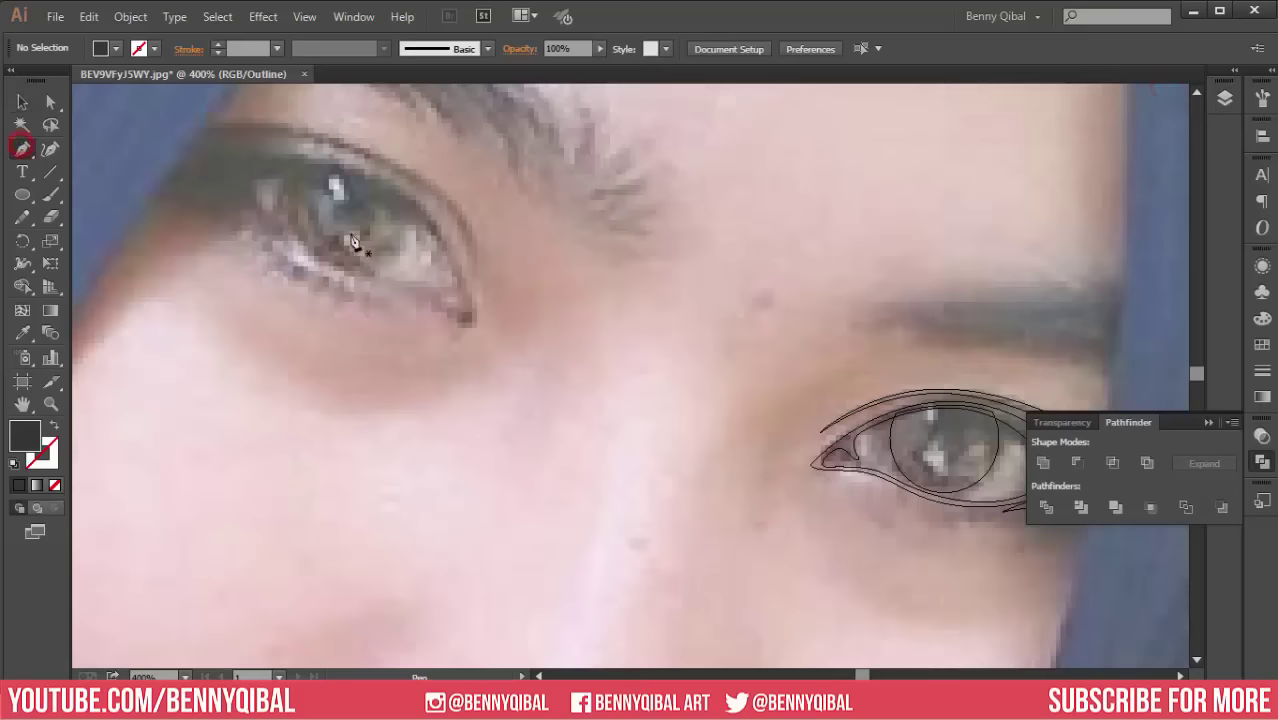
ctrl+click(384, 232)
Step: Trace a closed crescent along the left eye's upper eyelid
click(552, 331)
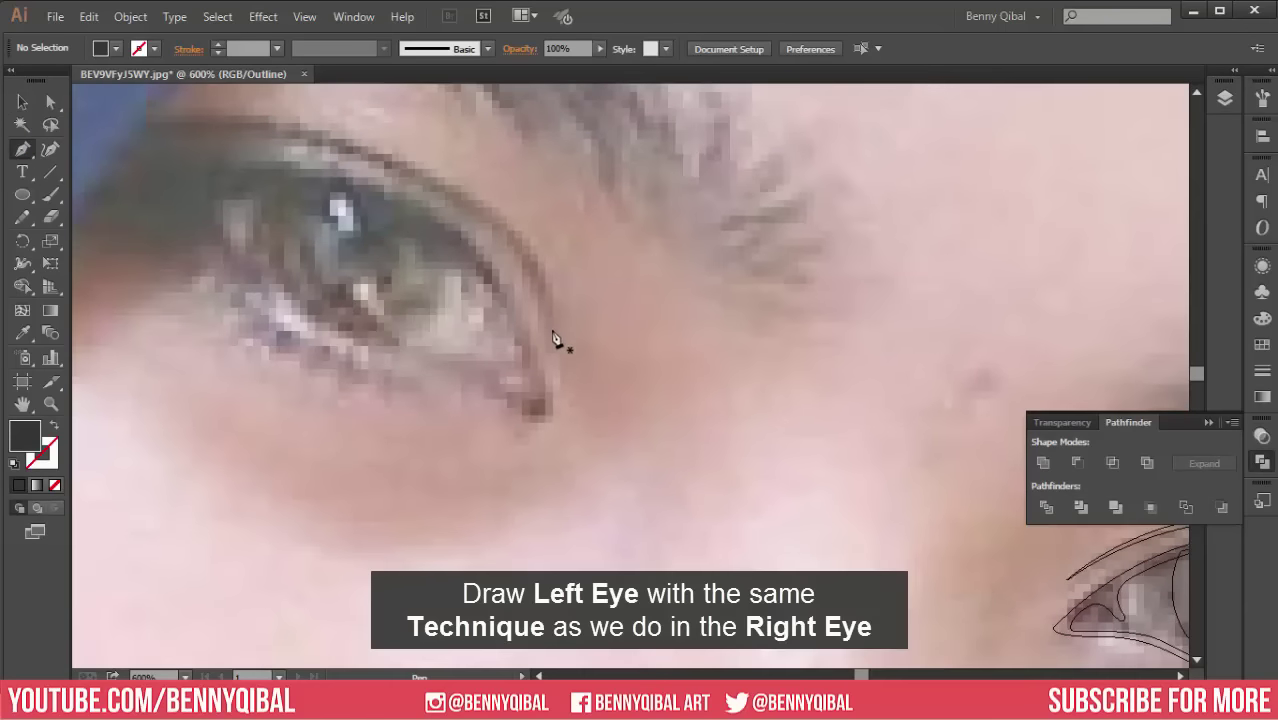
drag(438, 183, 333, 144)
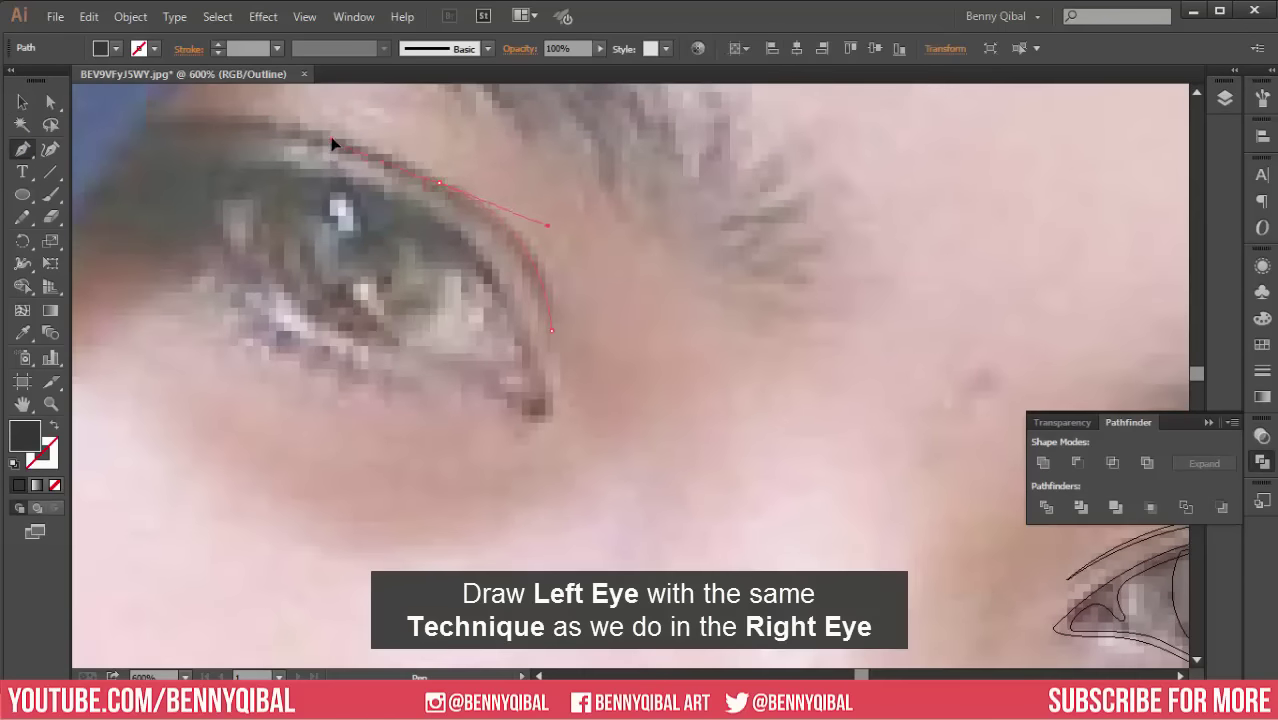
drag(150, 120, 288, 142)
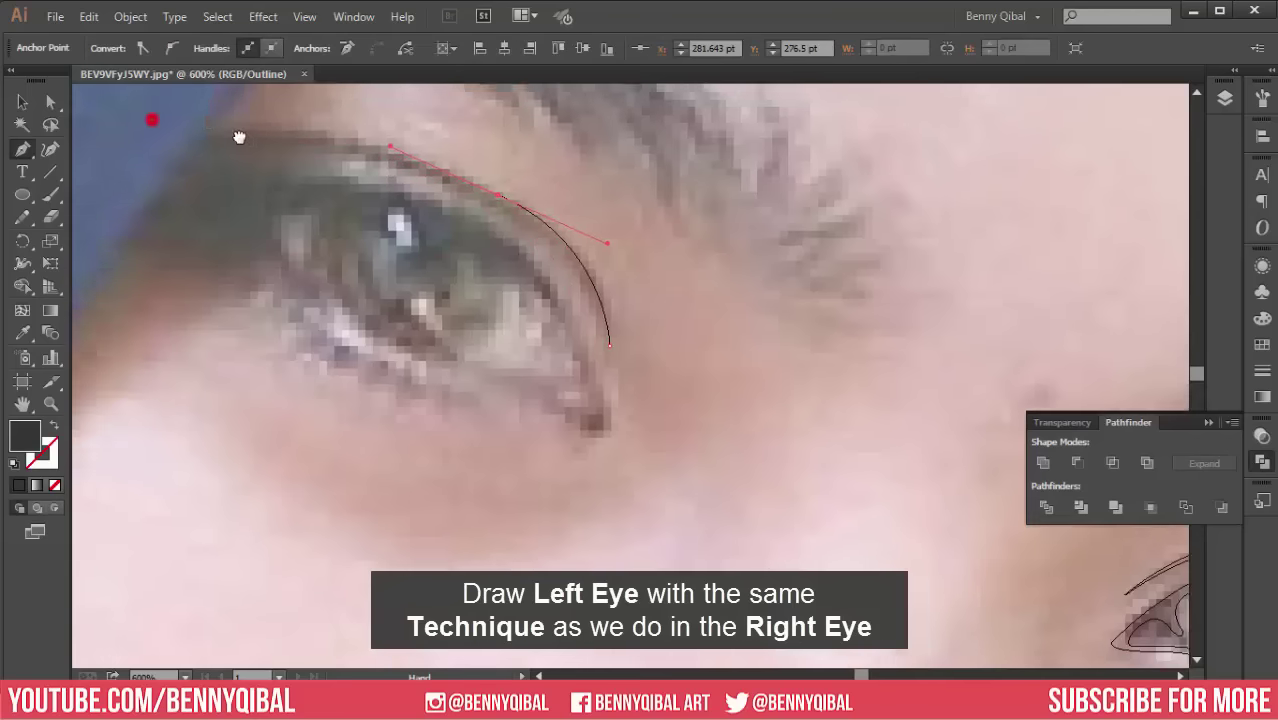
drag(209, 174, 580, 209)
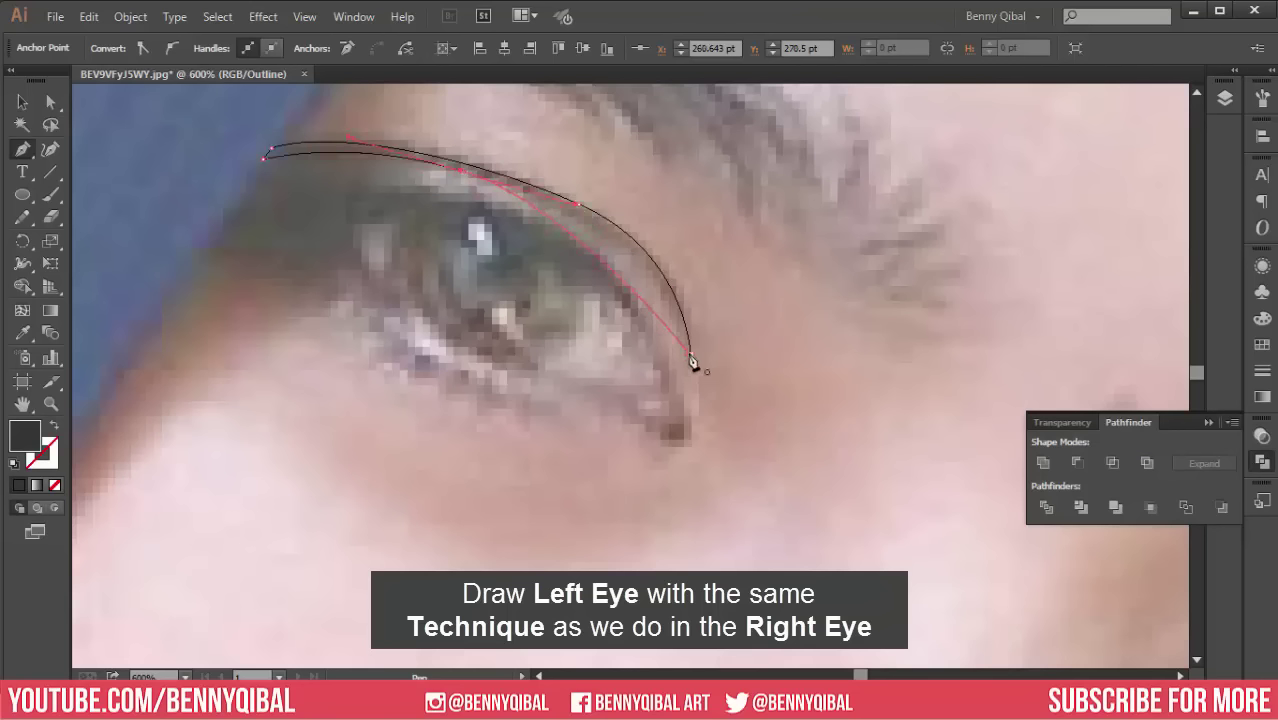
click(690, 358)
drag(636, 417, 650, 375)
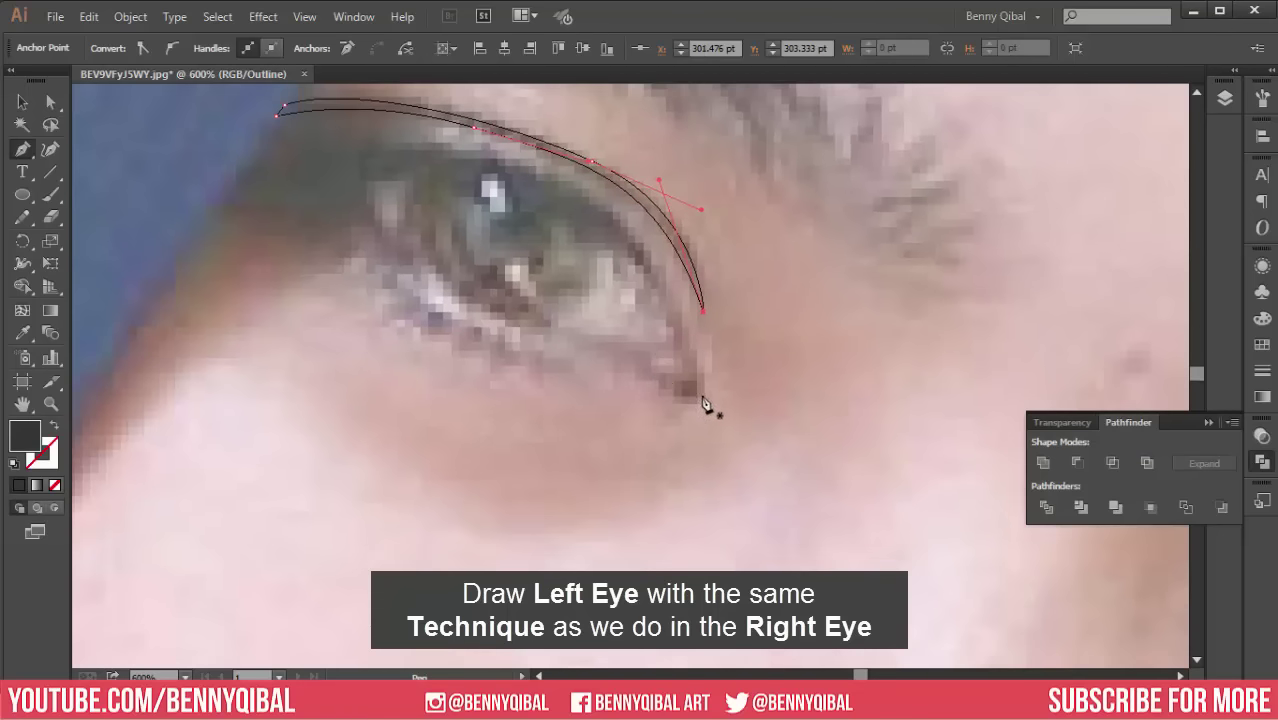
drag(701, 393, 634, 234)
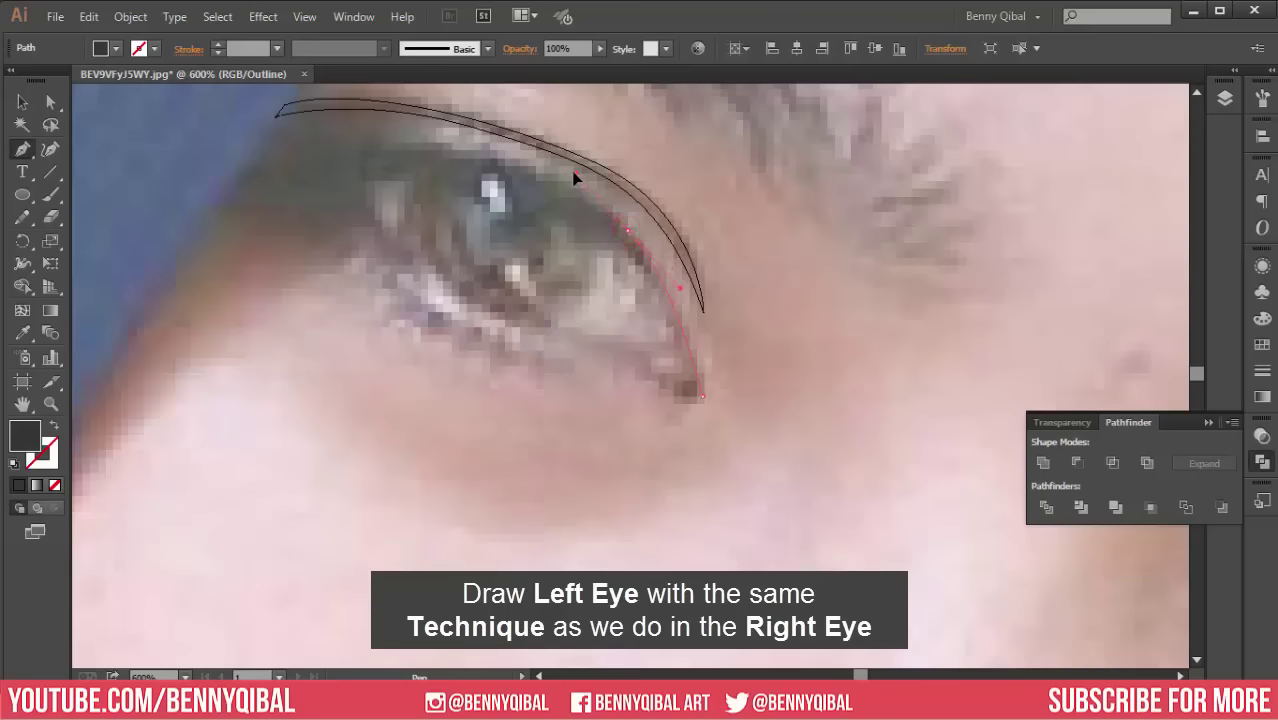
drag(575, 178, 473, 150)
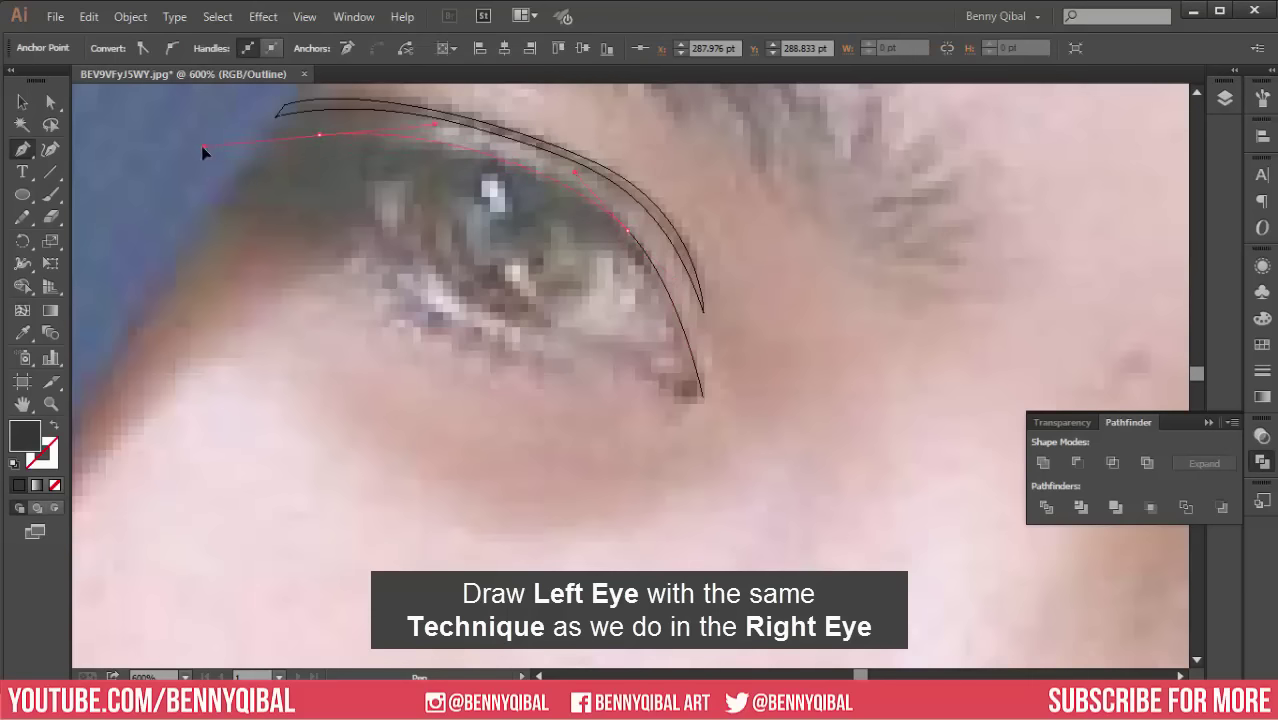
drag(215, 157, 199, 163)
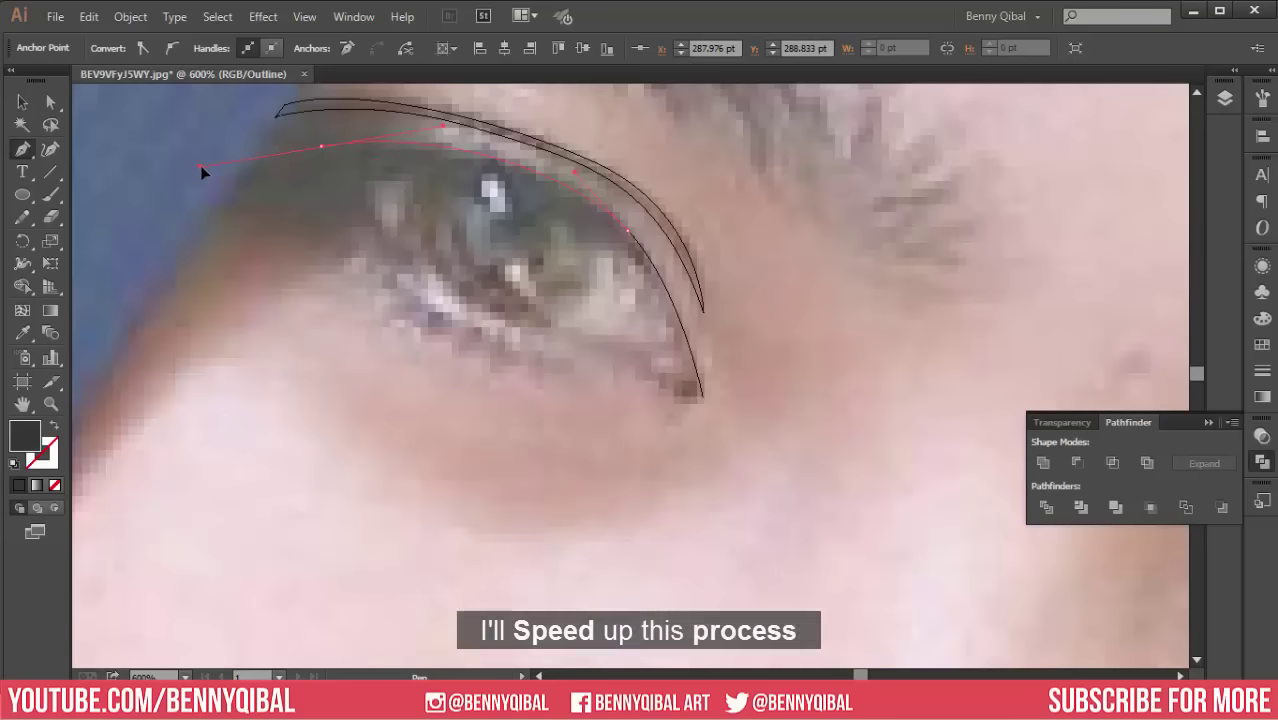
Step: Begin a pen path along the left eye's lower lid from the outer corner
click(437, 162)
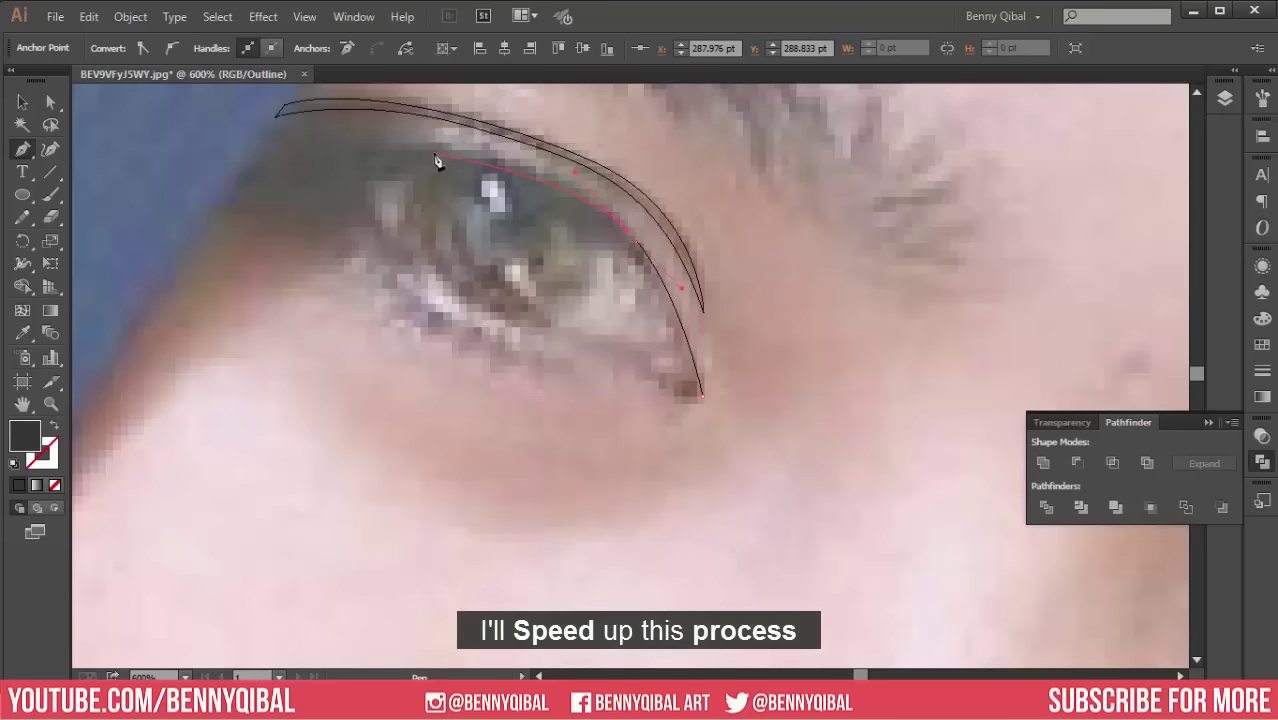
click(294, 150)
drag(412, 297, 491, 342)
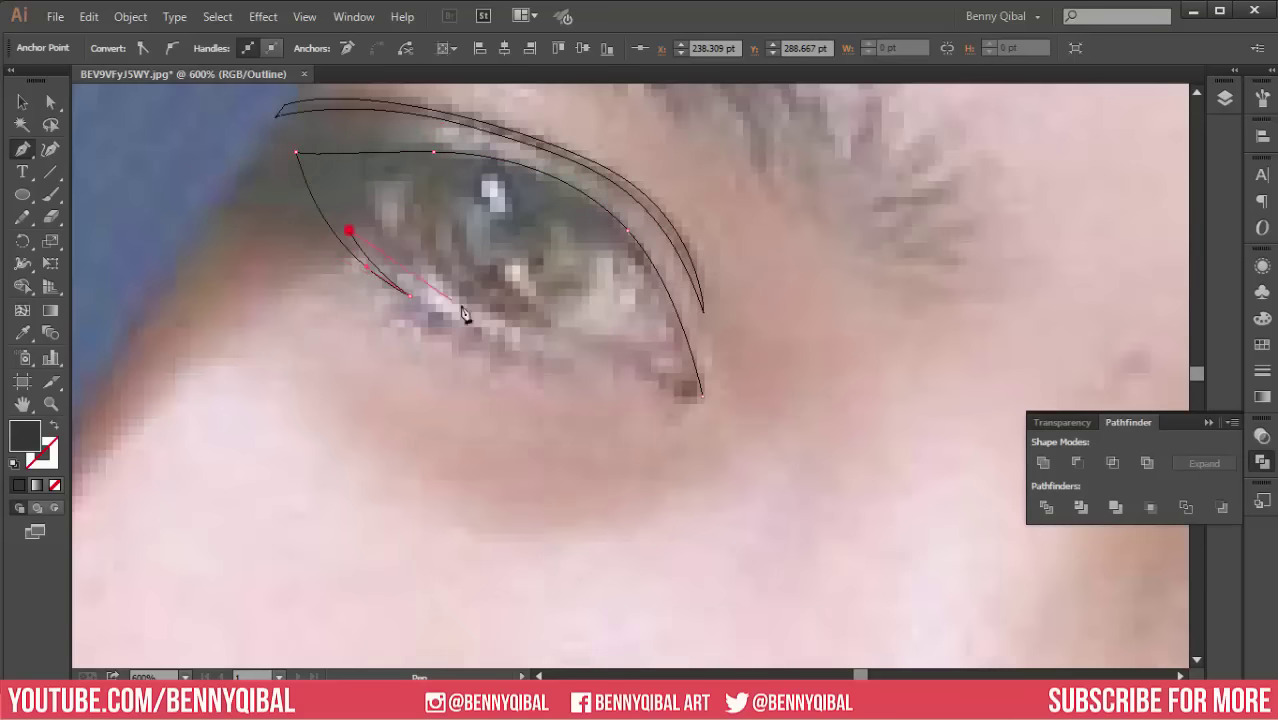
click(522, 337)
key(ctrl+plus)
drag(664, 359, 708, 379)
Step: Join the left eye's lower lid to the end of the upper lid path
click(716, 358)
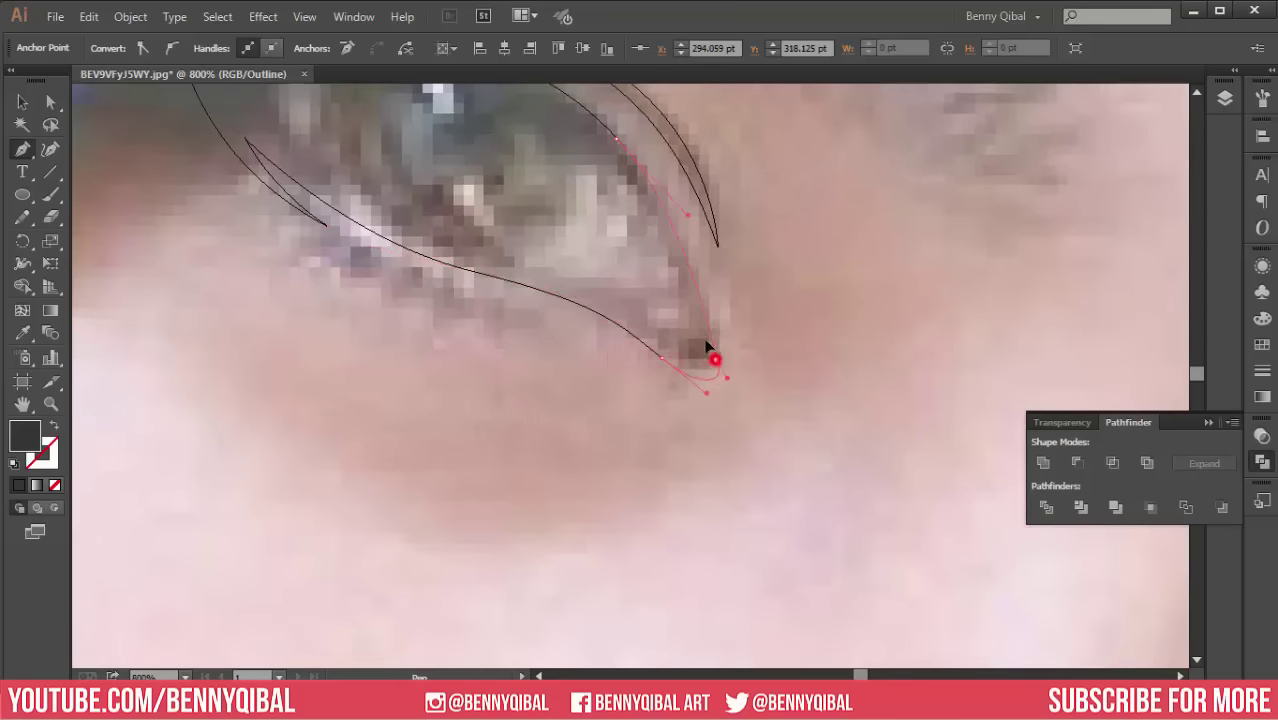
key(ctrl+minus)
key(ctrl+plus)
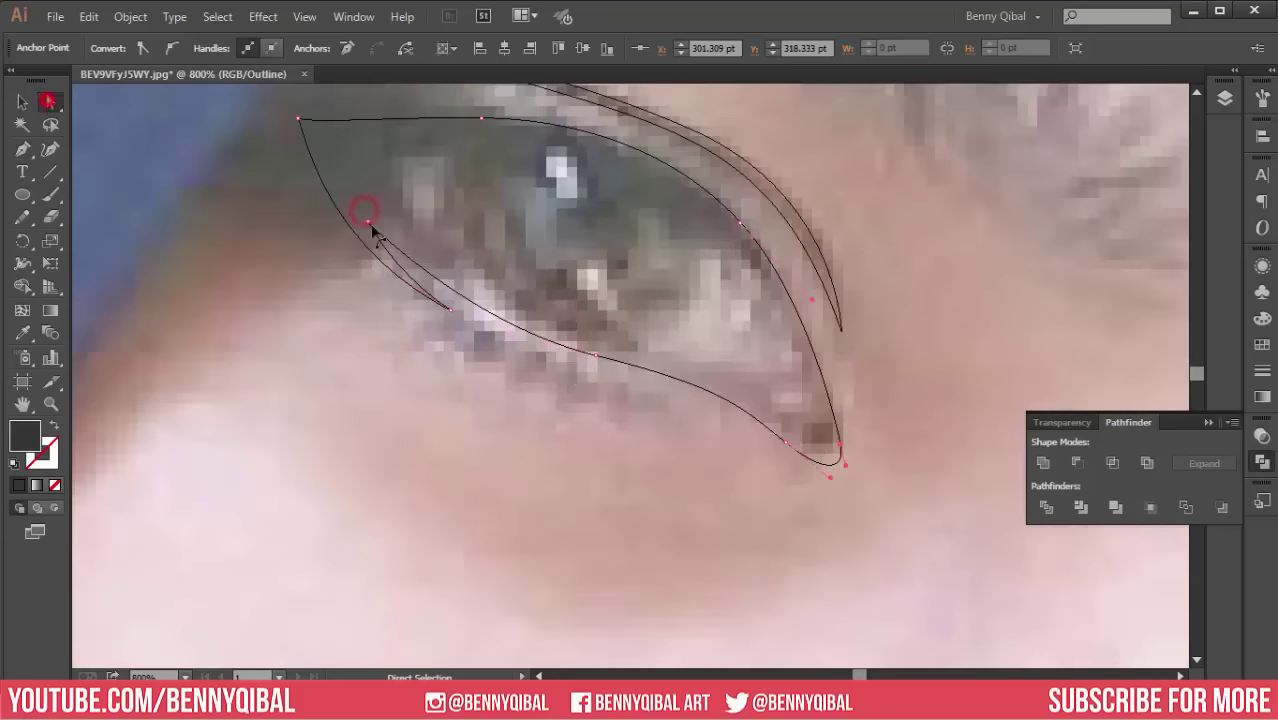
key(a)
key(ctrl+plus)
key(ctrl+minus)
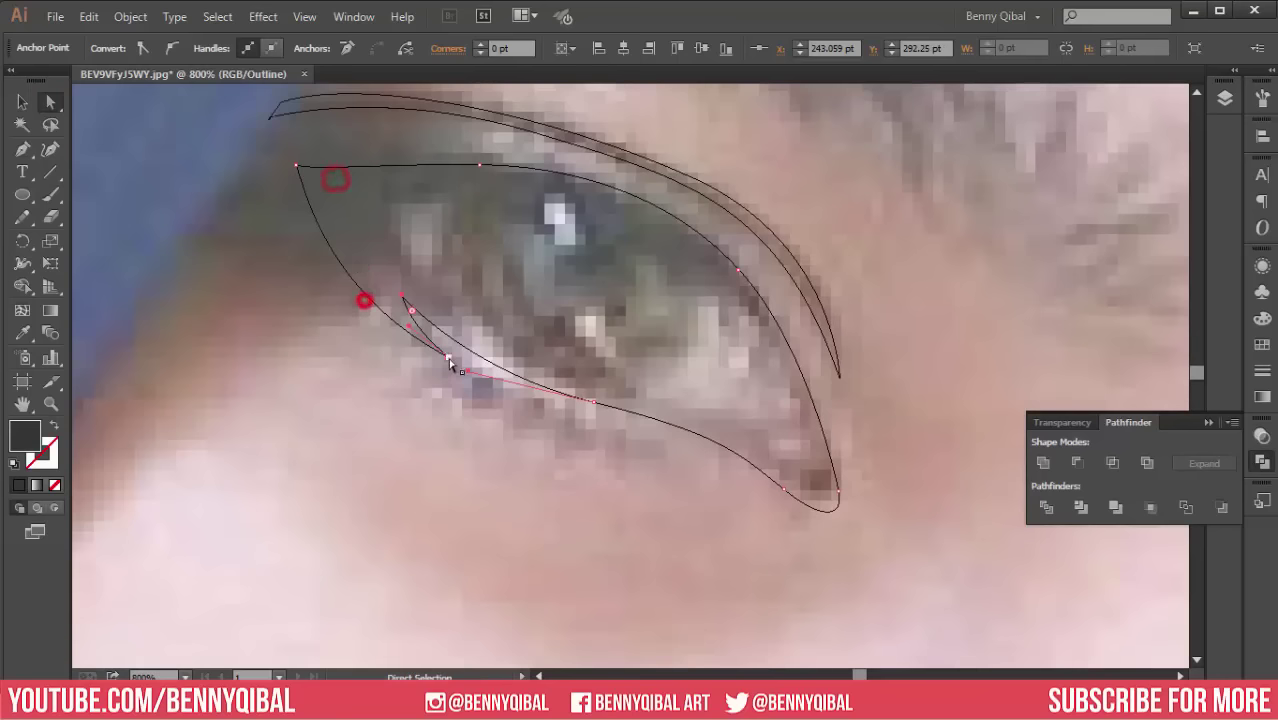
Step: Reshape the lid outline's inner-corner and lower-left curves by adjusting anchors and handles
drag(362, 297, 442, 354)
click(328, 288)
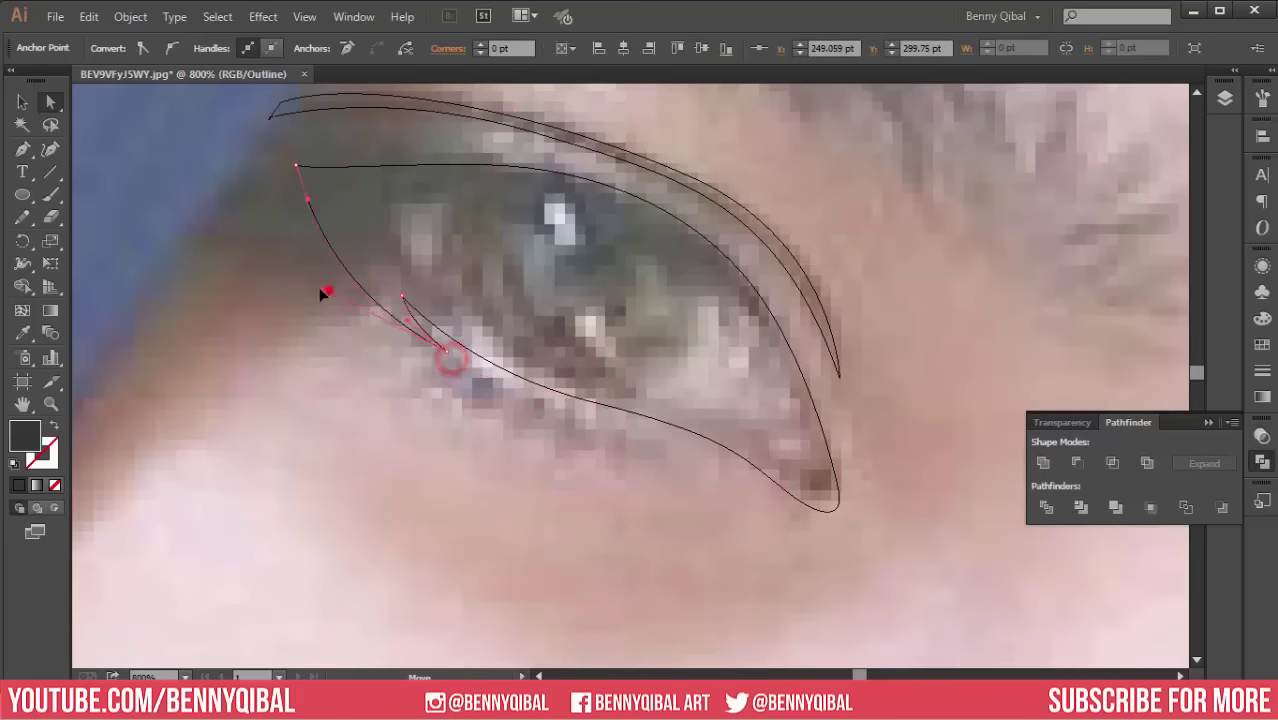
click(305, 287)
click(478, 356)
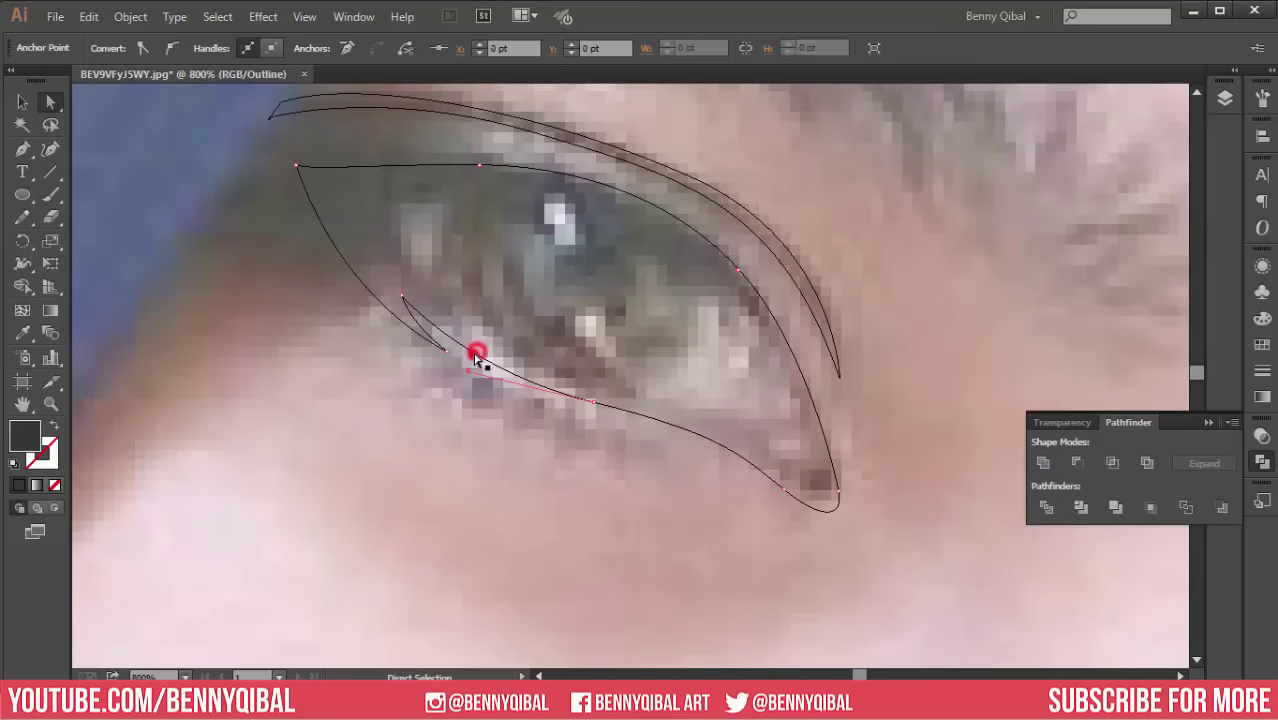
key(ctrl+plus)
drag(457, 342, 353, 341)
click(353, 341)
key(ctrl+minus)
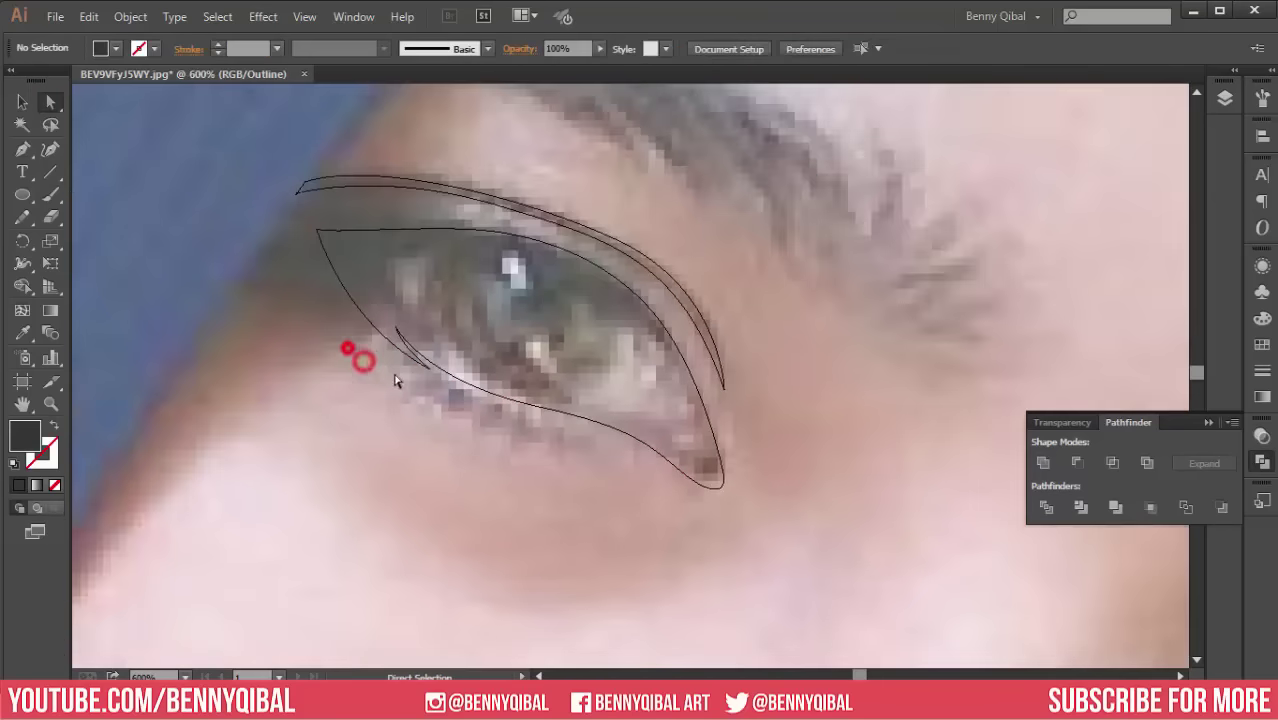
Step: Trace the closed inner eye outline along the upper lid, corner and lower lid
key(p)
click(751, 384)
drag(586, 229, 466, 192)
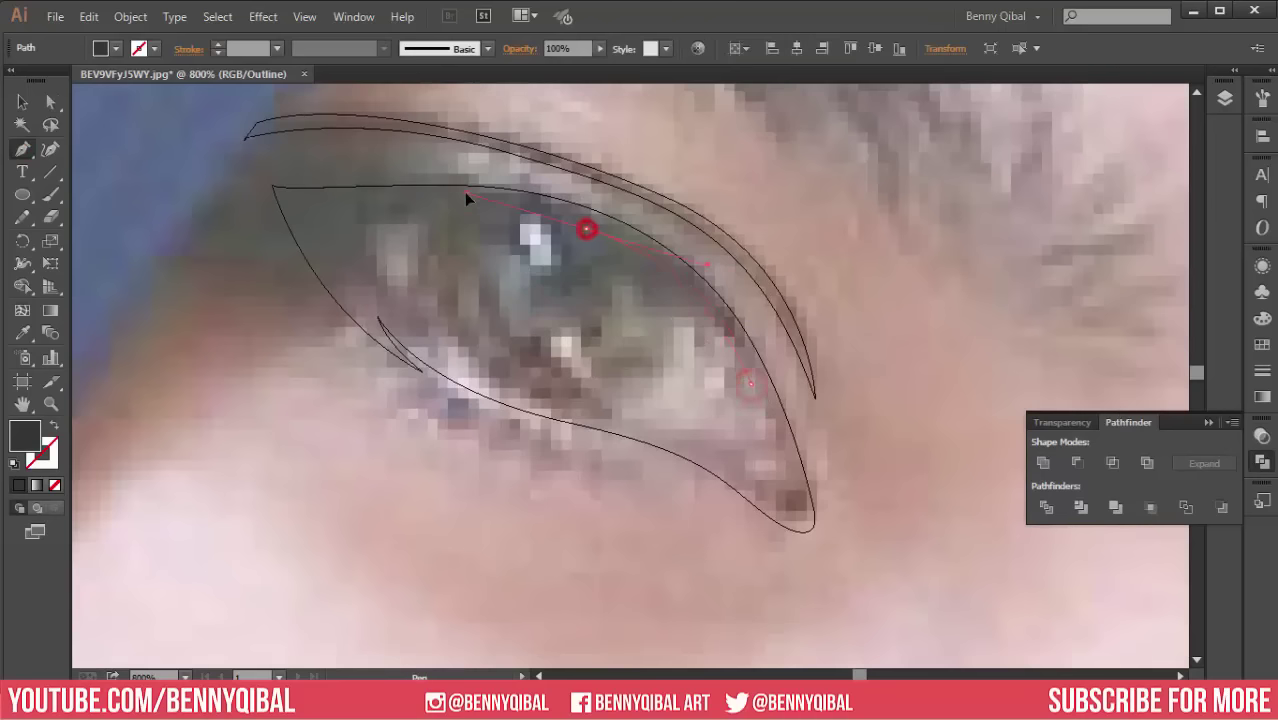
drag(485, 378, 600, 436)
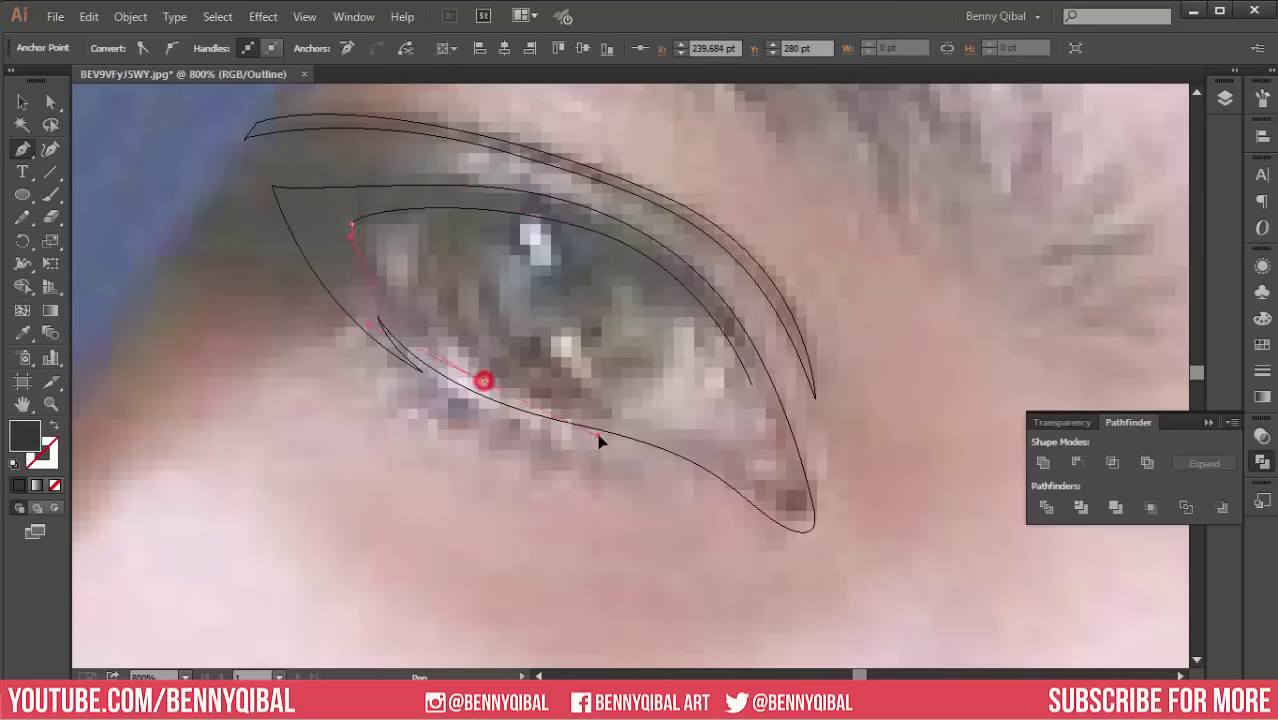
drag(752, 480, 778, 515)
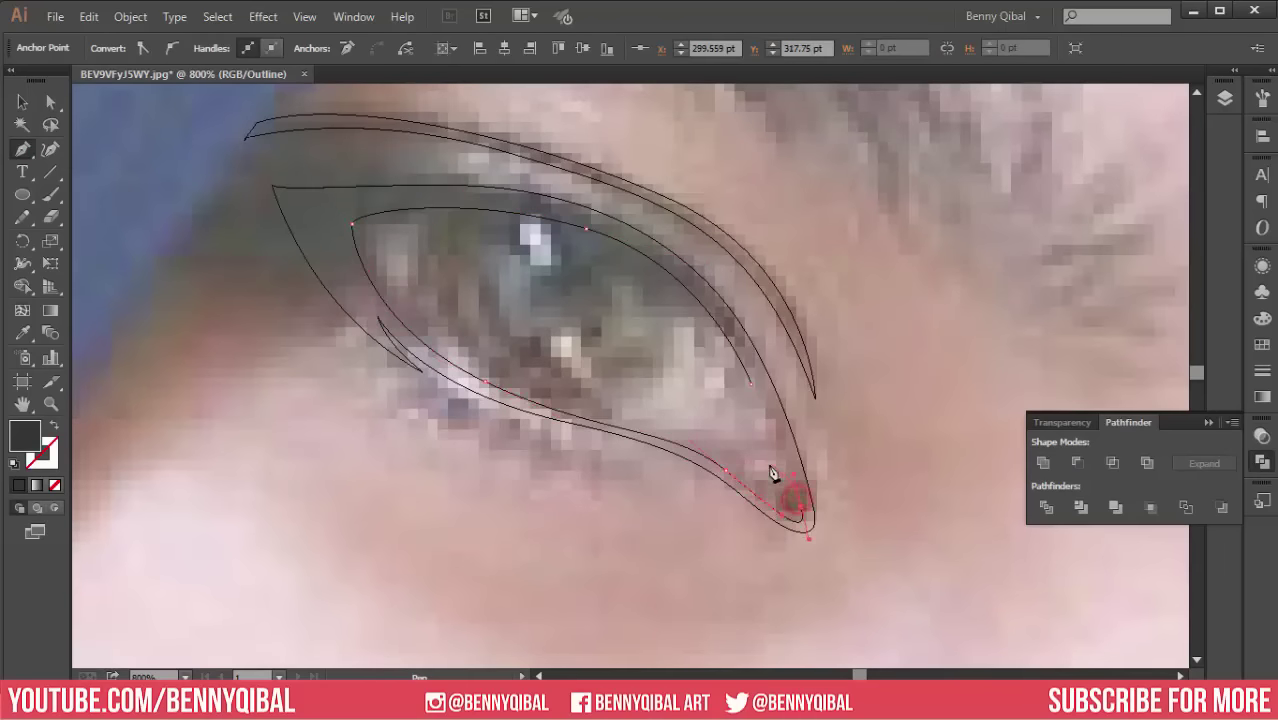
mouse_move(771, 469)
mouse_down()
mouse_move(743, 483)
mouse_move(753, 440)
mouse_up()
click(750, 380)
Step: Select the finished inner eye shape and return to the full-colour Preview
key(ctrl+minus)
ctrl+click(555, 445)
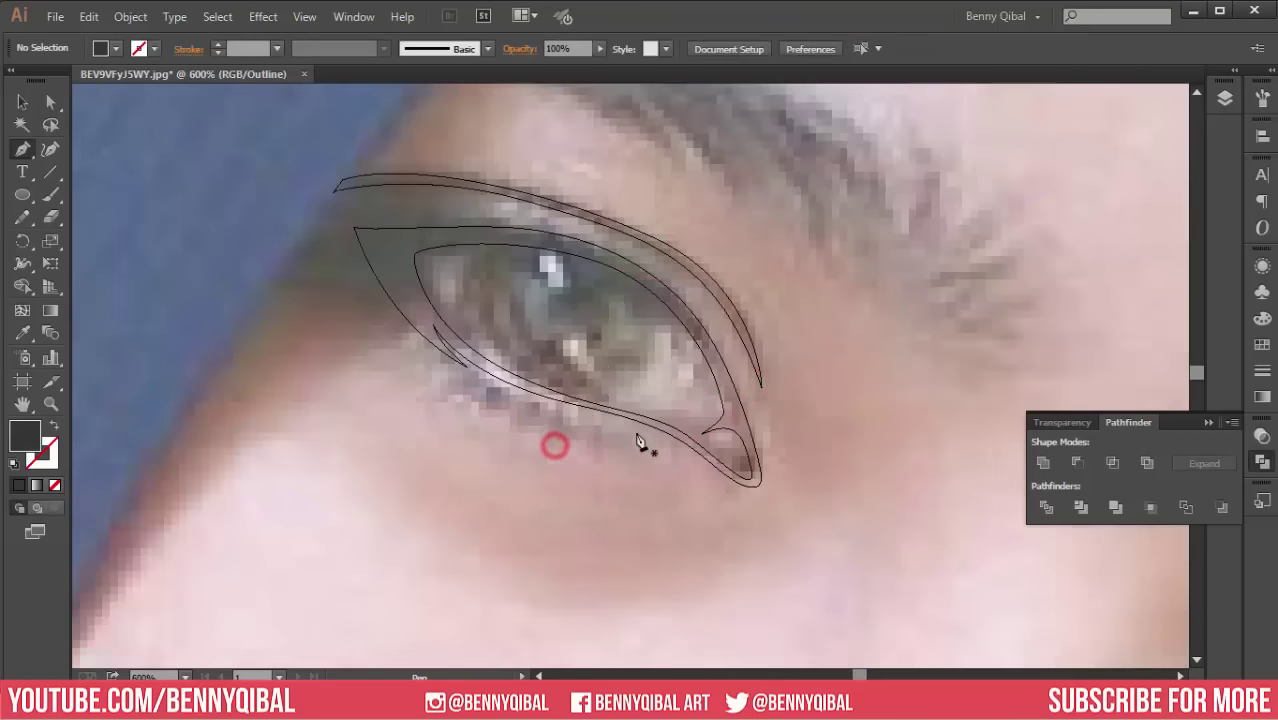
key(v)
click(493, 474)
key(F7)
key(ctrl+y)
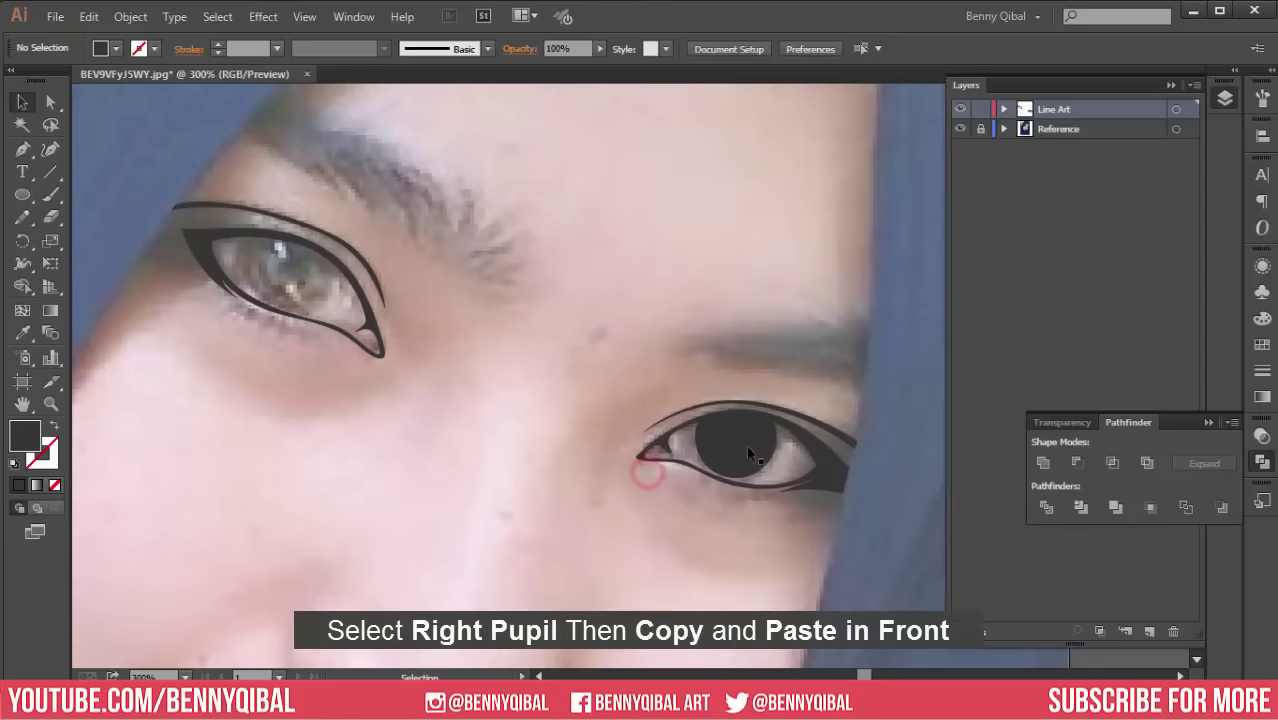
Step: Copy the right eye's pupil and paste the copy in front
click(746, 452)
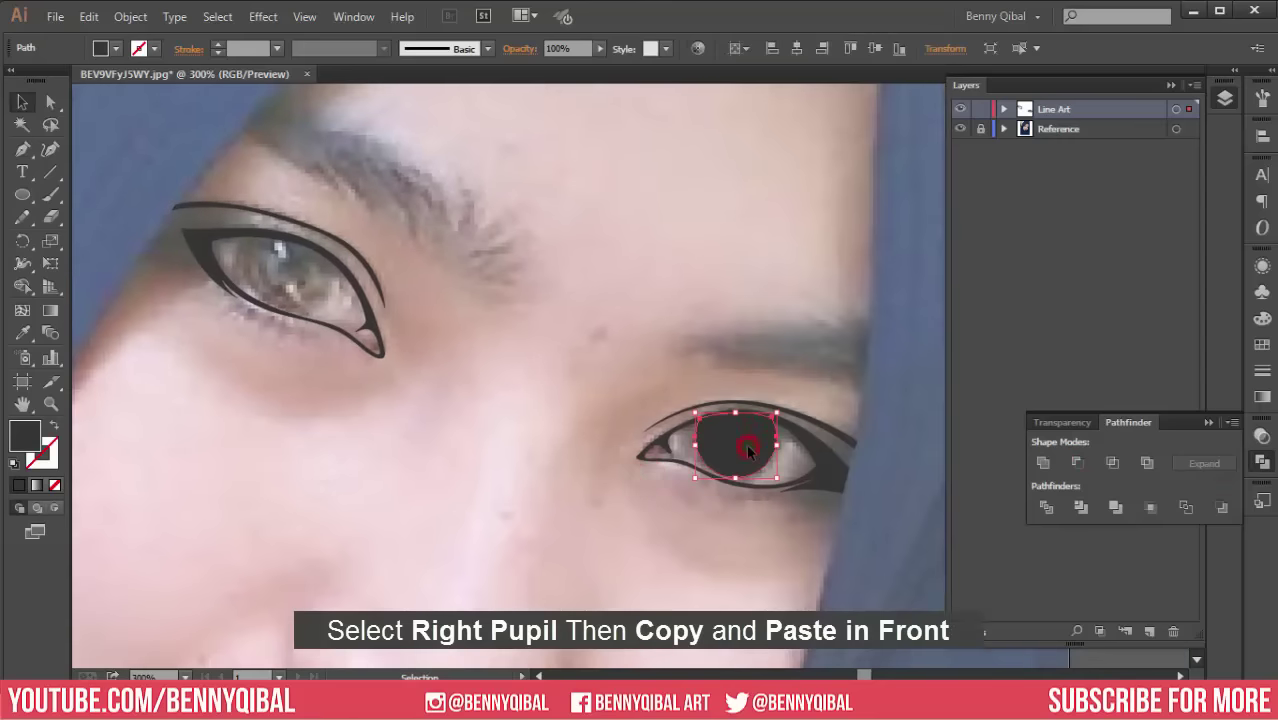
click(90, 17)
click(124, 98)
click(89, 17)
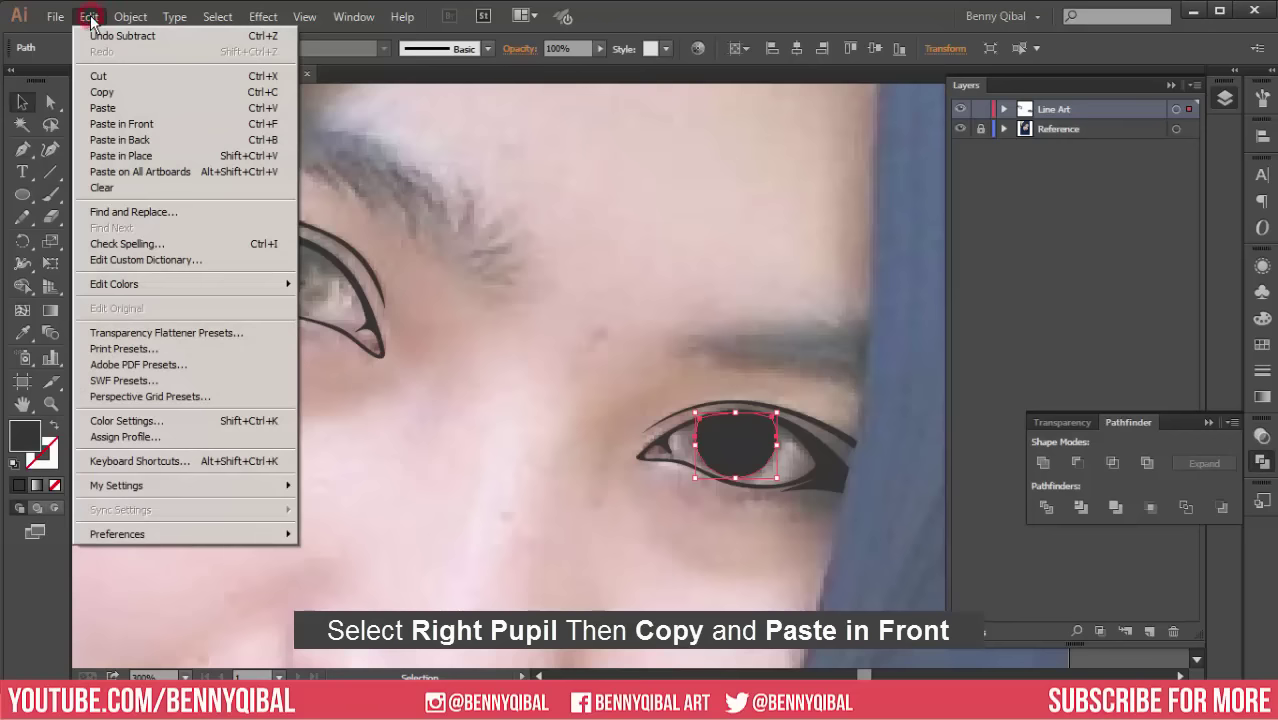
click(150, 124)
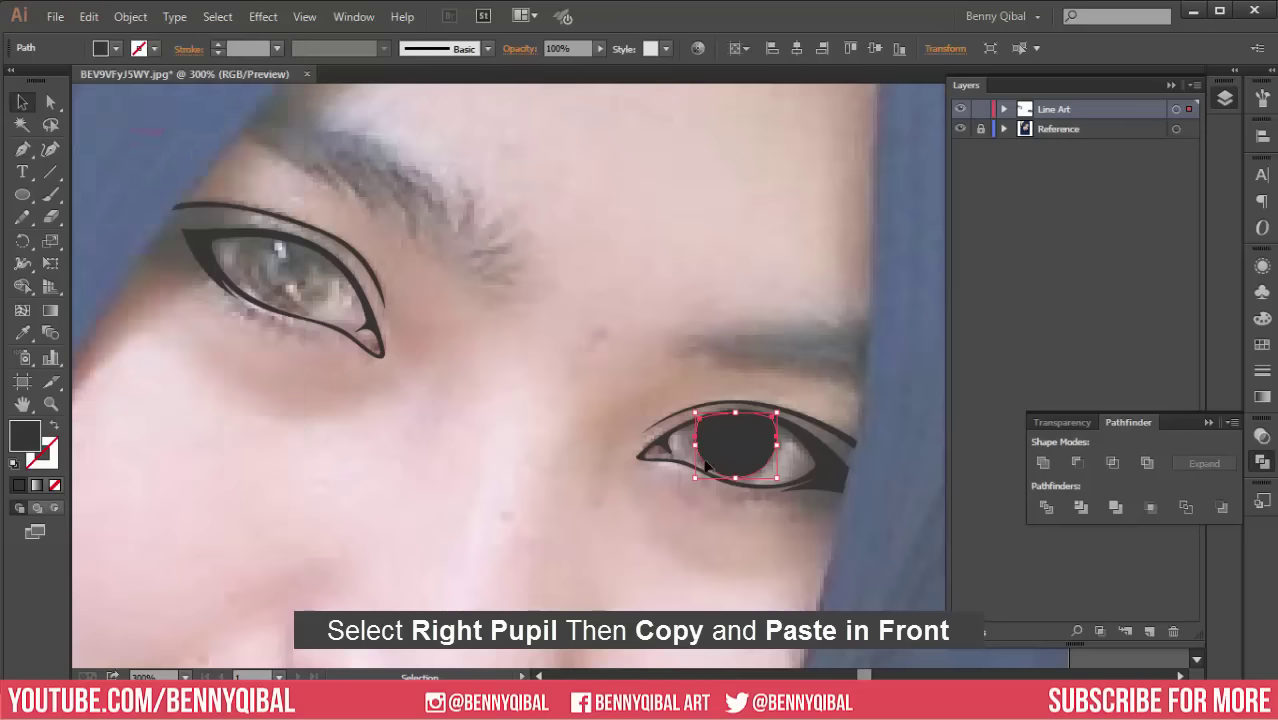
Step: Move the pupil copy into the left eye and rotate it to match the eye's tilt
drag(740, 462, 287, 289)
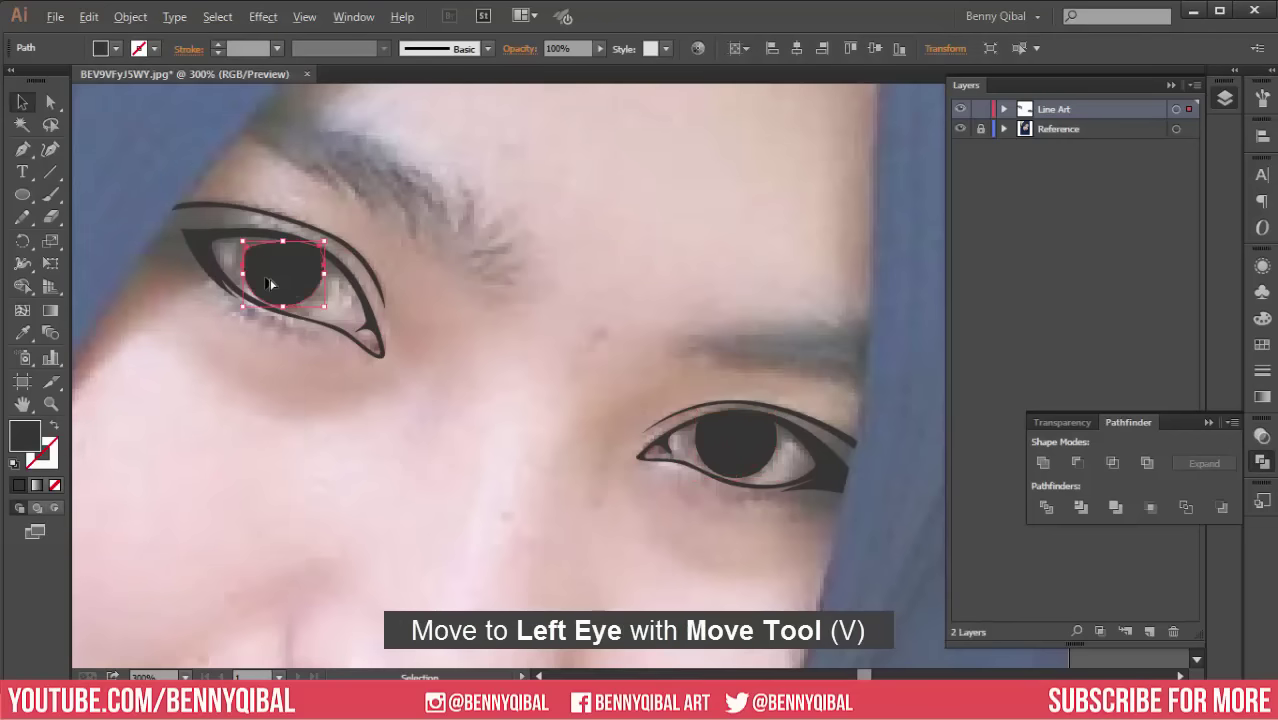
key(ctrl+equal)
key(ctrl+equal)
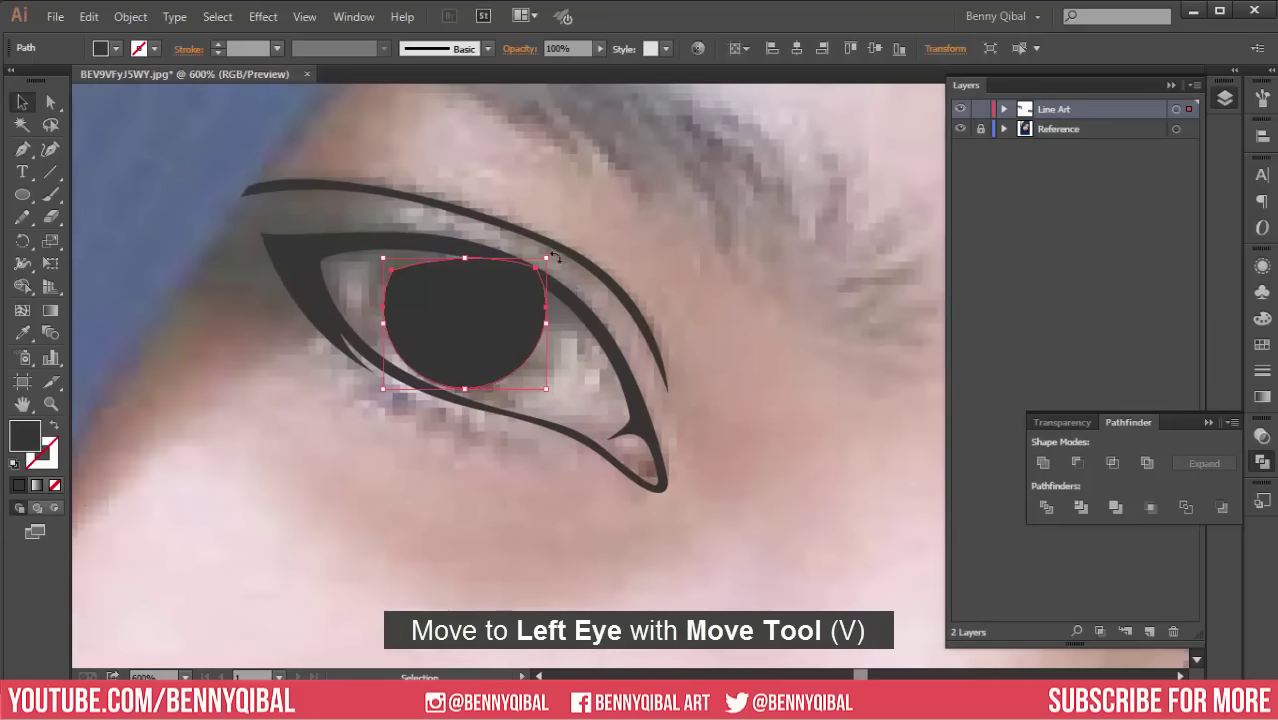
drag(555, 257, 566, 292)
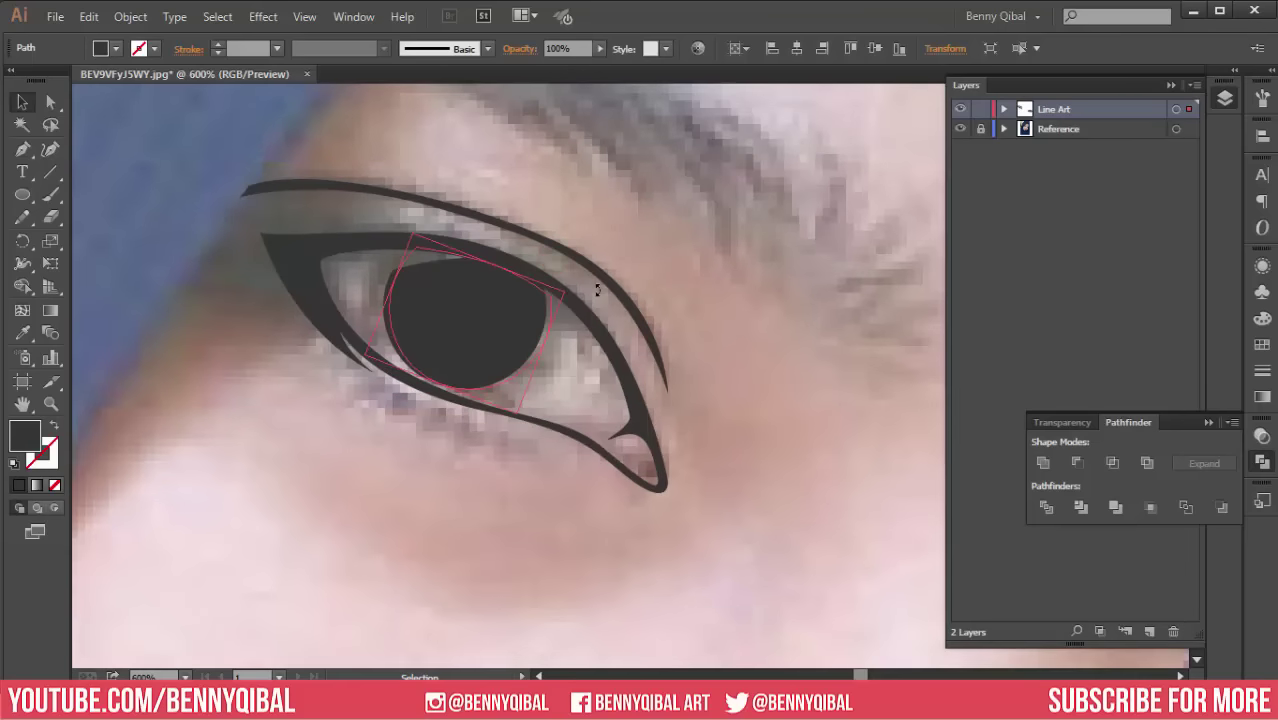
key(ctrl+equal)
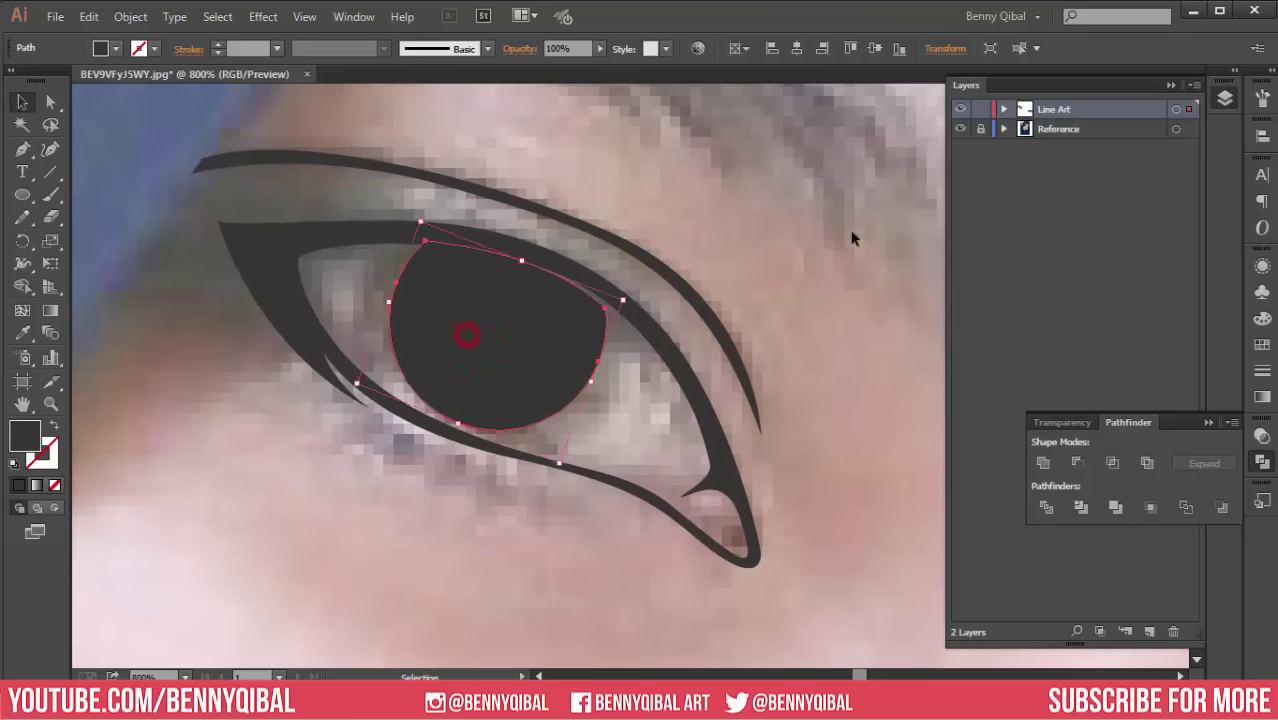
Step: In Outline view, nudge the left pupil into place inside the eye outline
ctrl+click(961, 109)
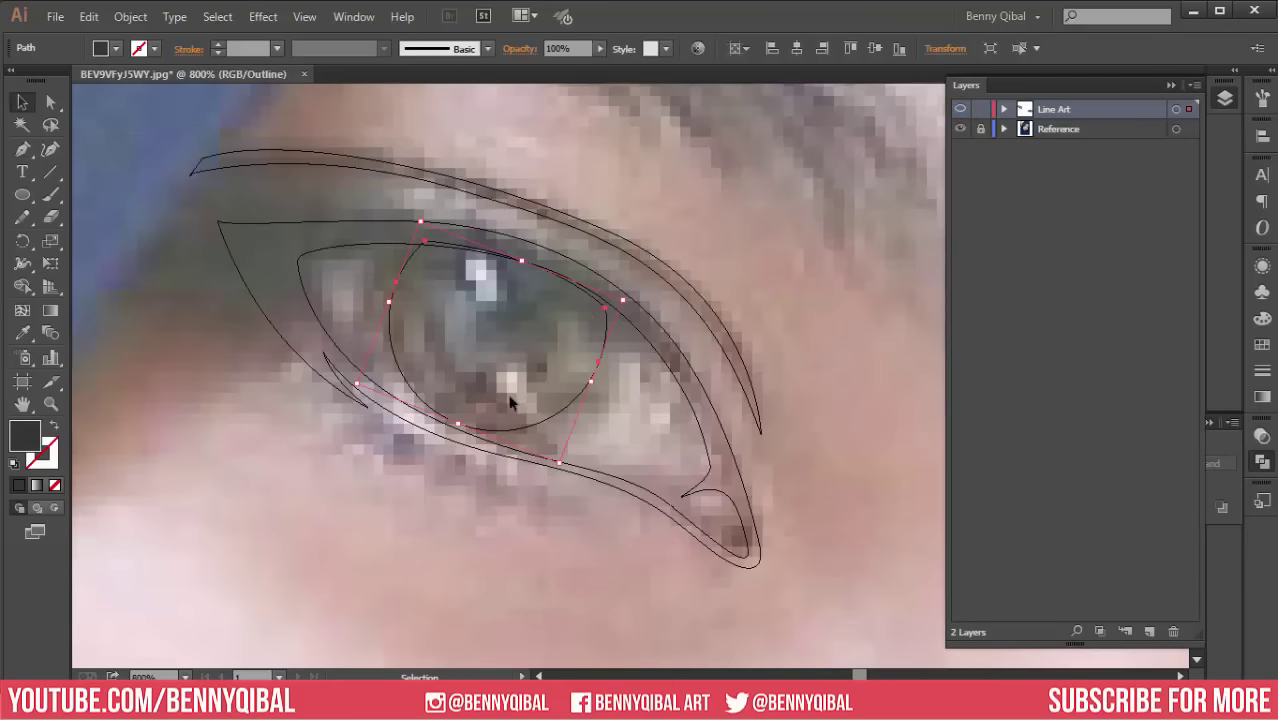
click(152, 194)
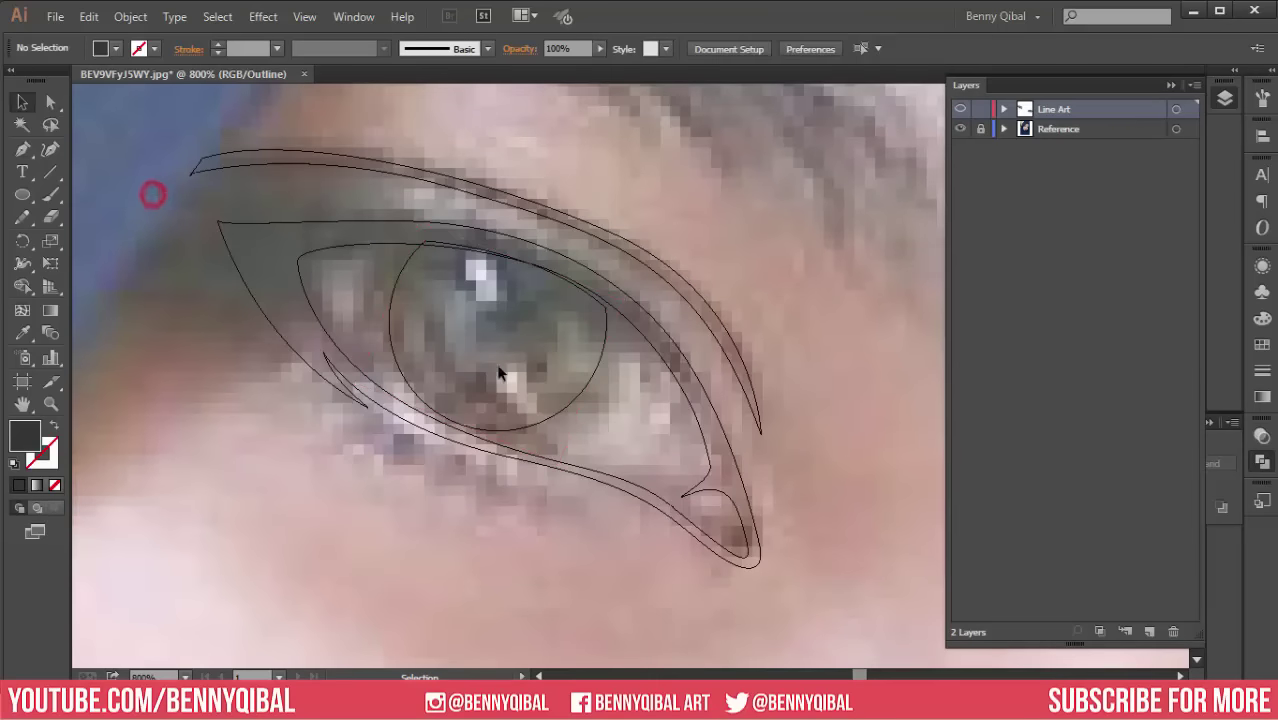
click(570, 404)
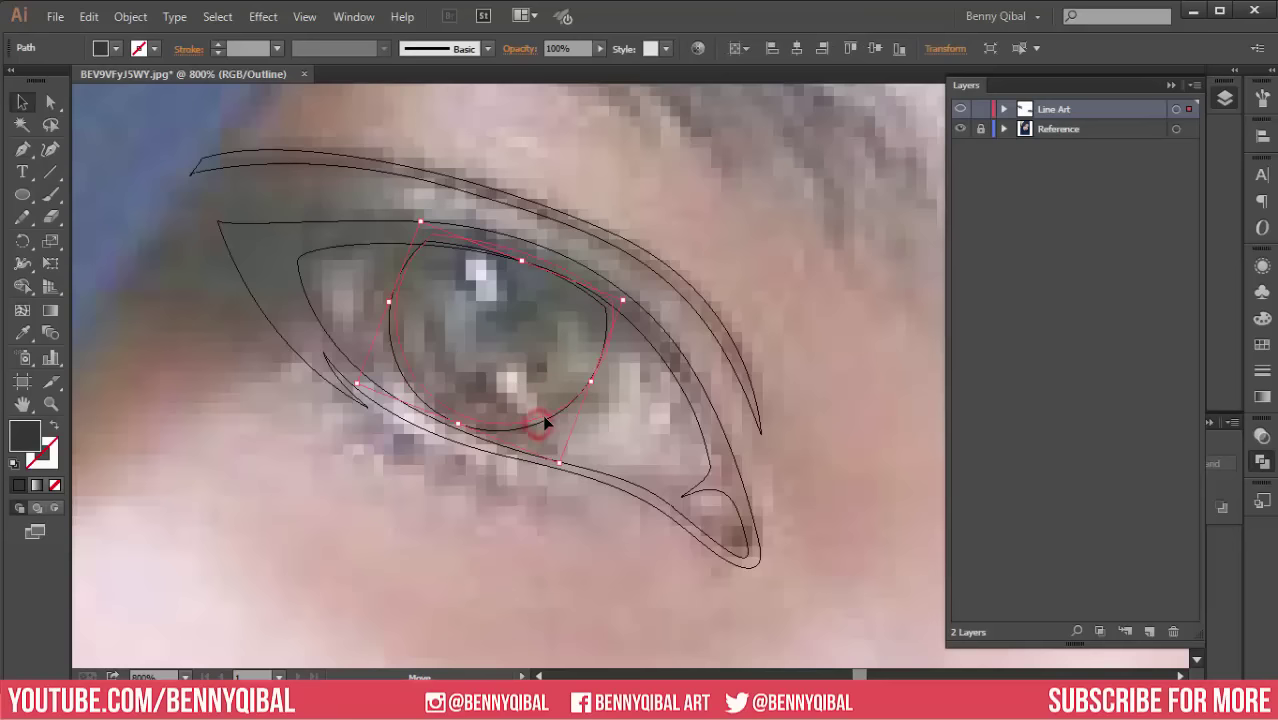
drag(544, 421, 539, 422)
click(541, 416)
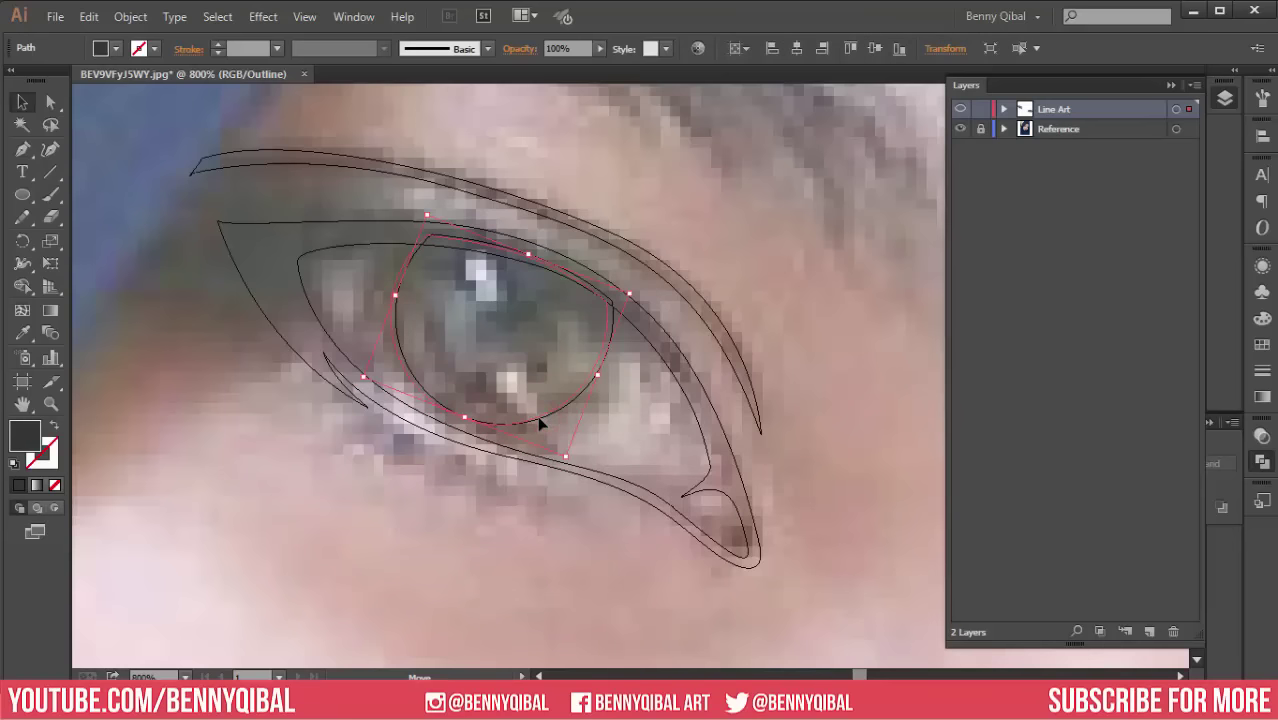
drag(545, 417, 548, 420)
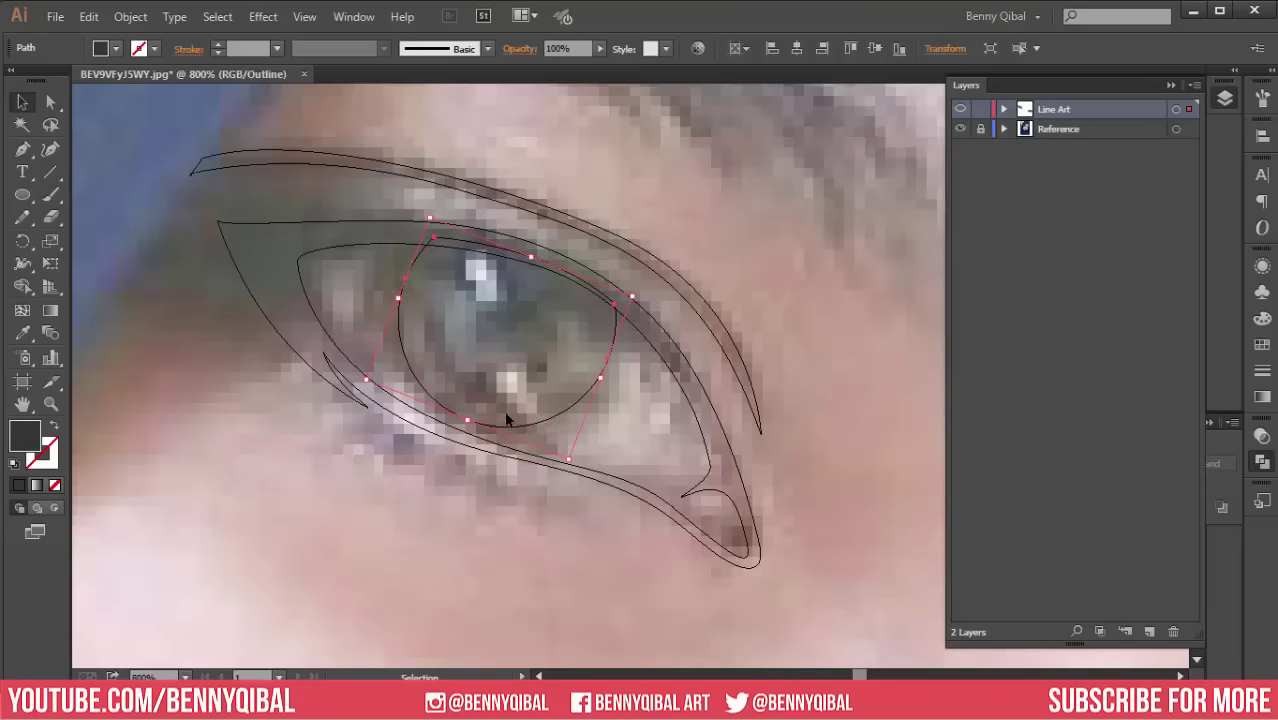
Step: Adjust the pupil's anchor points, then return to the full-colour Preview
click(362, 381)
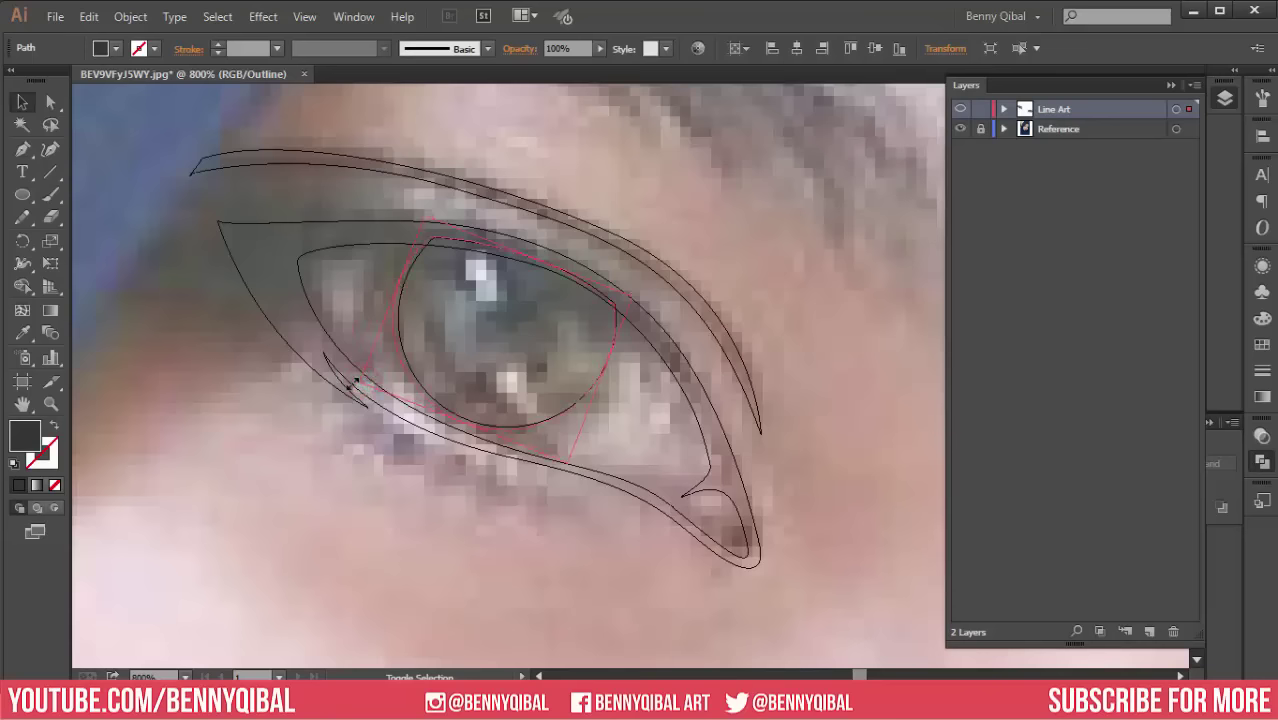
click(336, 380)
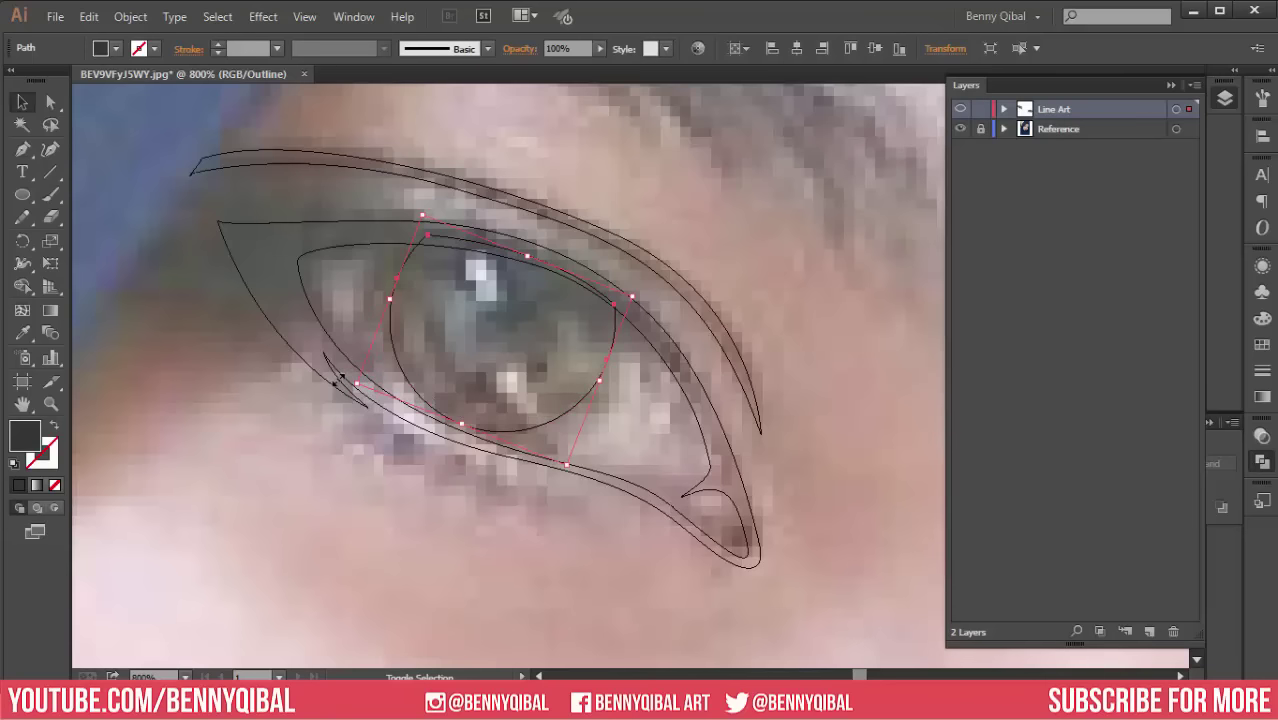
click(354, 480)
key(ctrl+y)
Step: Hide the reference photo and inspect both eyes and the left pupil
scroll(526, 296, down, 4)
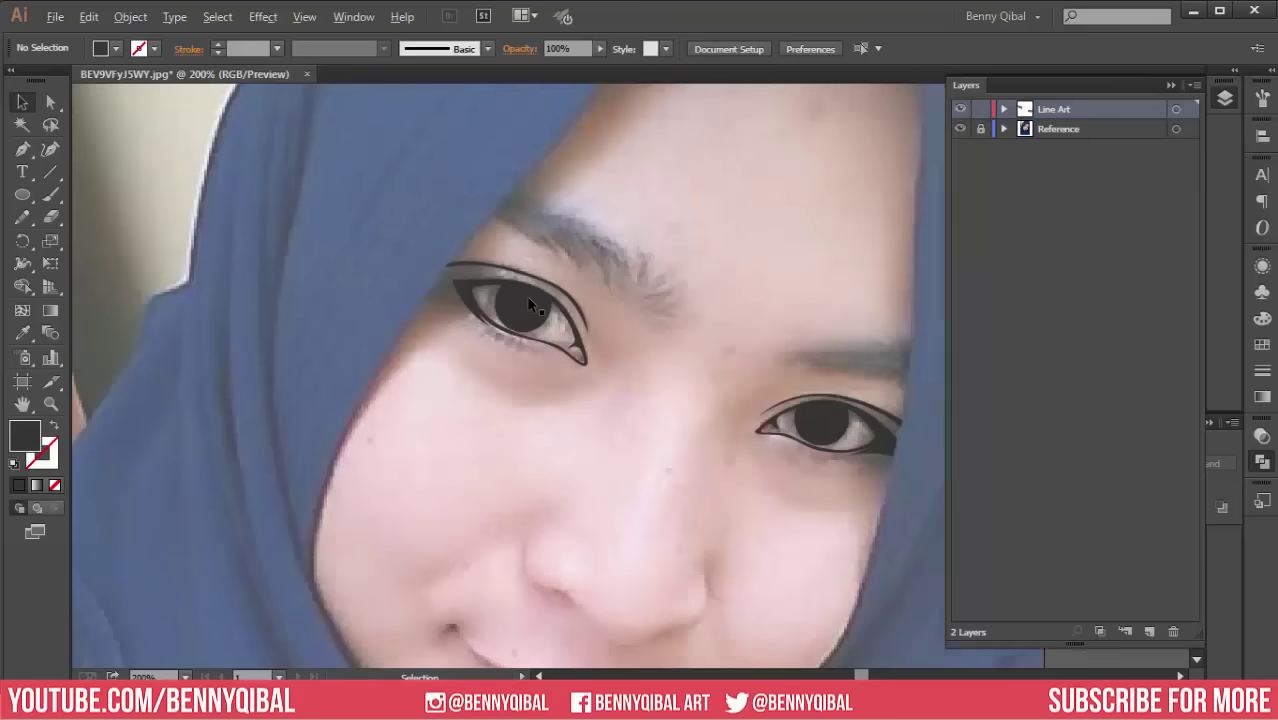
scroll(526, 296, down, 1)
click(960, 129)
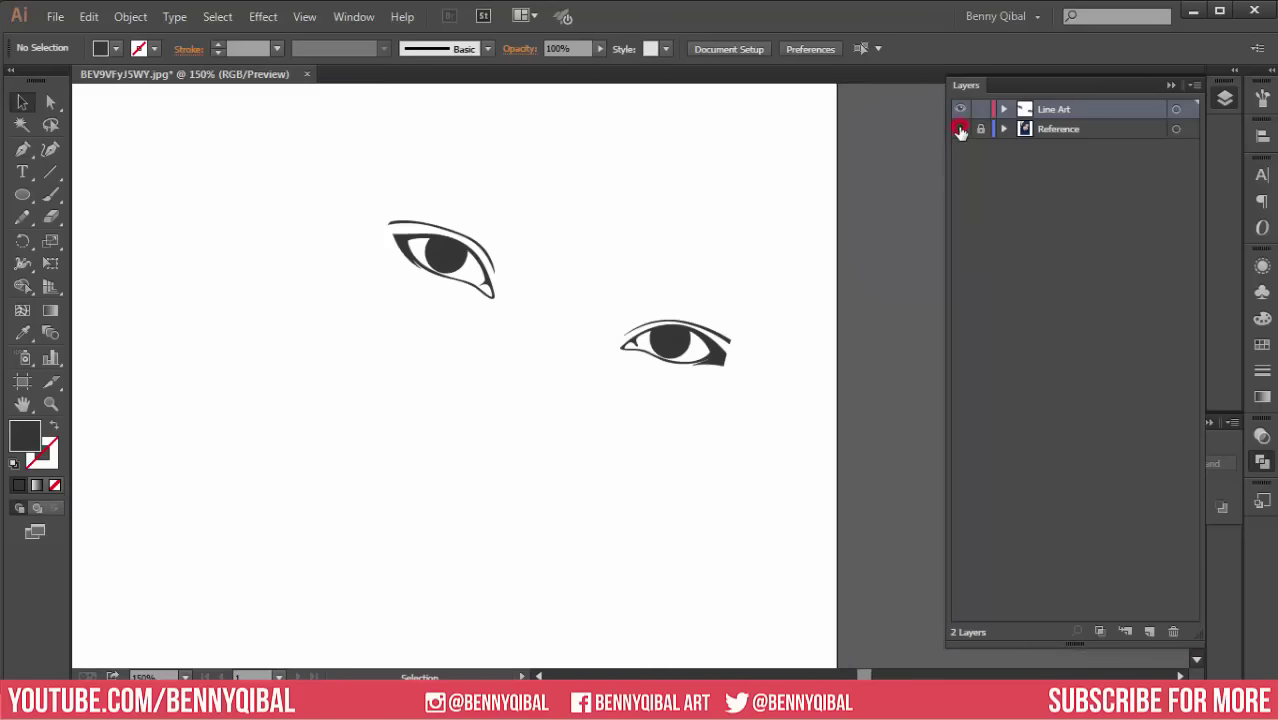
scroll(518, 300, down, 1)
scroll(440, 300, up, 2)
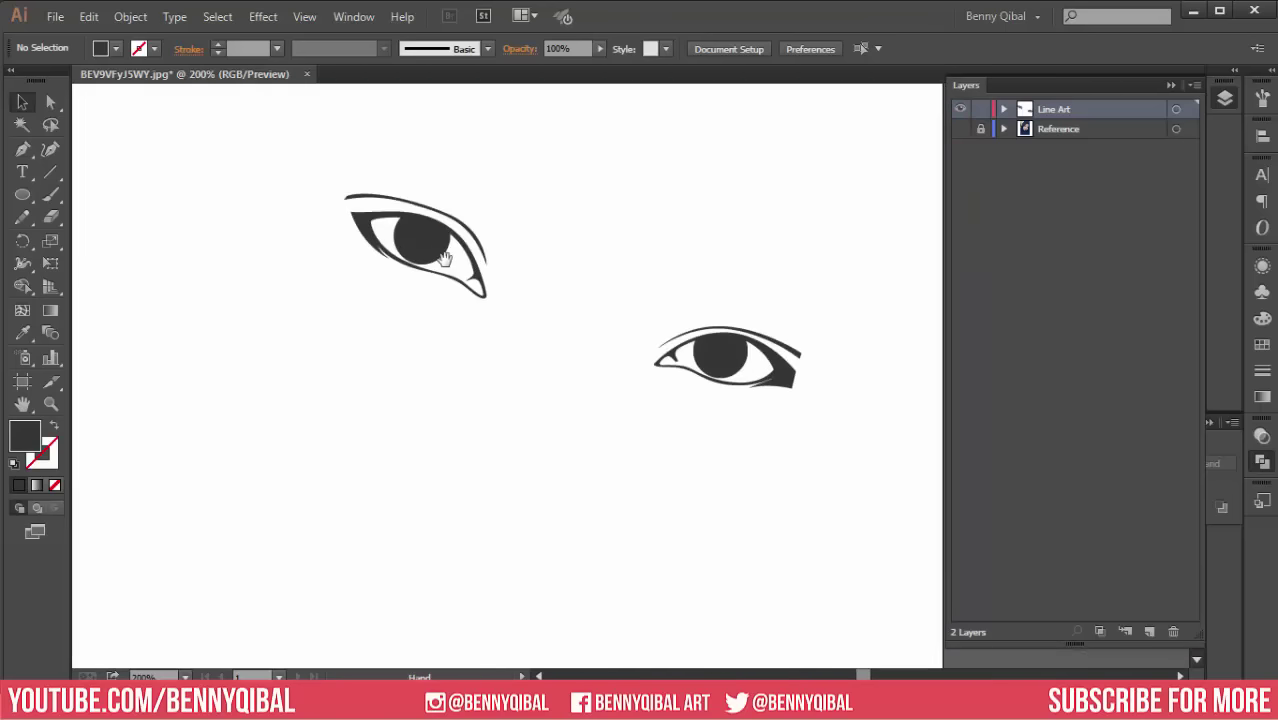
click(440, 305)
scroll(438, 290, up, 1)
scroll(440, 290, up, 1)
scroll(444, 288, up, 1)
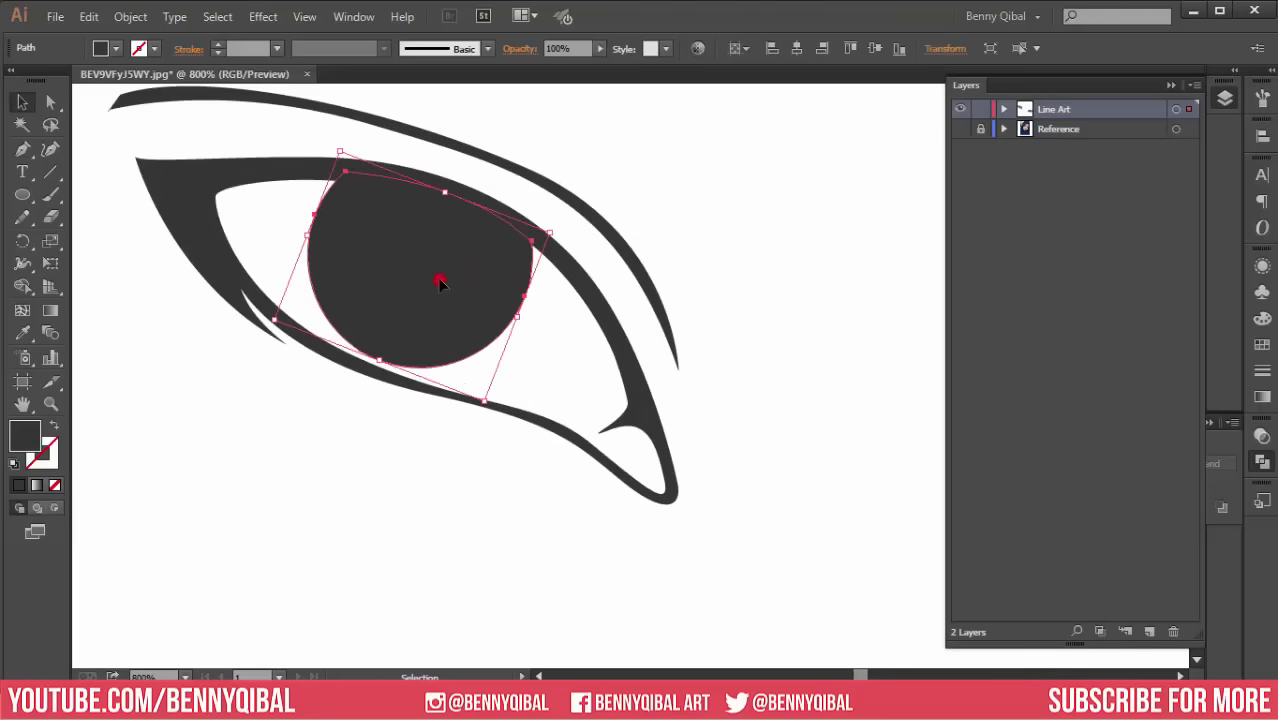
click(798, 257)
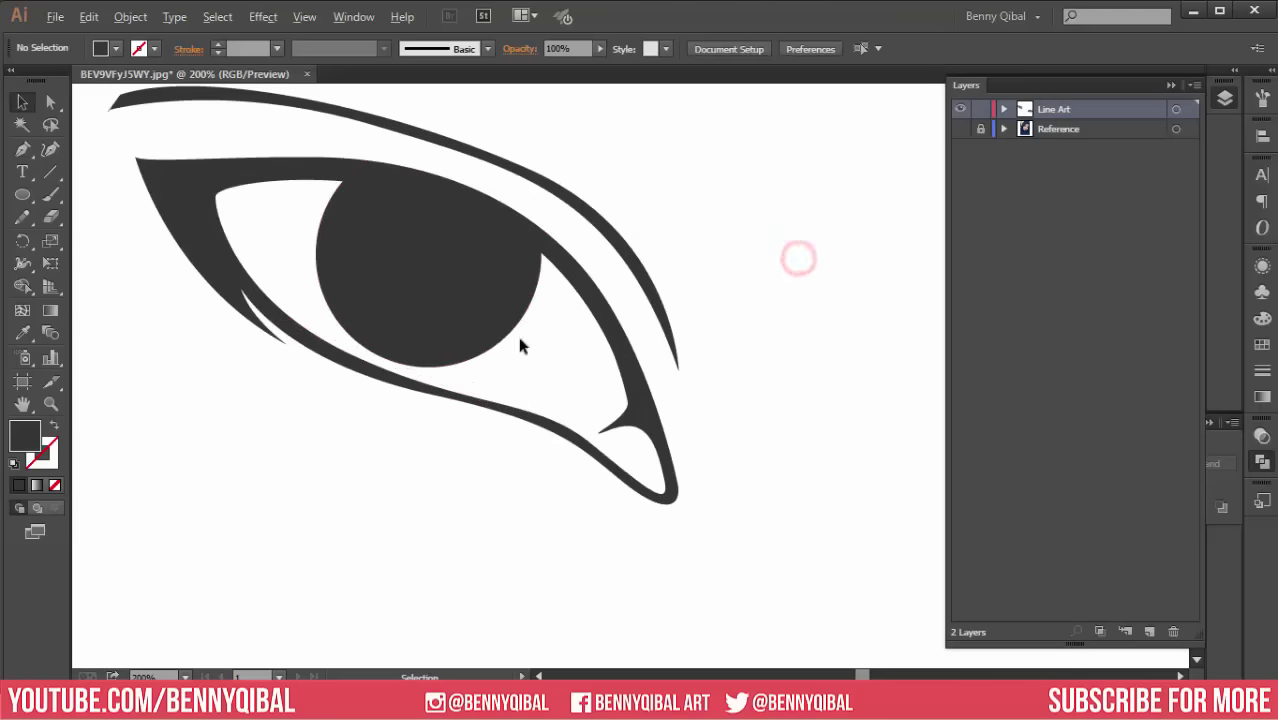
scroll(516, 331, down, 4)
scroll(505, 408, down, 2)
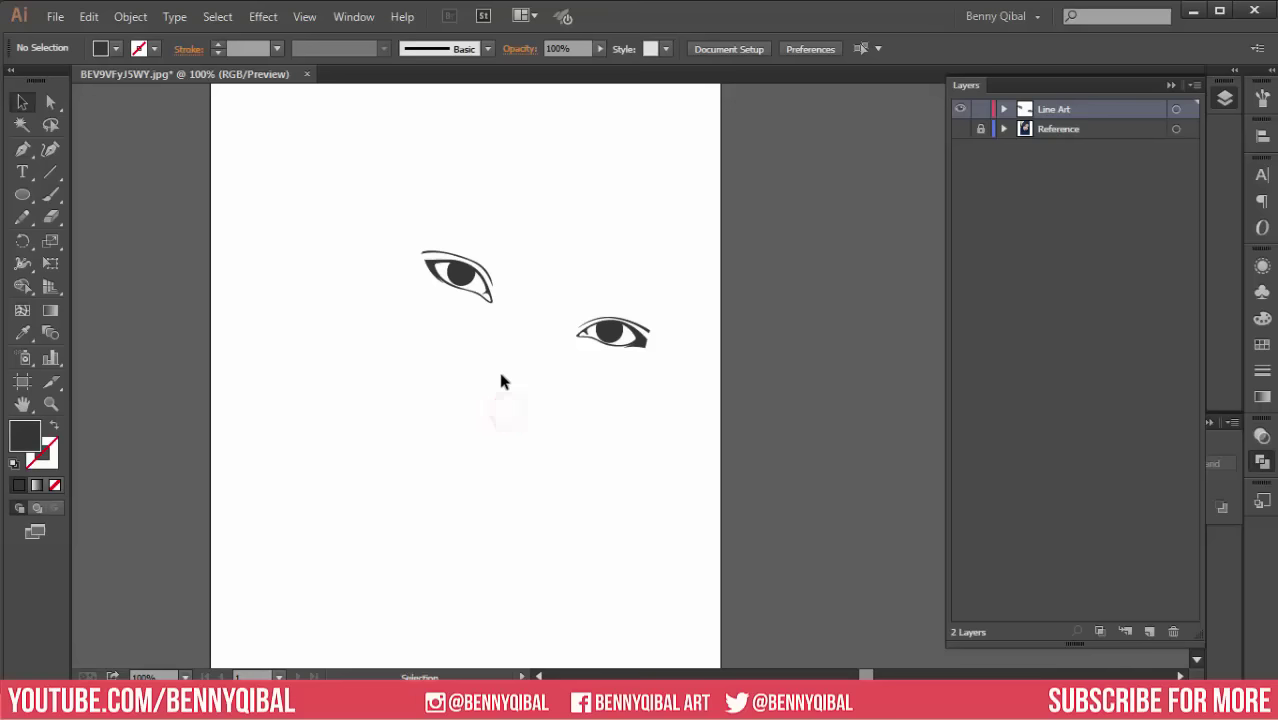
Step: Show the reference photo again, take the Pen tool, and view the Line Art as outlines
click(961, 129)
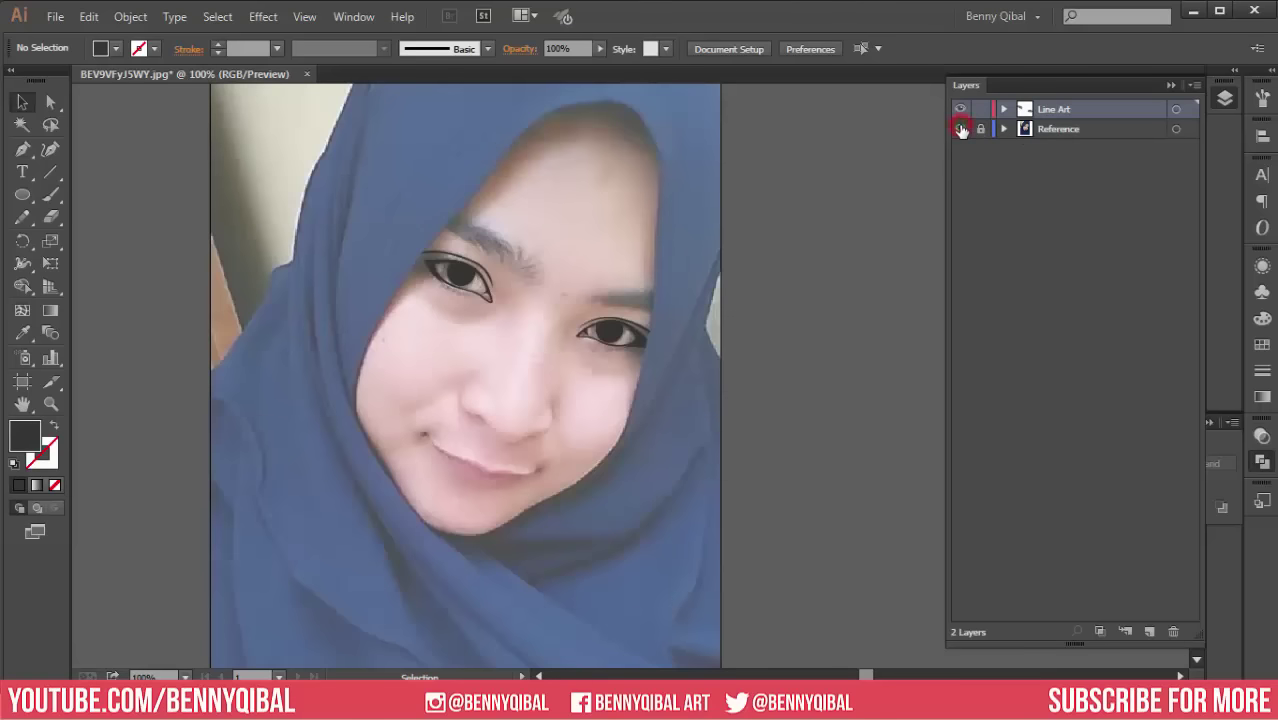
scroll(549, 261, up, 1)
scroll(549, 261, up, 1)
scroll(574, 364, up, 1)
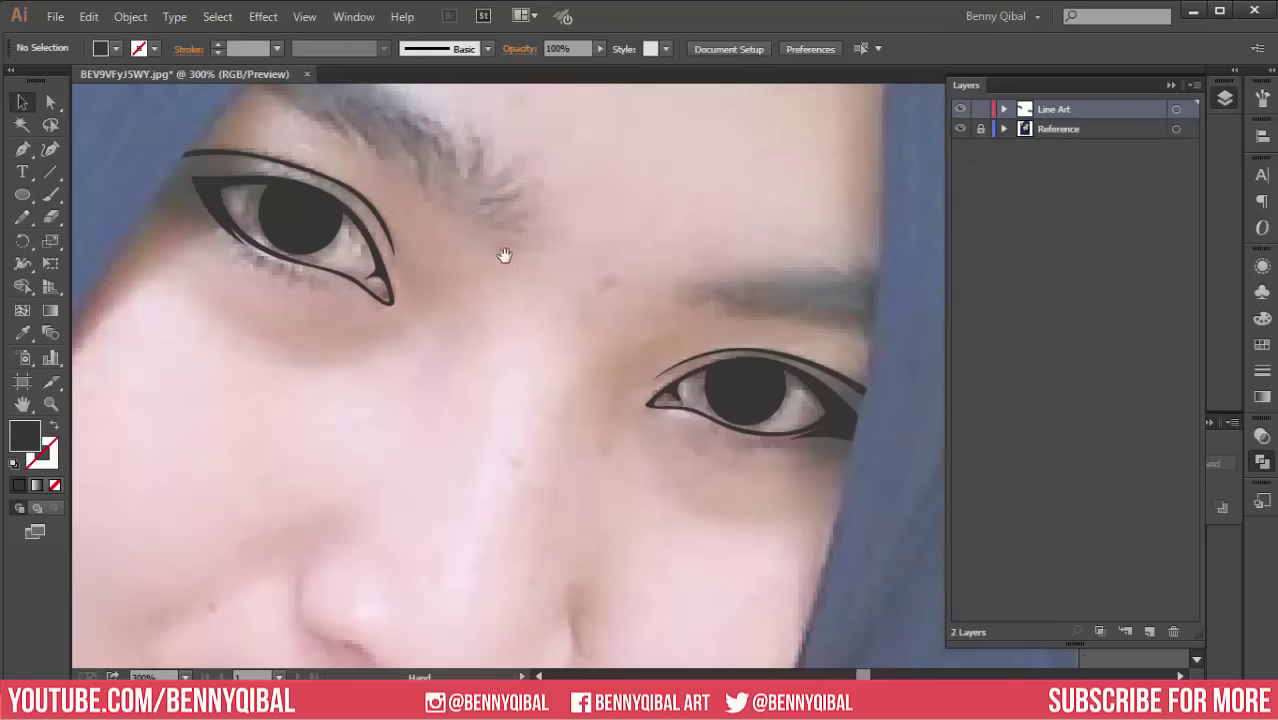
scroll(529, 362, up, 1)
scroll(535, 365, up, 1)
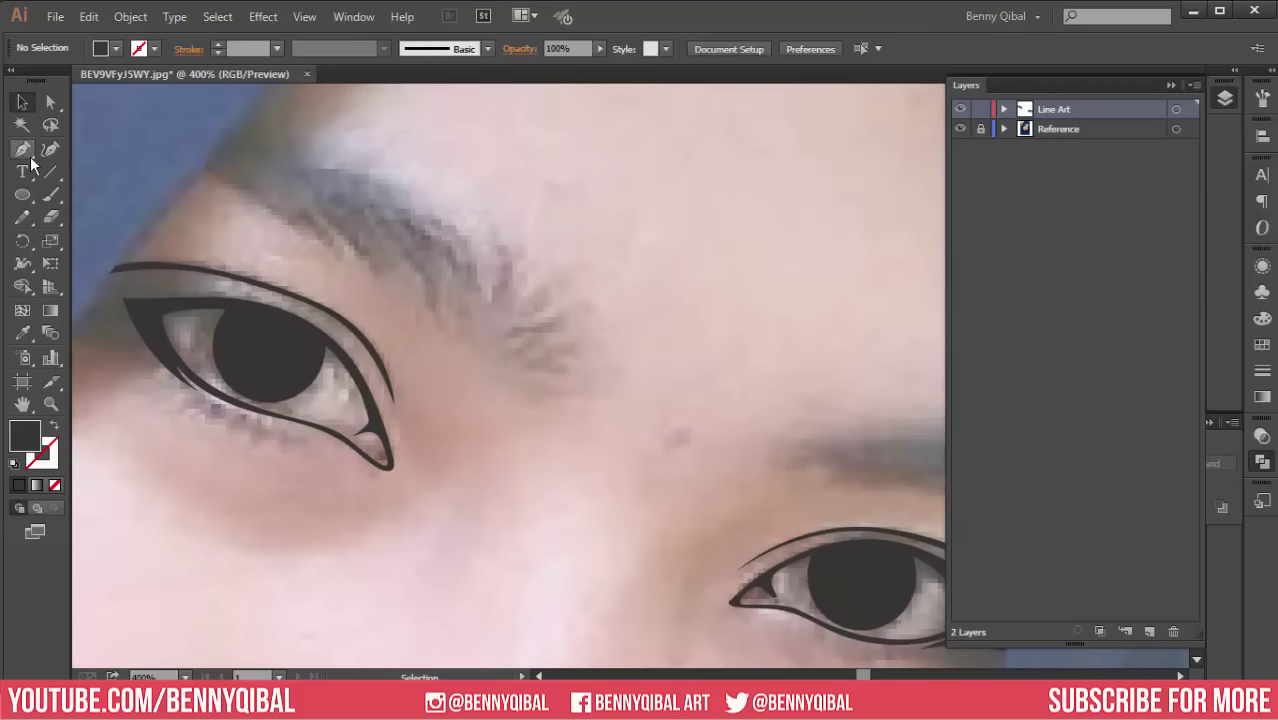
click(23, 150)
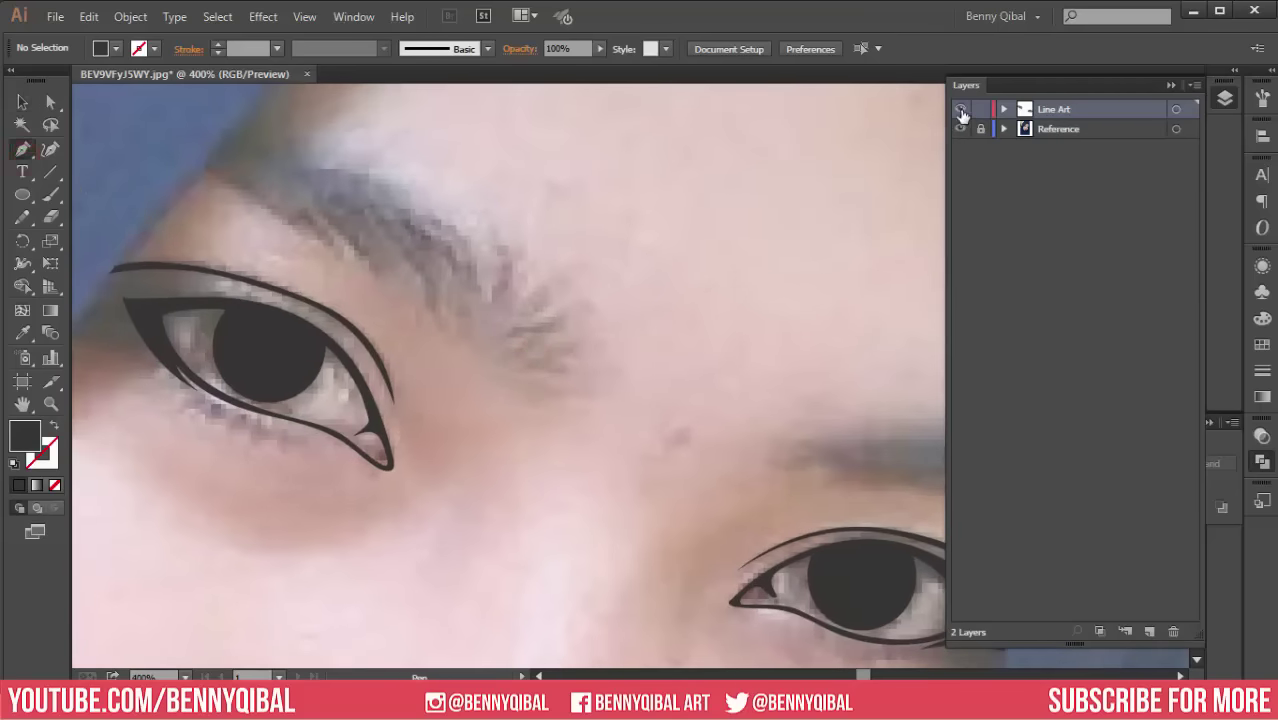
ctrl+click(961, 109)
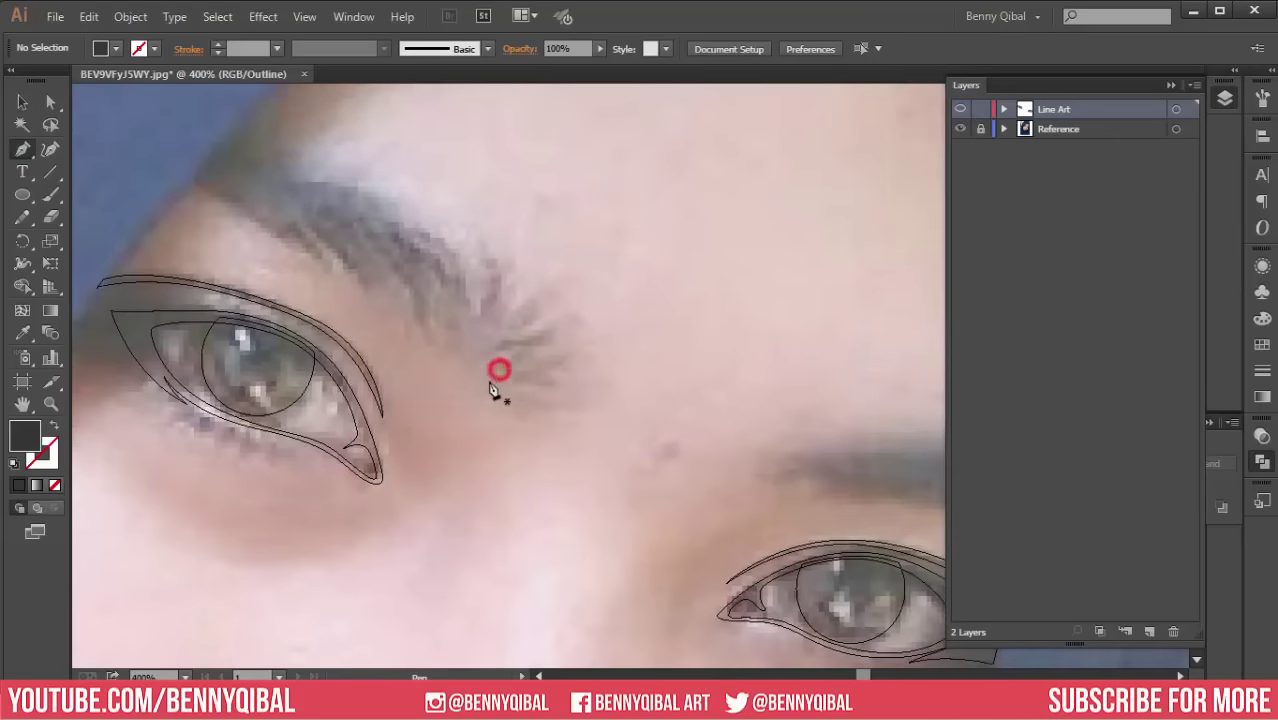
Step: Draw two closed curved hair strokes at the inner end of the left eyebrow
scroll(499, 365, up, 1)
drag(507, 392, 610, 387)
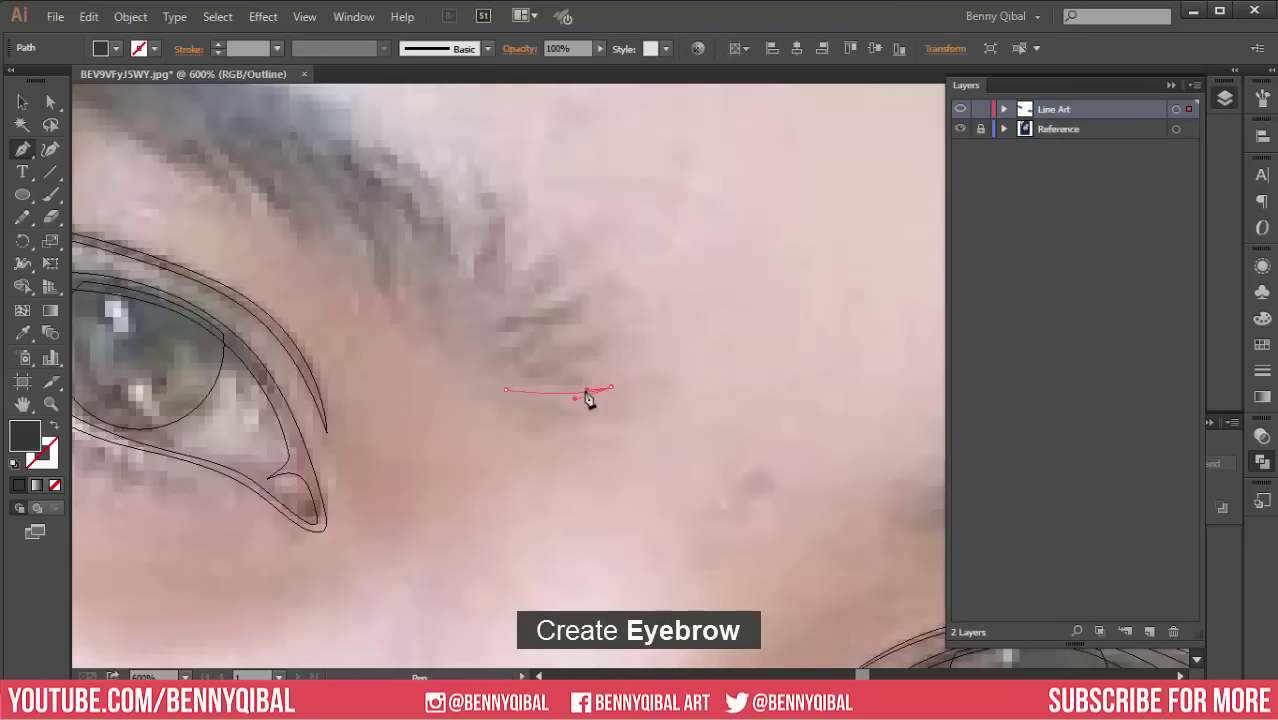
click(507, 391)
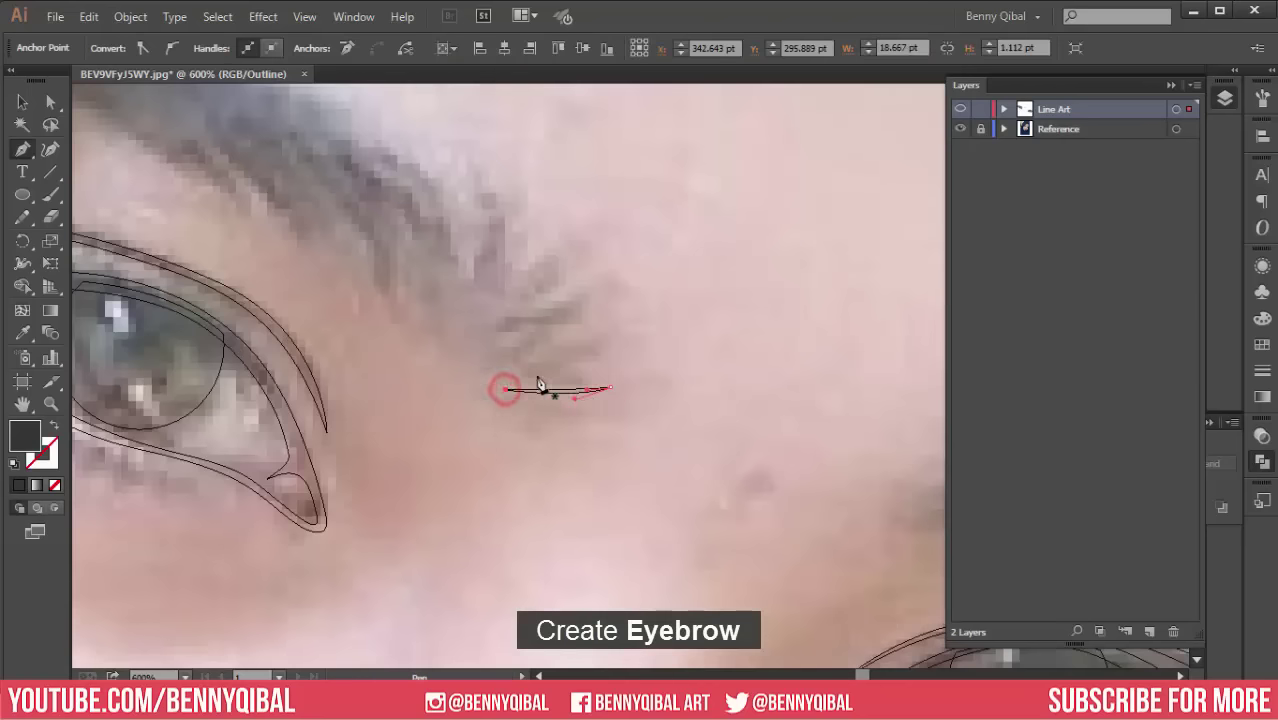
drag(610, 345, 638, 319)
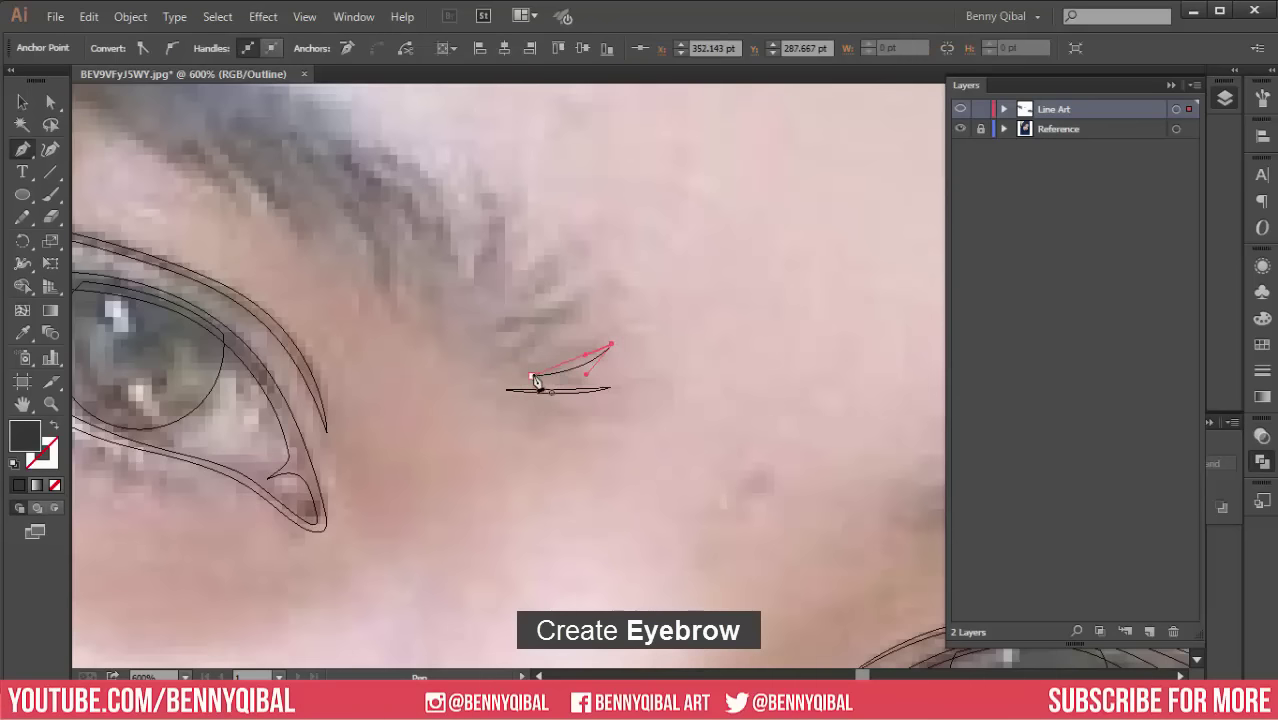
click(532, 375)
Step: Place a zigzag hair strand at the inner brow, then undo its stray points
click(517, 356)
click(594, 284)
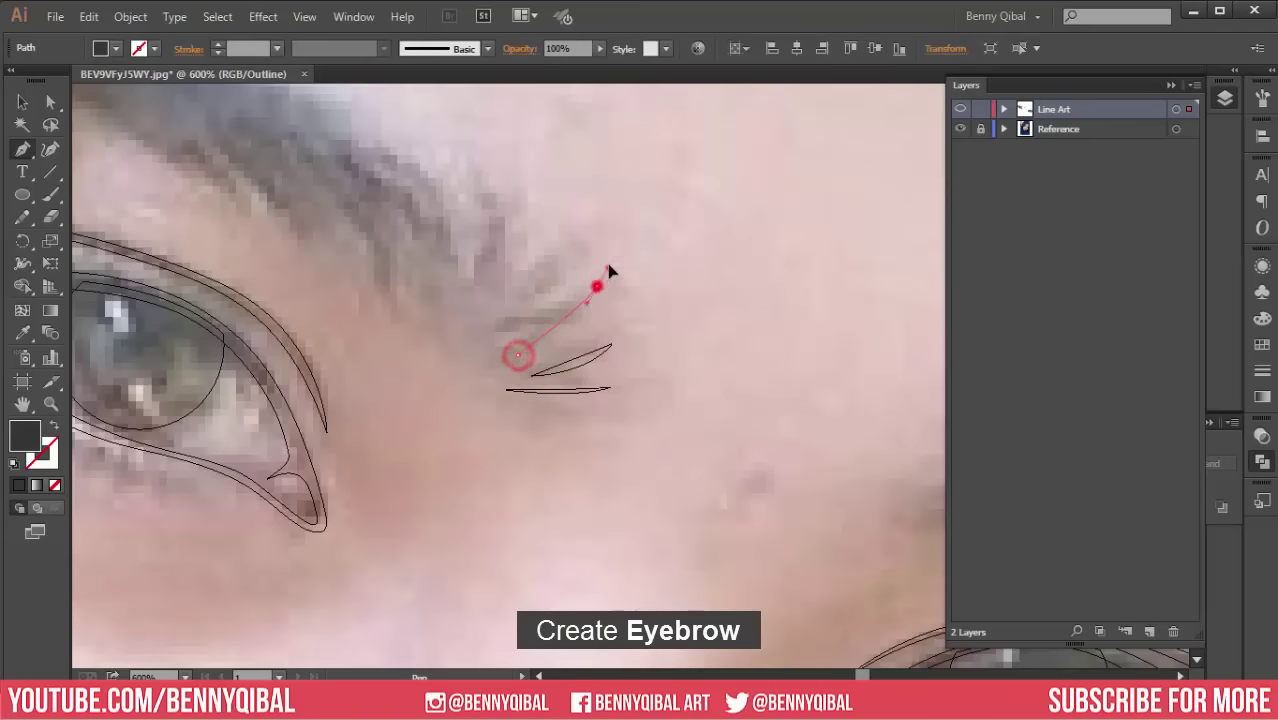
click(528, 306)
scroll(601, 320, up, 1)
click(589, 294)
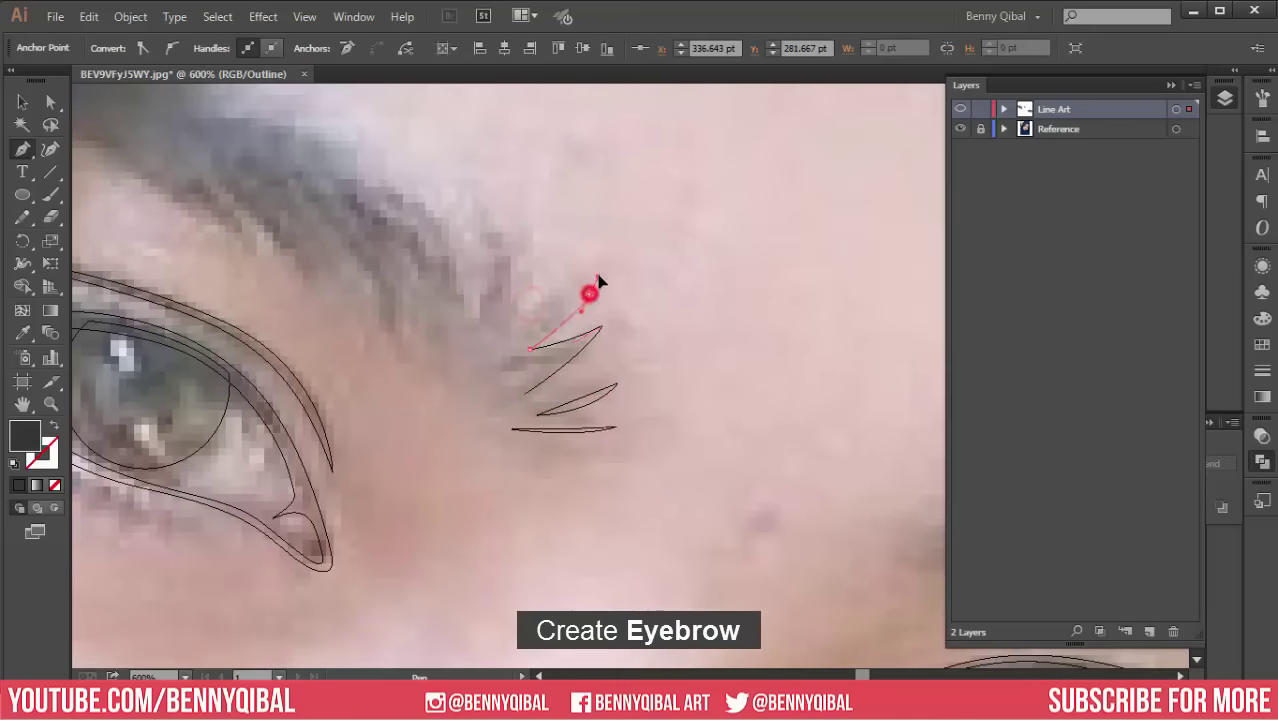
click(514, 316)
scroll(534, 360, up, 2)
scroll(535, 322, up, 1)
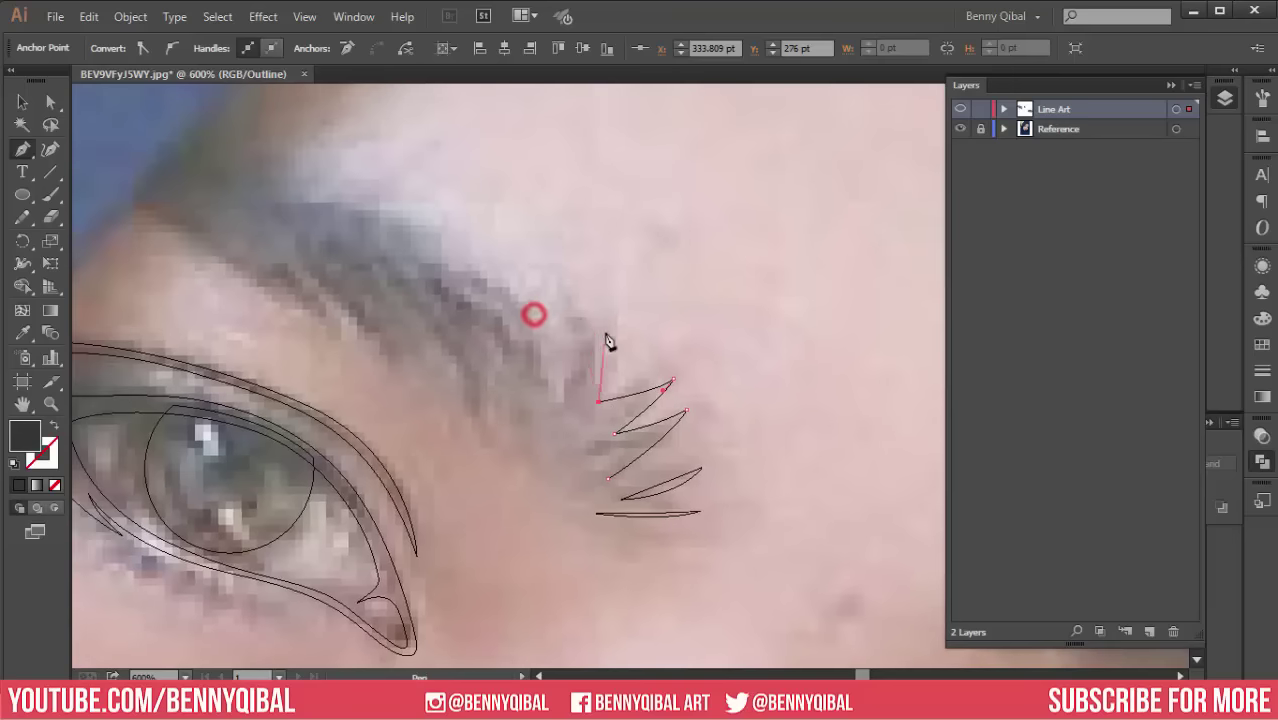
click(605, 334)
key(ctrl)
key(ctrl+z)
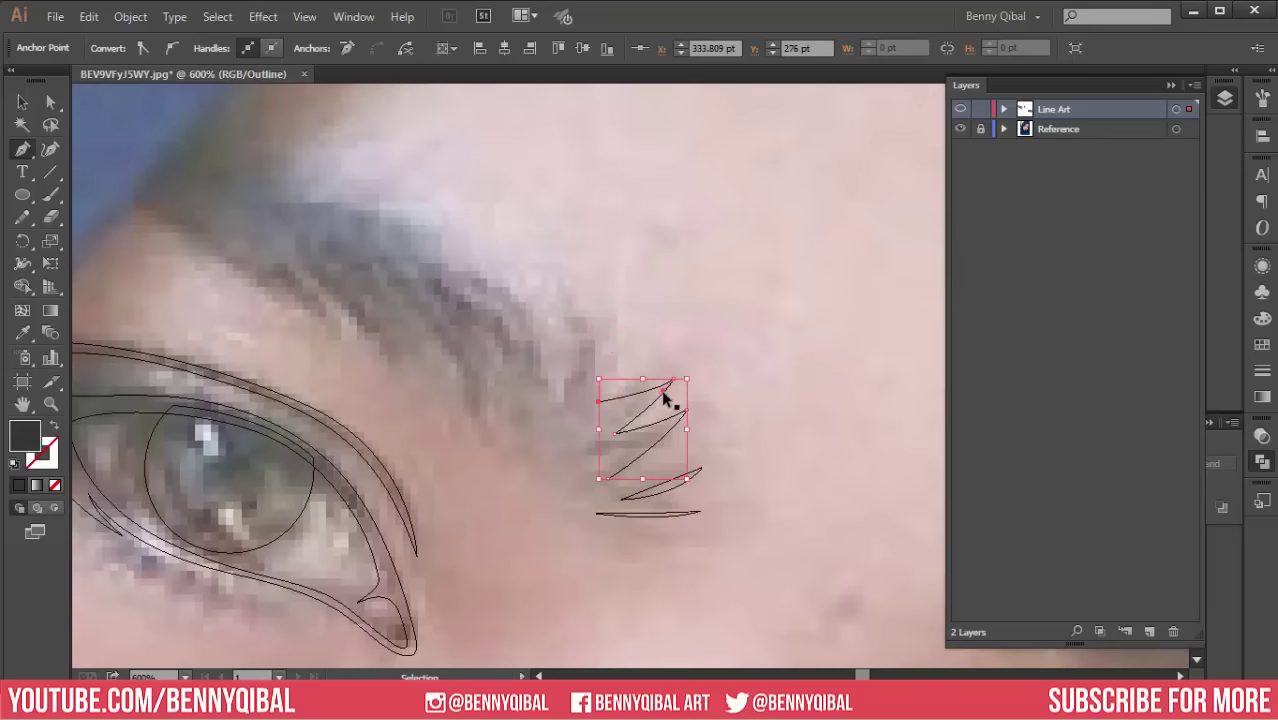
key(ctrl+z)
key(ctrl+z)
key(ctrl+z)
key(ctrl+z)
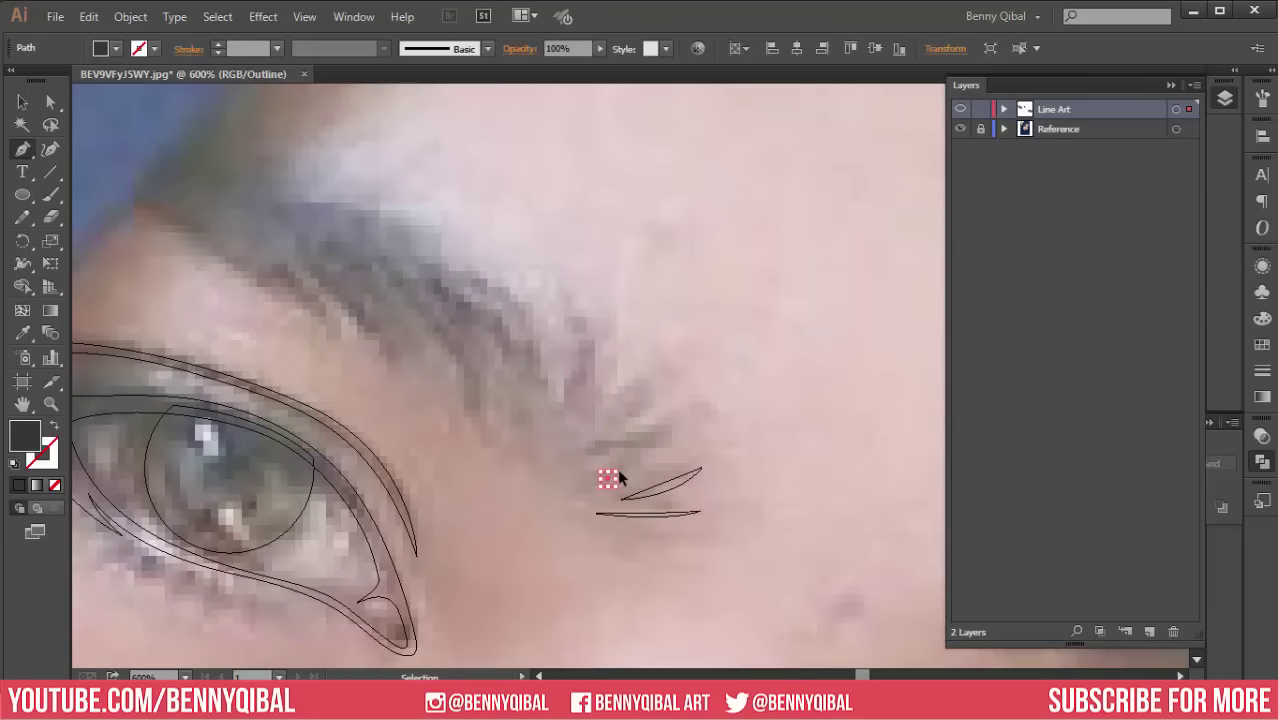
Step: Draw leaf-shaped hair strands closed at their bases along the inner brow
click(617, 483)
click(682, 432)
click(617, 483)
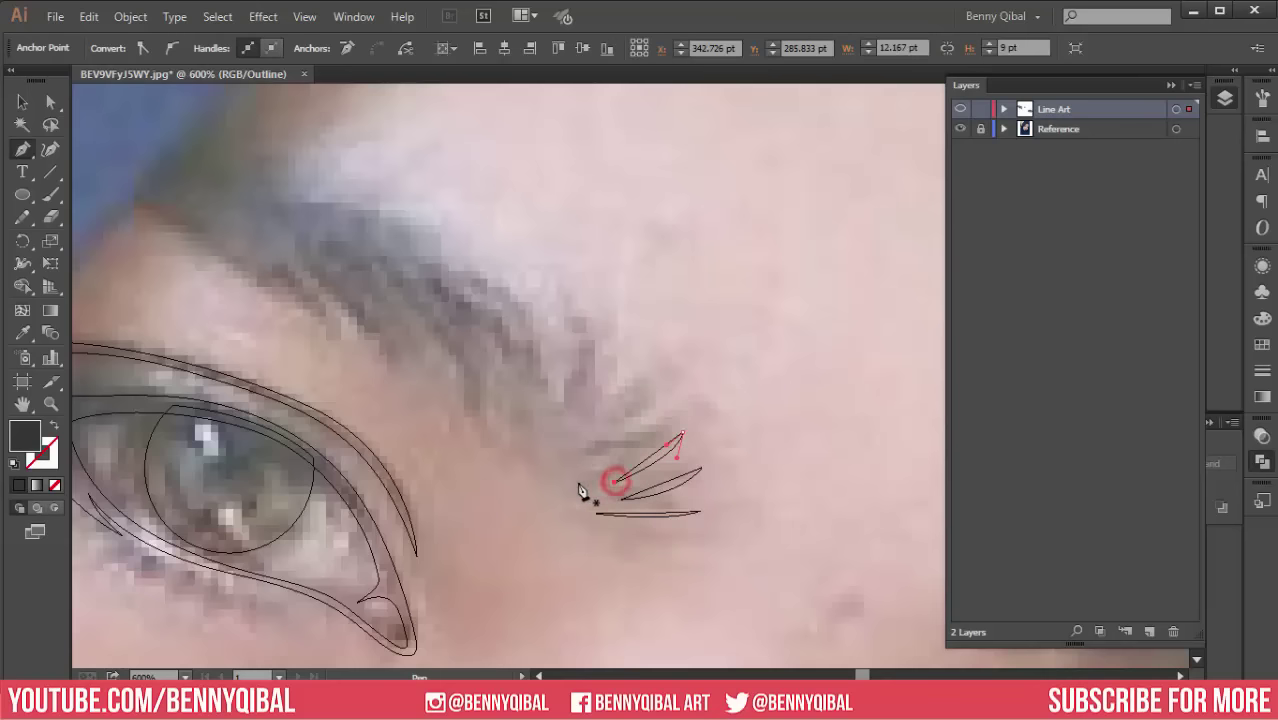
click(577, 487)
drag(650, 430, 624, 452)
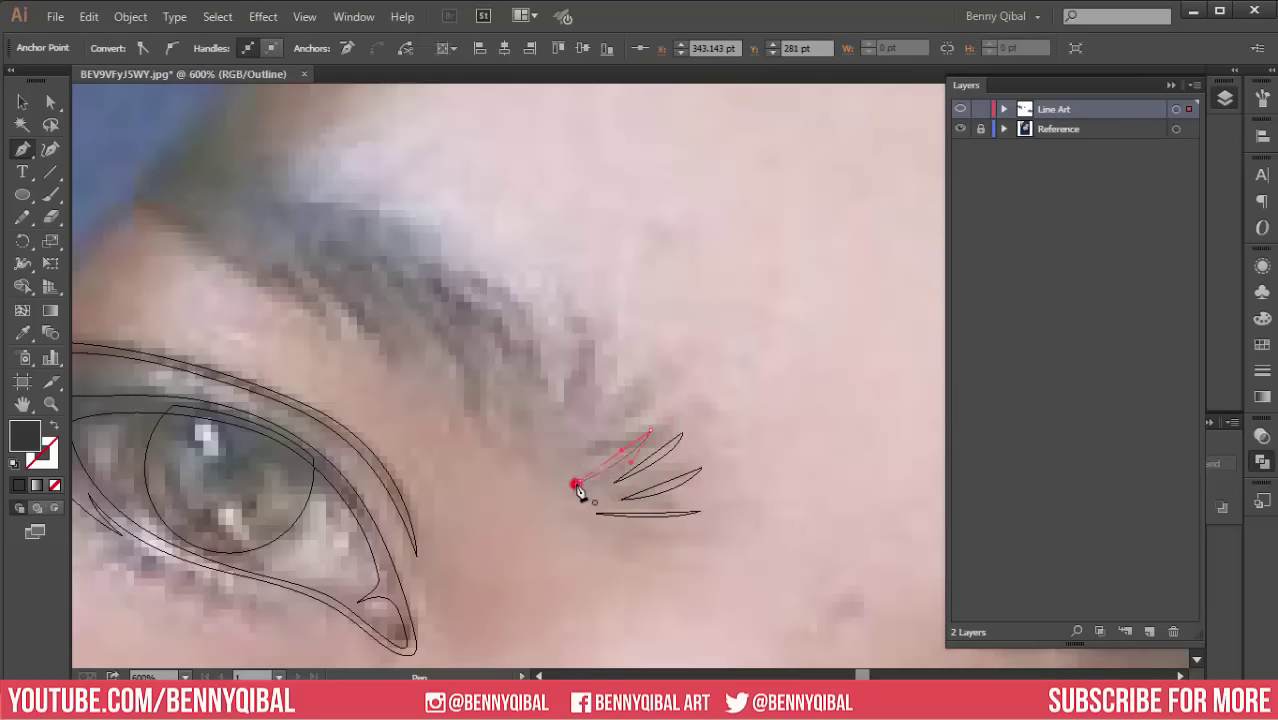
click(577, 487)
click(592, 474)
click(655, 414)
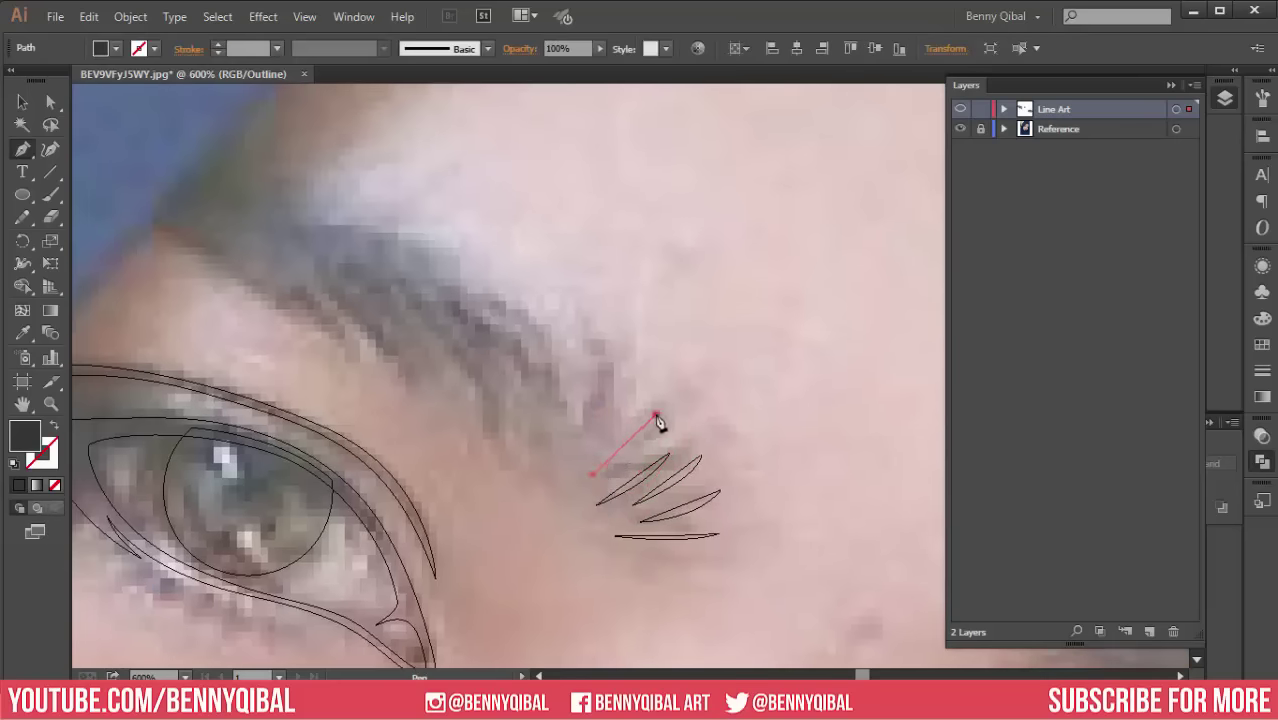
Step: Begin the eyebrow's curved upper outline, extending it toward the outer end
click(616, 428)
drag(588, 324, 571, 306)
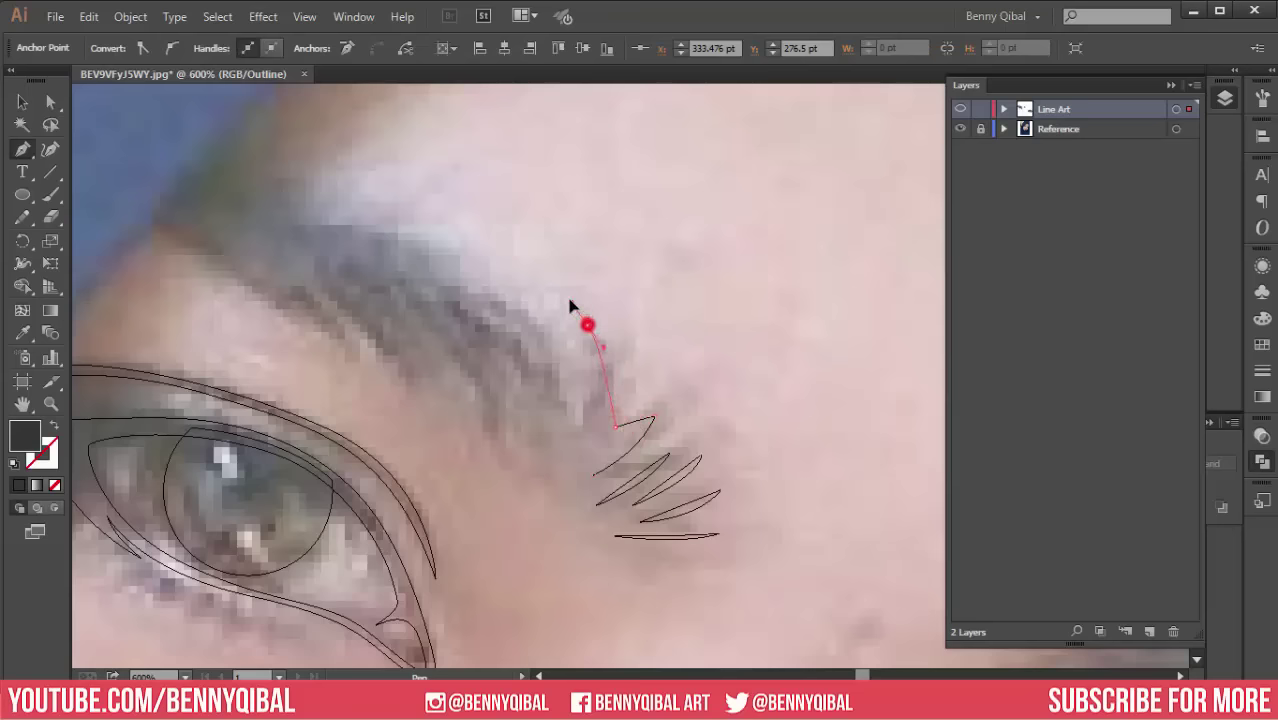
alt+click(588, 324)
drag(512, 352, 577, 372)
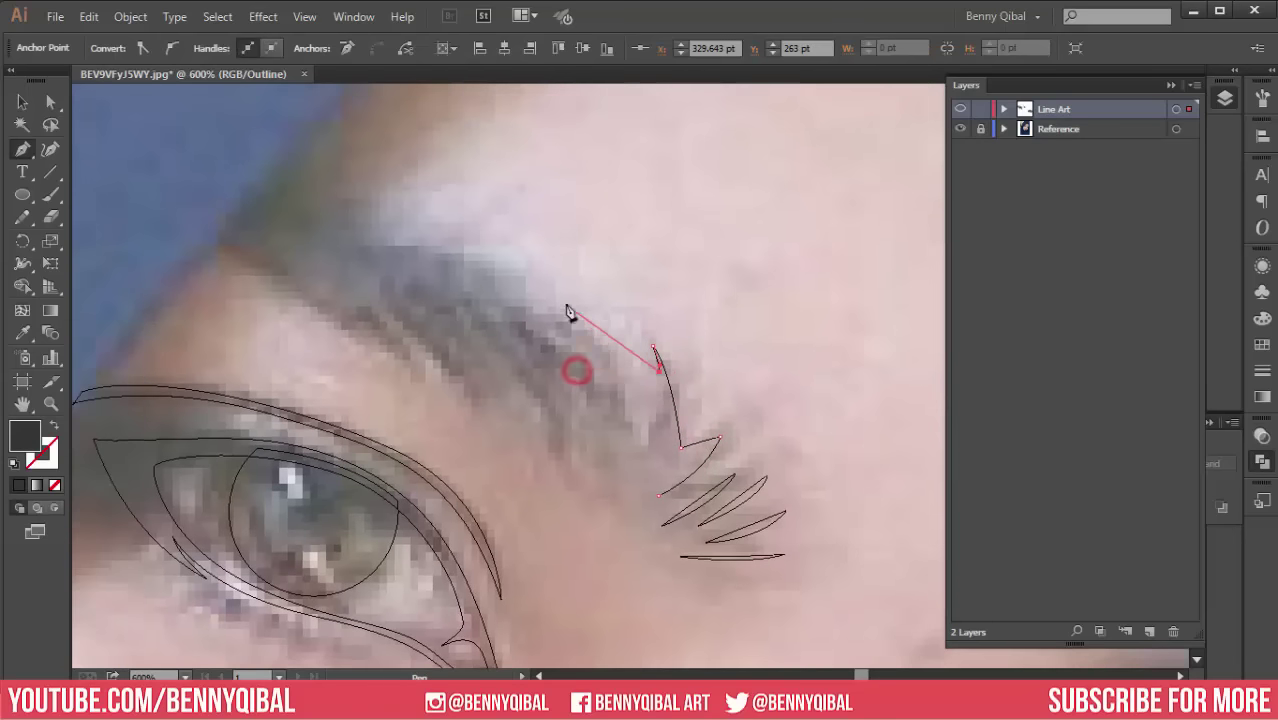
click(528, 279)
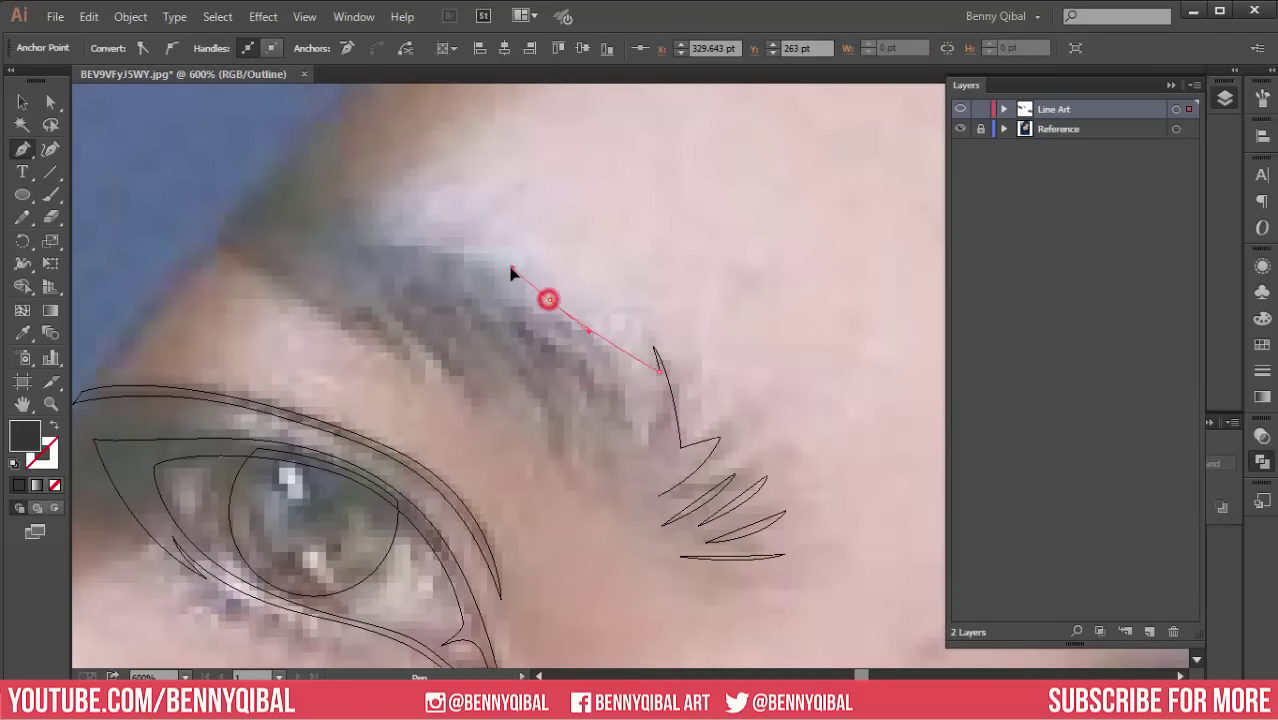
drag(522, 288, 580, 302)
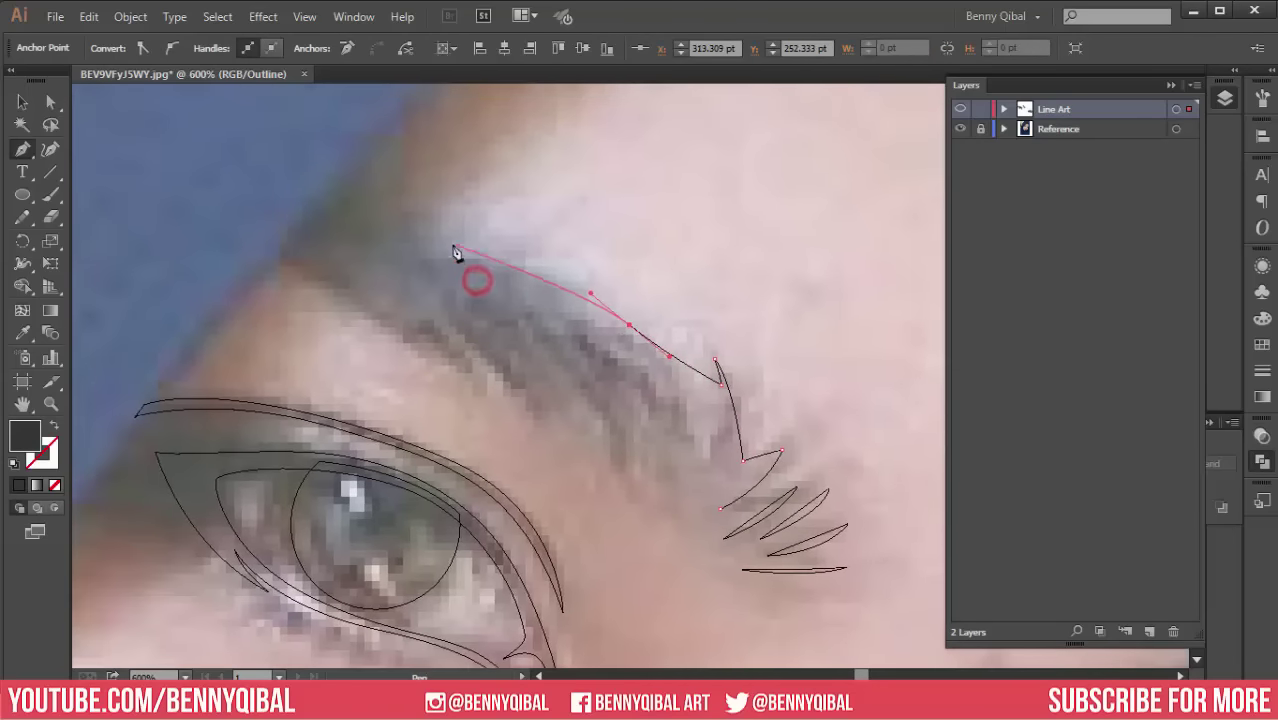
drag(429, 252, 356, 251)
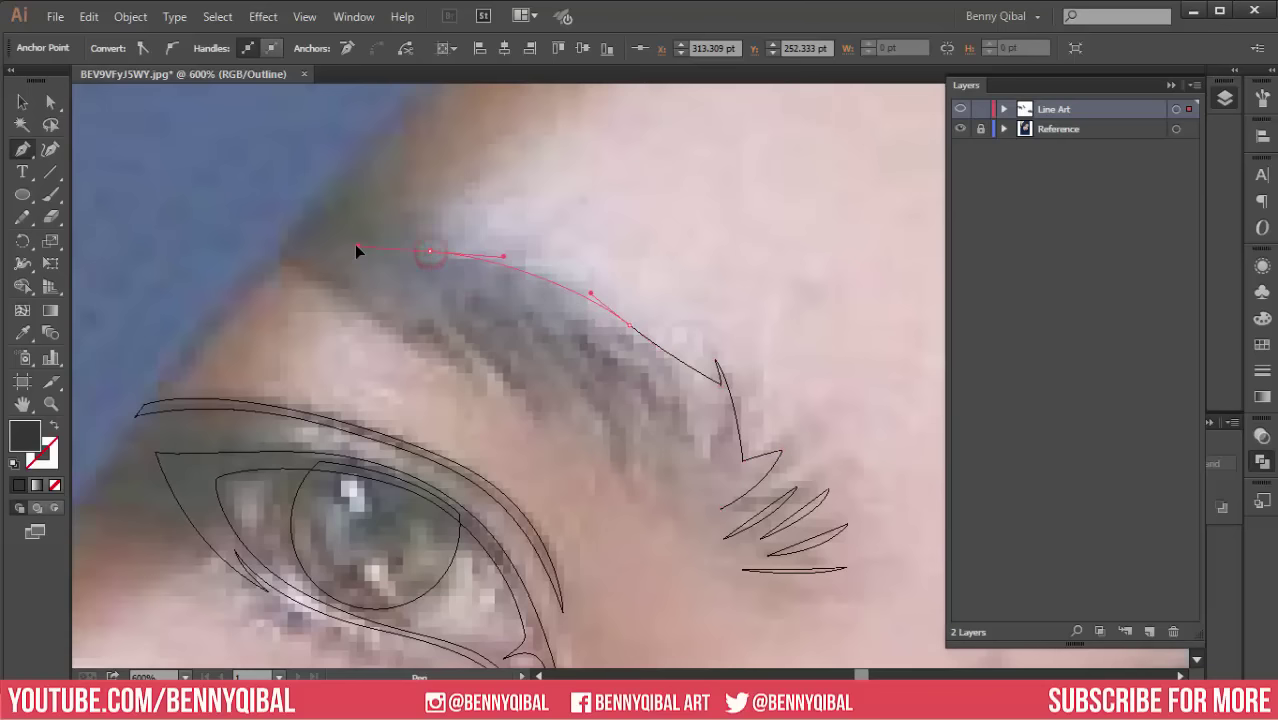
click(457, 256)
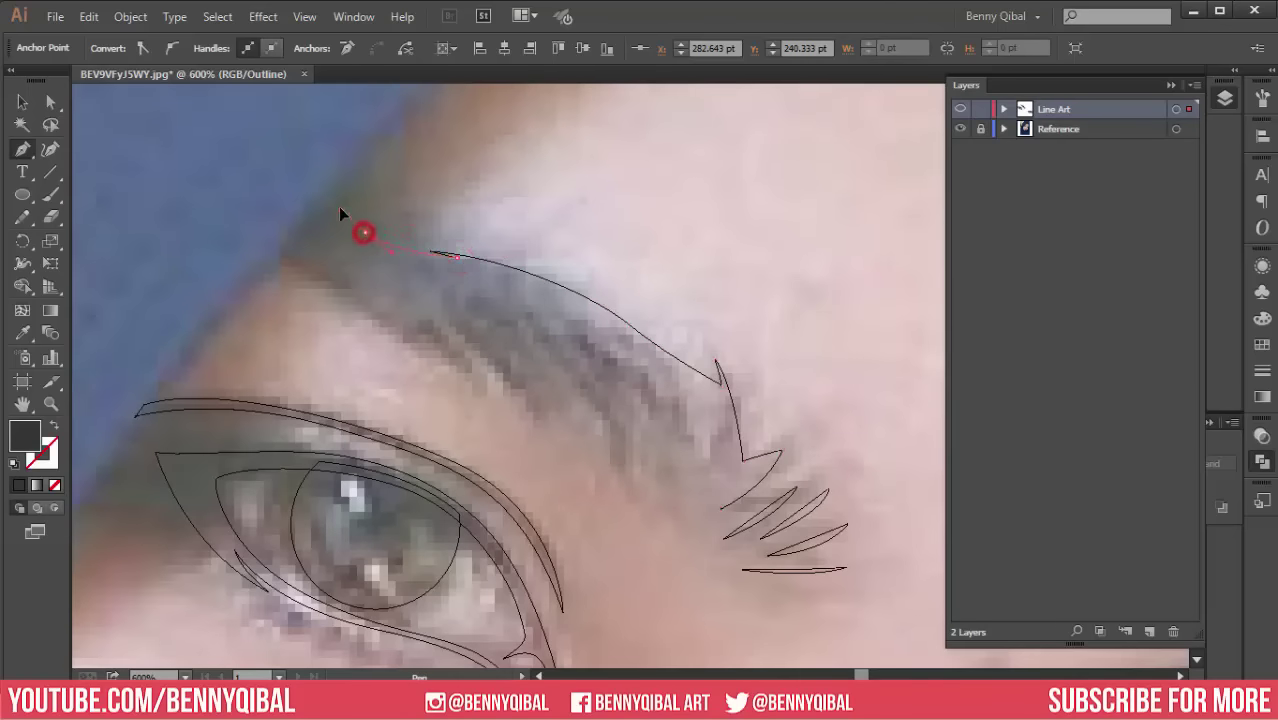
drag(340, 214, 338, 204)
Step: Undo the misplaced end point and curve the outline to the brow's outer tip
key(ctrl)
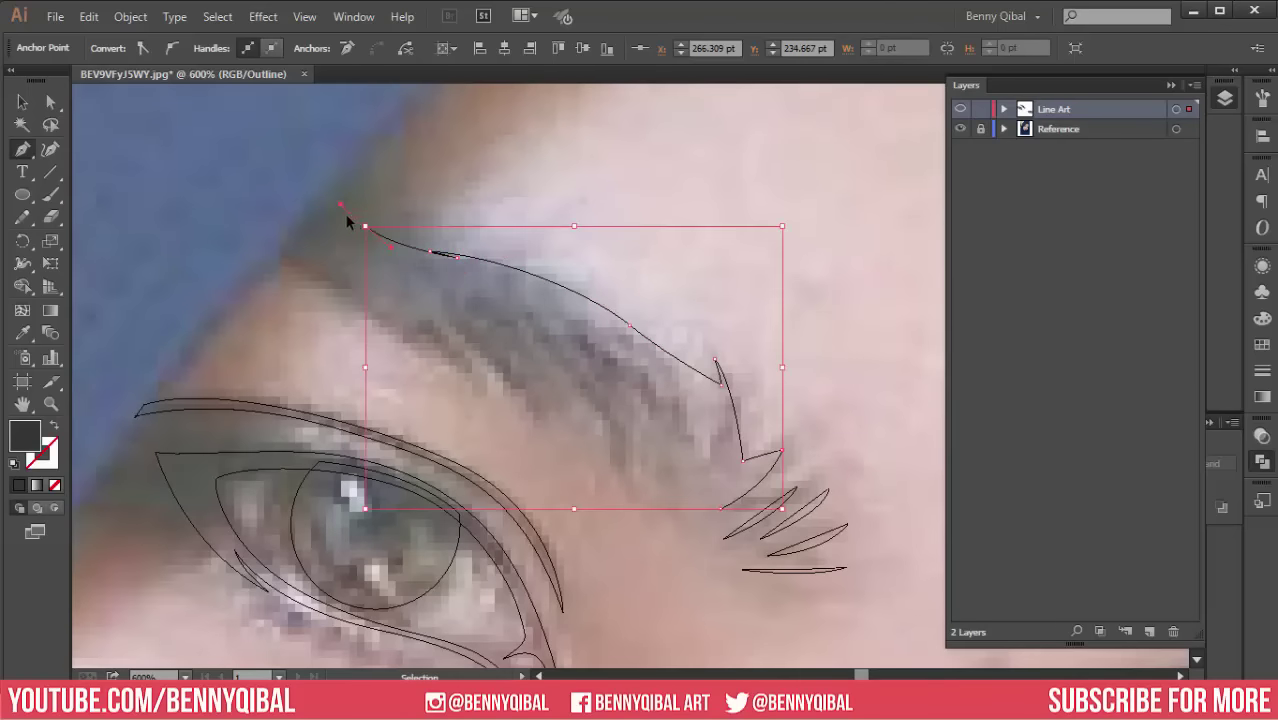
key(ctrl+z)
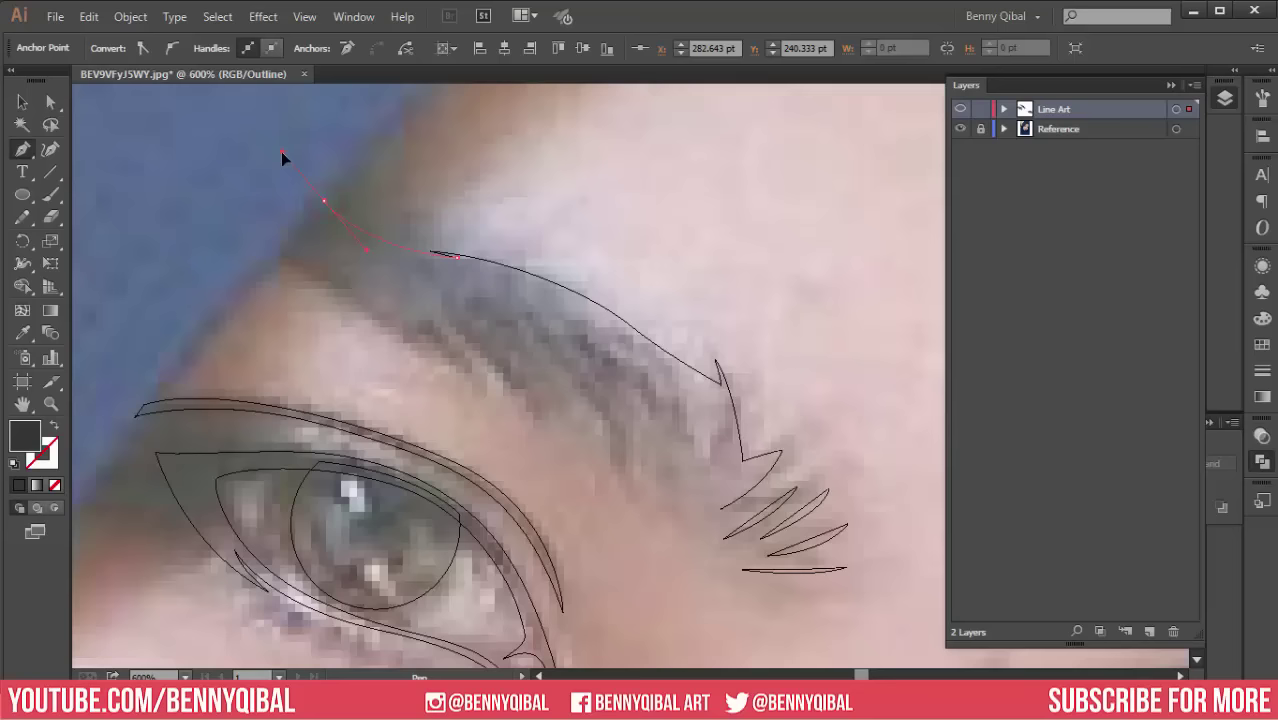
drag(281, 155, 276, 166)
drag(278, 256, 410, 347)
drag(475, 377, 522, 414)
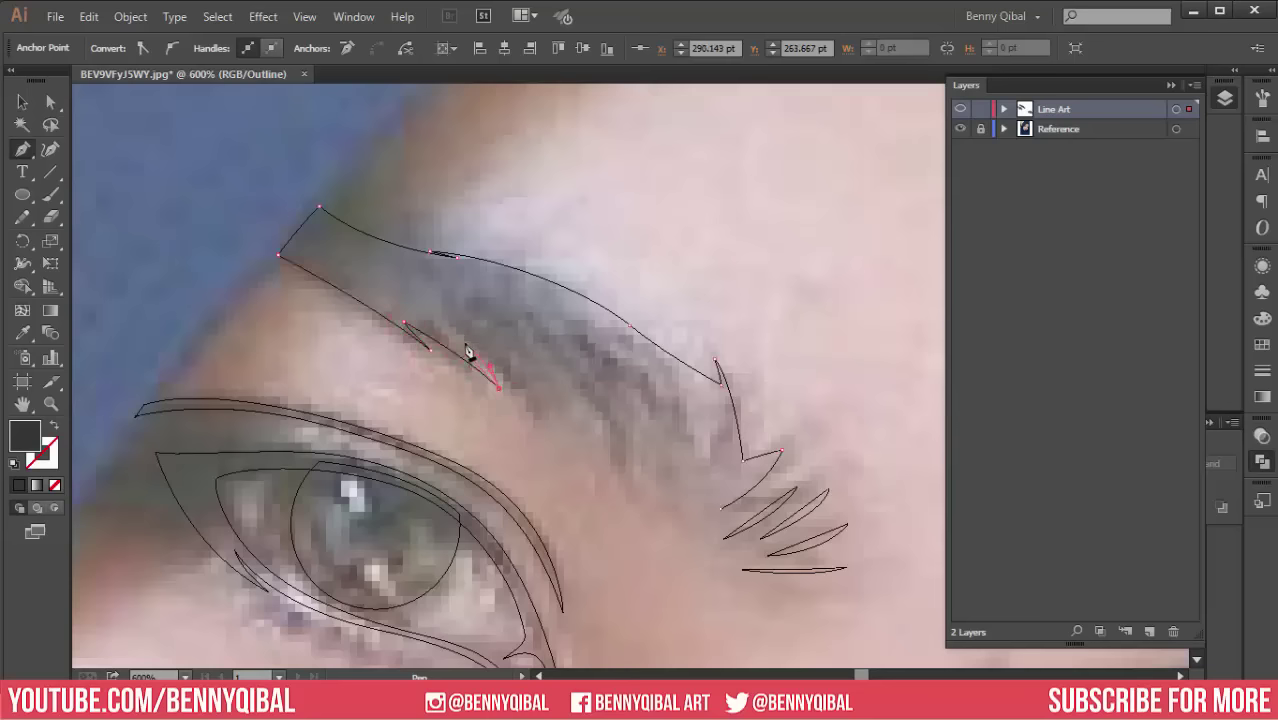
key(ctrl+=)
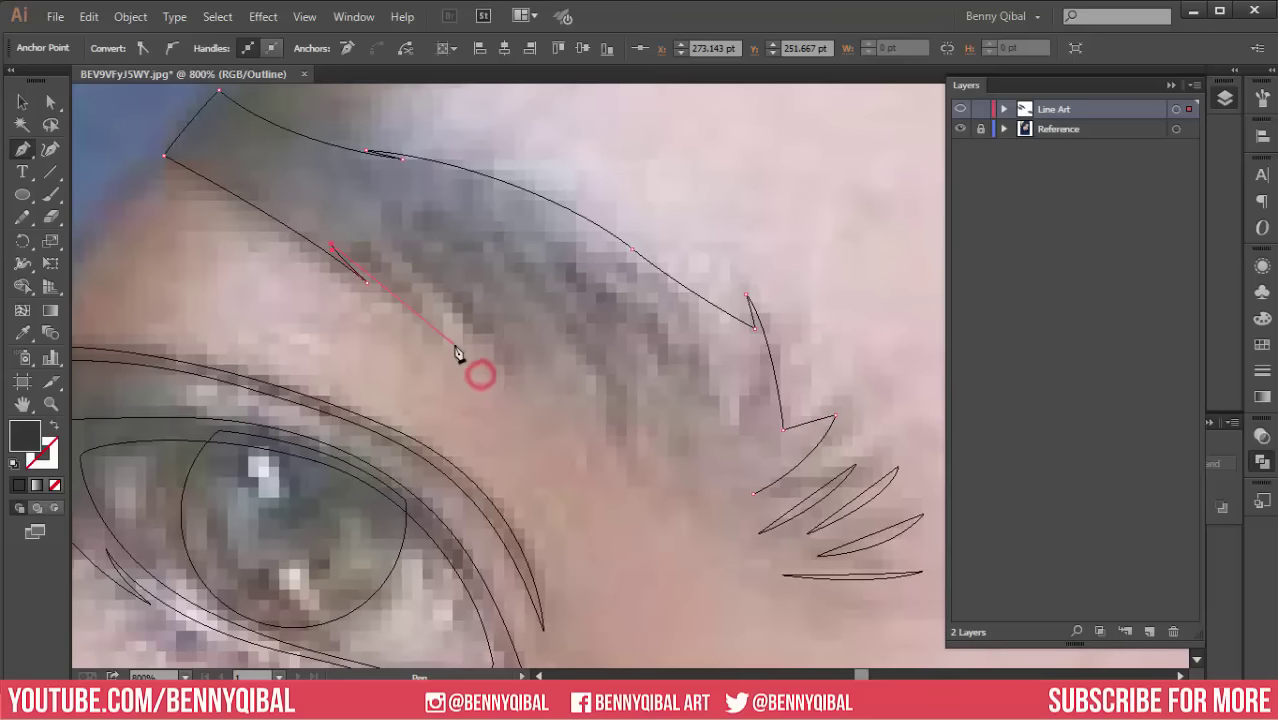
Step: Trace the brow's lower edge back inward, adding spiky hair points near its inner end
drag(487, 390, 453, 347)
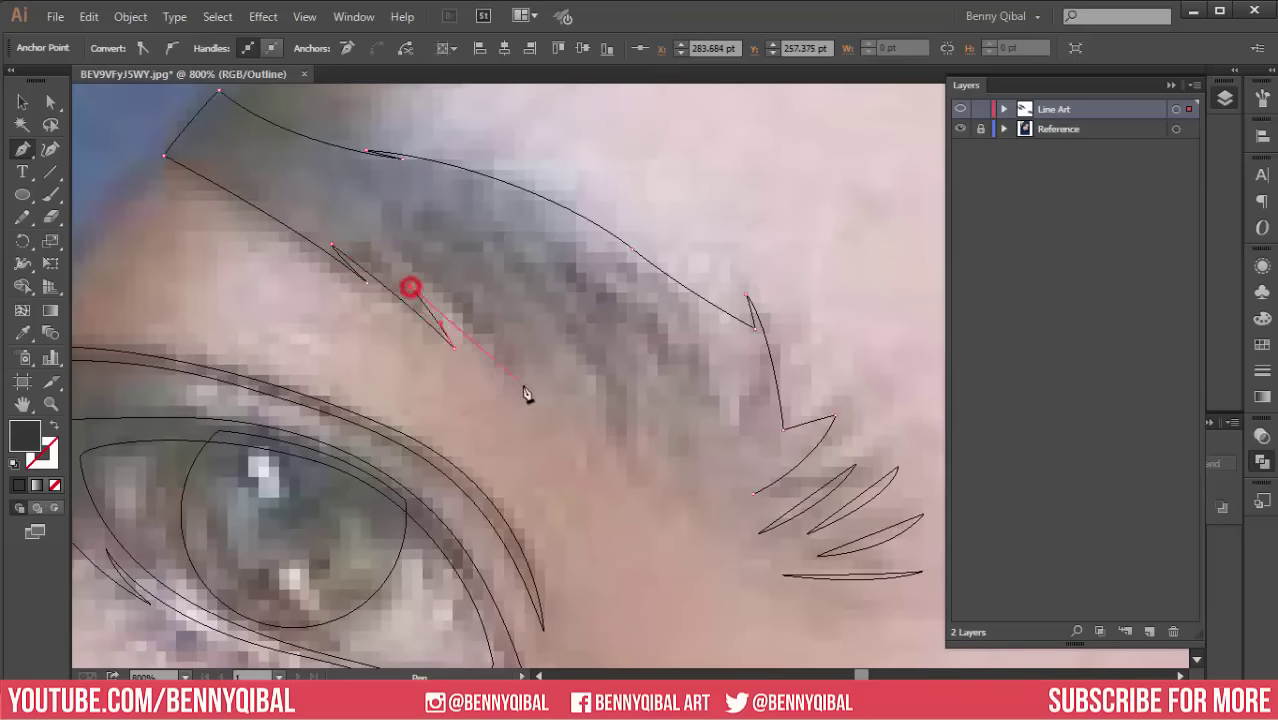
mouse_move(524, 398)
mouse_down()
mouse_move(556, 443)
mouse_move(543, 337)
mouse_up()
click(505, 358)
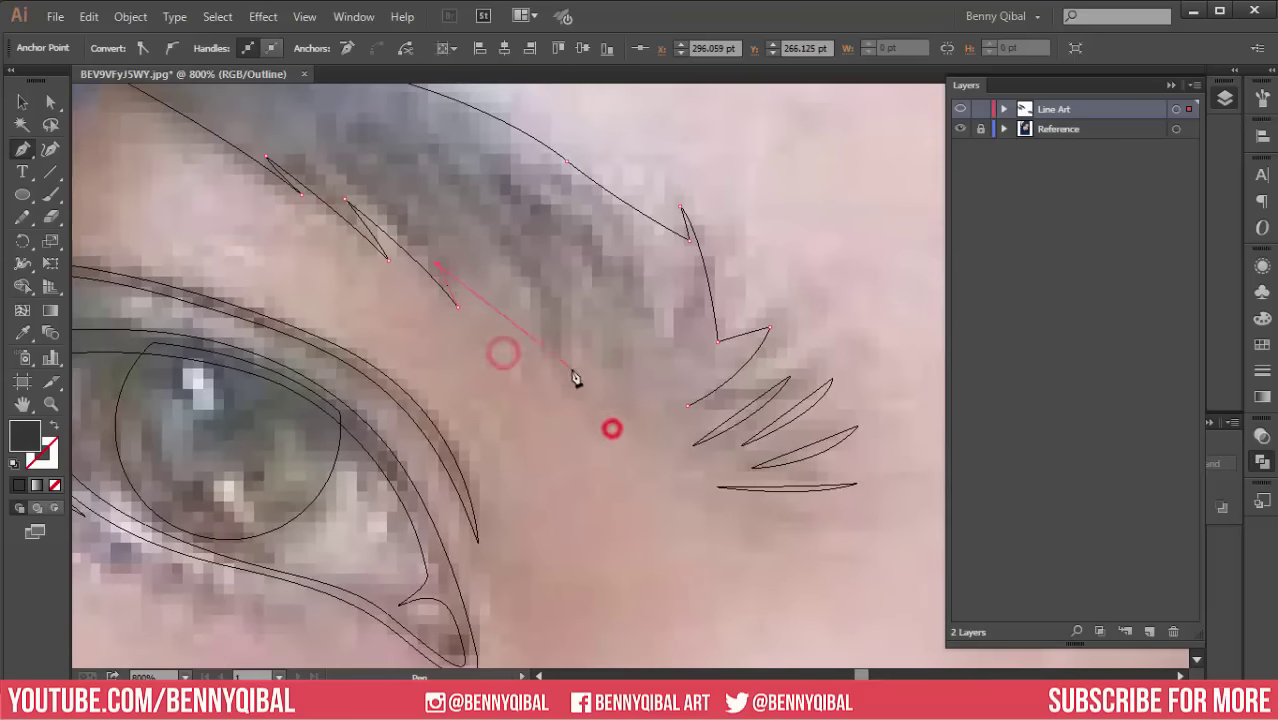
drag(581, 405, 600, 448)
click(570, 327)
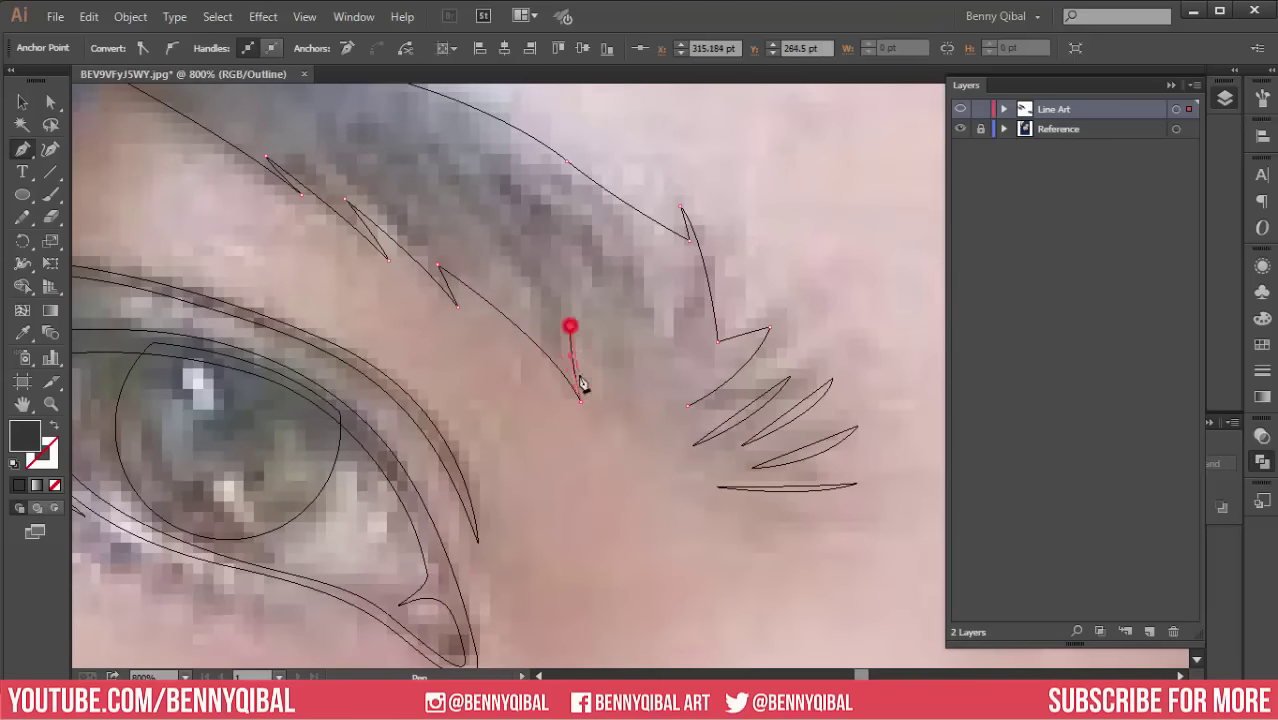
click(591, 398)
drag(581, 339, 643, 481)
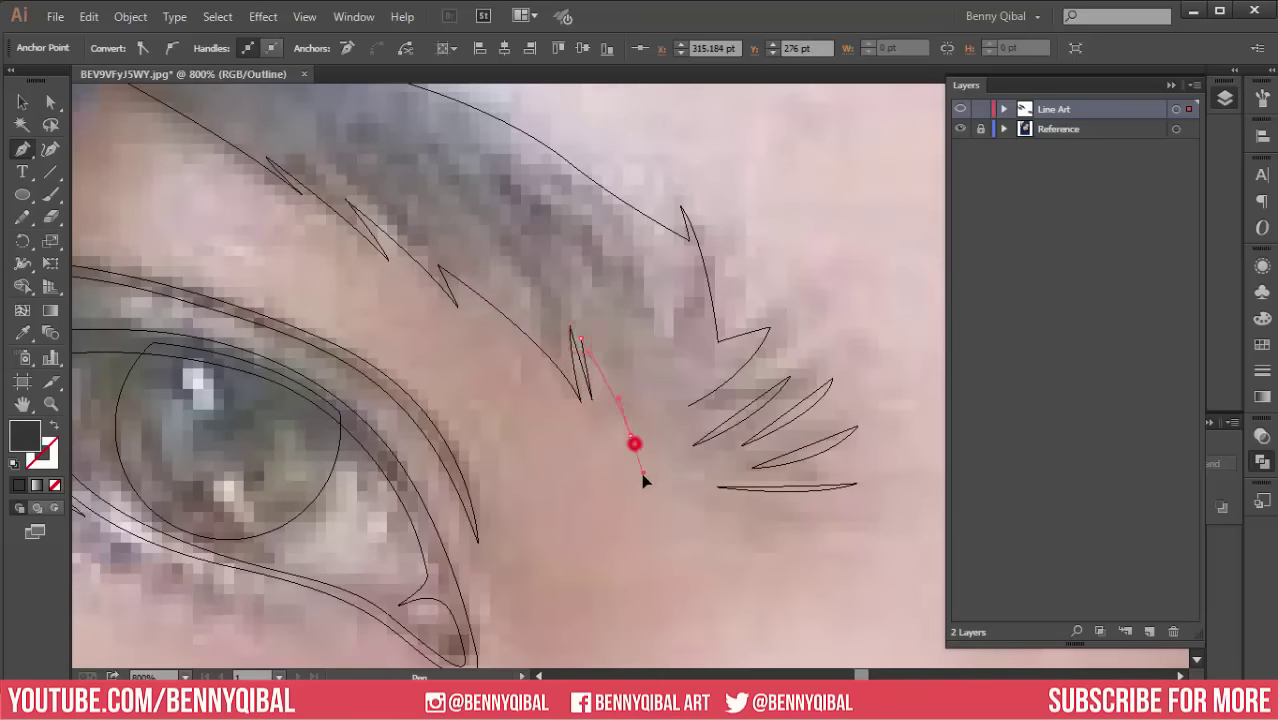
mouse_move(628, 334)
mouse_down()
mouse_move(642, 403)
mouse_move(650, 348)
mouse_move(650, 449)
mouse_move(685, 408)
mouse_move(688, 418)
mouse_up()
click(653, 395)
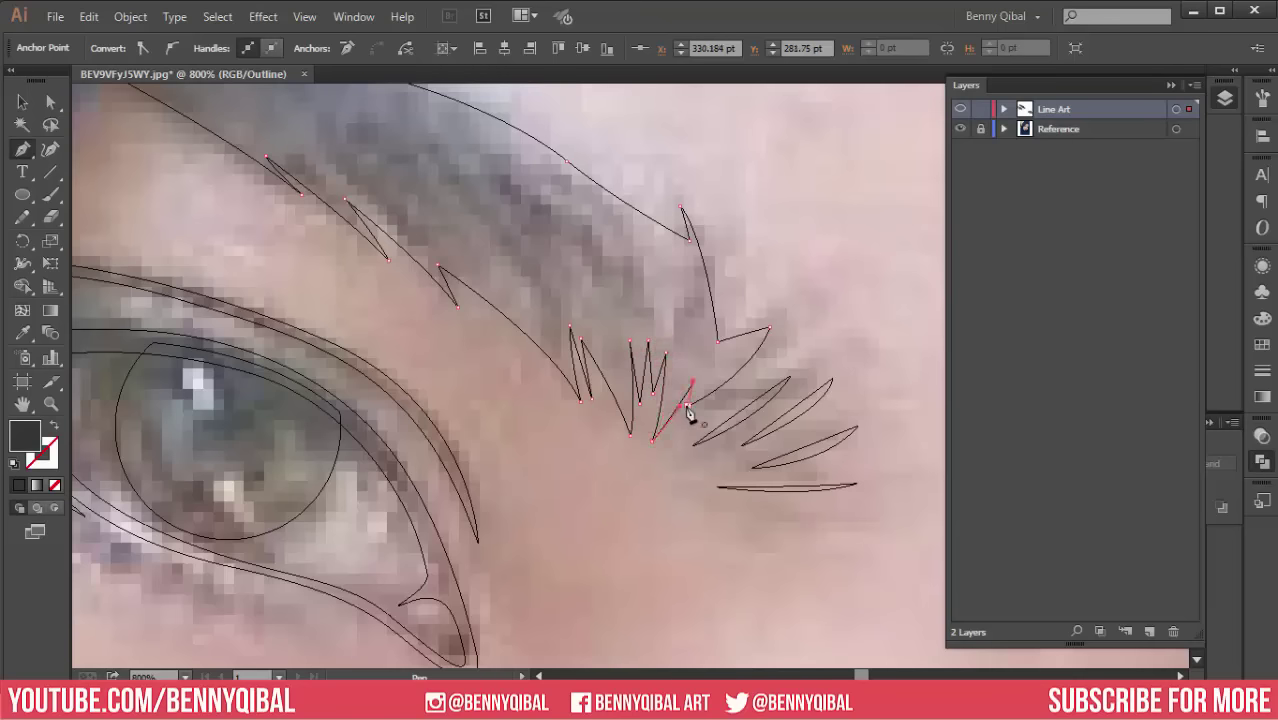
scroll(672, 430, down, 2)
scroll(584, 379, down, 2)
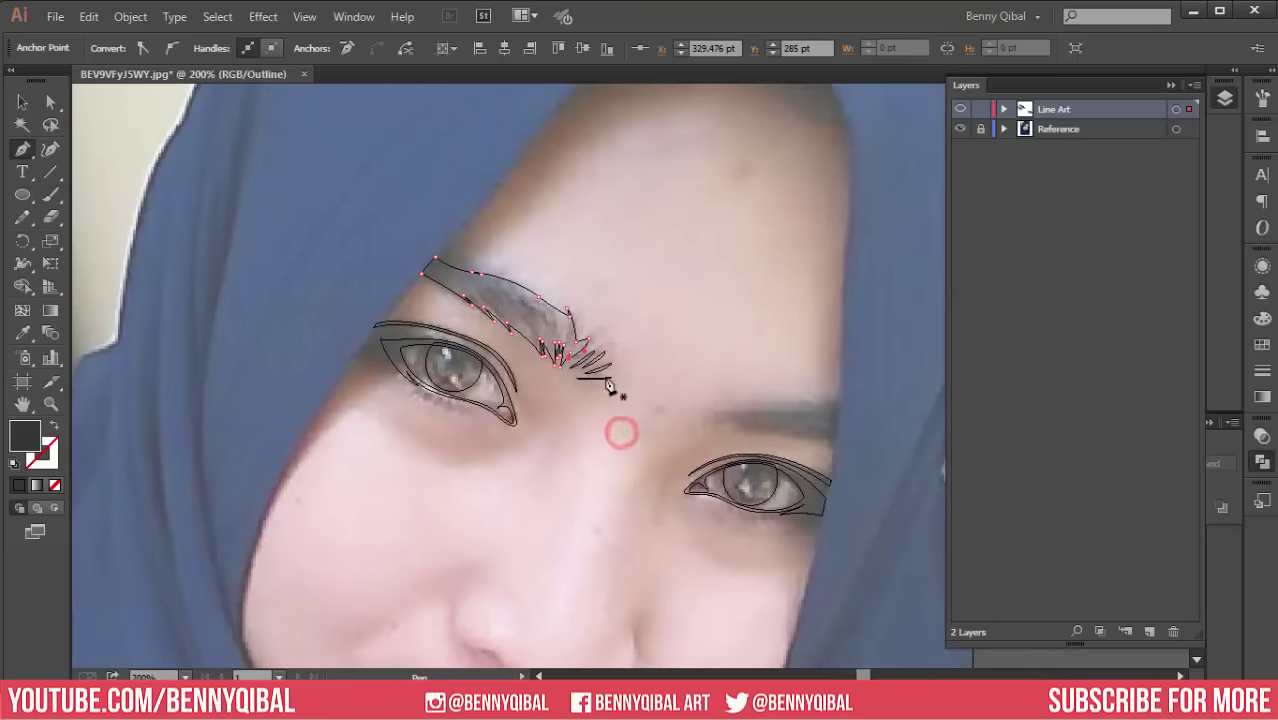
ctrl+click(960, 109)
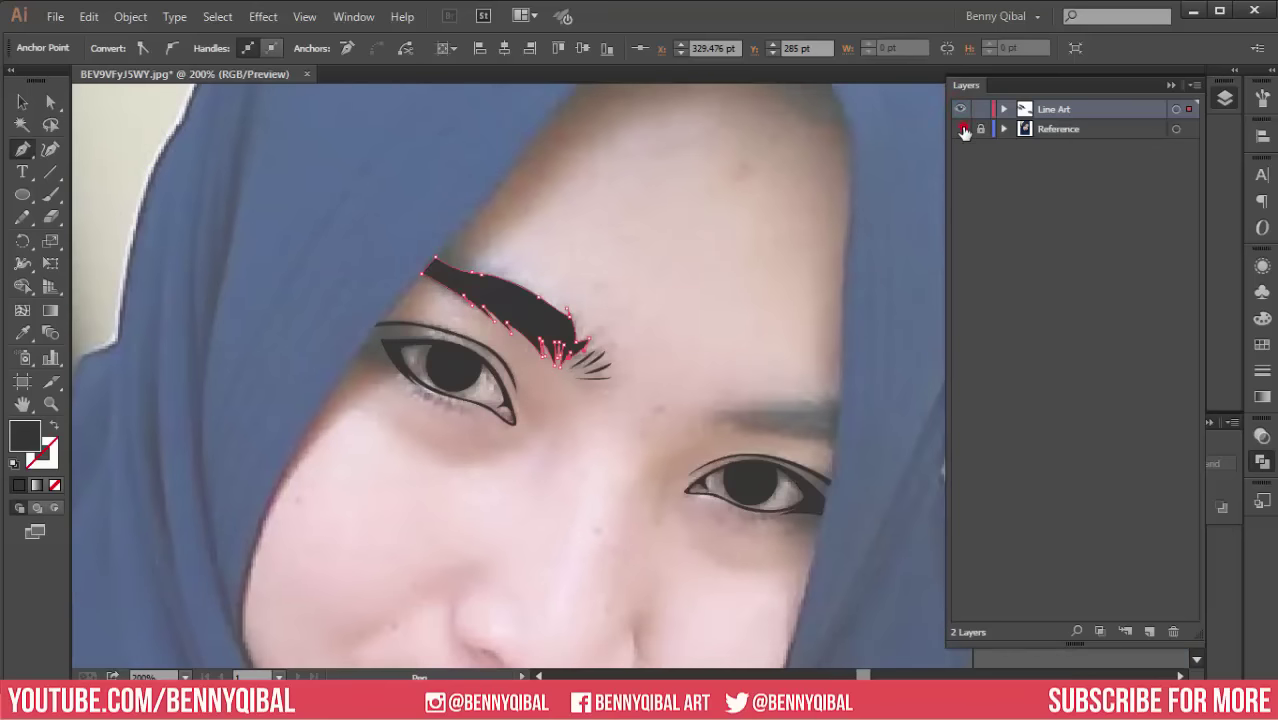
click(960, 129)
ctrl+click(743, 237)
scroll(516, 435, down, 1)
drag(516, 435, 519, 340)
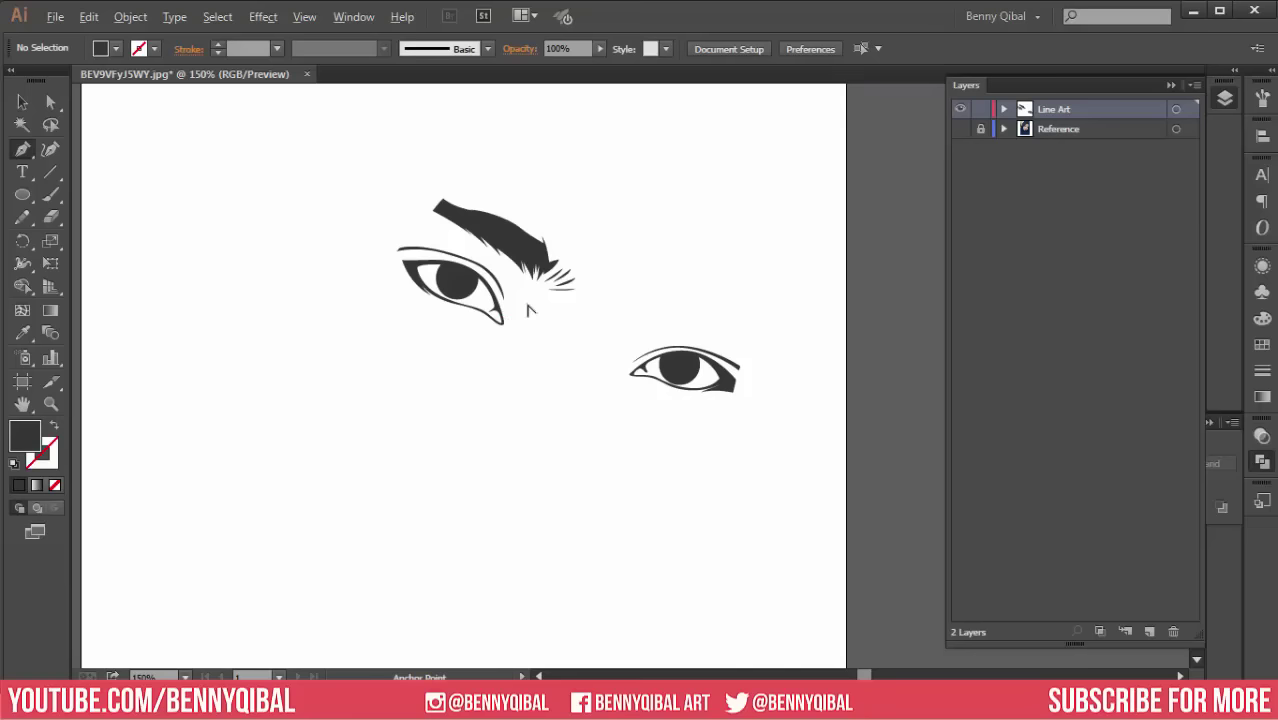
ctrl+click(531, 288)
click(960, 129)
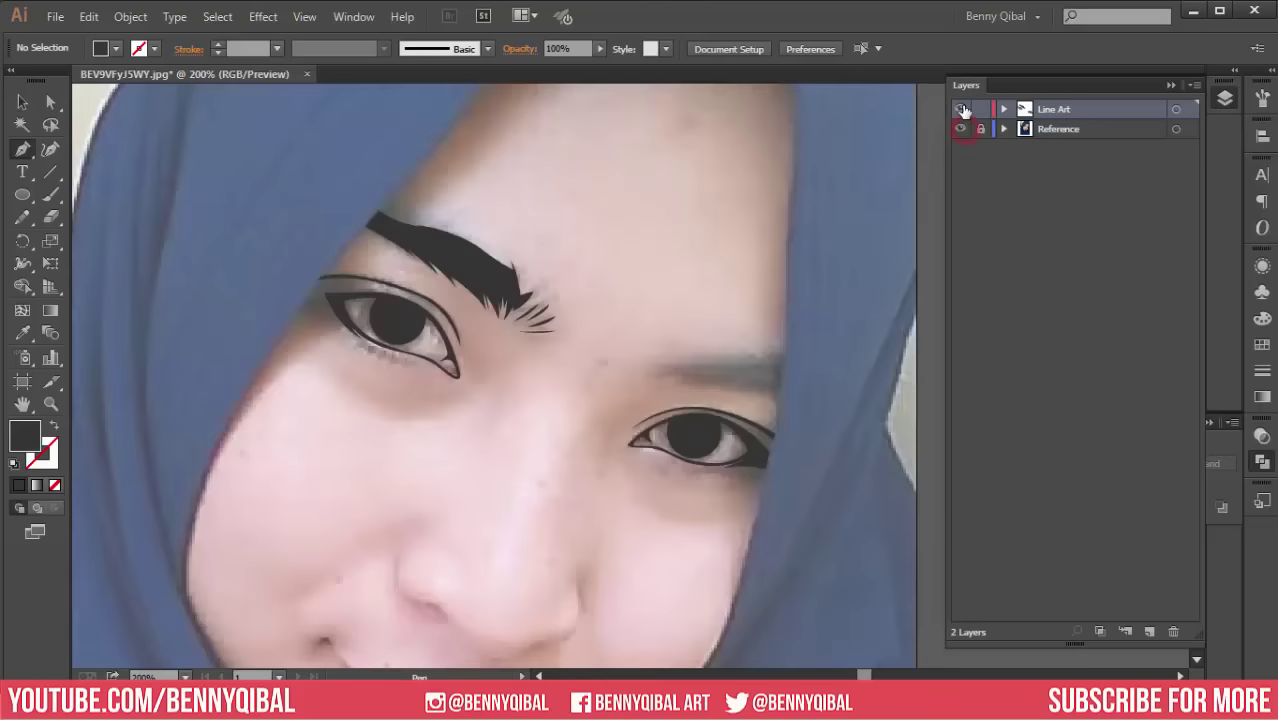
ctrl+click(765, 334)
drag(668, 393, 560, 250)
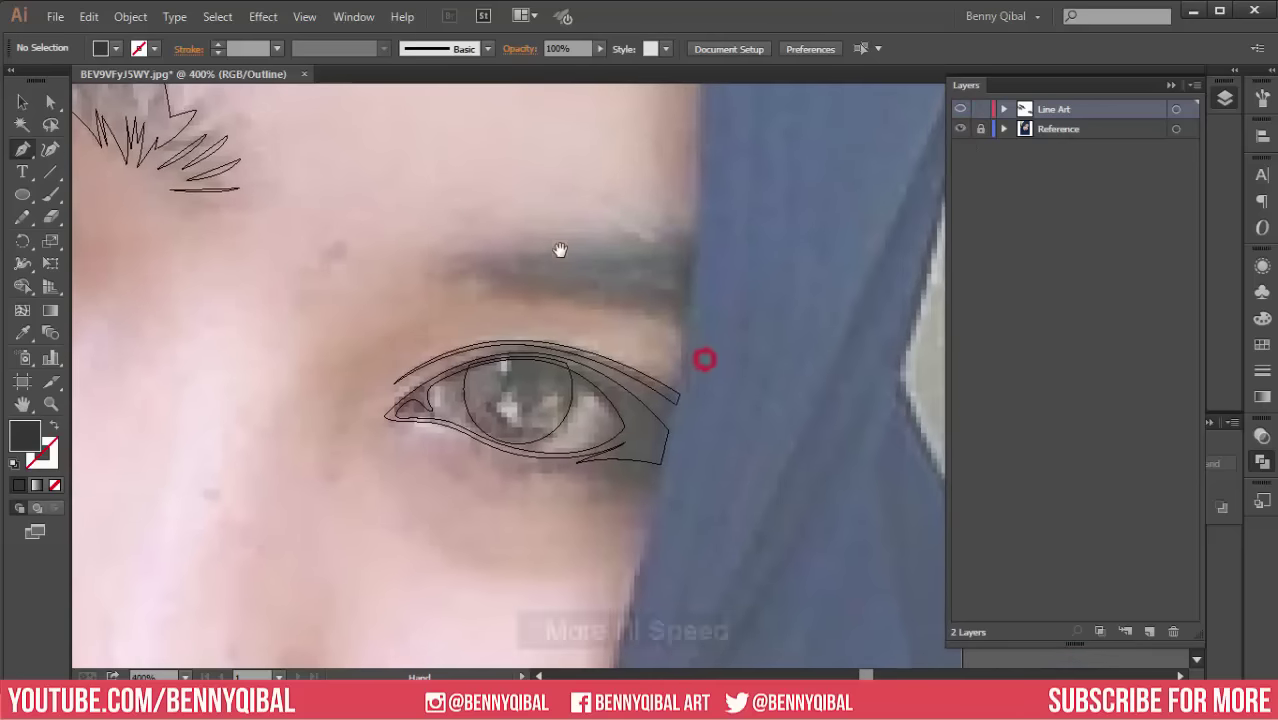
Step: Trace the right eyebrow's upper edge from its inner end with zigzag hair spikes, then turn down at the outer end
ctrl+click(426, 270)
click(480, 203)
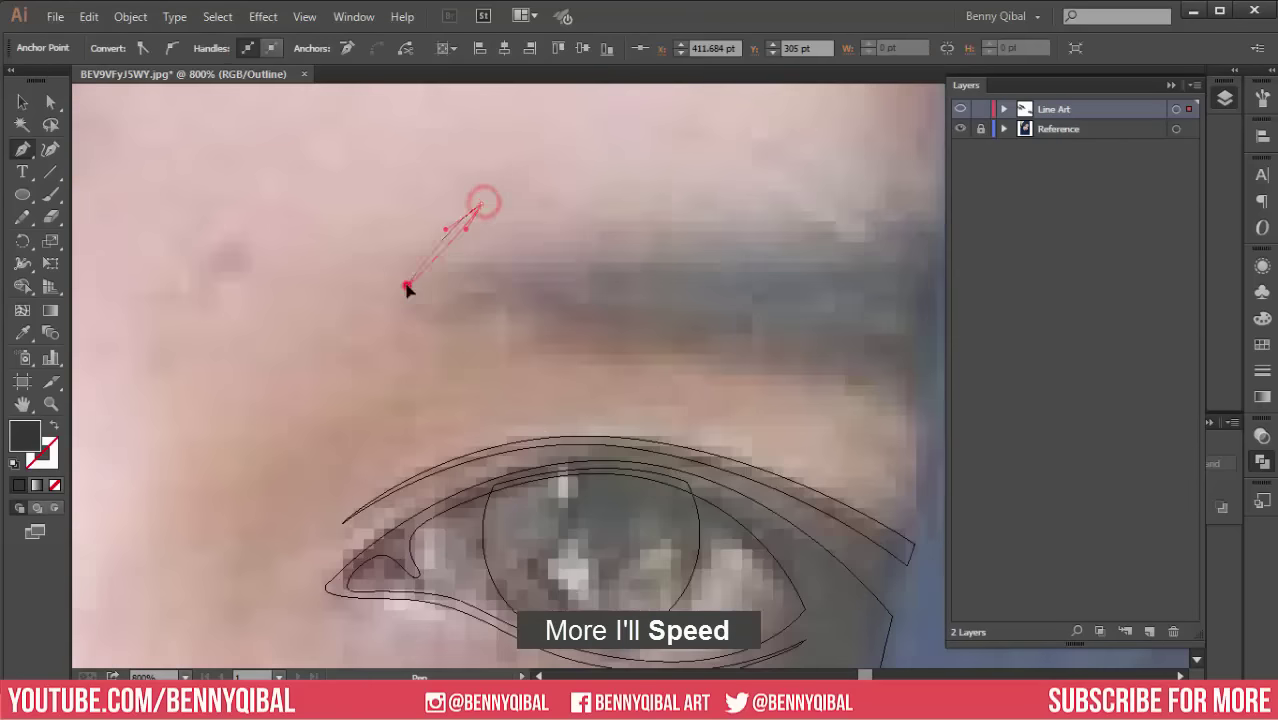
click(394, 280)
click(360, 299)
click(459, 226)
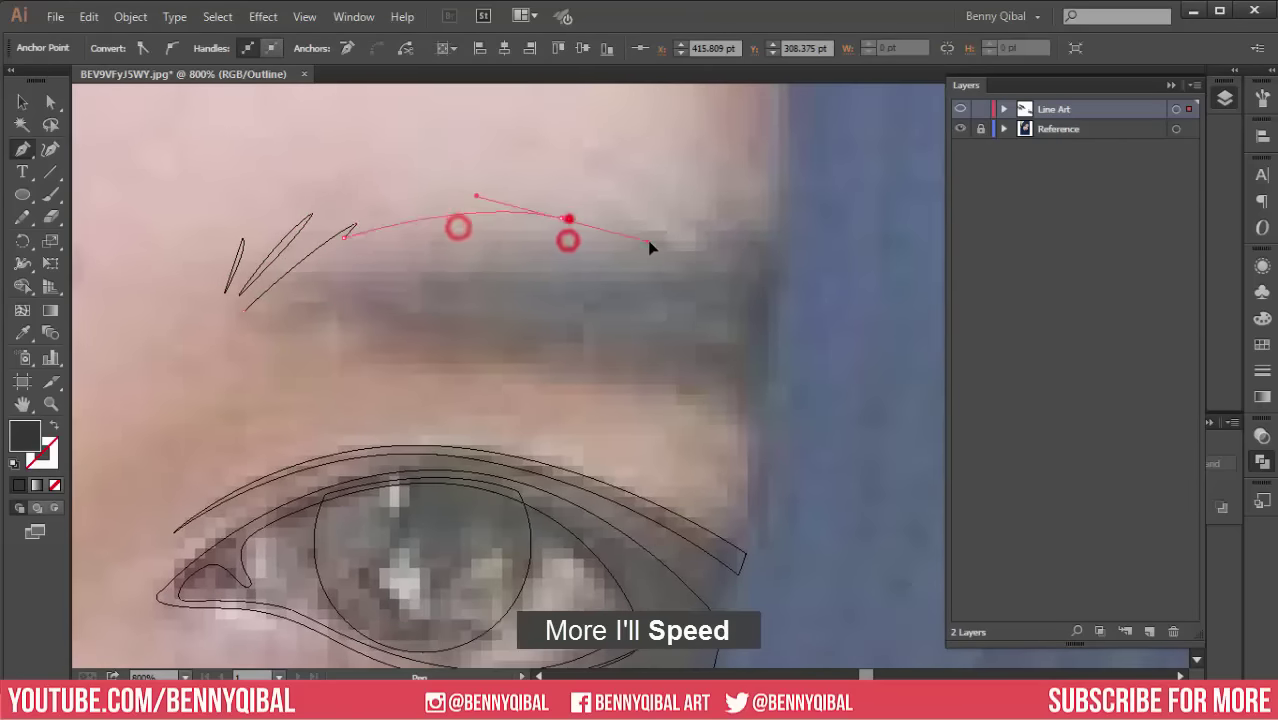
drag(620, 220, 685, 240)
click(652, 221)
click(712, 240)
click(780, 238)
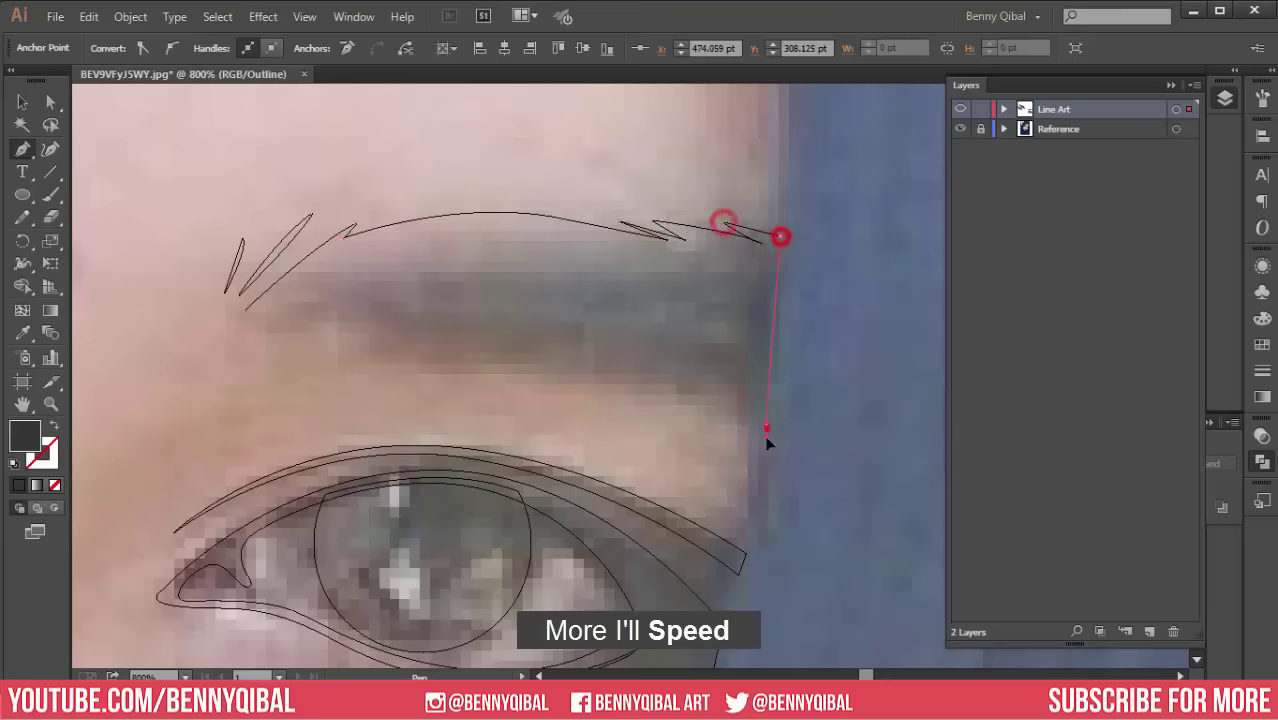
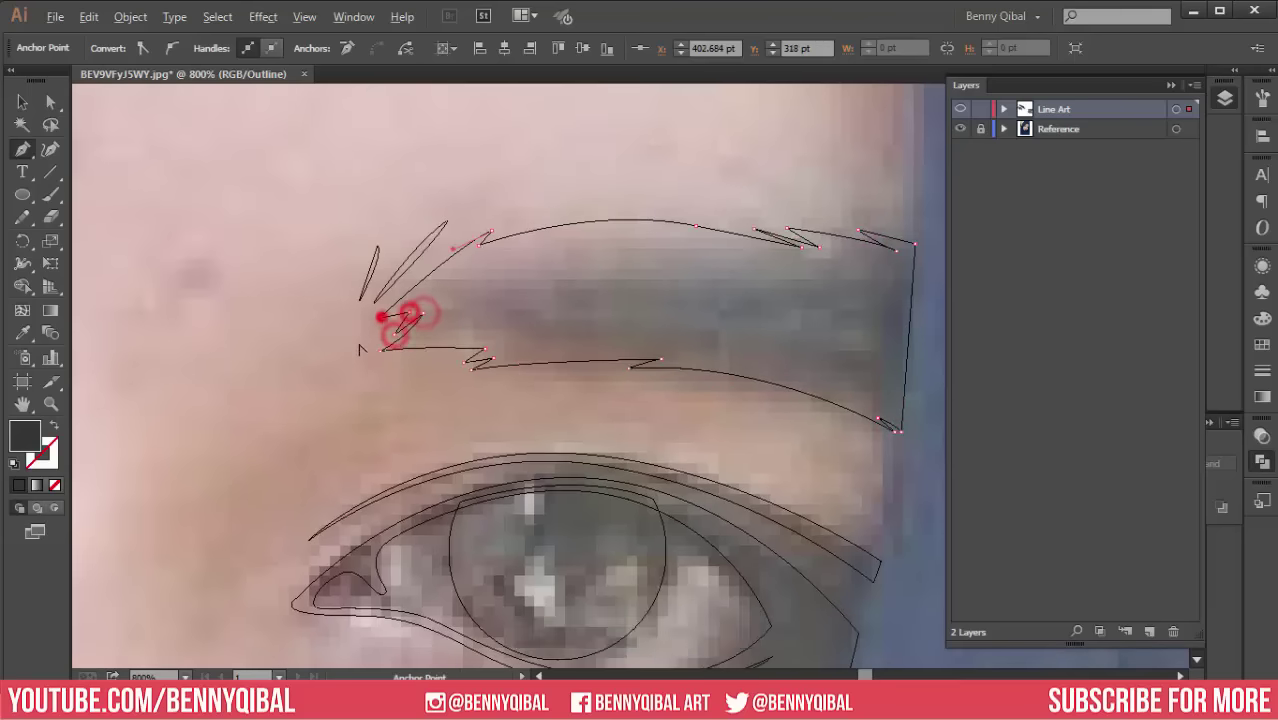
Step: Close the second eyebrow outline and deselect it
key(ctrl+minus)
key(ctrl+minus)
key(ctrl+minus)
ctrl+click(960, 108)
click(960, 128)
key(ctrl+minus)
key(ctrl+minus)
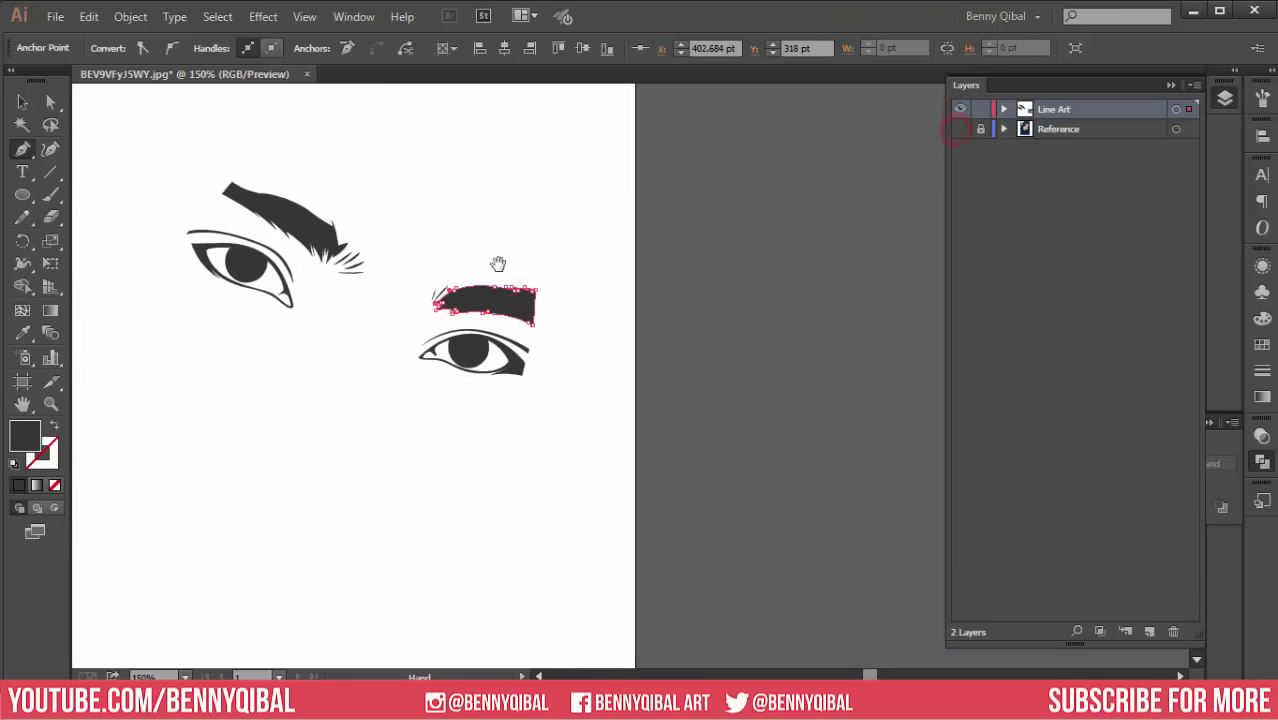
Step: Hide the reference photo and zoom in on the area between the eyes
ctrl+click(508, 262)
key(ctrl+minus)
drag(581, 186, 454, 321)
ctrl+space+click(454, 325)
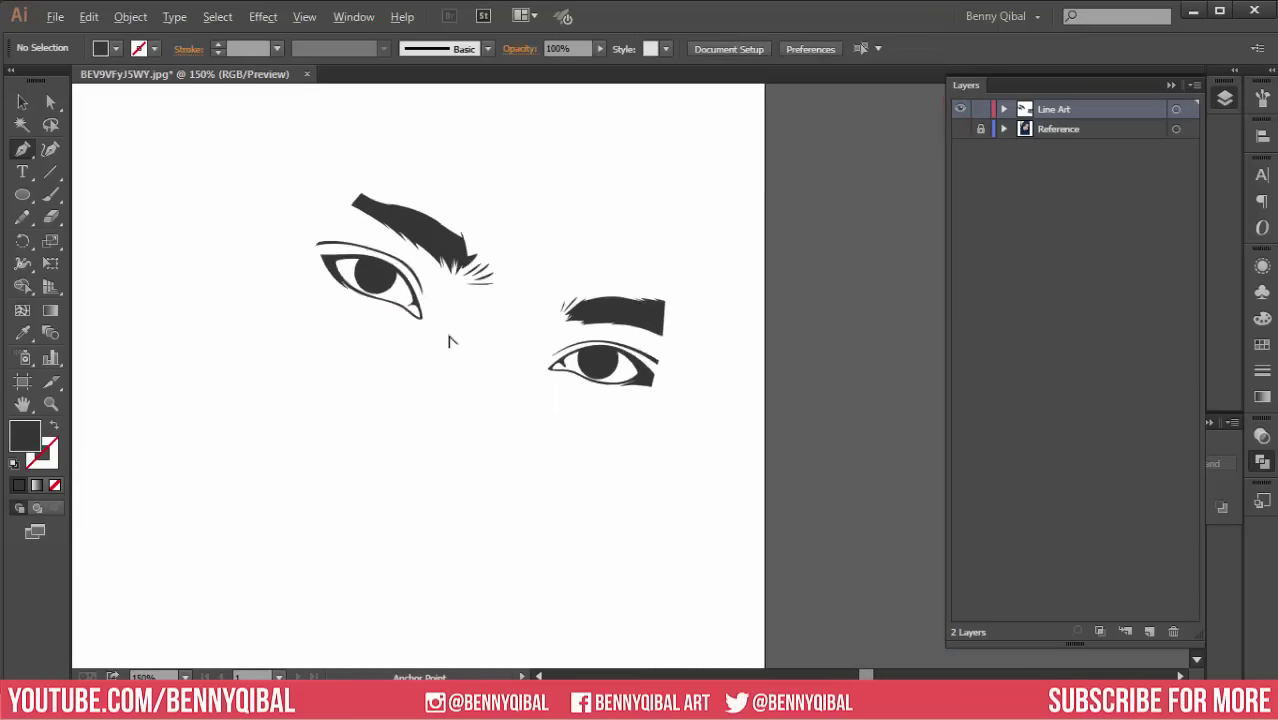
ctrl+space+click(452, 340)
ctrl+space+click(518, 378)
ctrl+space+click(425, 325)
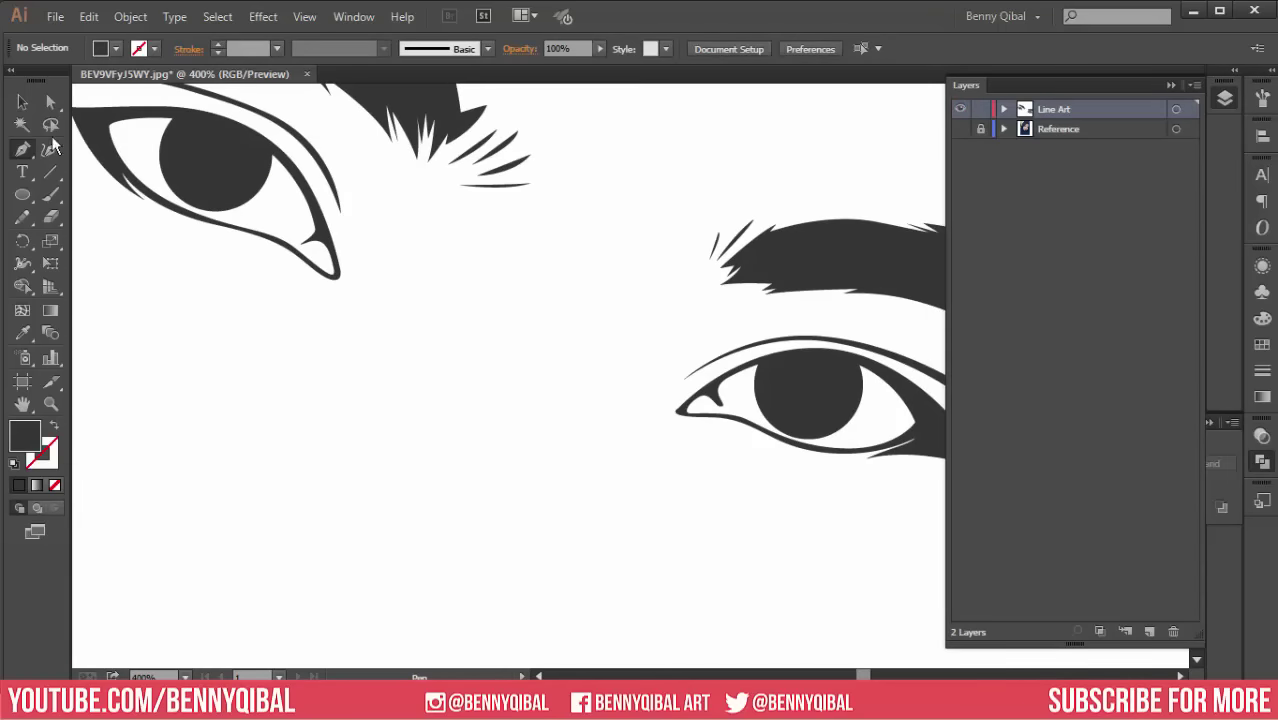
Step: Reshape the right eye's inner corner into a sharper point by moving its anchor and handle
click(50, 101)
ctrl+space+click(415, 270)
drag(353, 242, 156, 112)
click(747, 362)
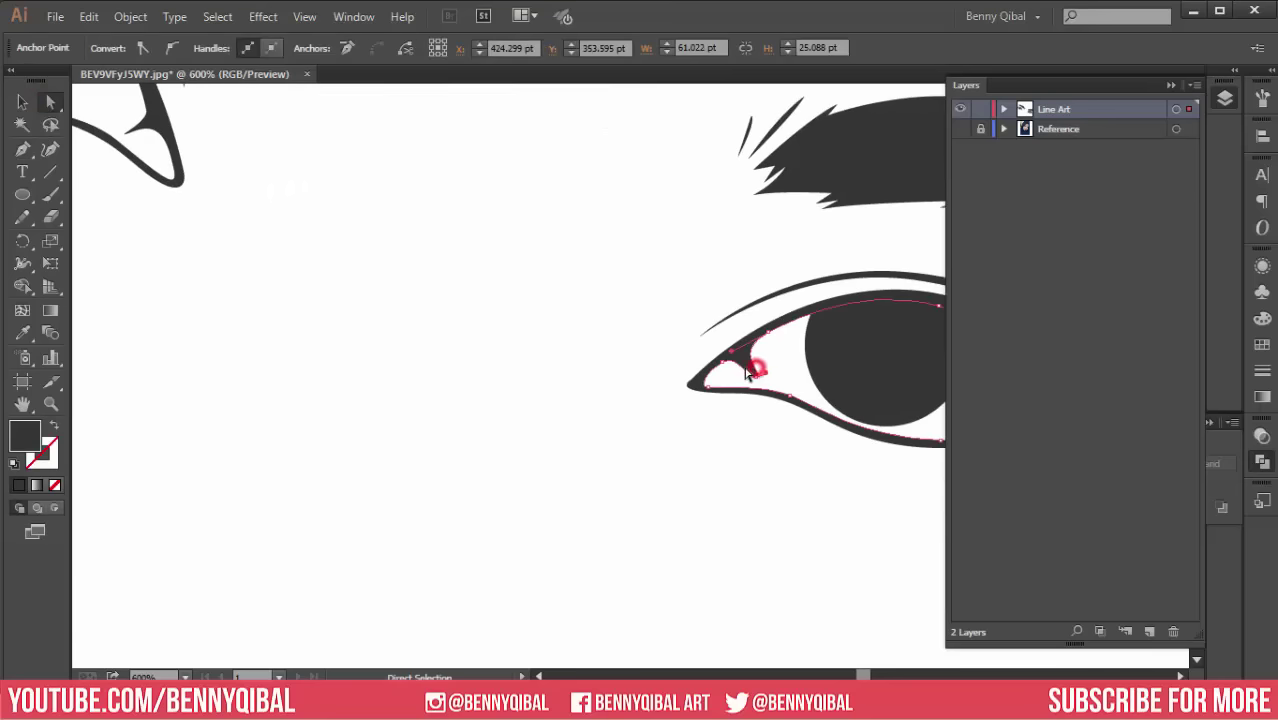
drag(719, 356, 712, 362)
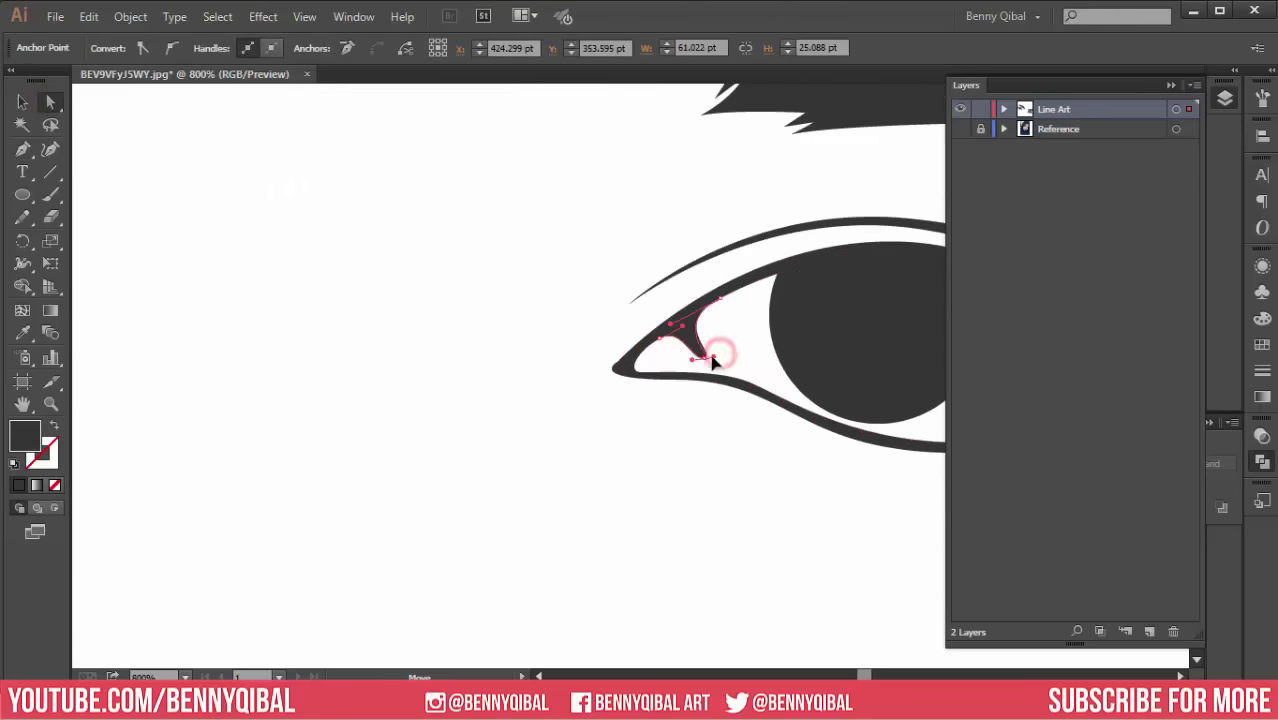
ctrl+space+click(700, 362)
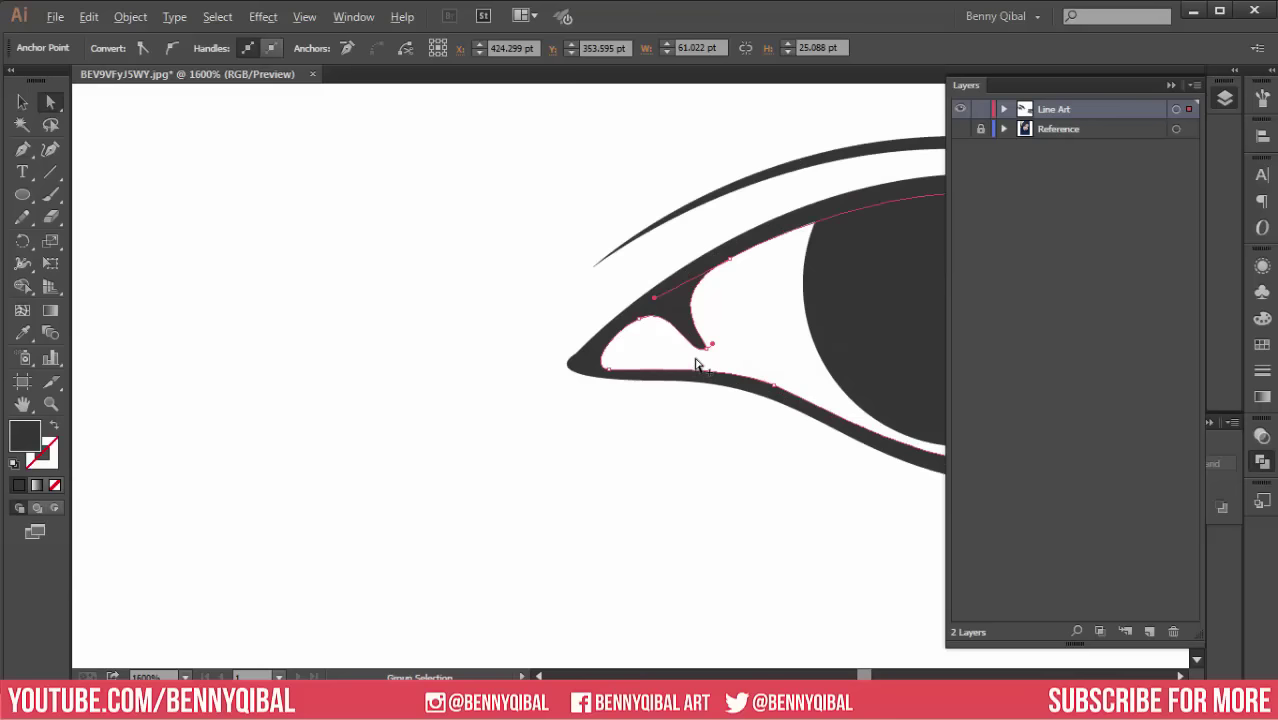
click(708, 345)
mouse_move(681, 372)
mouse_down()
mouse_move(705, 360)
mouse_move(699, 351)
mouse_up()
Step: Zoom back out toward the lower face and show the reference photo again
ctrl+alt+space+click(571, 328)
ctrl+alt+space+click(535, 385)
drag(408, 397, 482, 419)
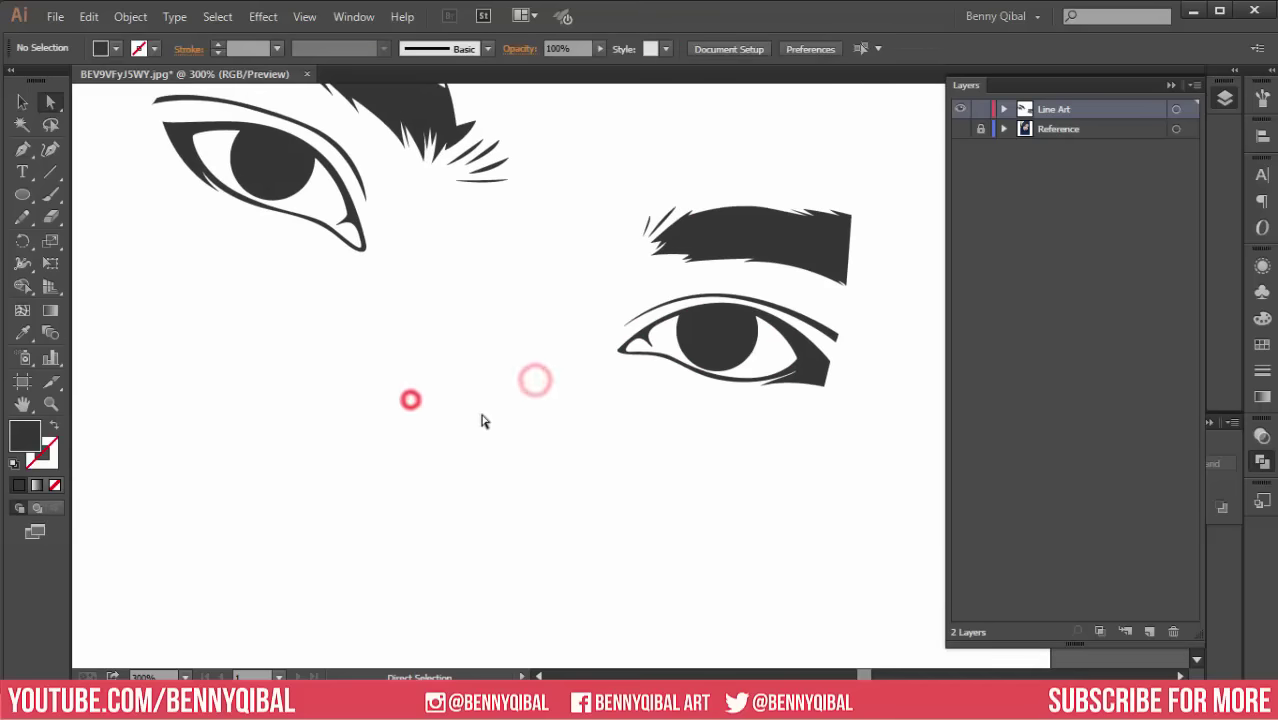
drag(471, 302, 501, 415)
click(962, 129)
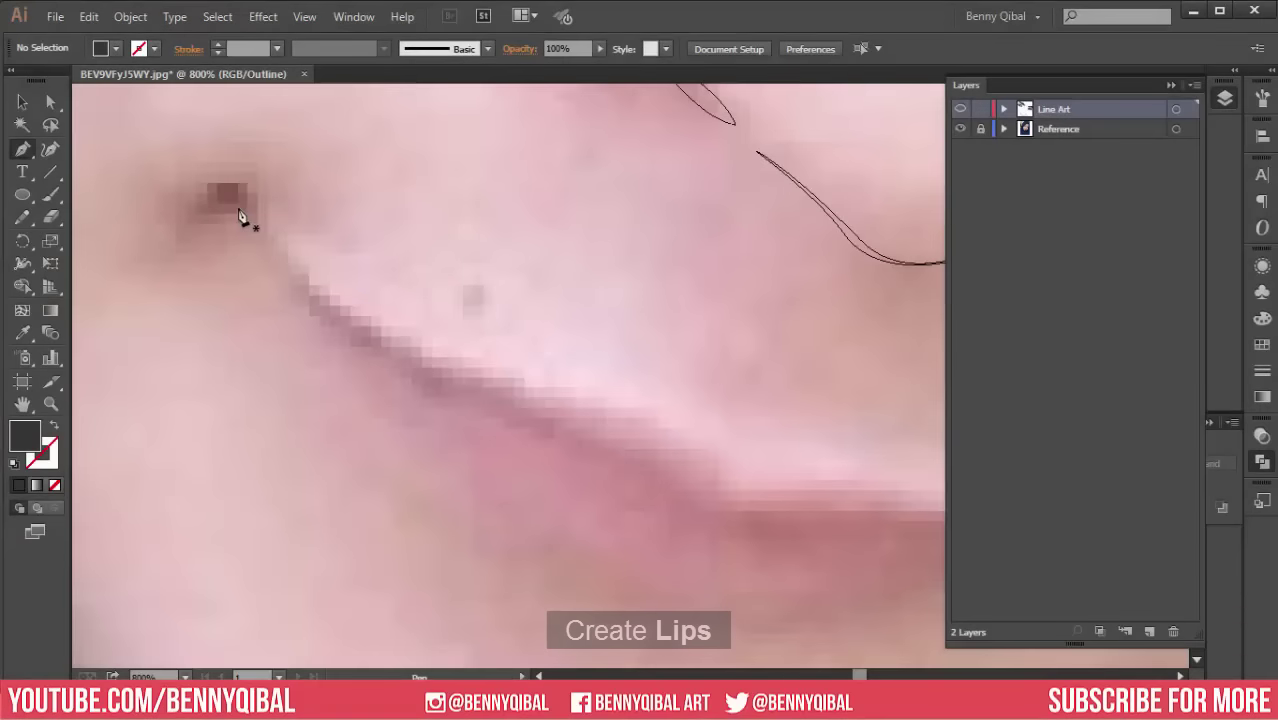
Step: Trace the mouth line with curved anchors from the left lip corner to the right corner
click(265, 252)
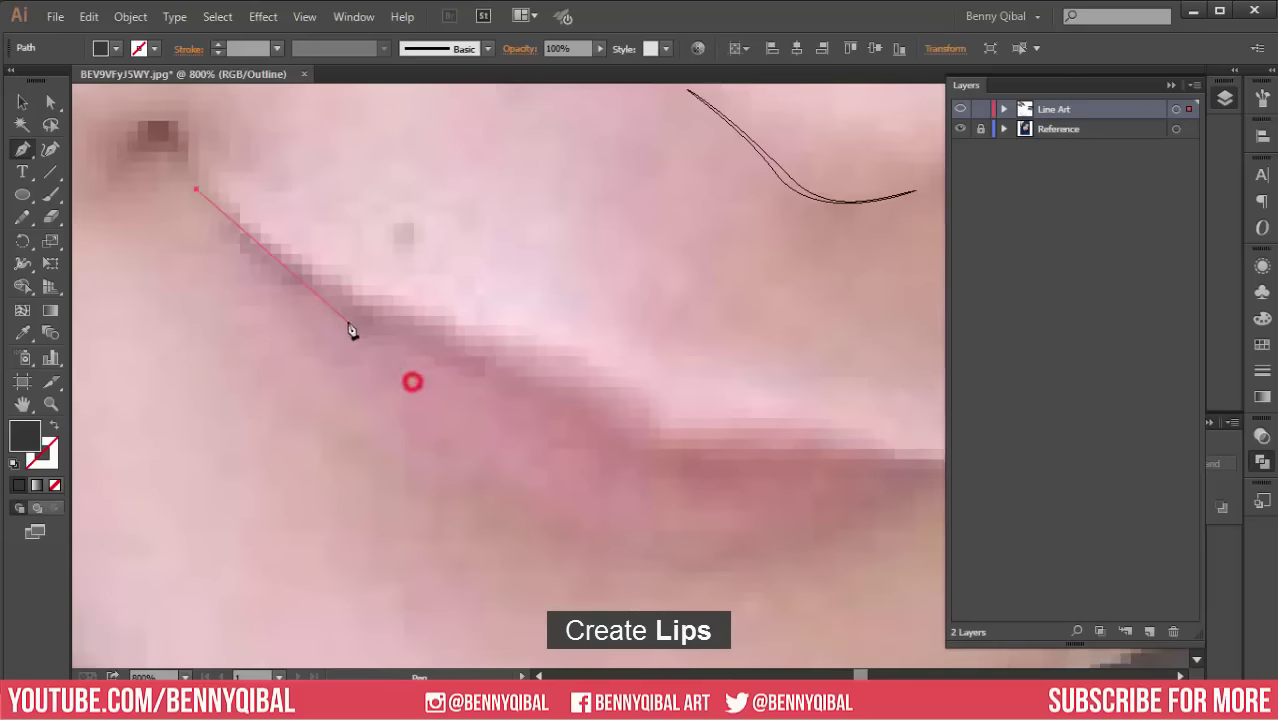
drag(378, 341, 511, 407)
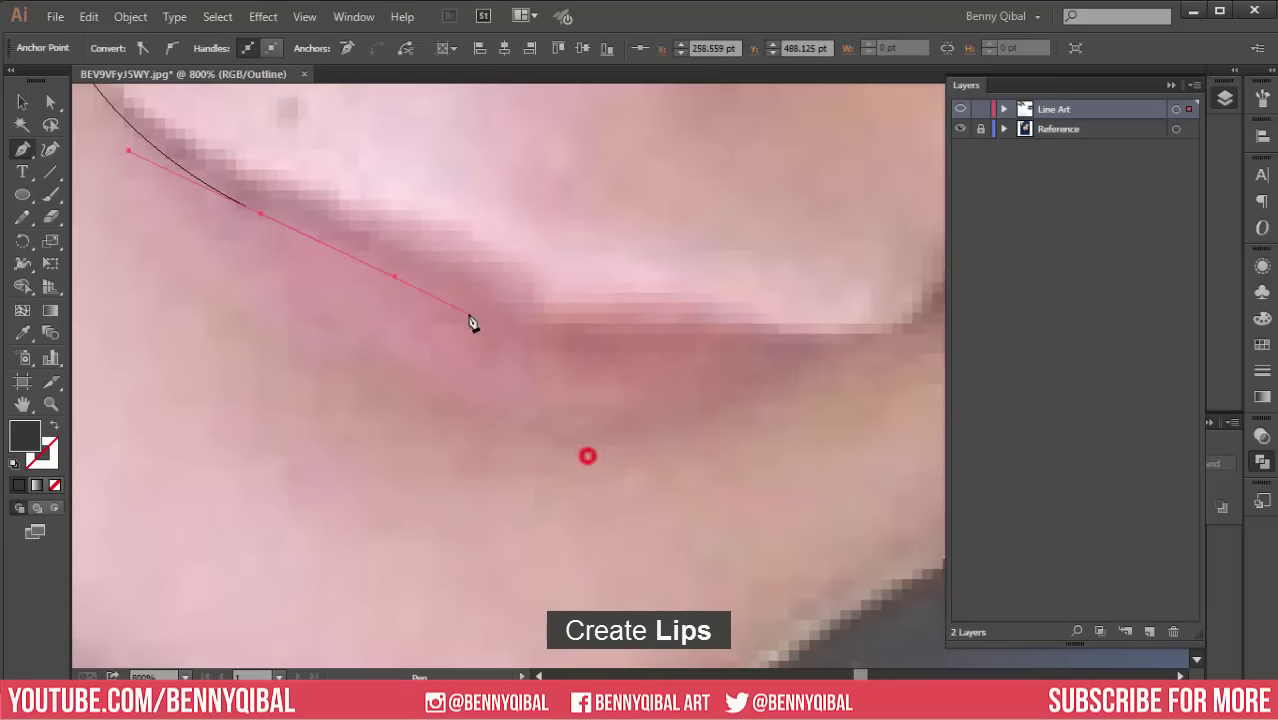
click(510, 343)
drag(526, 371, 441, 307)
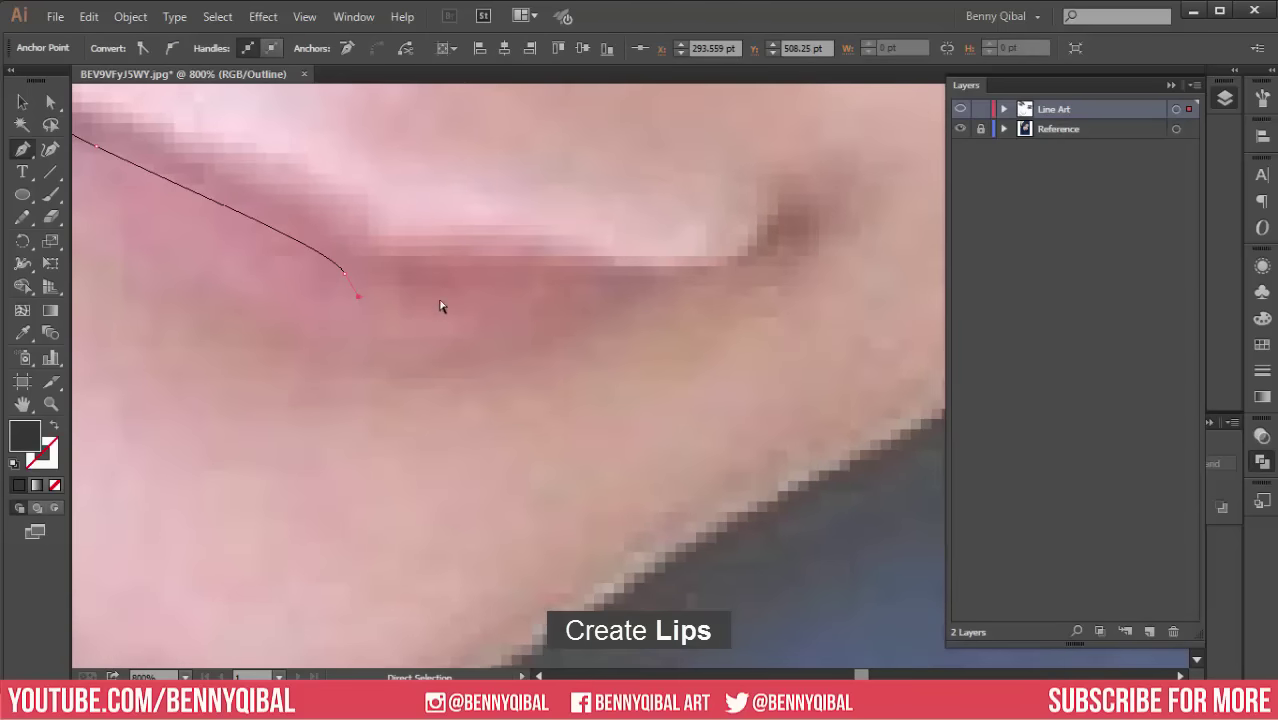
drag(596, 296, 616, 289)
drag(607, 277, 740, 275)
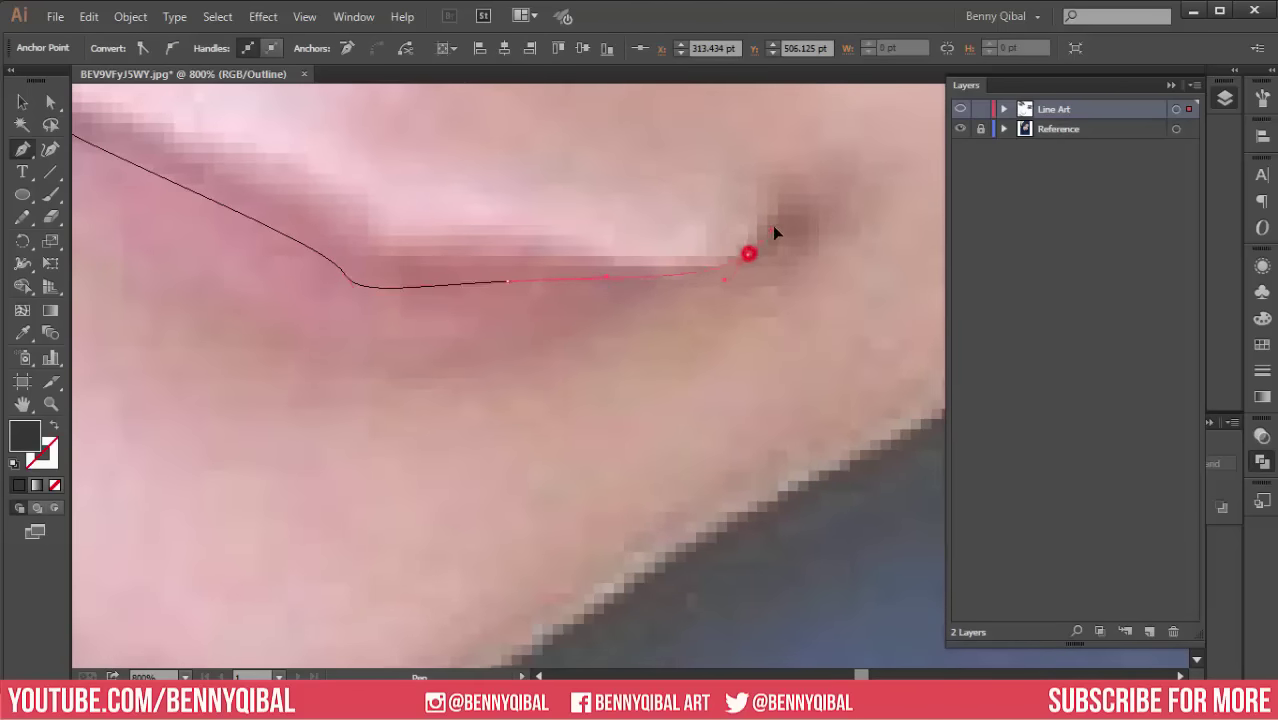
drag(748, 252, 705, 277)
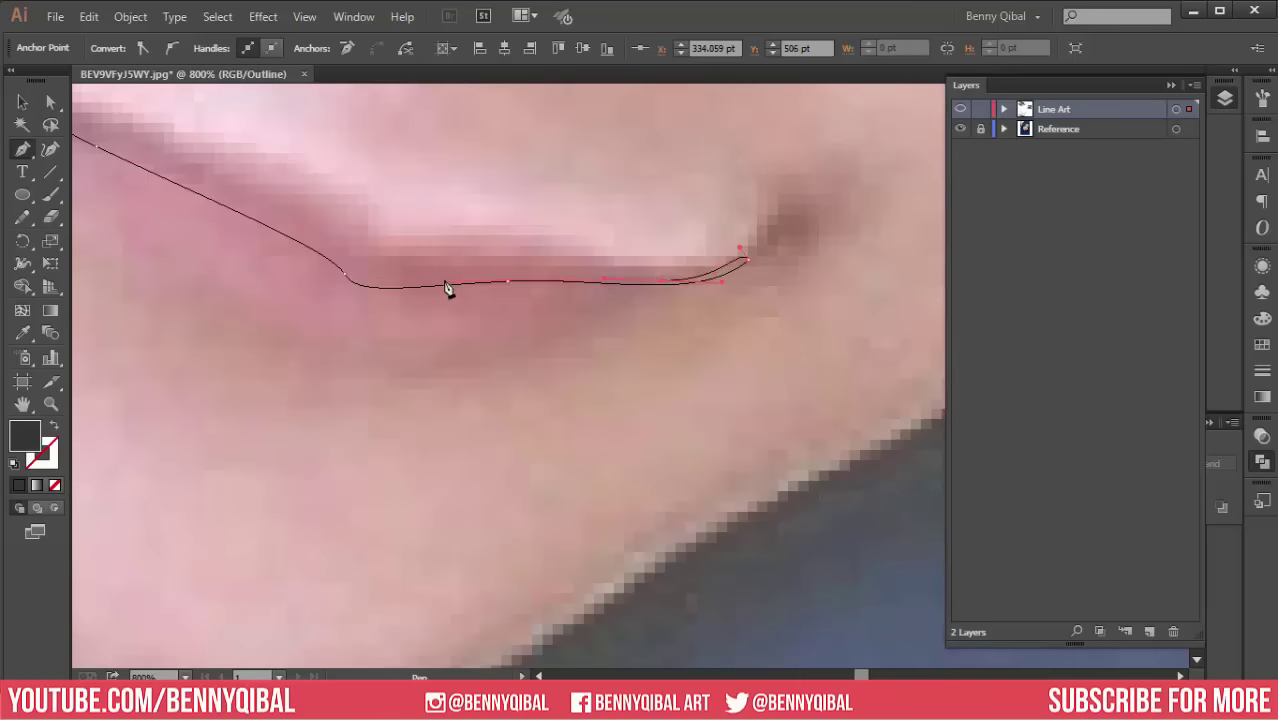
Step: Bring the lip path back along the mouth and close it at the left corner
drag(314, 262, 456, 314)
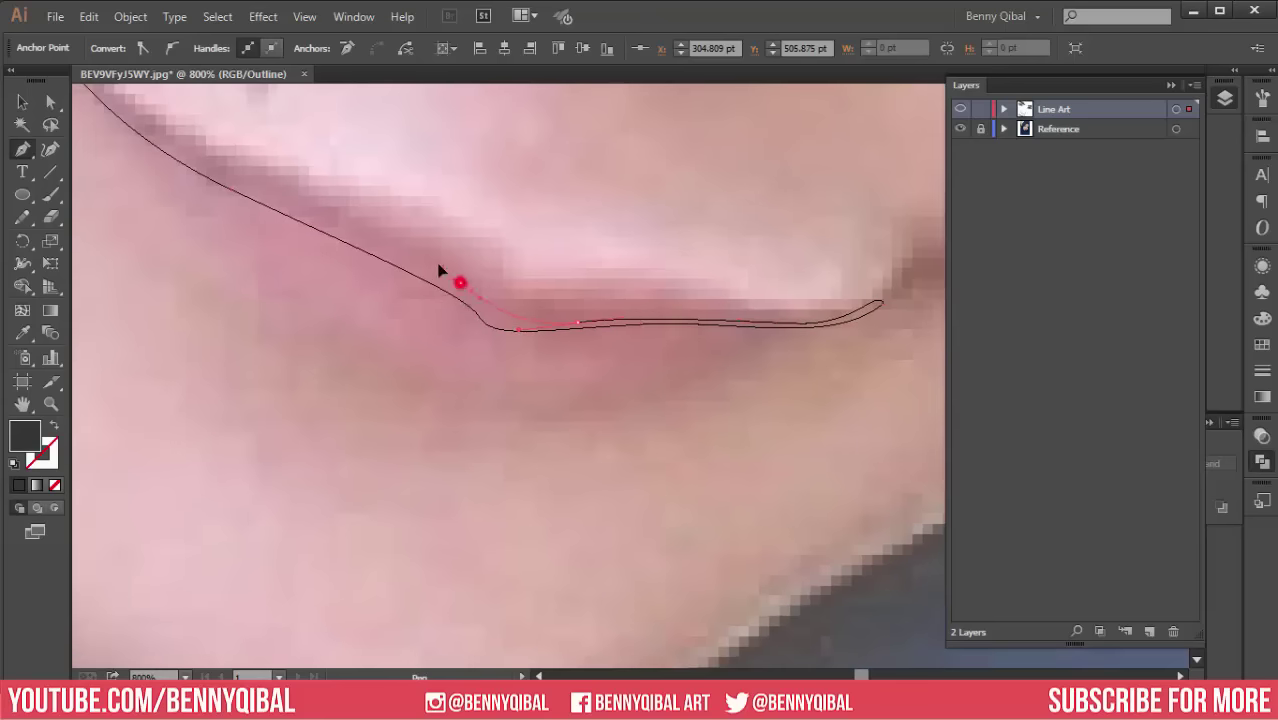
drag(422, 259, 562, 321)
drag(350, 257, 390, 265)
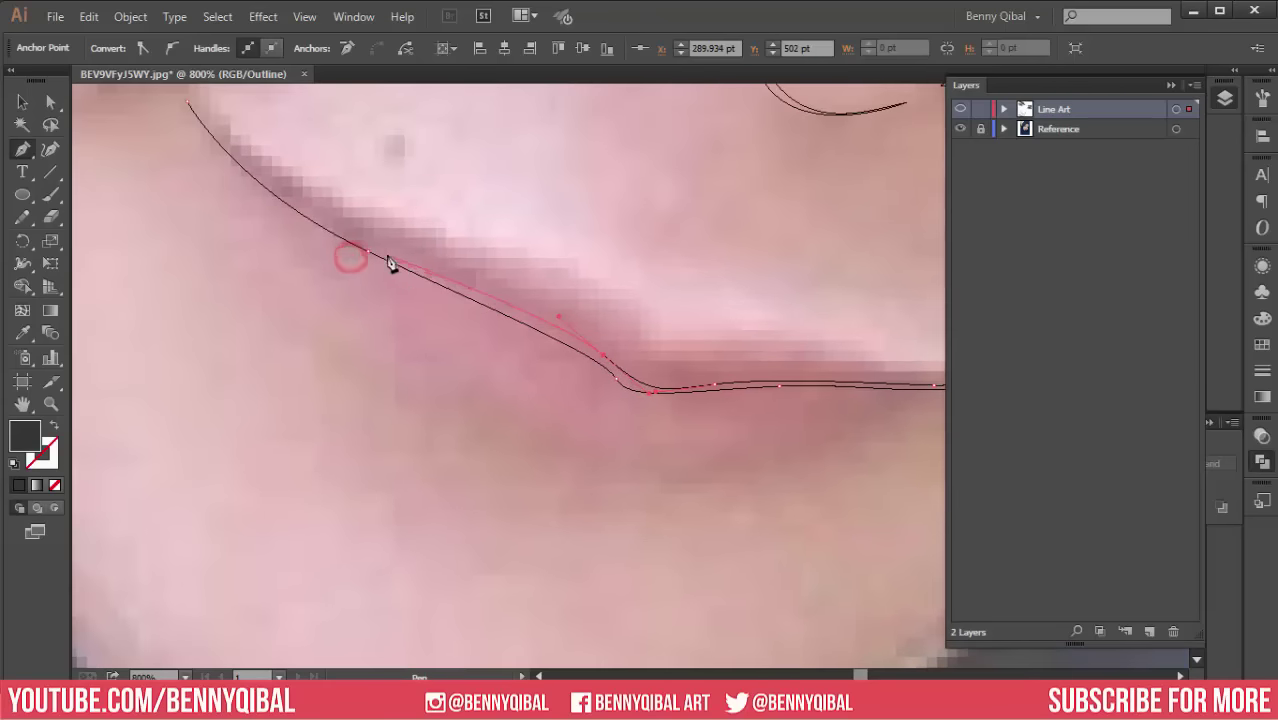
drag(295, 215, 382, 277)
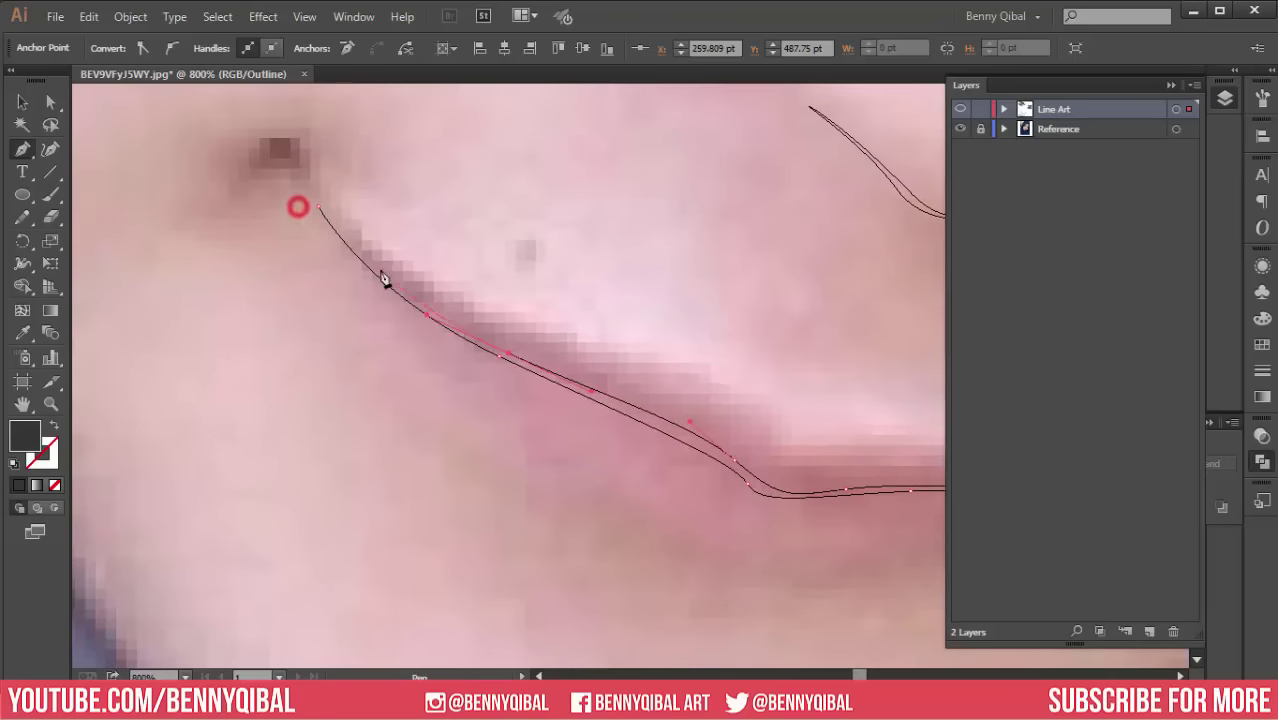
drag(272, 162, 394, 285)
drag(368, 210, 408, 310)
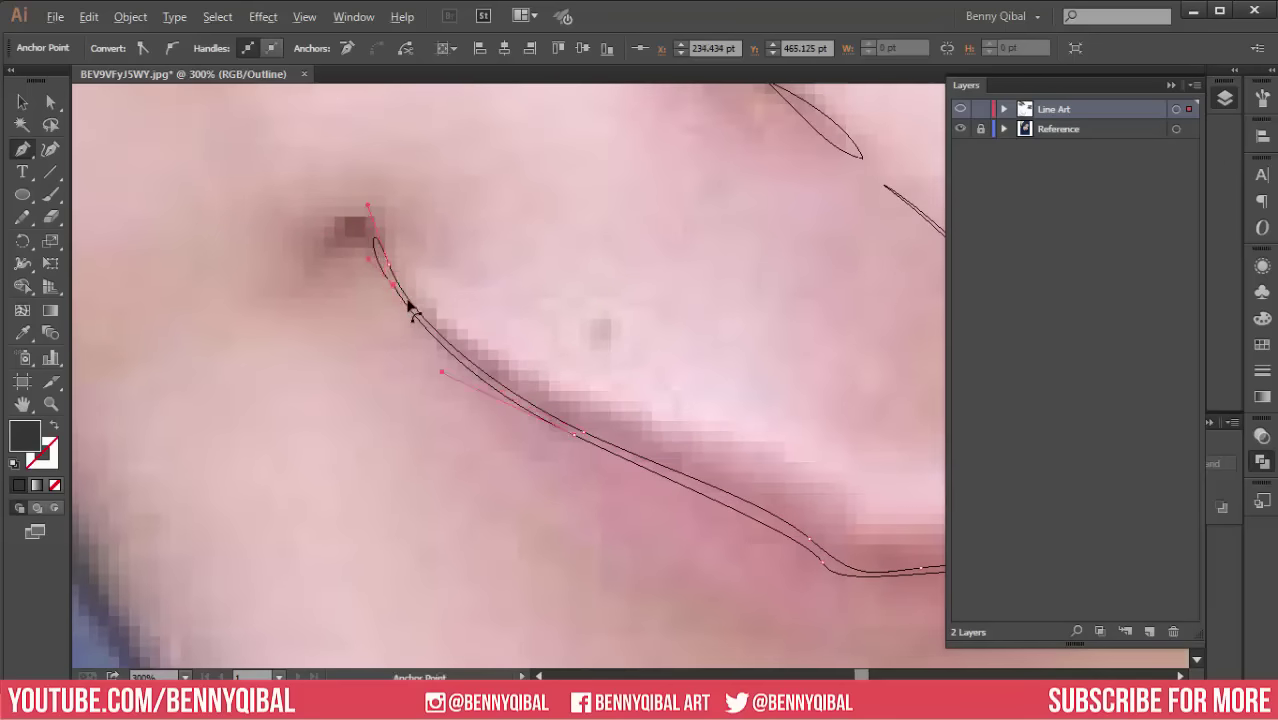
scroll(410, 310, down, 1)
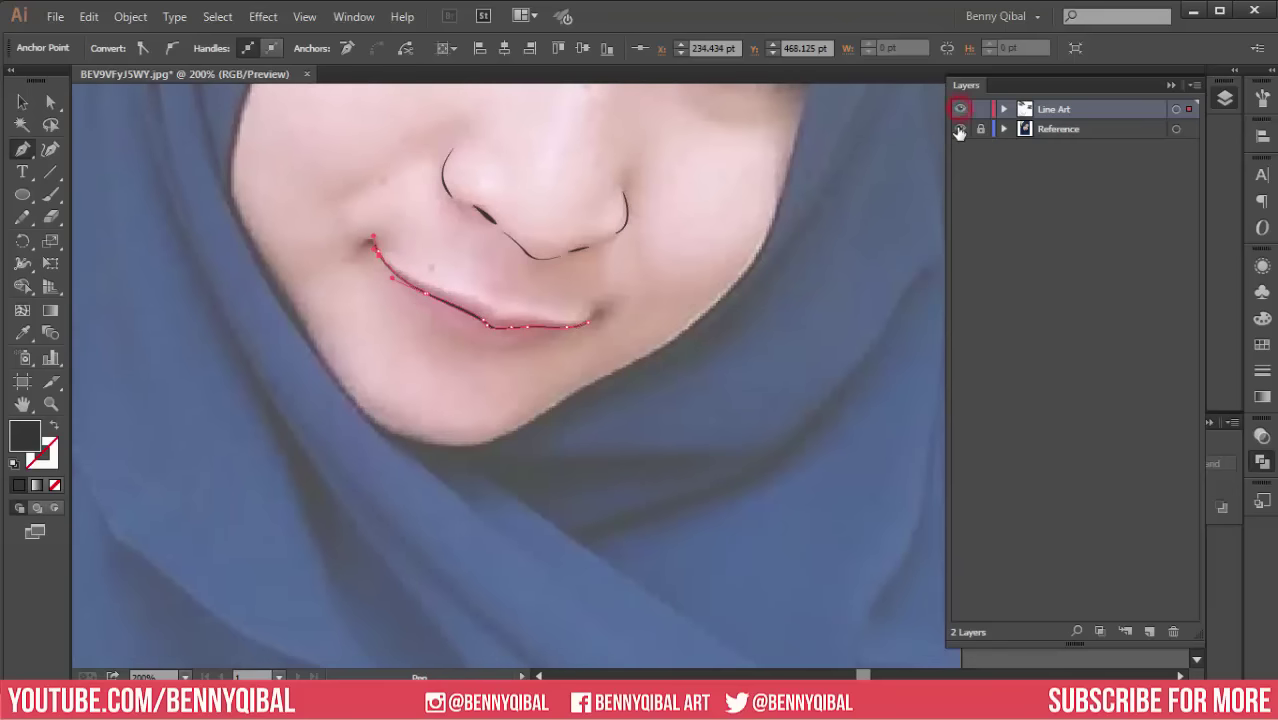
Step: Hide the reference photo to check the mouth line, then show it again
click(960, 129)
scroll(672, 313, down, 3)
ctrl+click(557, 363)
scroll(551, 342, up, 3)
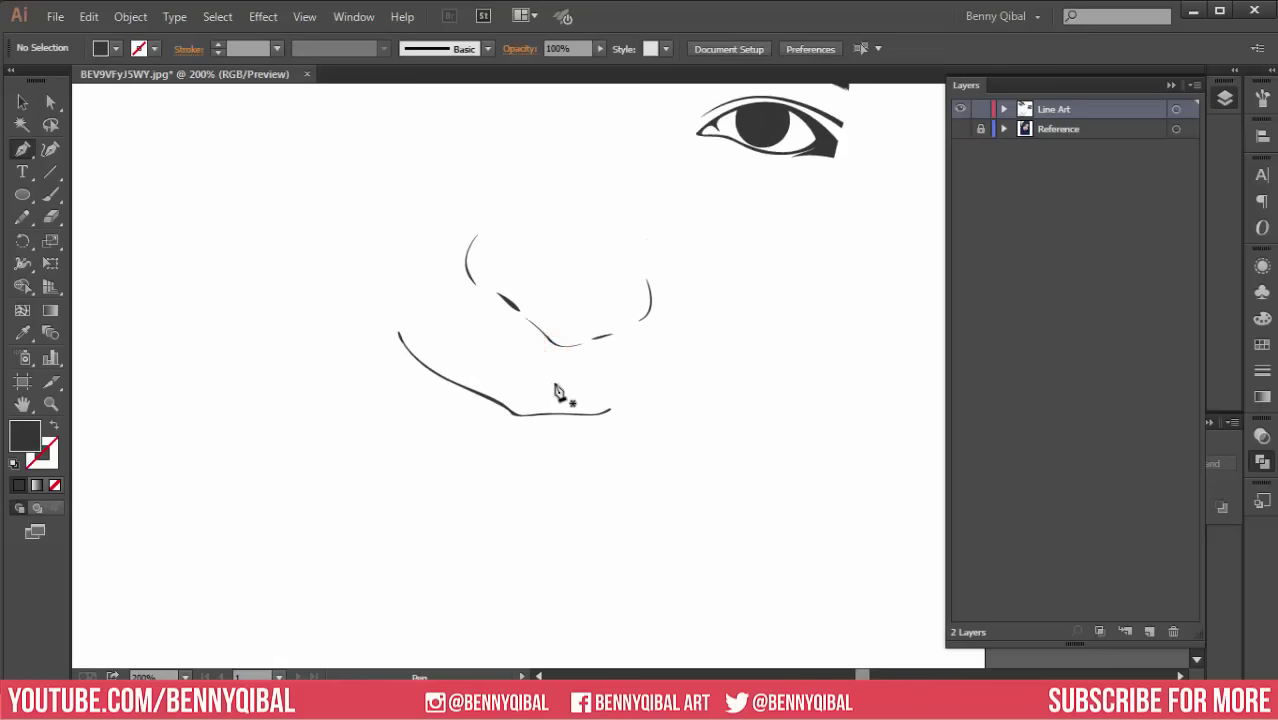
click(960, 129)
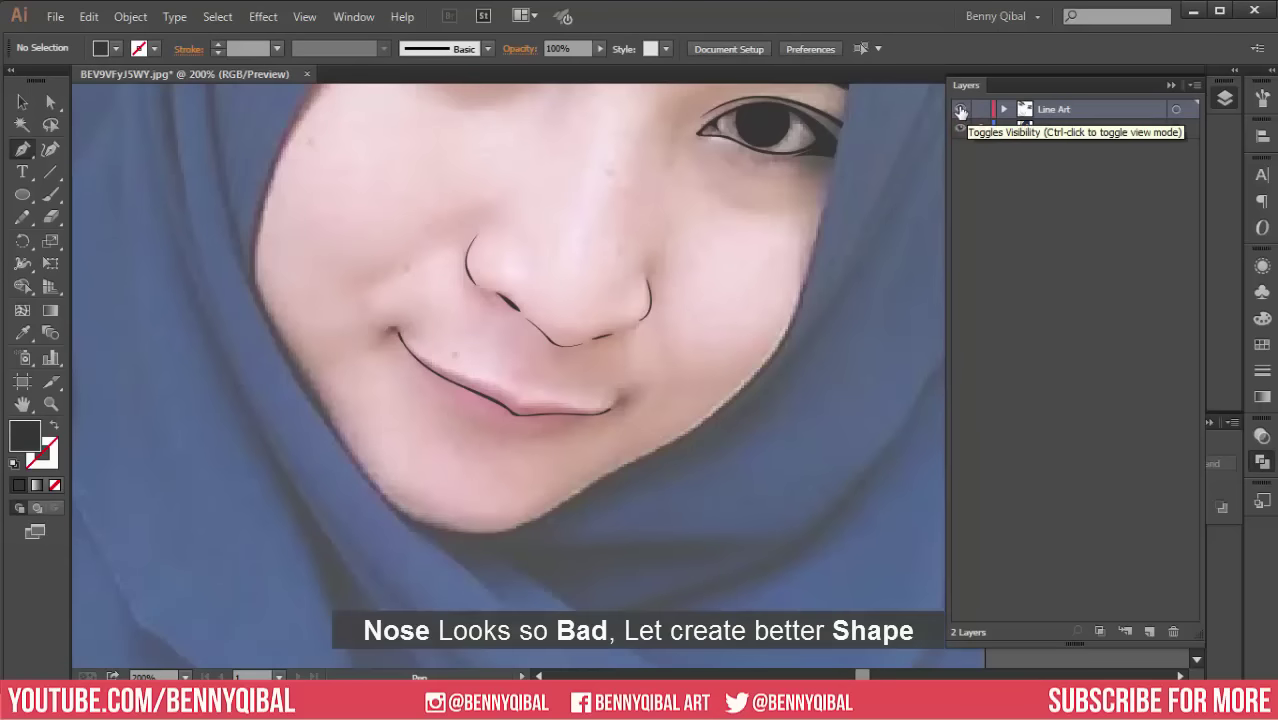
Step: In outline view, marquee-select the nose outlines and delete them with Edit > Clear
ctrl+click(960, 109)
mouse_move(741, 309)
mouse_down()
mouse_move(737, 256)
mouse_move(685, 285)
mouse_up()
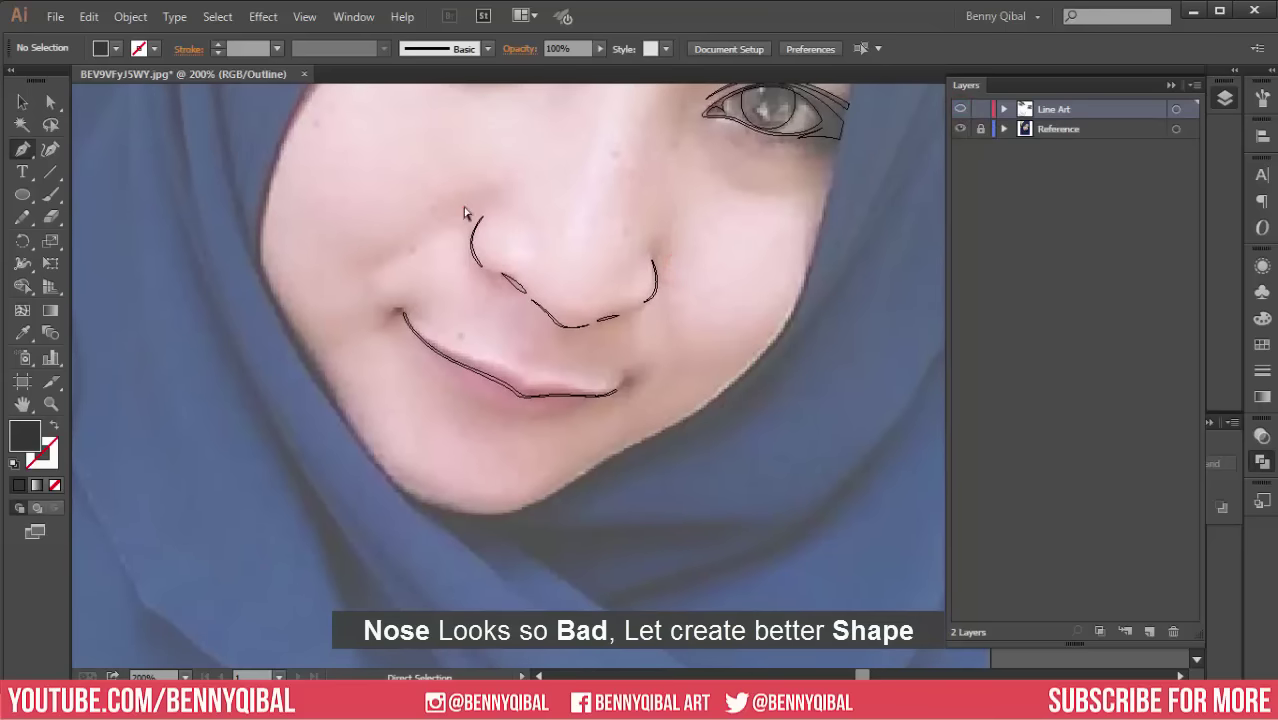
mouse_move(443, 189)
mouse_down()
mouse_move(733, 333)
mouse_move(716, 335)
mouse_up()
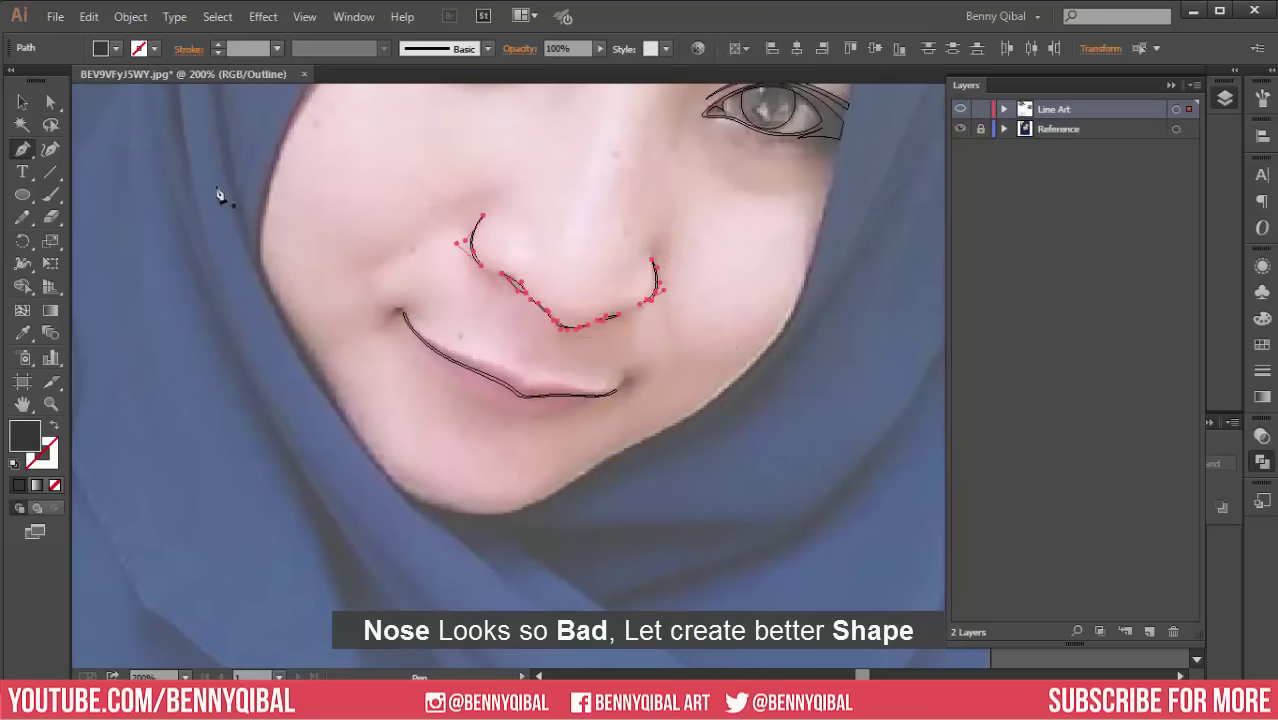
click(89, 16)
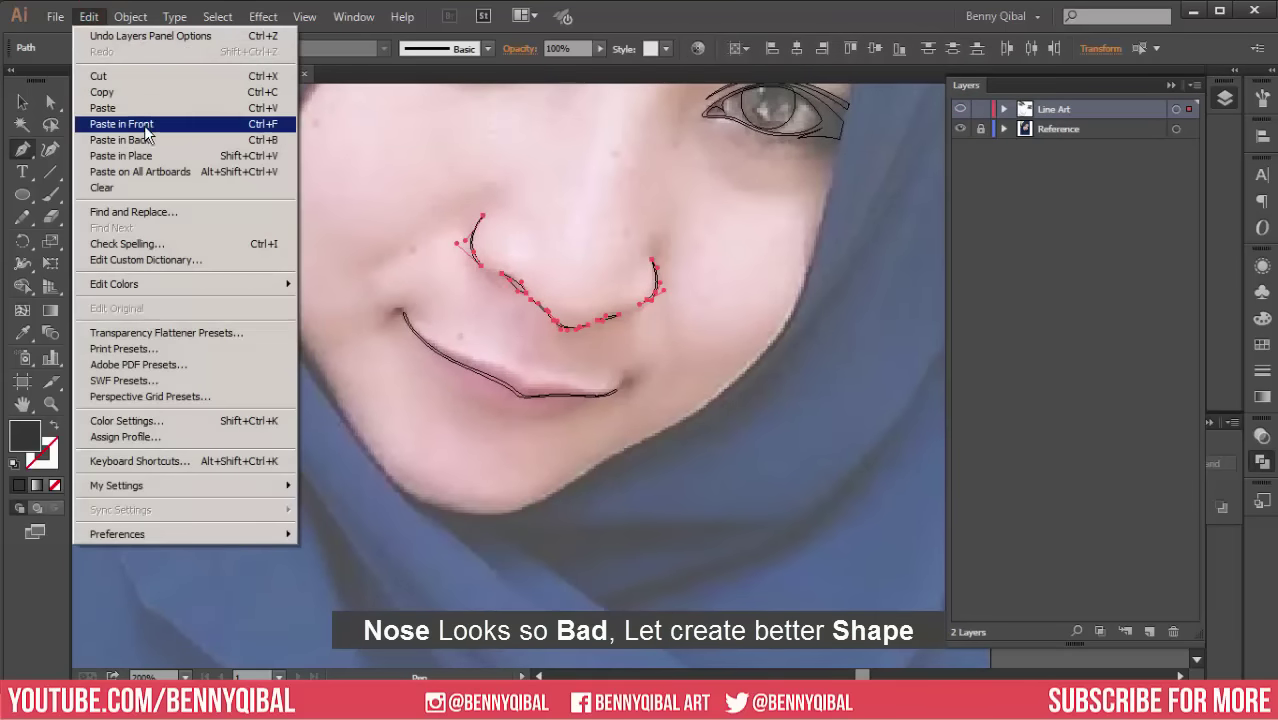
click(160, 188)
Step: Zoom out to the whole artboard in Preview, toggling the reference photo off and on
key(ctrl+minus)
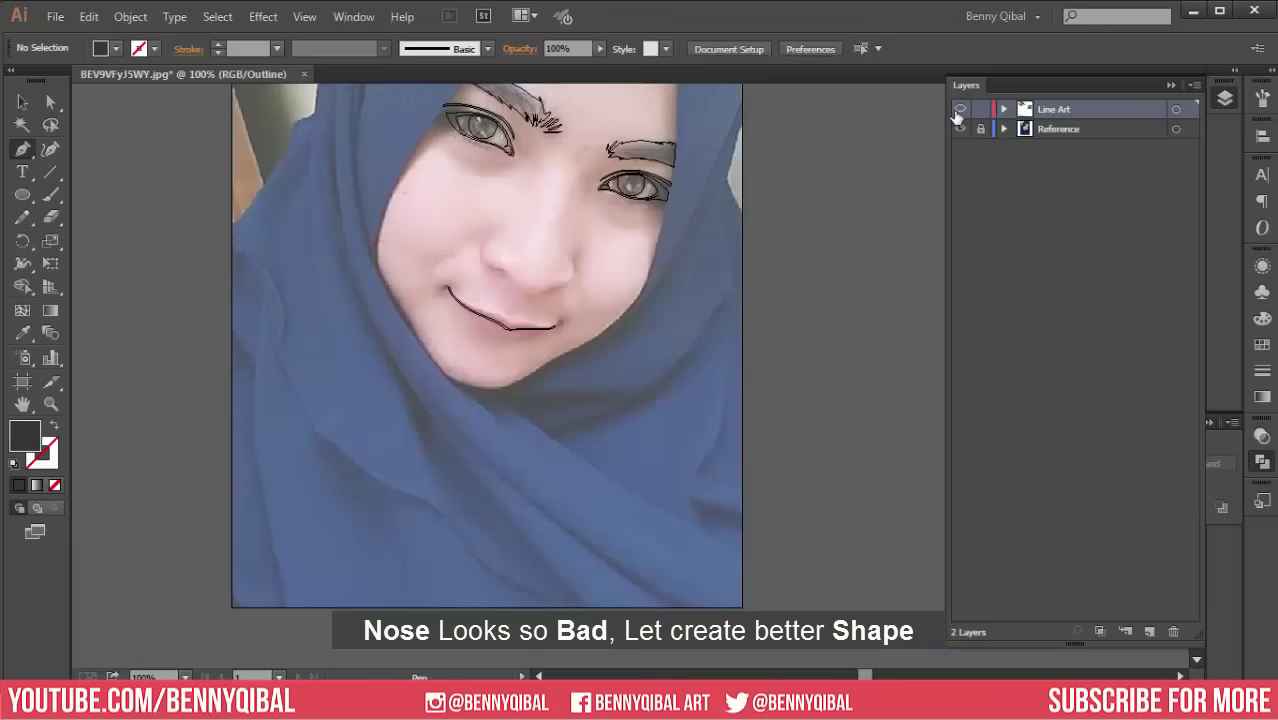
key(ctrl+y)
click(959, 128)
key(ctrl+minus)
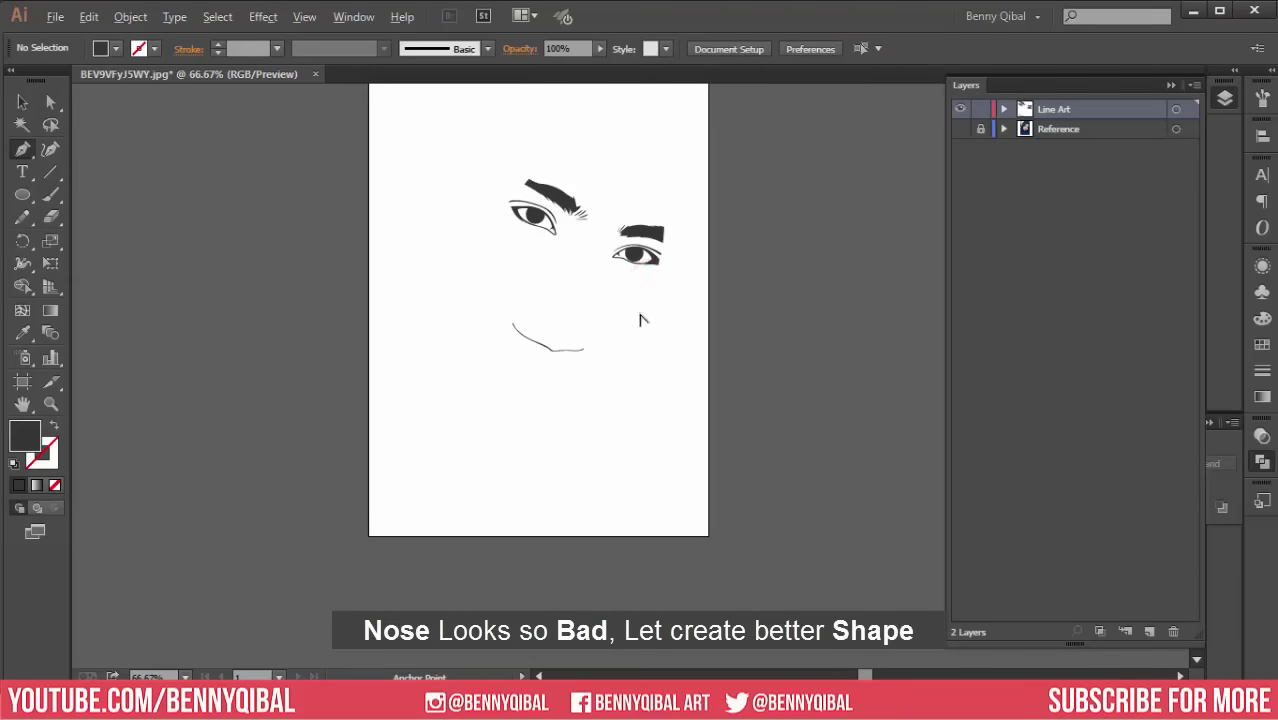
scroll(641, 319, up, 2)
click(959, 128)
scroll(437, 329, up, 2)
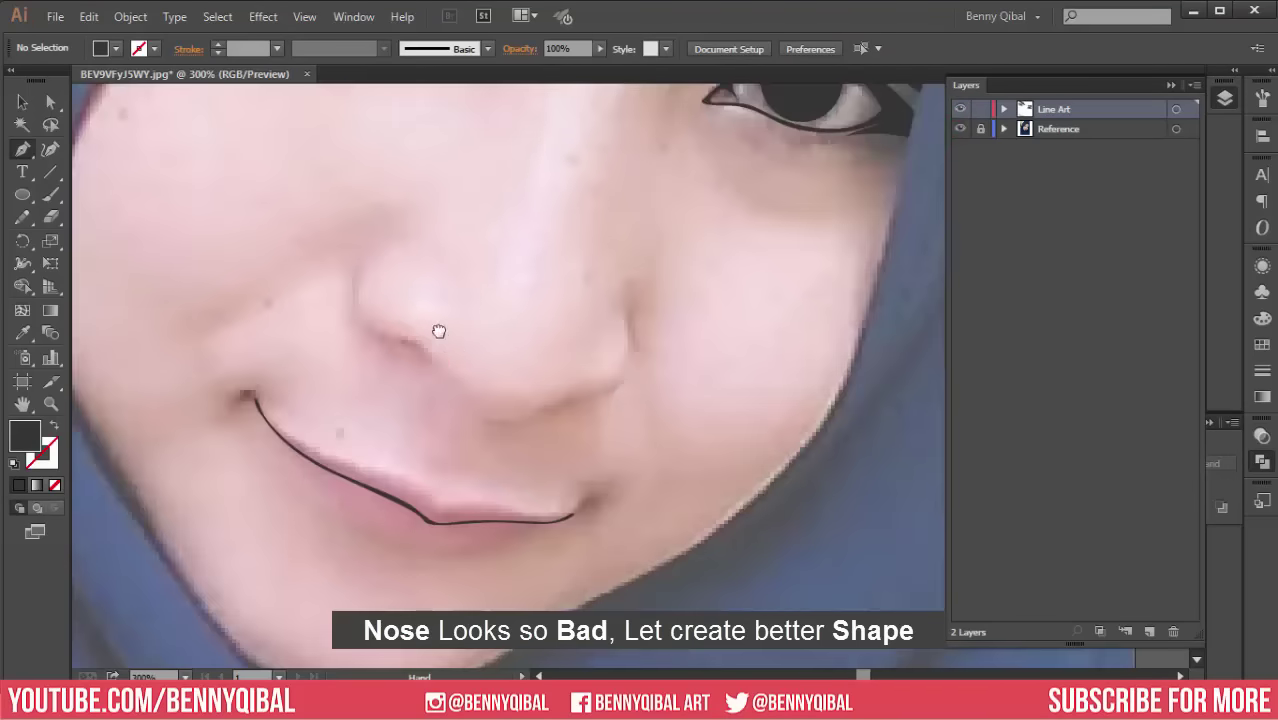
scroll(439, 331, up, 1)
Step: Start the new nose line on the left side and curve it under the tip to the right nostril
scroll(420, 310, up, 1)
mouse_move(371, 290)
mouse_down()
mouse_move(401, 292)
mouse_move(422, 319)
mouse_move(416, 336)
mouse_move(354, 286)
mouse_move(353, 357)
mouse_move(367, 373)
mouse_up()
click(325, 166)
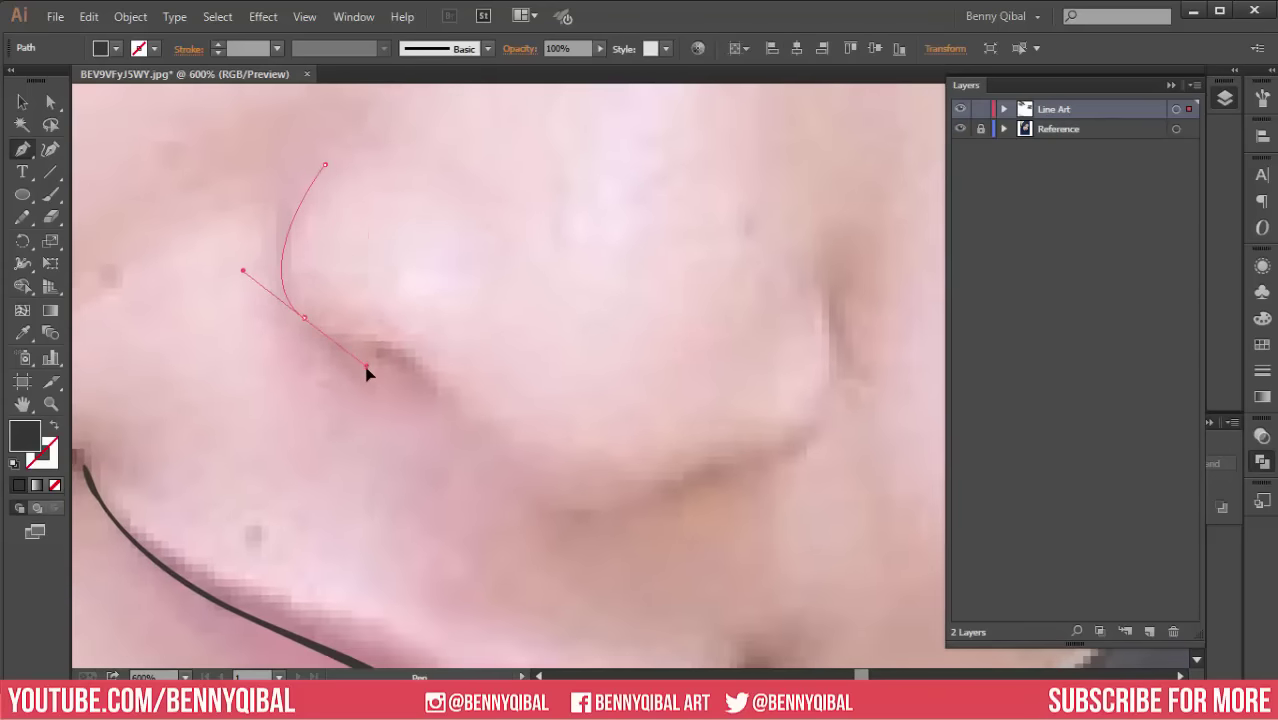
mouse_move(455, 401)
mouse_down()
mouse_move(416, 294)
mouse_move(485, 430)
mouse_up()
key(ctrl+y)
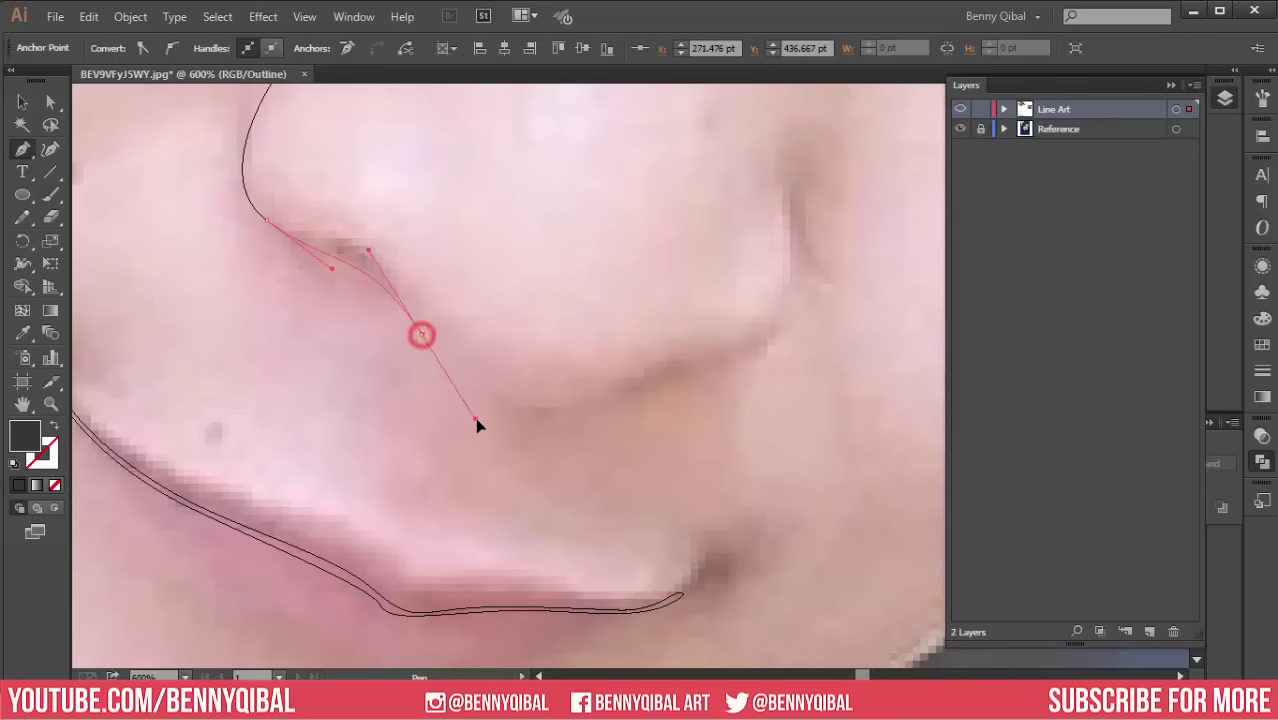
drag(608, 400, 675, 388)
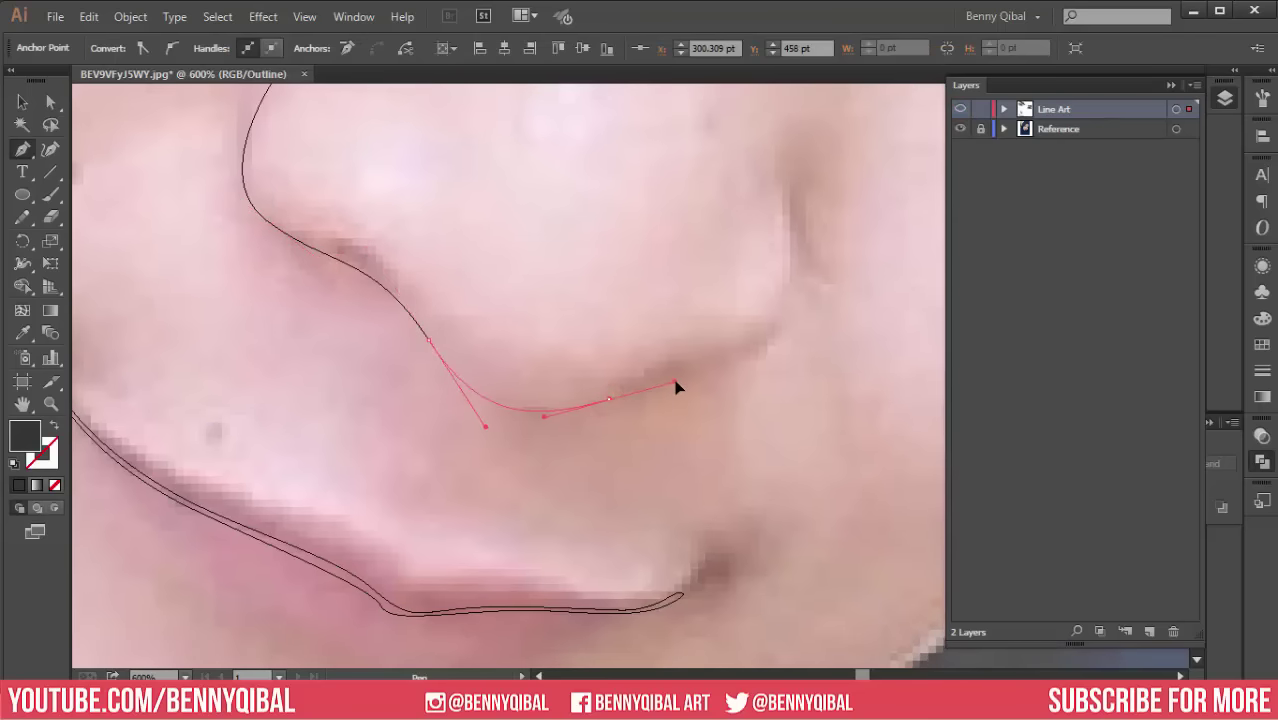
mouse_move(766, 336)
mouse_down()
mouse_move(793, 302)
mouse_move(779, 367)
mouse_up()
drag(750, 228, 760, 228)
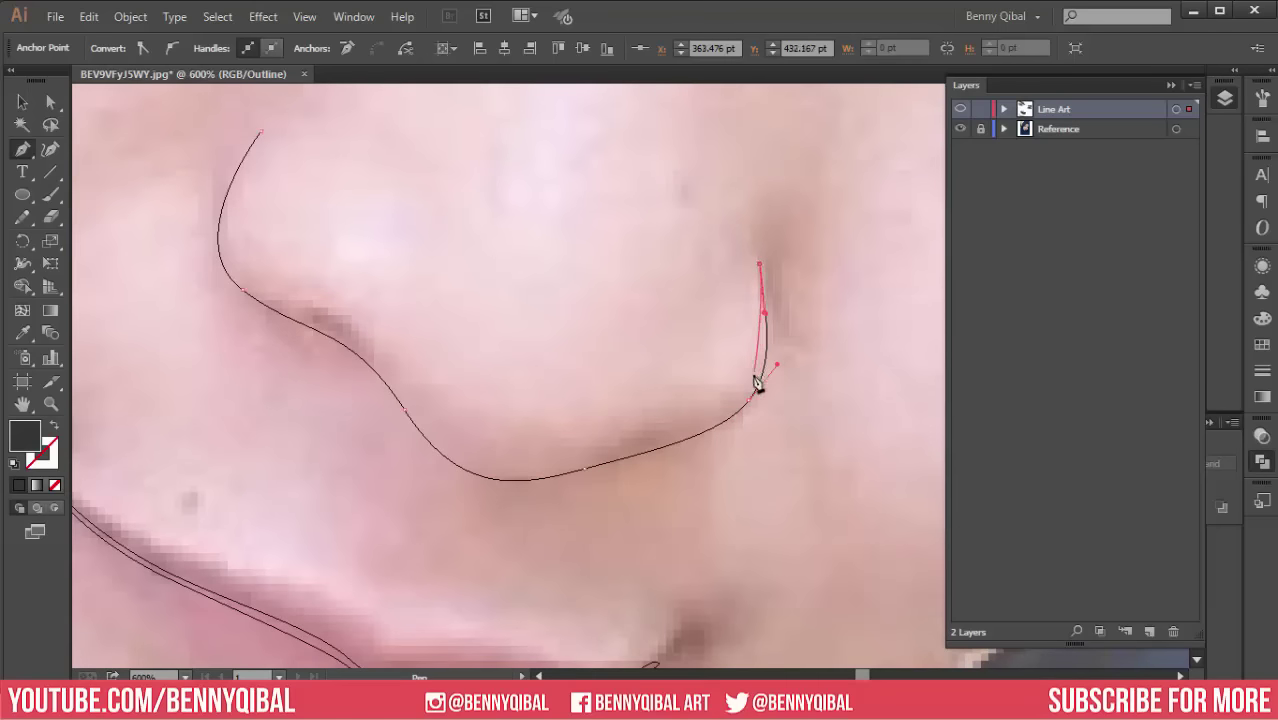
Step: Carry the nose line back along the lower nose curve to its upper end
drag(735, 405, 702, 438)
drag(604, 451, 558, 484)
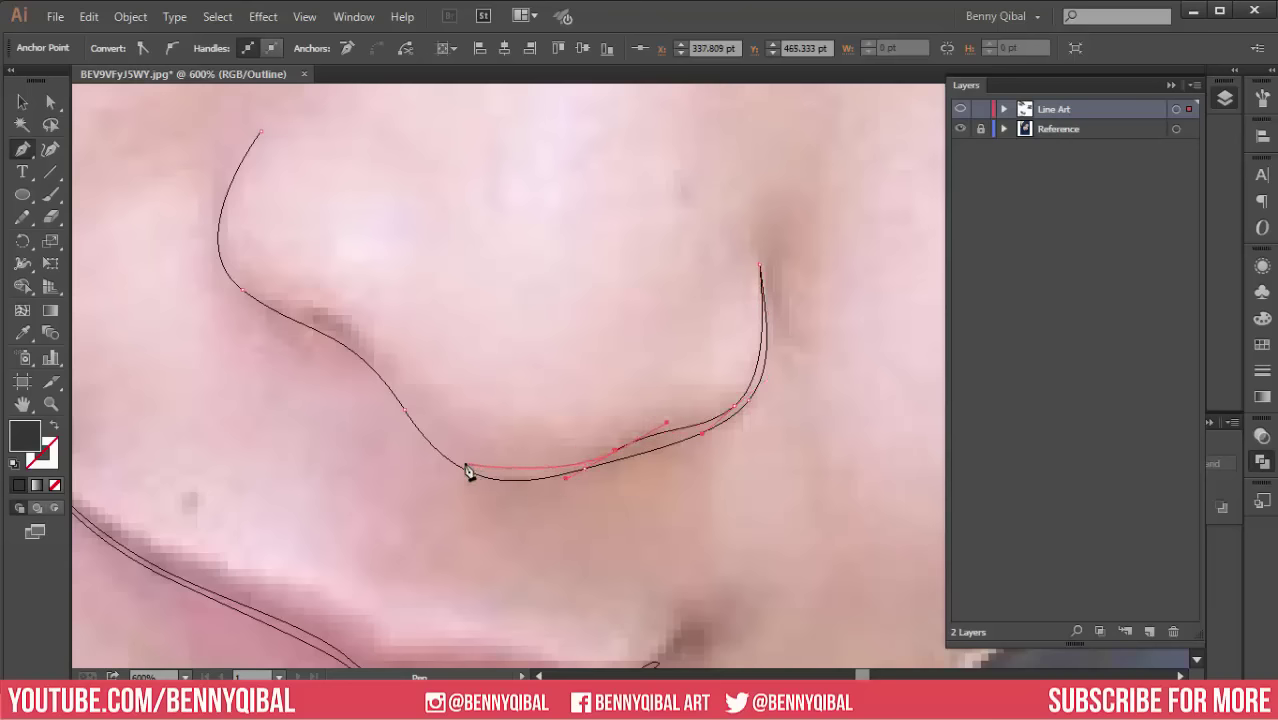
drag(456, 451, 391, 396)
ctrl+click(348, 328)
mouse_move(390, 331)
mouse_down()
mouse_move(338, 318)
mouse_move(380, 388)
mouse_move(338, 343)
mouse_up()
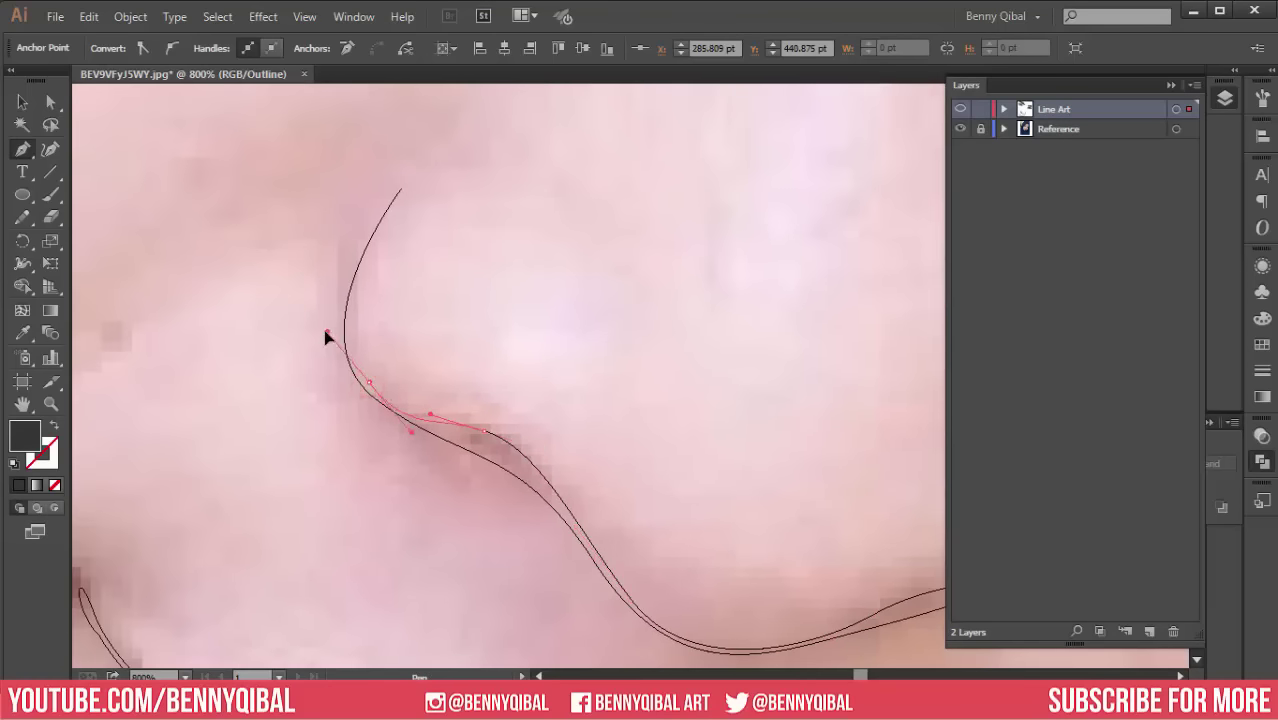
mouse_move(401, 189)
mouse_down()
mouse_move(422, 165)
mouse_move(405, 232)
mouse_up()
Step: Zoom in on the nose curve and select its anchors with Direct Selection
key(ctrl+minus)
key(ctrl+minus)
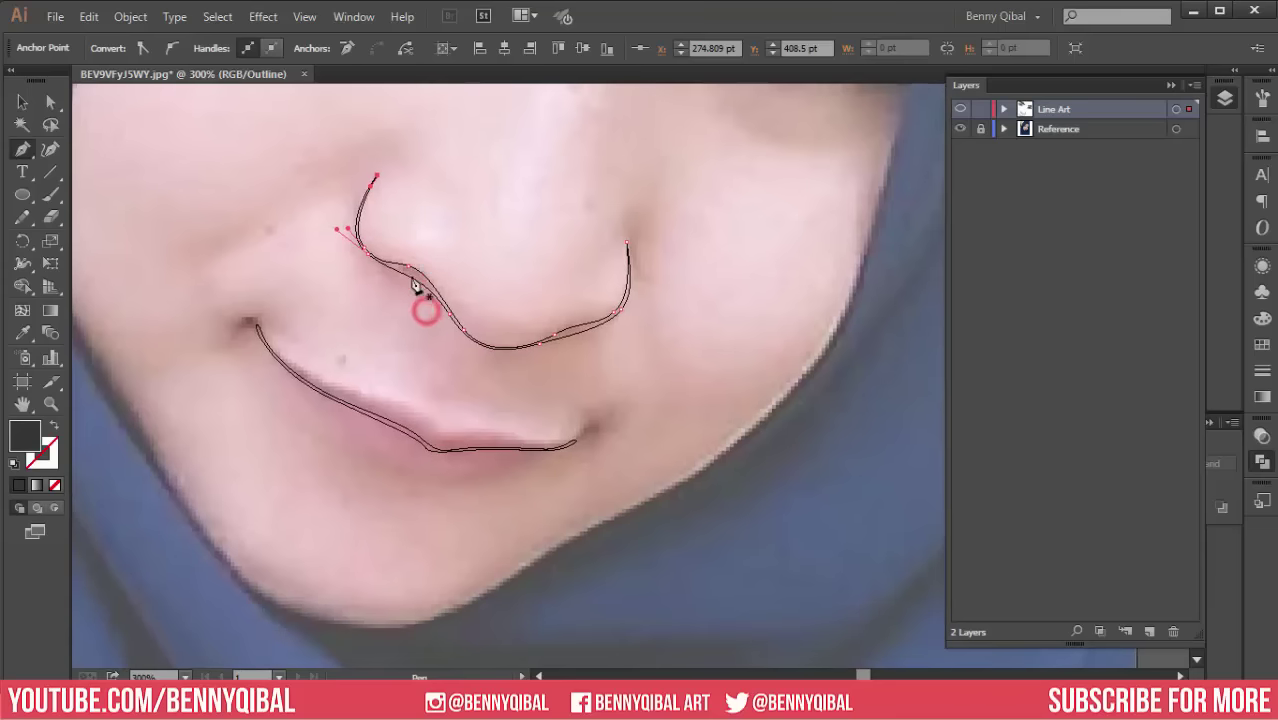
key(ctrl+minus)
drag(426, 289, 450, 299)
scroll(565, 360, up, 1)
scroll(540, 340, up, 1)
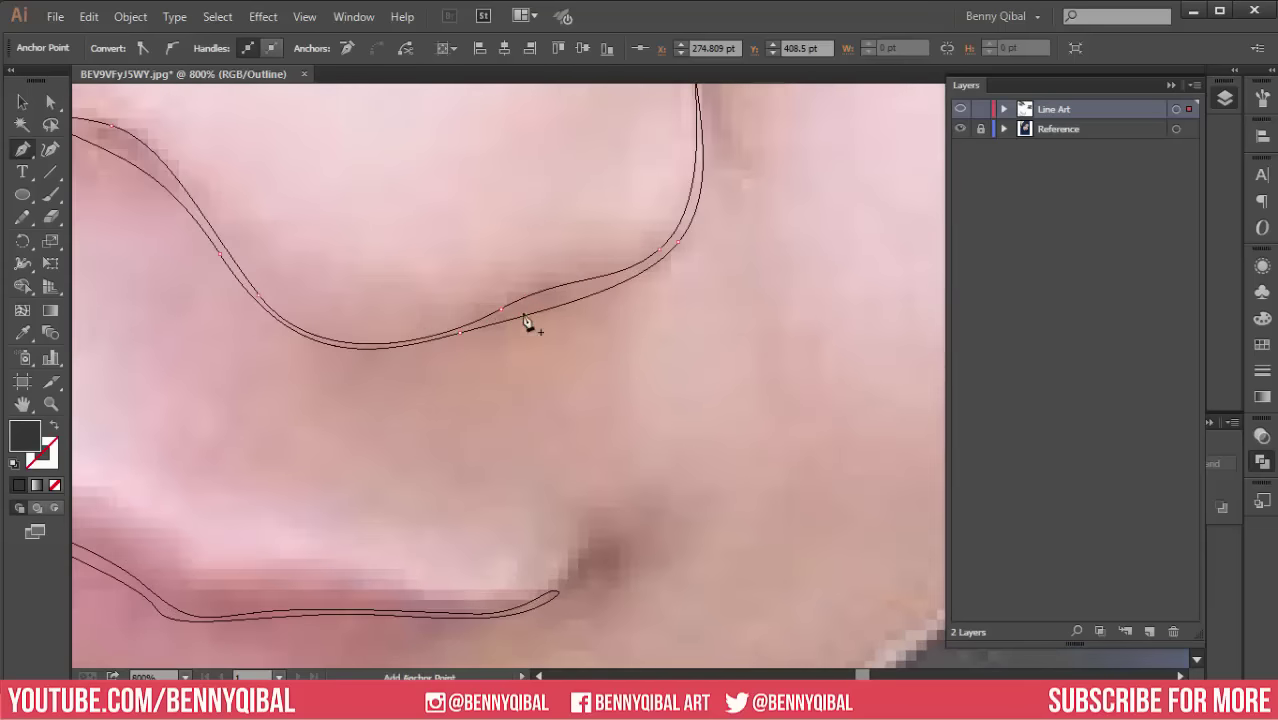
click(45, 104)
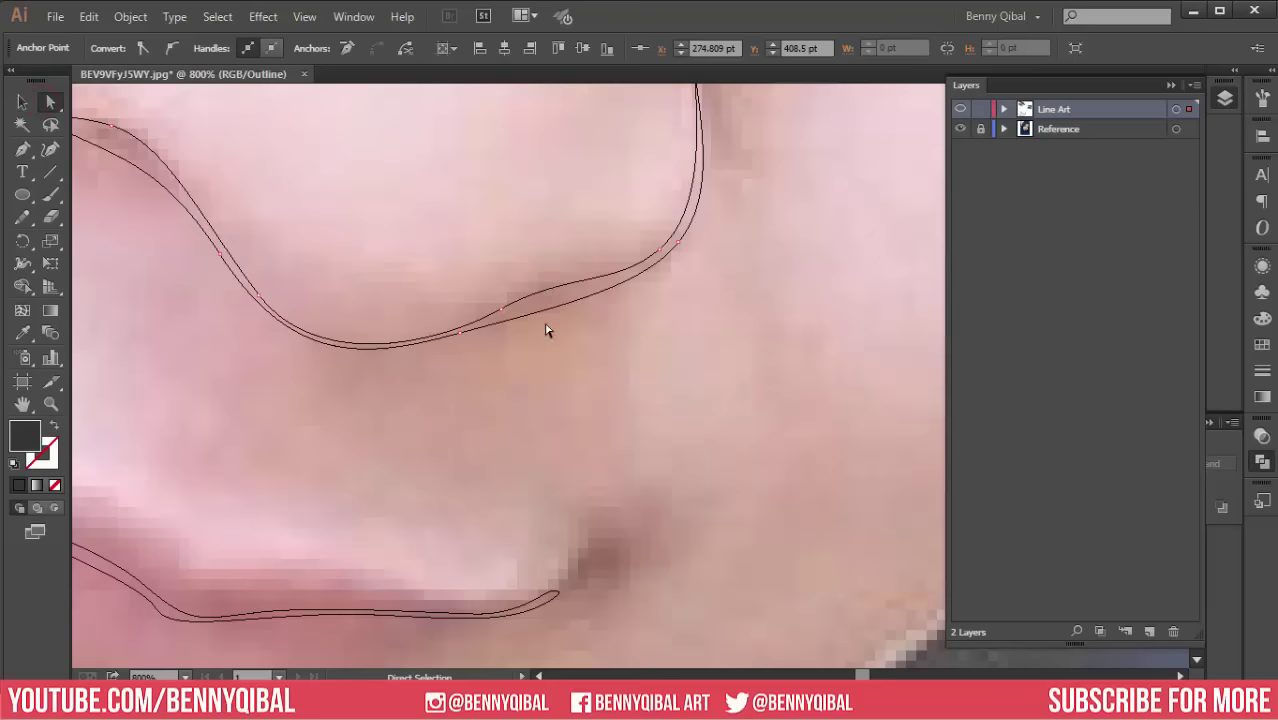
click(551, 311)
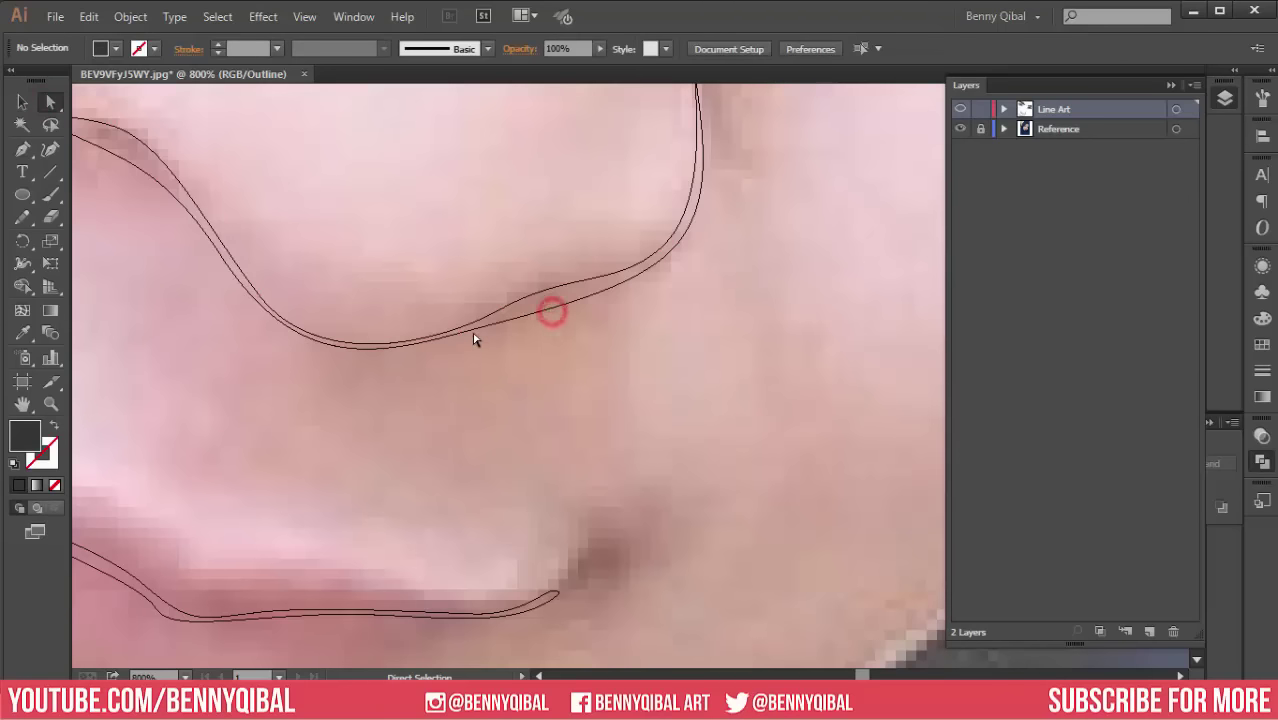
click(556, 341)
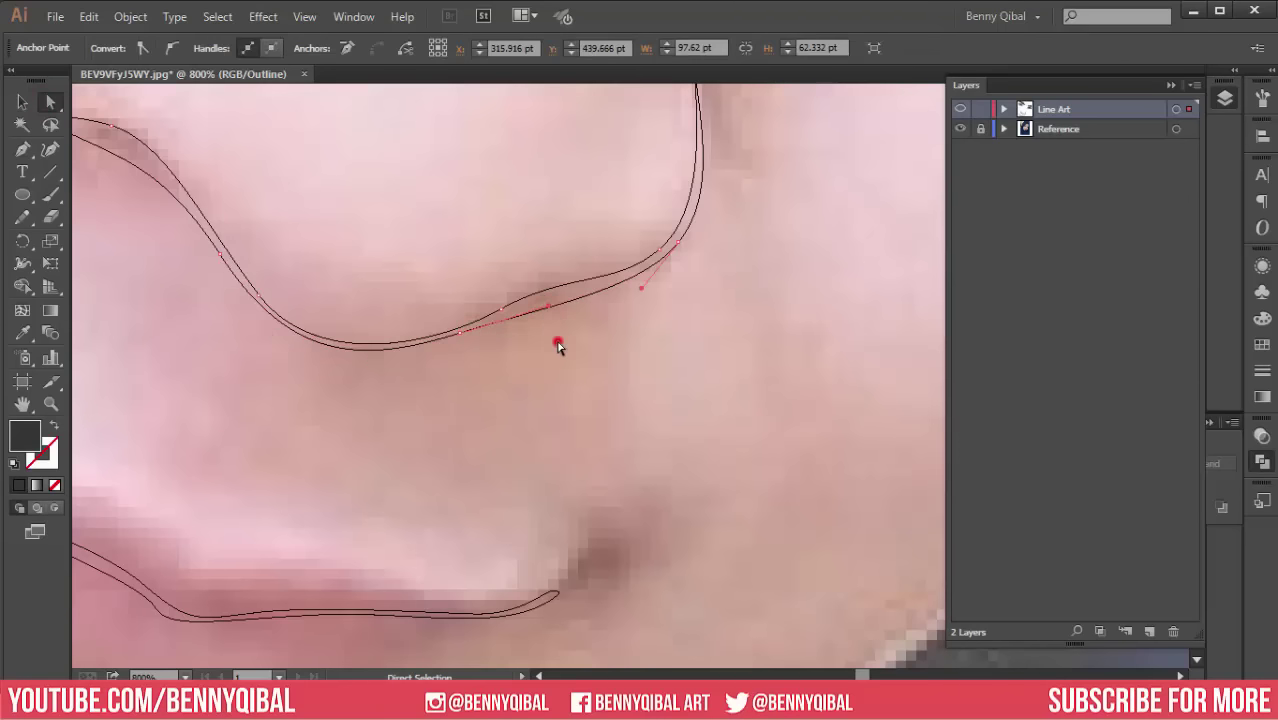
Step: Drag an anchor handle and a curve segment so the nose line follows the nostril
scroll(525, 360, down, 1)
scroll(577, 326, up, 2)
click(592, 312)
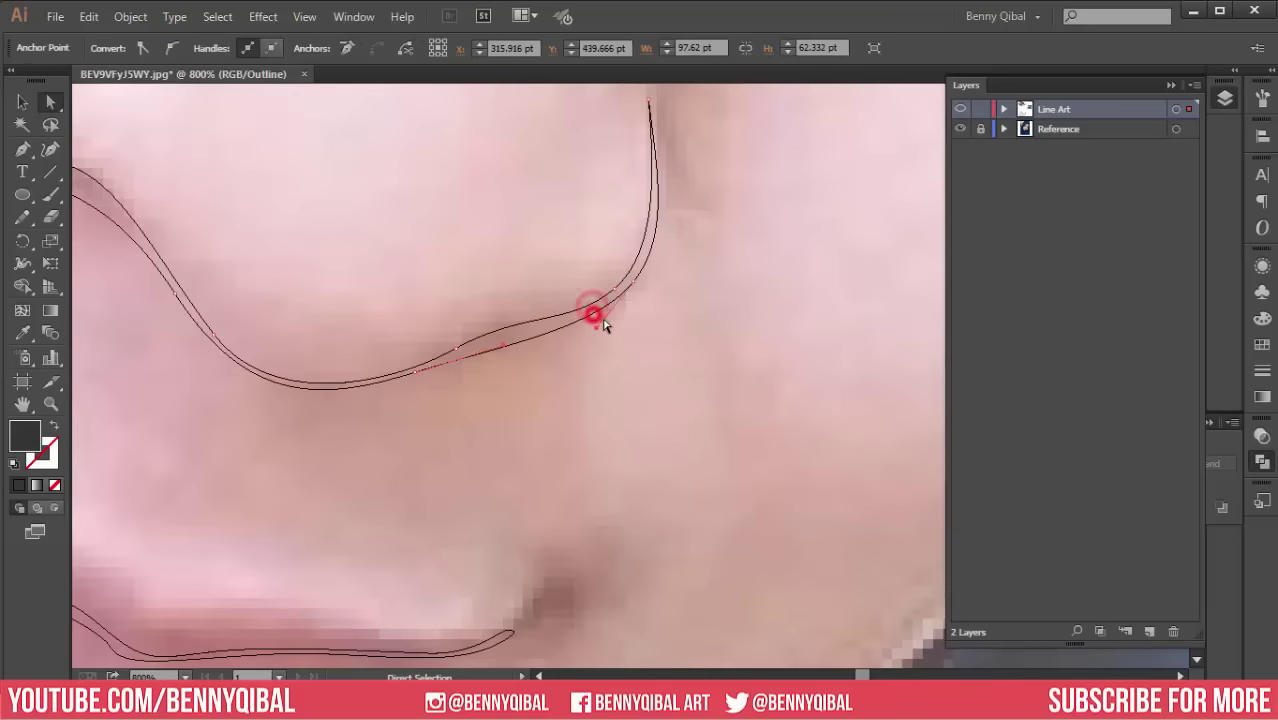
scroll(595, 315, up, 1)
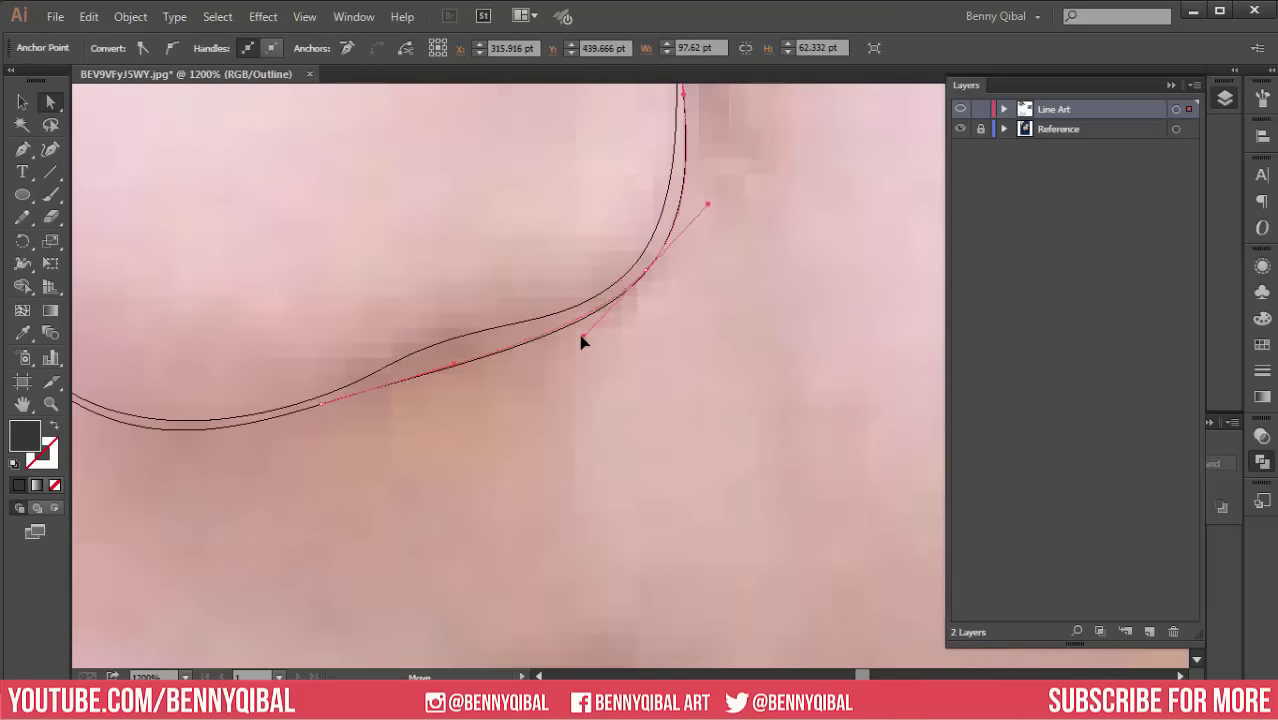
drag(595, 340, 574, 337)
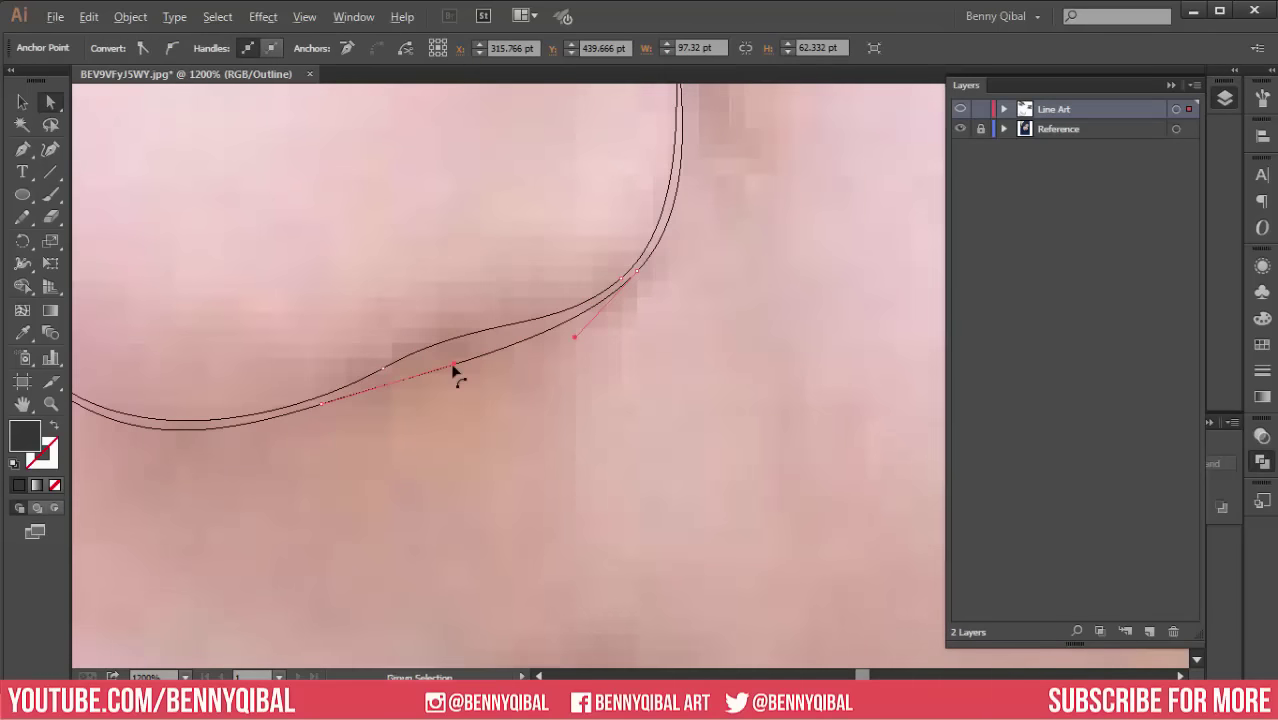
drag(453, 369, 453, 350)
click(357, 258)
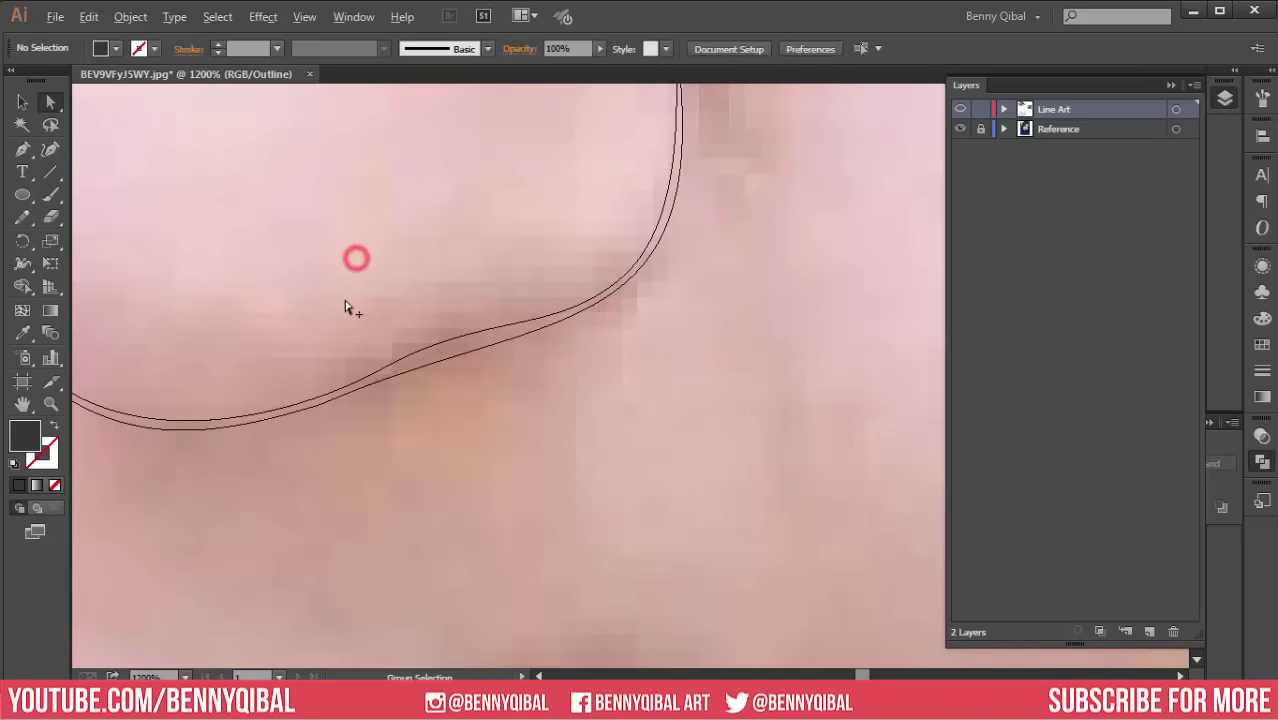
Step: Reshape another nose segment, nudge an anchor up, and join the selected points with Ctrl+J
scroll(335, 305, down, 3)
scroll(461, 362, up, 1)
scroll(430, 345, up, 1)
click(414, 334)
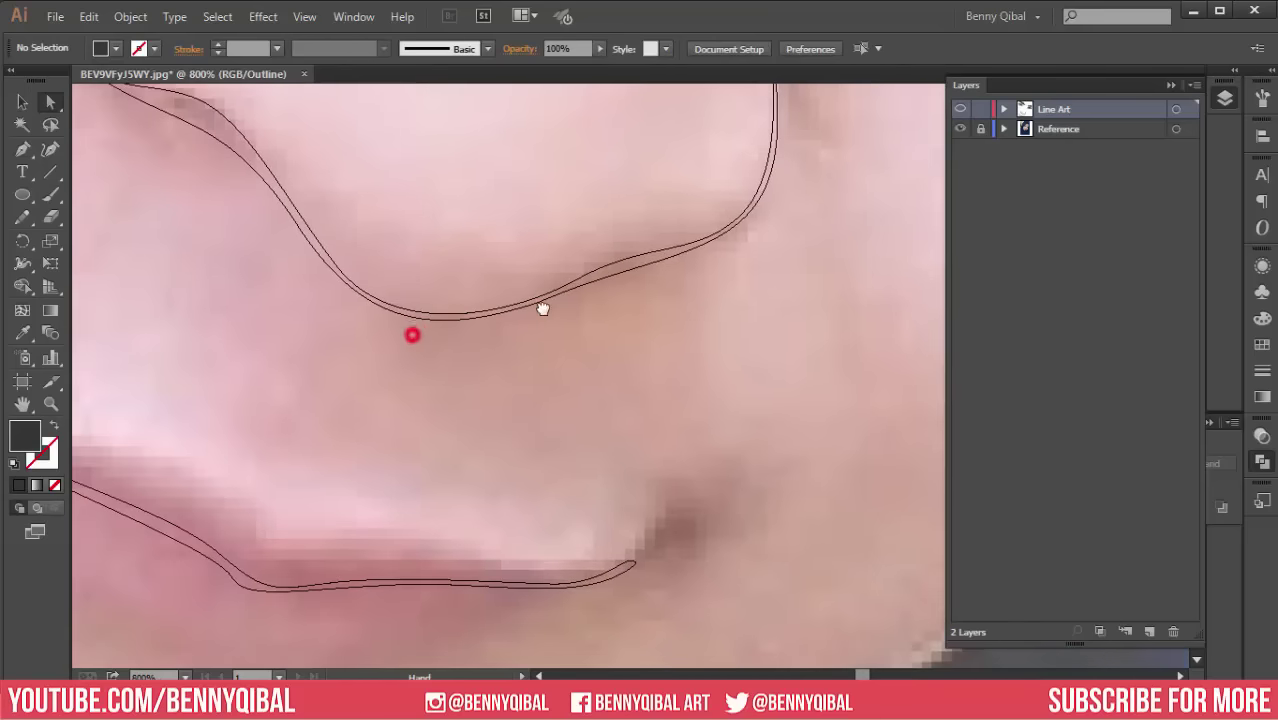
scroll(640, 285, up, 1)
click(642, 281)
mouse_move(617, 278)
mouse_down()
mouse_move(612, 265)
mouse_move(565, 281)
mouse_up()
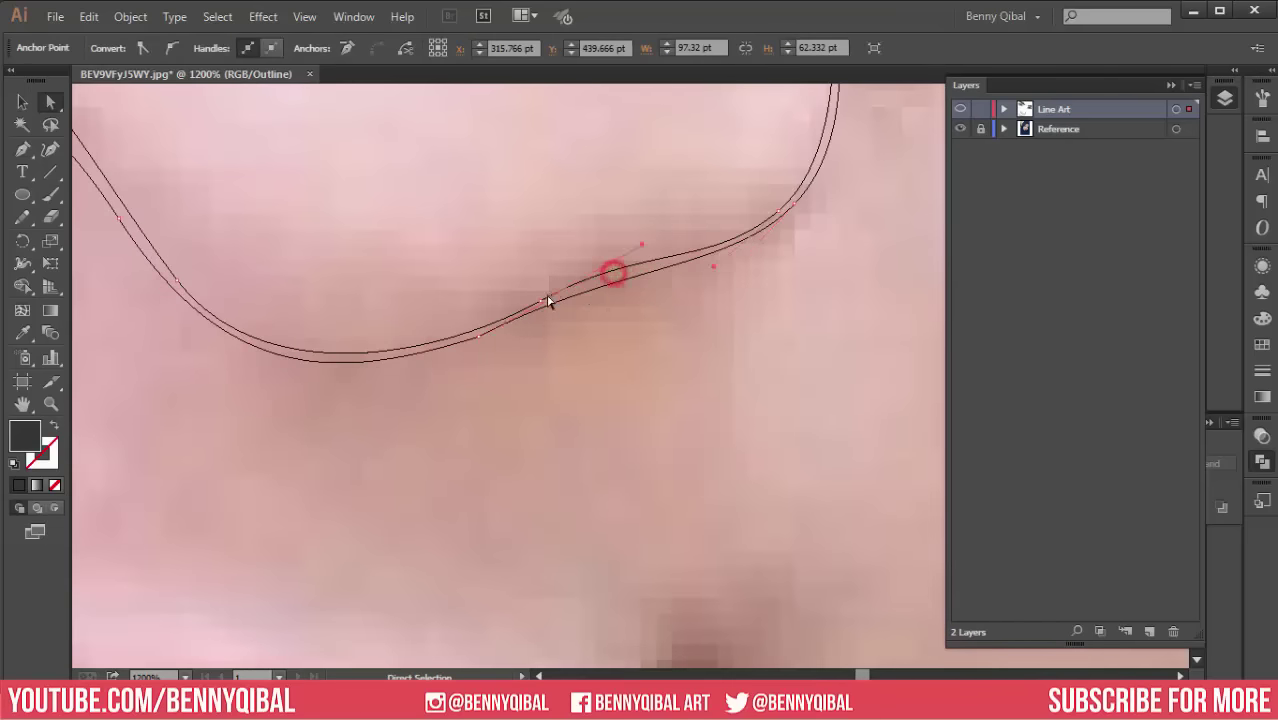
click(539, 301)
drag(543, 305, 545, 293)
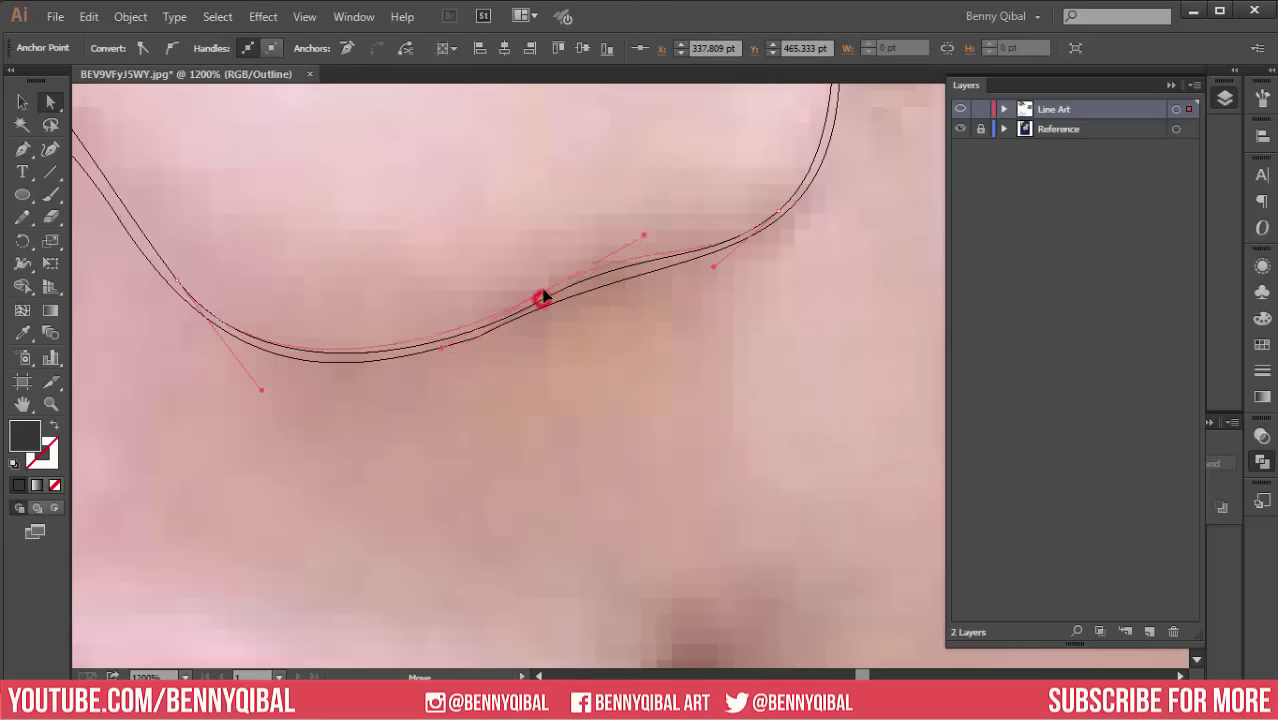
shift+click(446, 350)
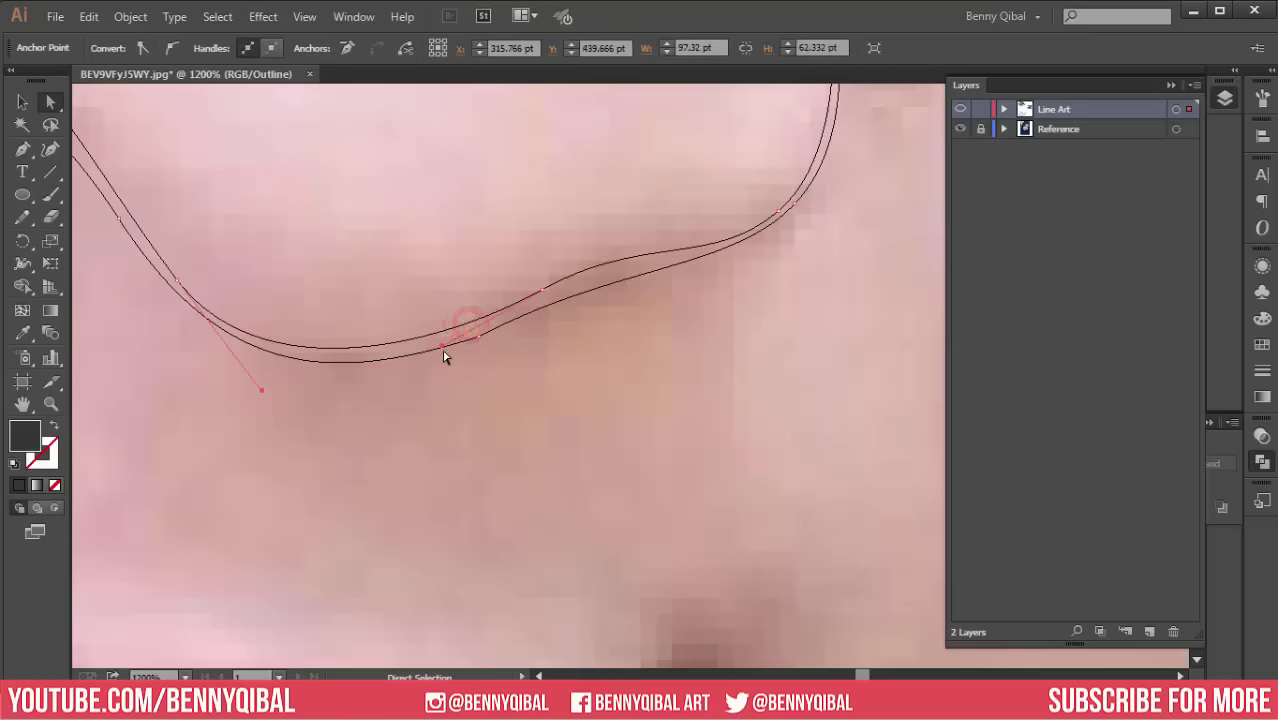
key(ctrl+j)
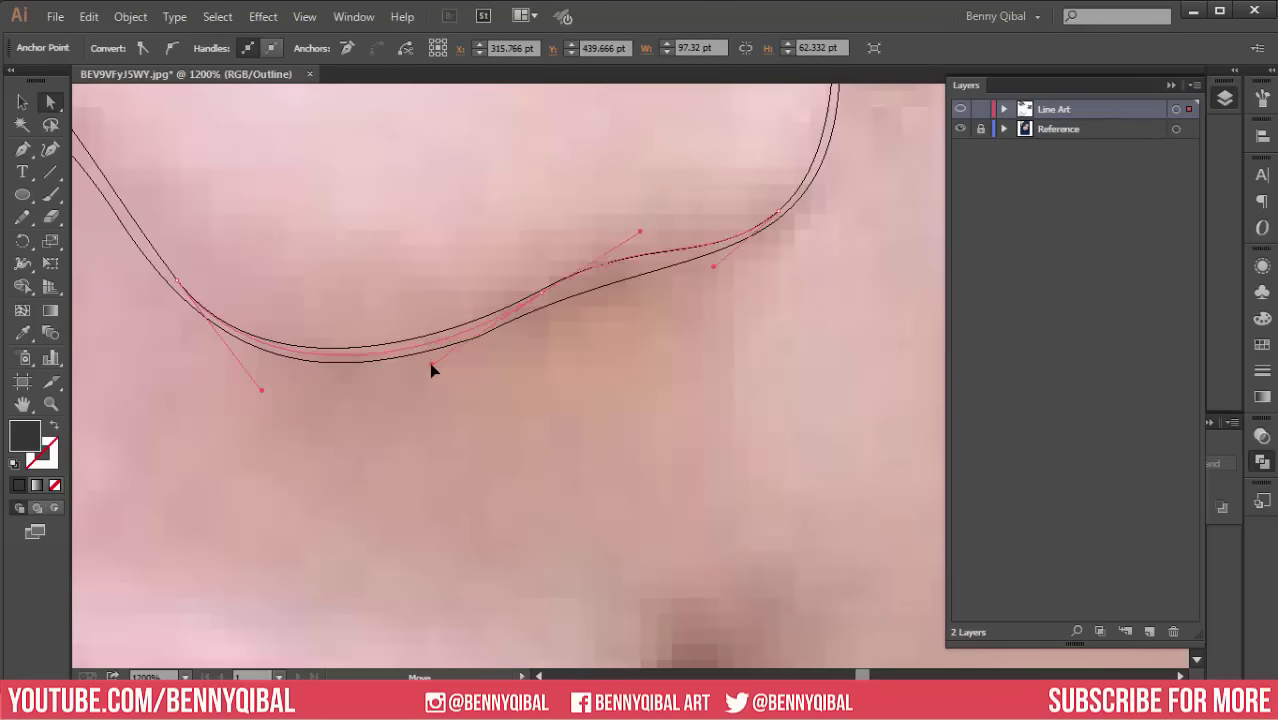
Step: Deselect the finished nose line and zoom out to the eyes and brows
click(459, 260)
key(ctrl+minus)
key(ctrl+minus)
key(ctrl+minus)
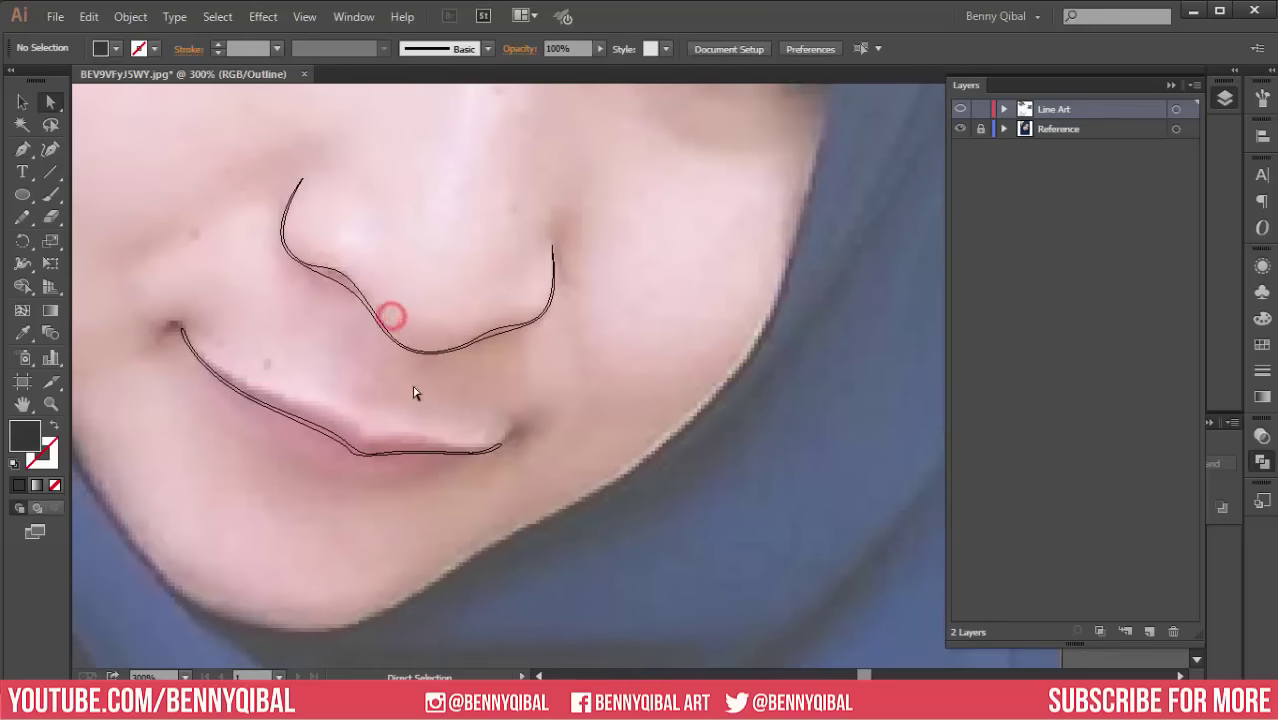
key(ctrl+minus)
key(ctrl+minus)
drag(457, 411, 387, 525)
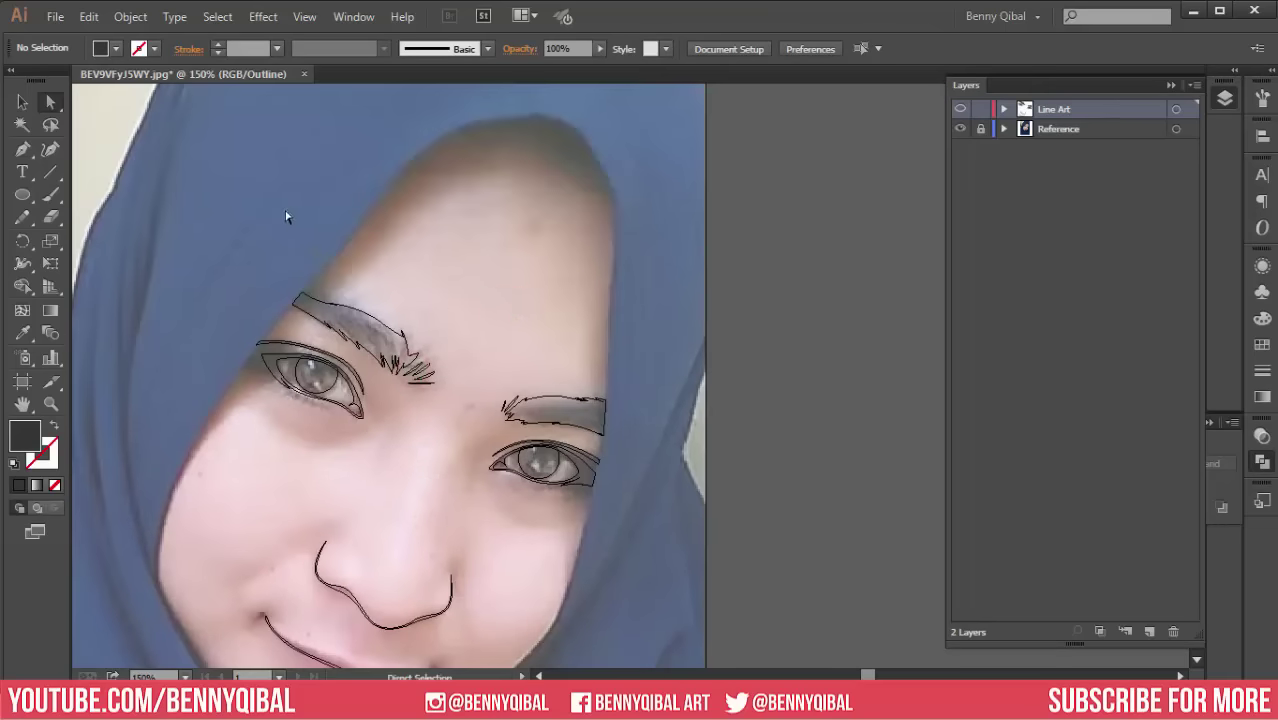
Step: Pen-draw a smooth closed path around the face opening from forehead to chin, then fit the view
click(22, 148)
key(ctrl+plus)
key(ctrl+plus)
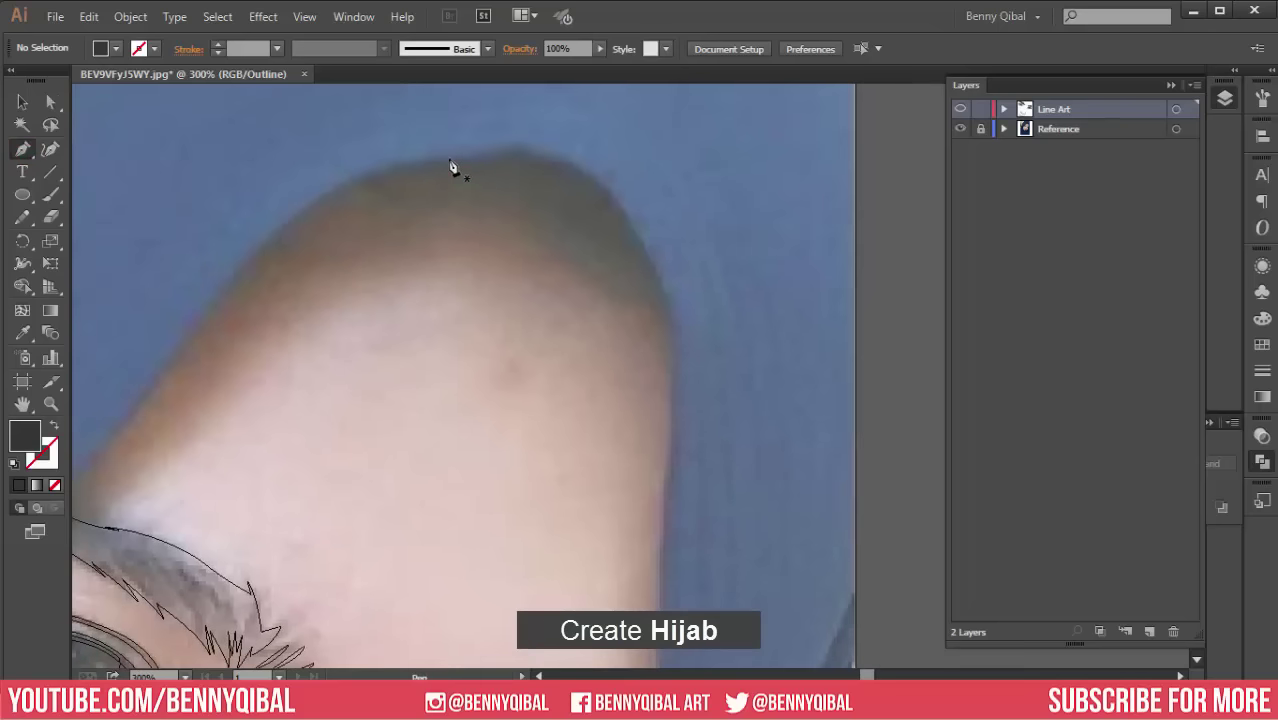
drag(582, 177, 628, 226)
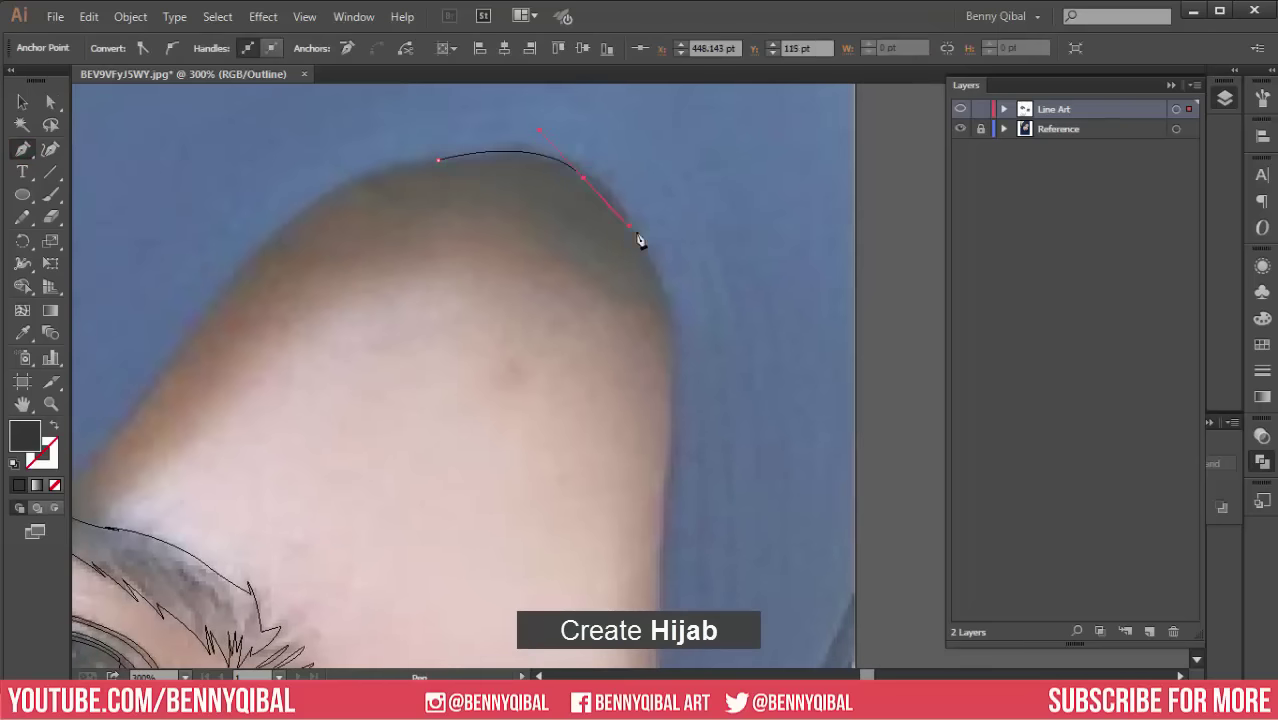
drag(689, 401, 675, 346)
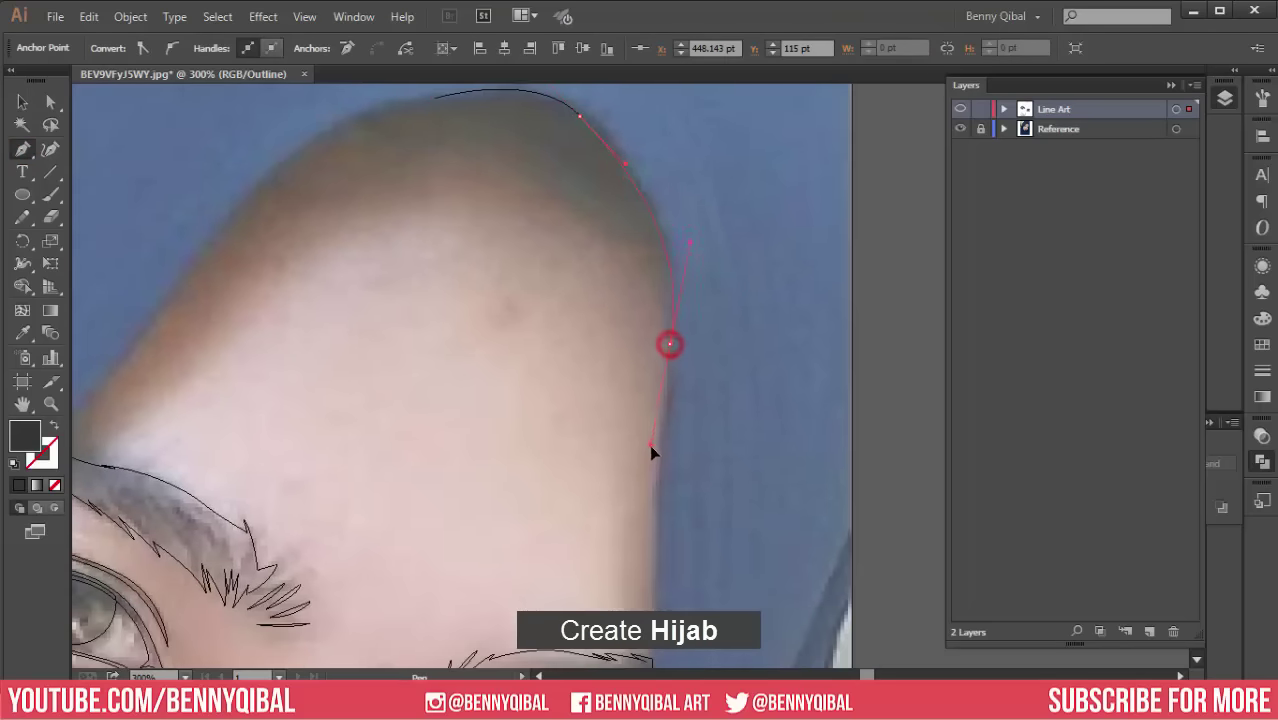
scroll(665, 469, down, 10)
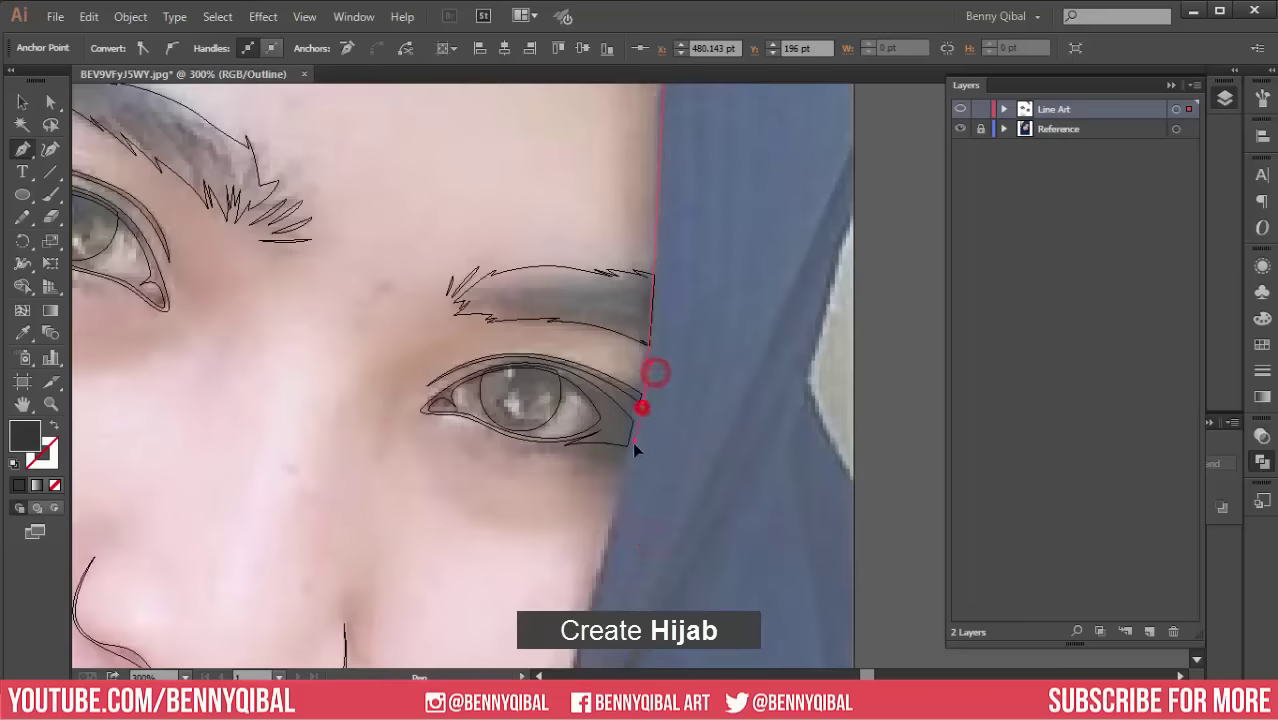
scroll(631, 418, down, 5)
scroll(533, 447, down, 3)
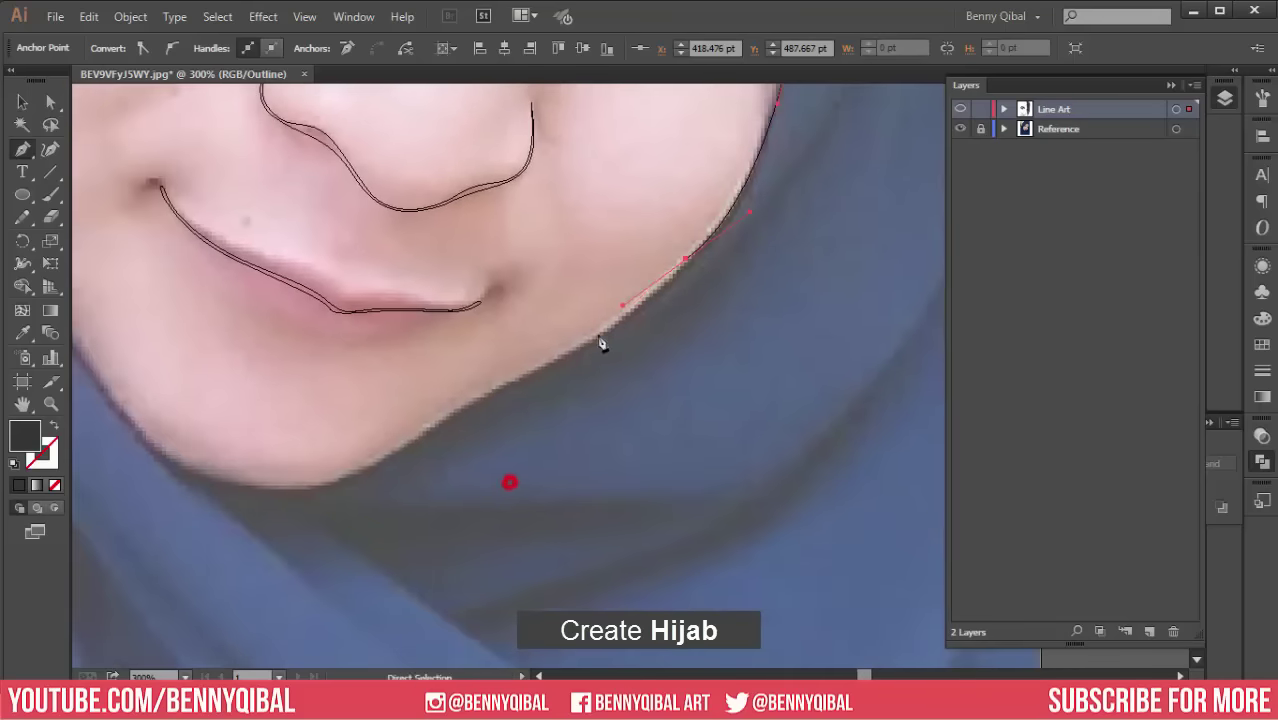
mouse_move(491, 393)
mouse_down()
mouse_move(400, 430)
mouse_move(549, 279)
mouse_up()
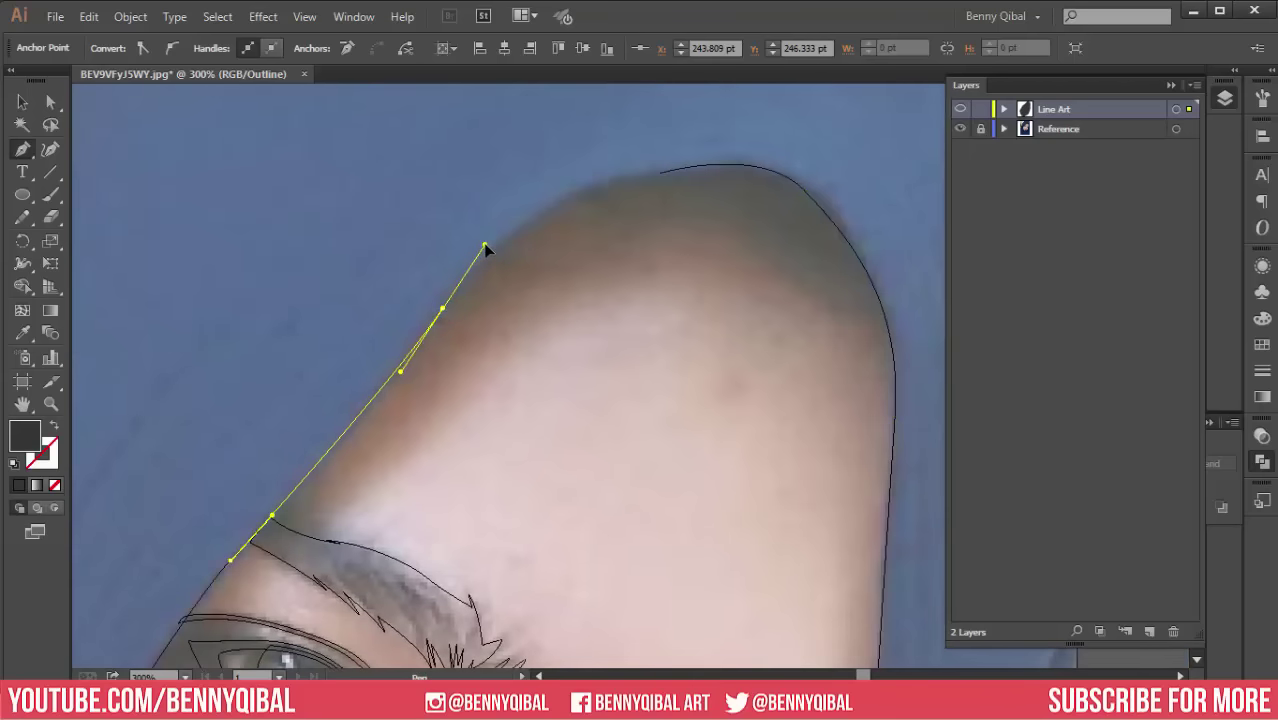
drag(537, 255, 594, 255)
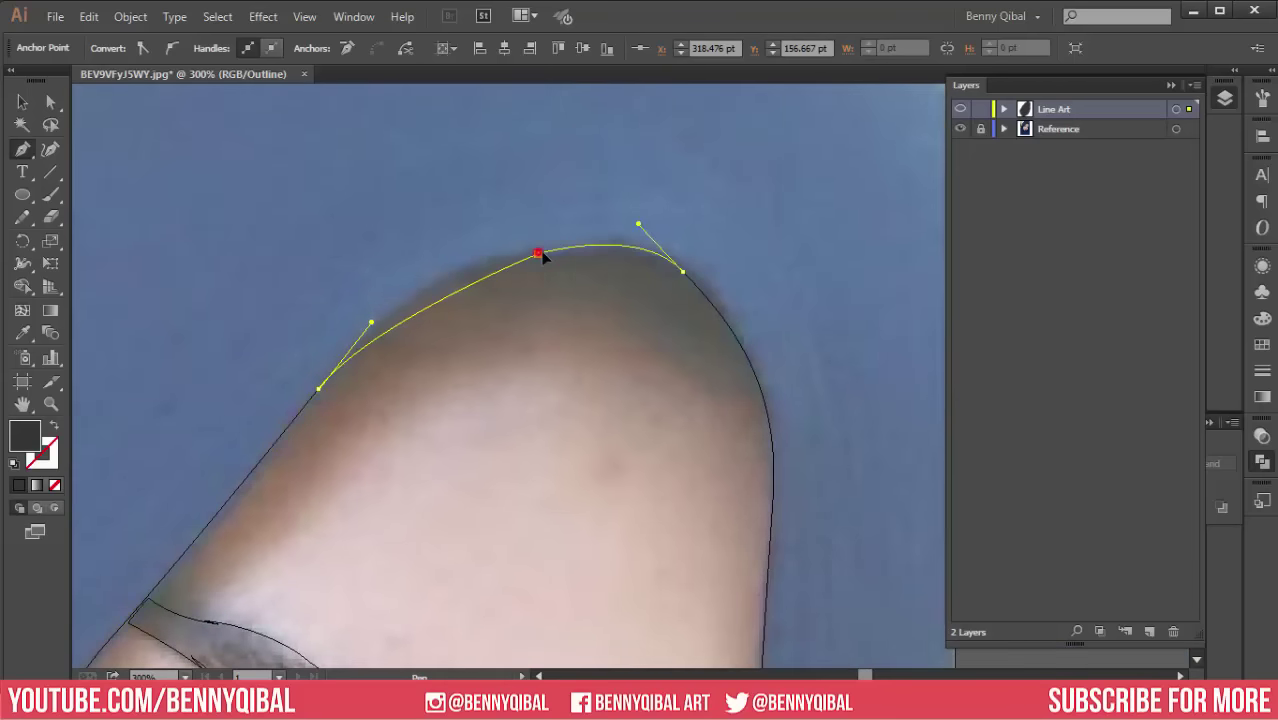
key(ctrl+1)
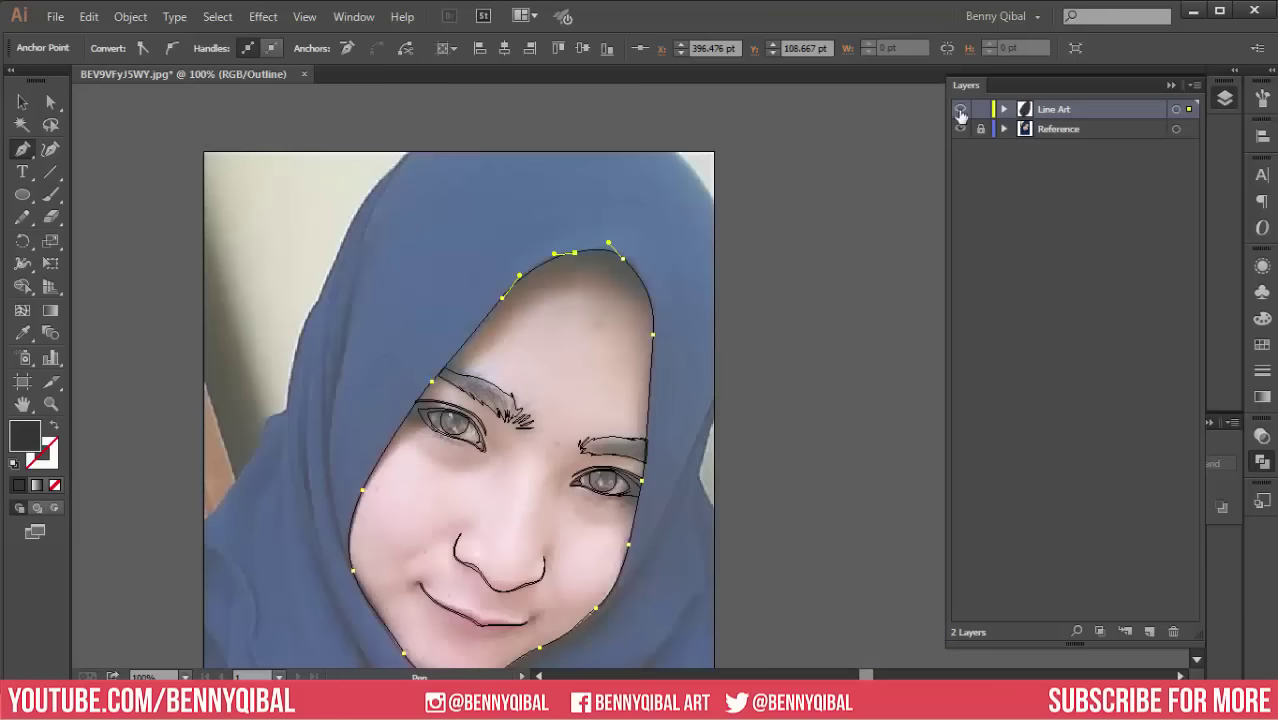
Step: Swap the outline's fill and stroke, hide the photo, and reselect the face path
ctrl+click(960, 110)
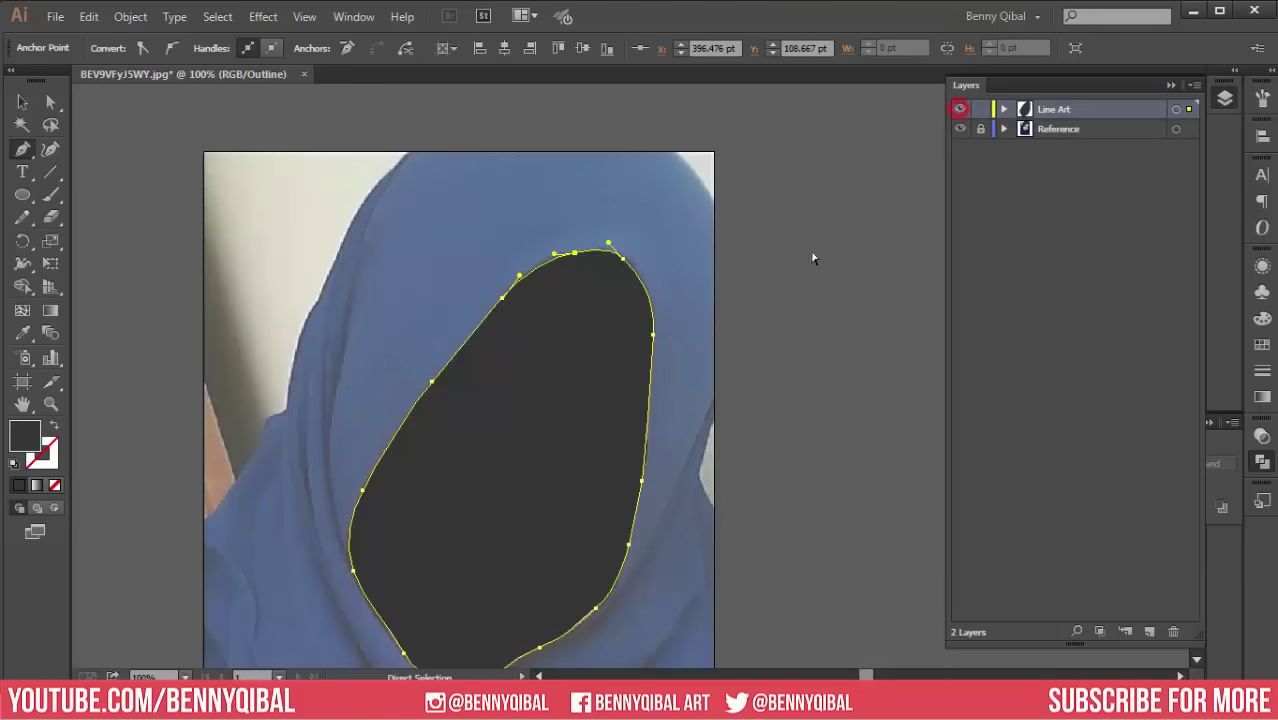
click(56, 432)
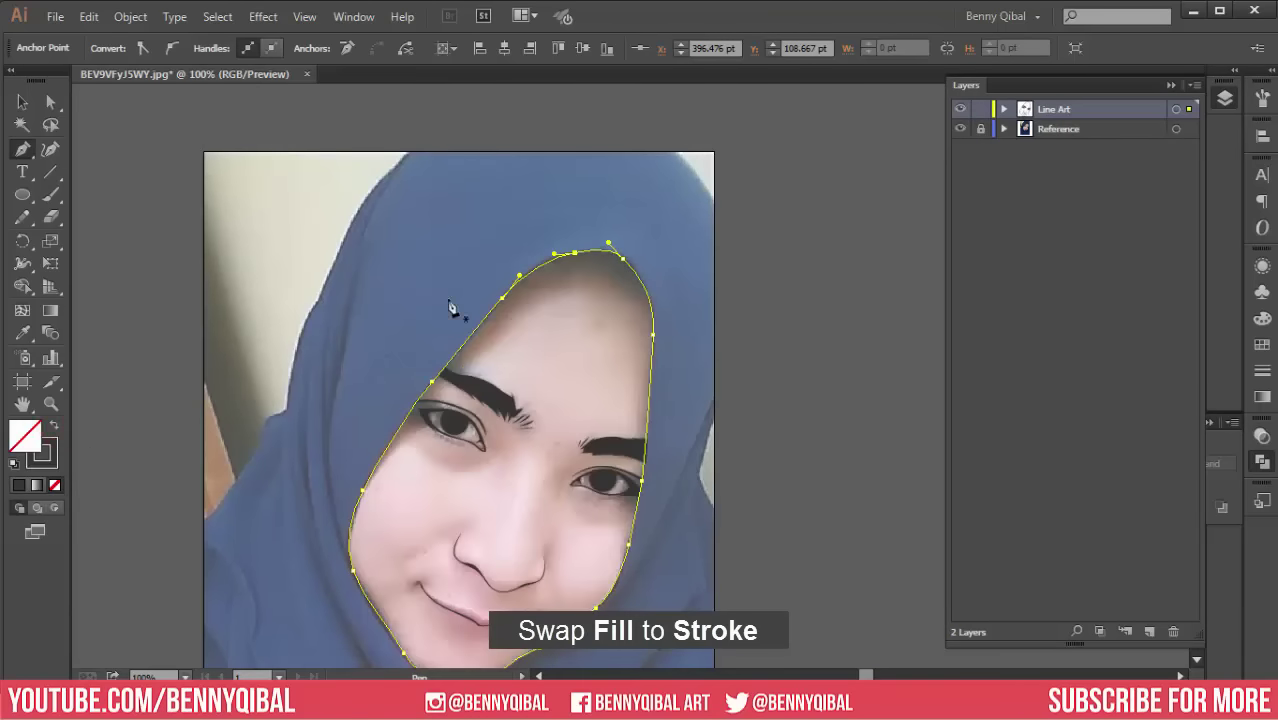
click(961, 129)
scroll(559, 297, up, 1)
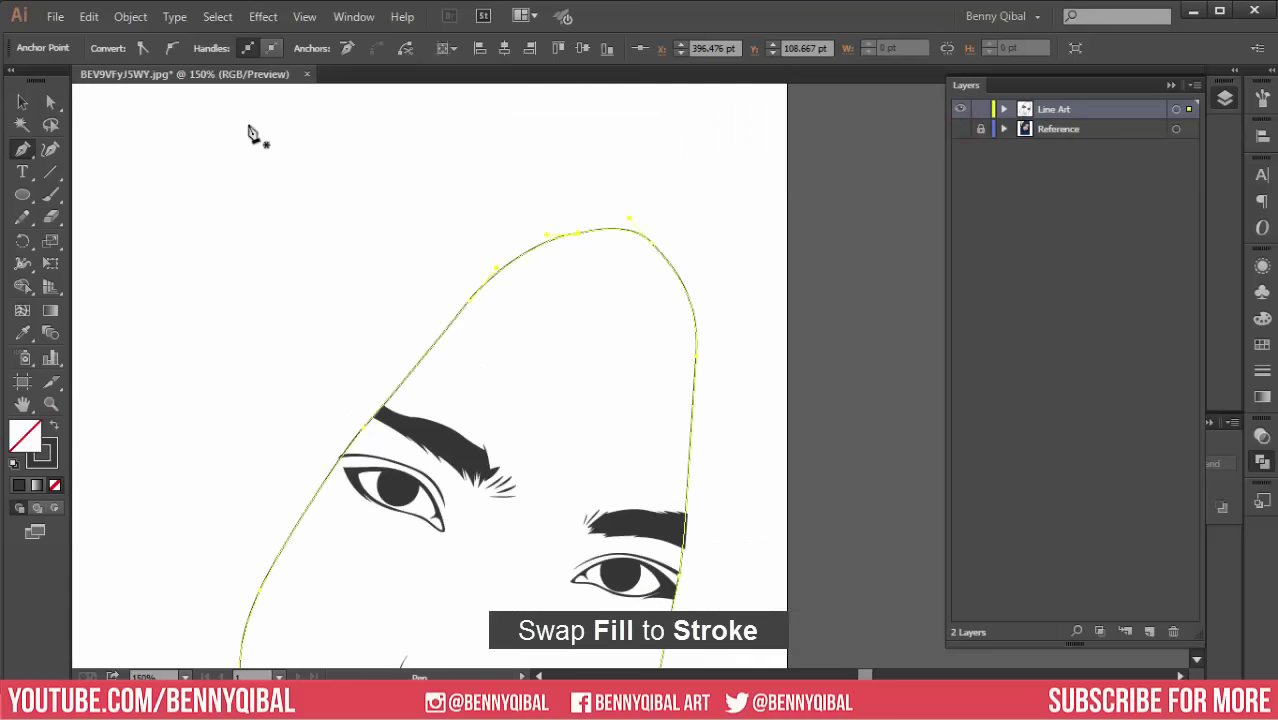
click(123, 110)
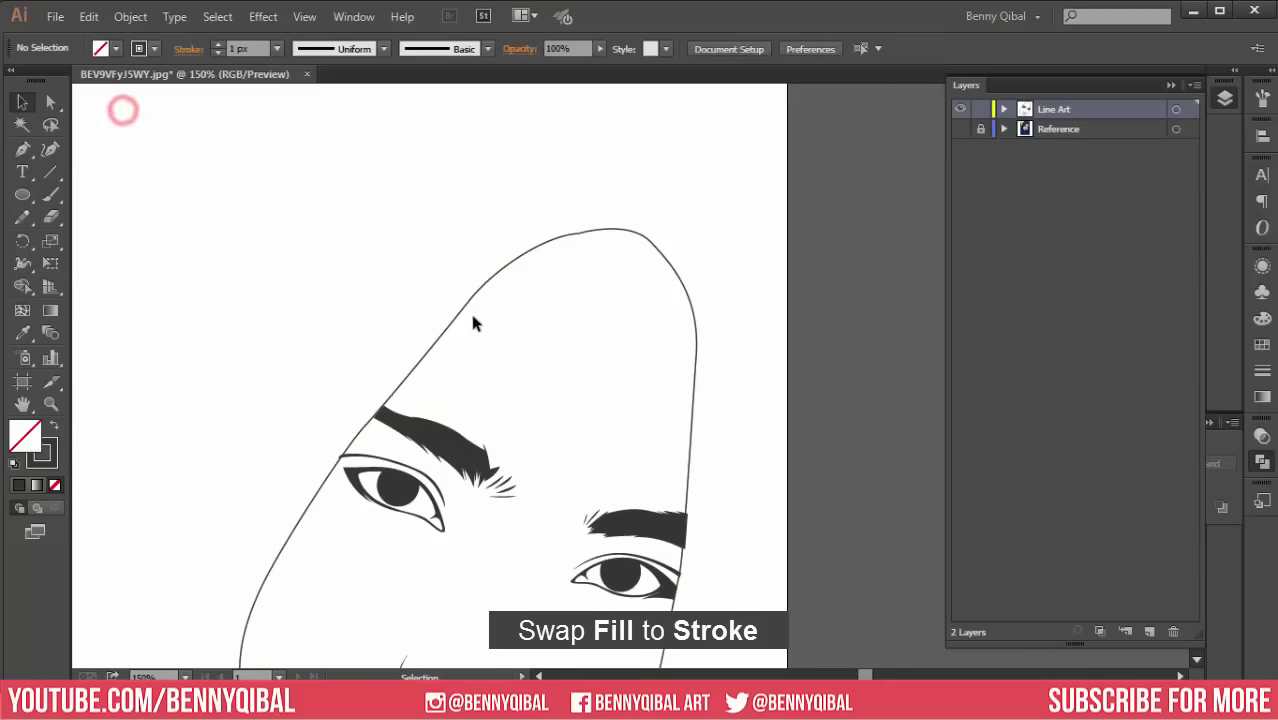
click(462, 302)
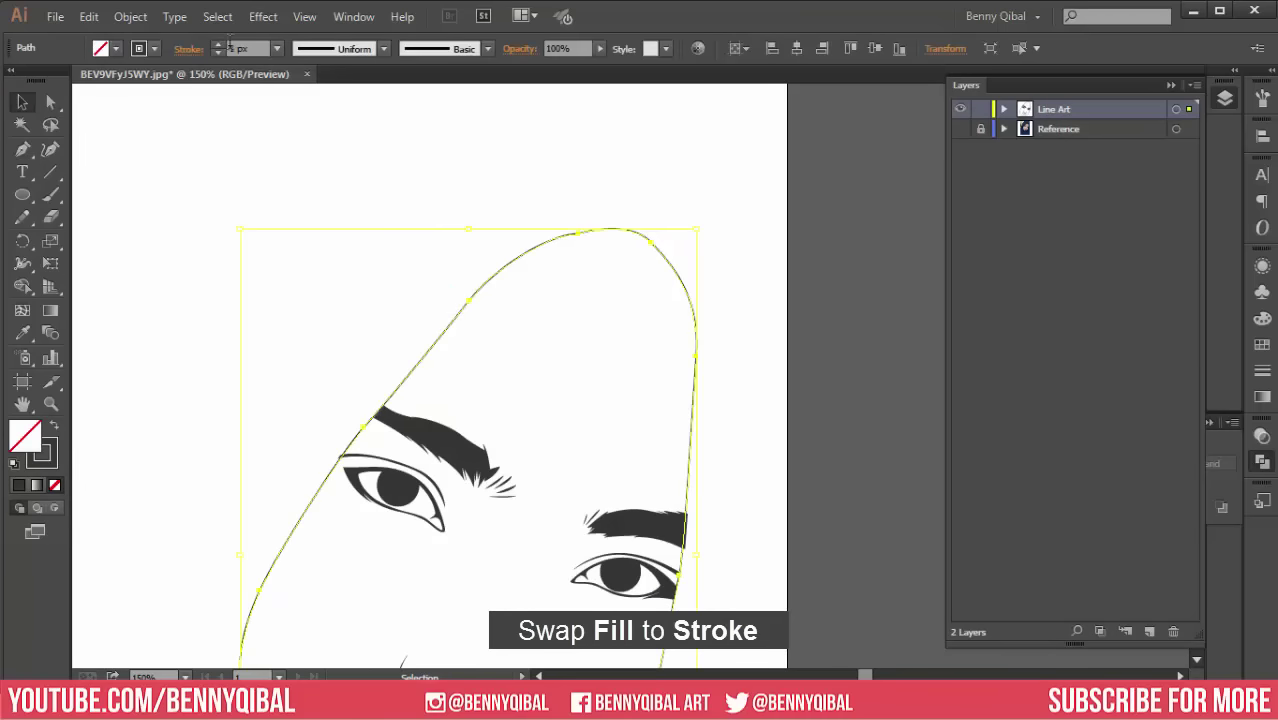
Step: Raise the face outline's stroke weight to 4 px and preview it
click(218, 47)
click(218, 47)
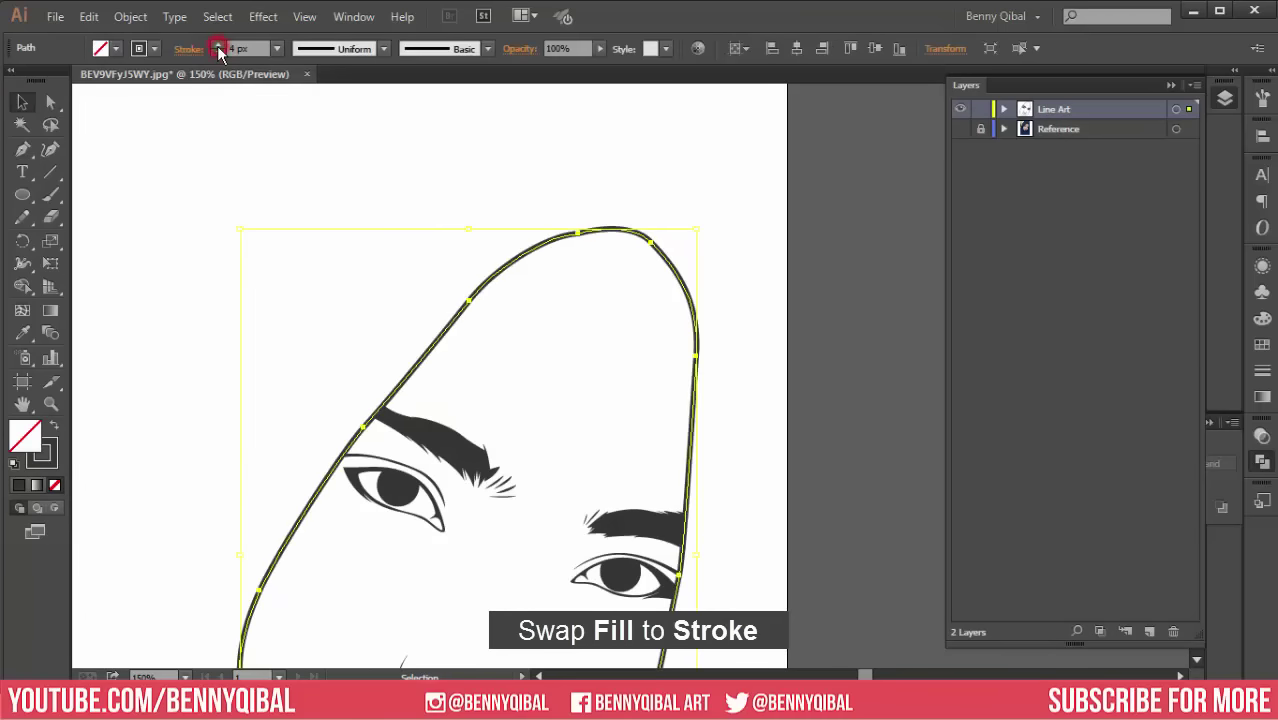
click(265, 155)
scroll(261, 420, down, 1)
scroll(261, 420, up, 1)
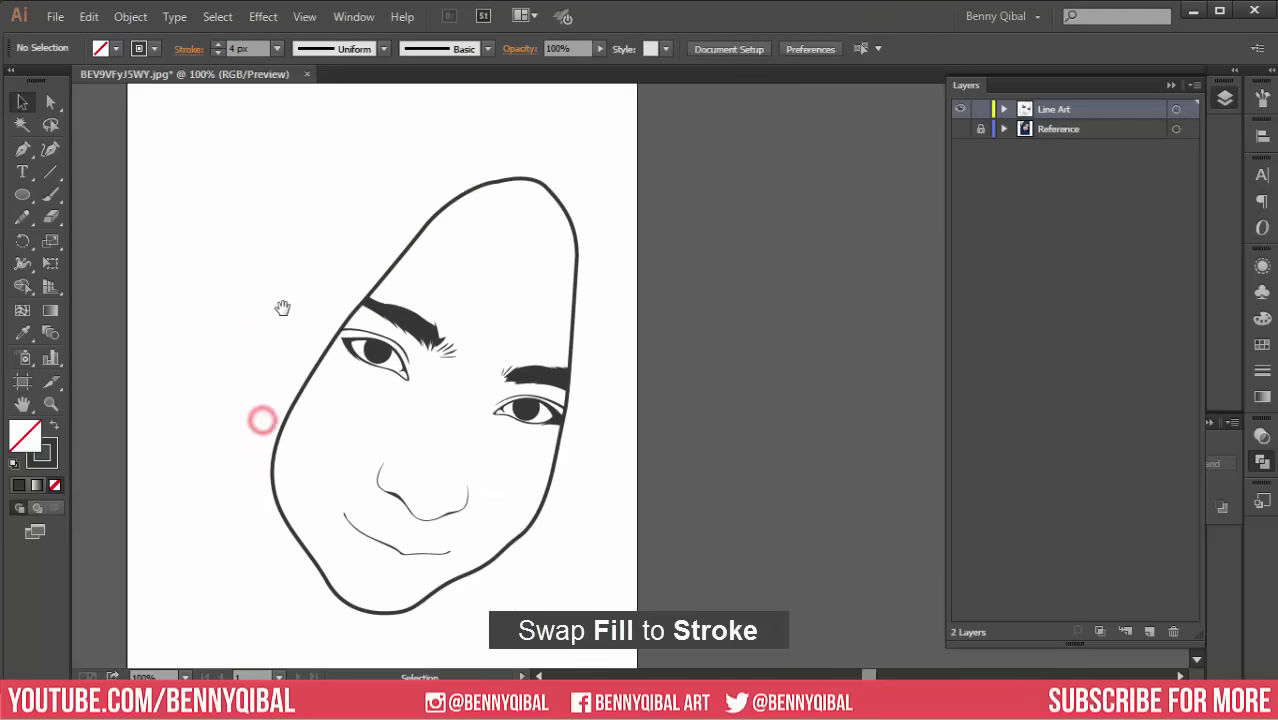
Step: Expand the face outline with Fill and Stroke via Object > Expand
click(441, 233)
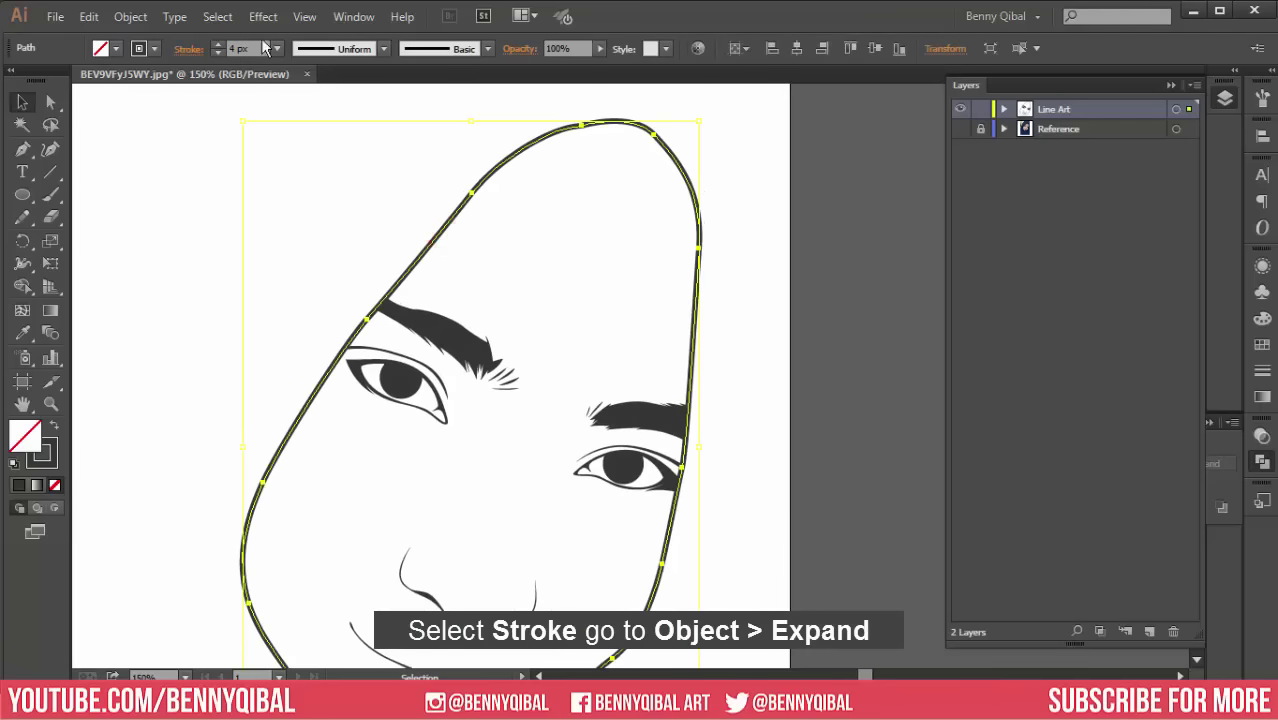
click(132, 18)
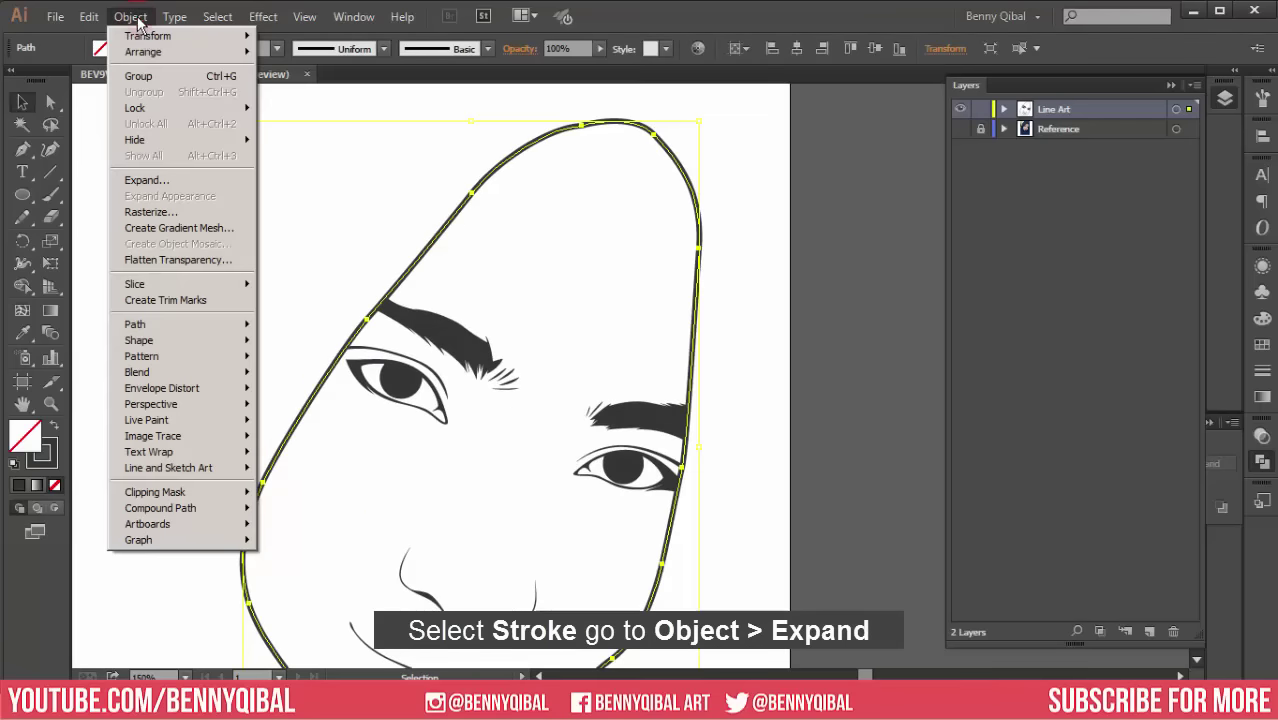
click(198, 177)
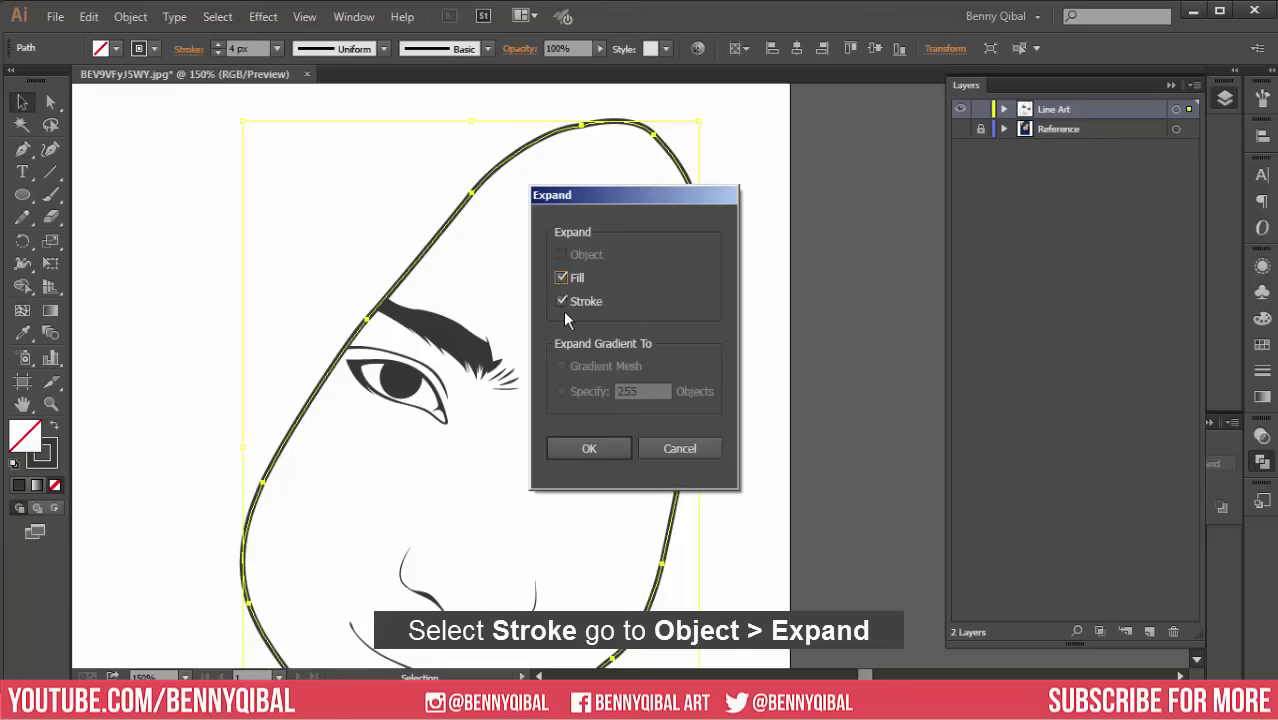
click(588, 449)
click(305, 244)
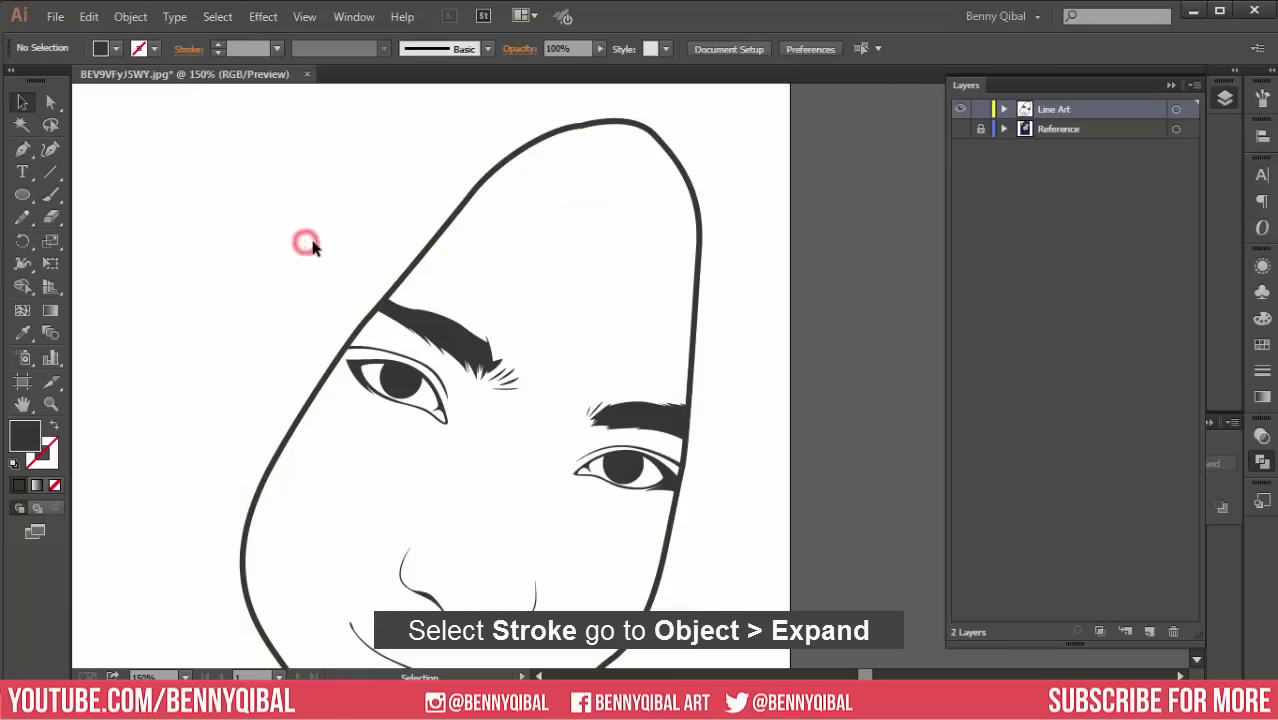
click(440, 230)
Step: With the Direct Selection Tool, select anchors along the top of the face outline
click(52, 105)
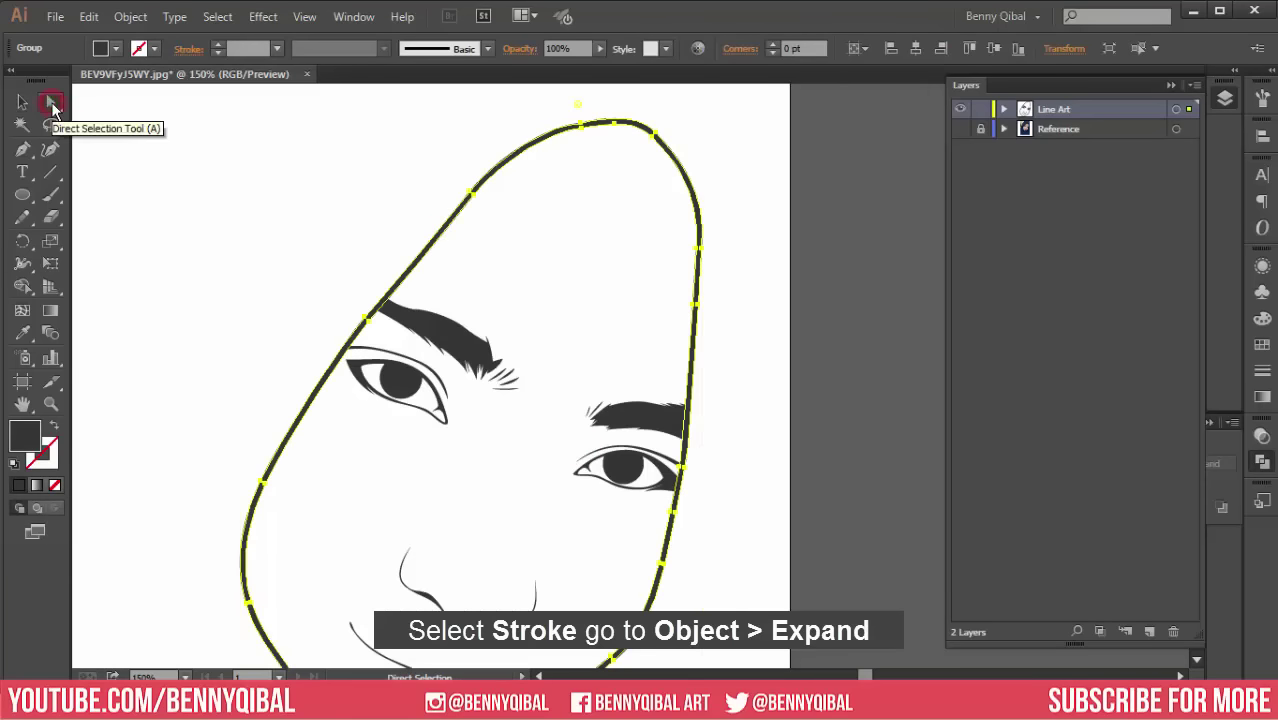
scroll(470, 190, up, 1)
scroll(410, 250, up, 1)
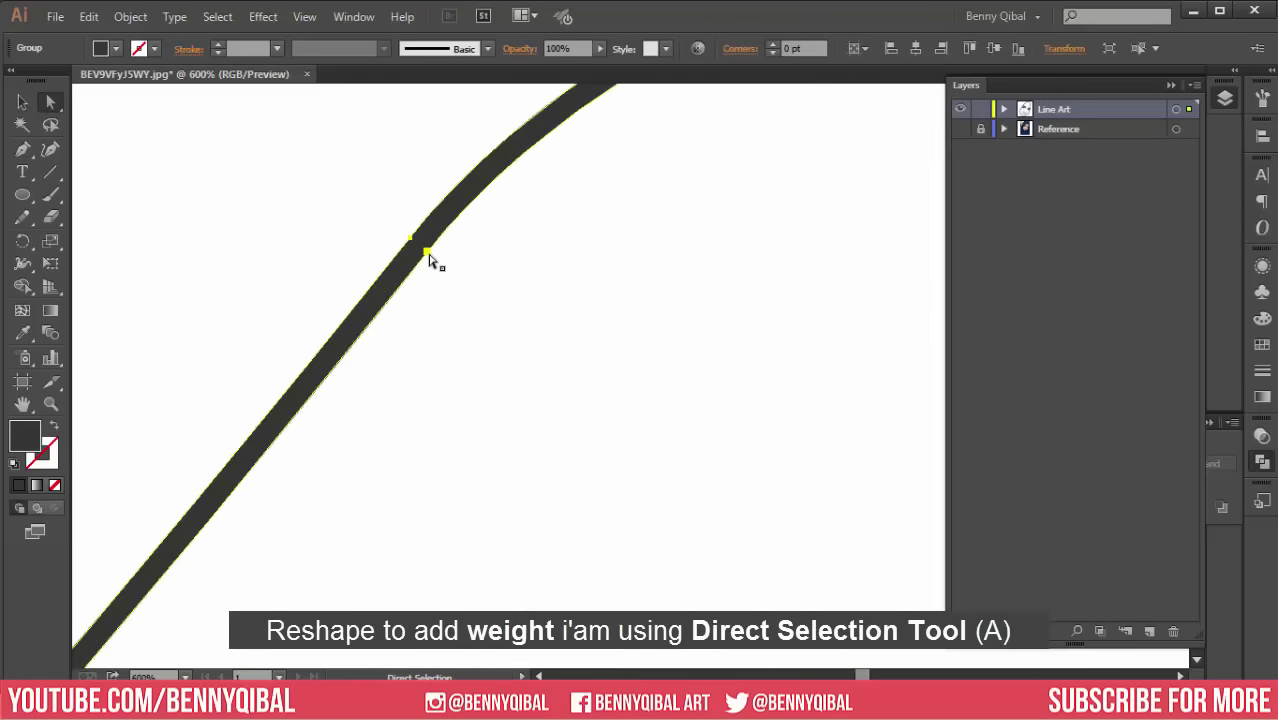
click(428, 252)
scroll(439, 300, down, 1)
drag(659, 240, 467, 206)
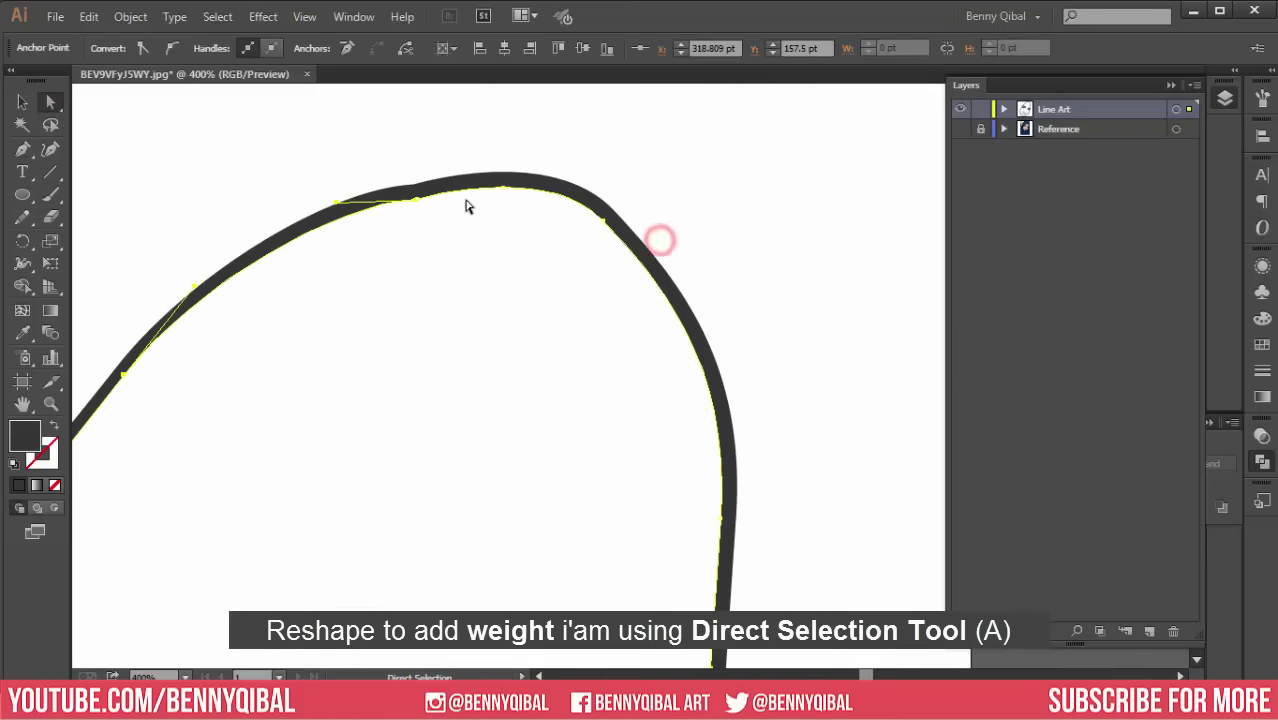
click(503, 188)
drag(542, 248, 497, 218)
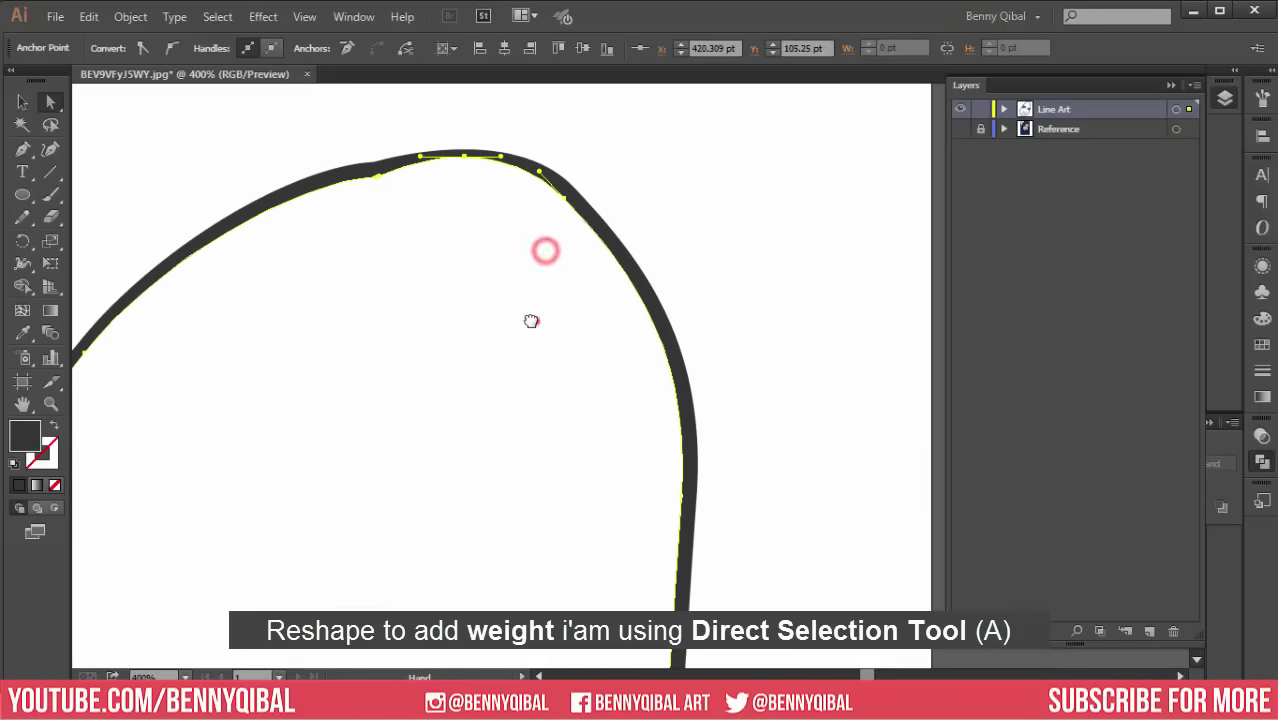
drag(535, 320, 504, 257)
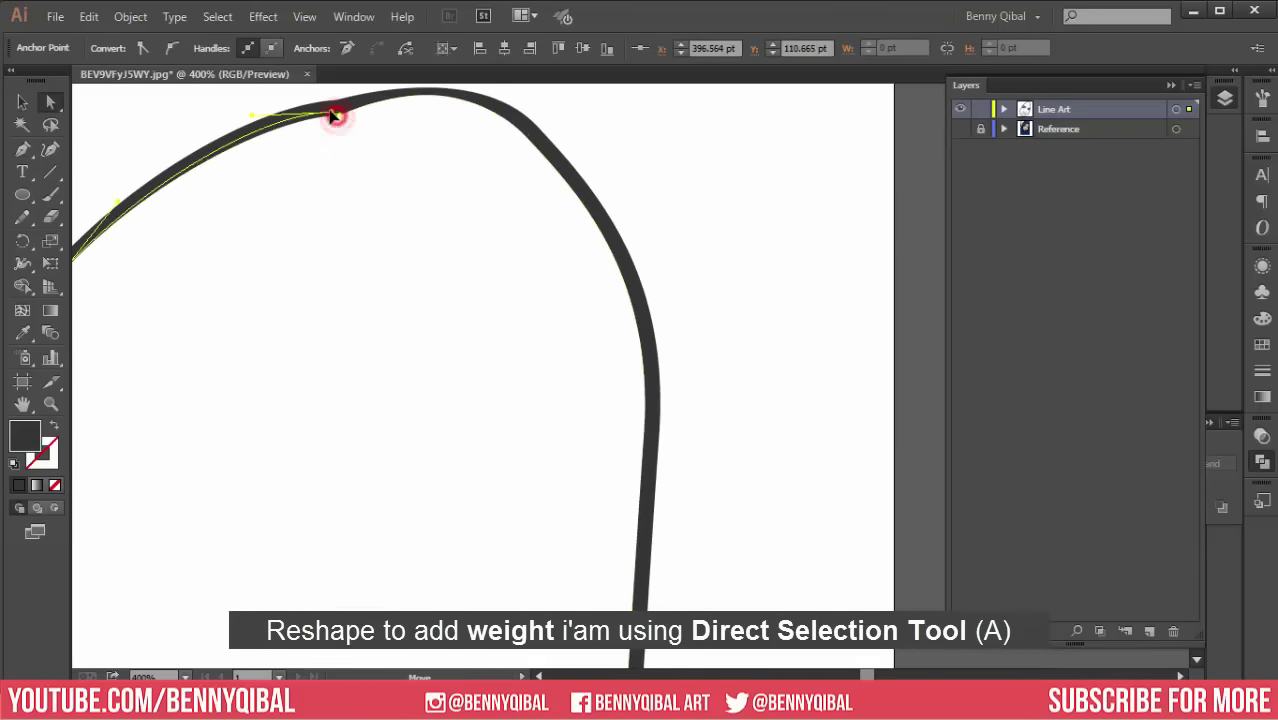
Step: Pull a top anchor outward to thicken the edge and remove the kinked anchor
drag(336, 114, 294, 94)
scroll(329, 160, up, 1)
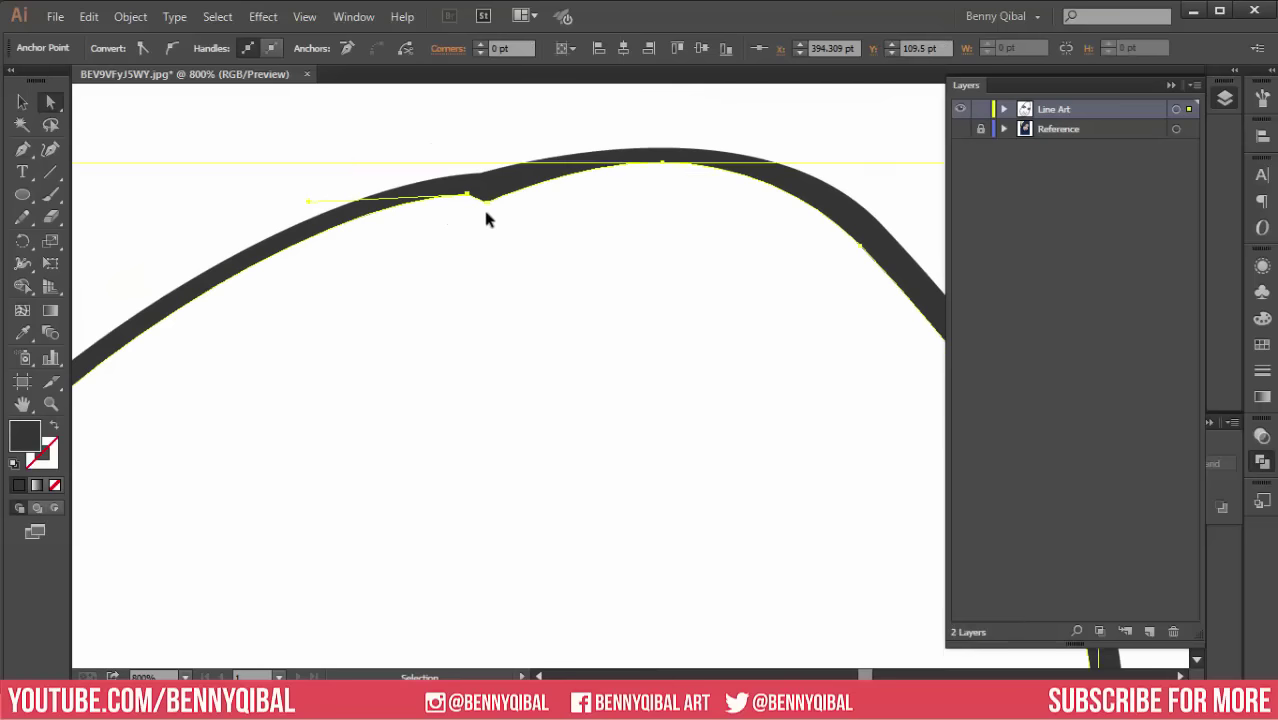
mouse_move(468, 194)
mouse_down()
mouse_move(488, 205)
mouse_move(501, 185)
mouse_move(484, 215)
mouse_up()
click(345, 50)
click(350, 48)
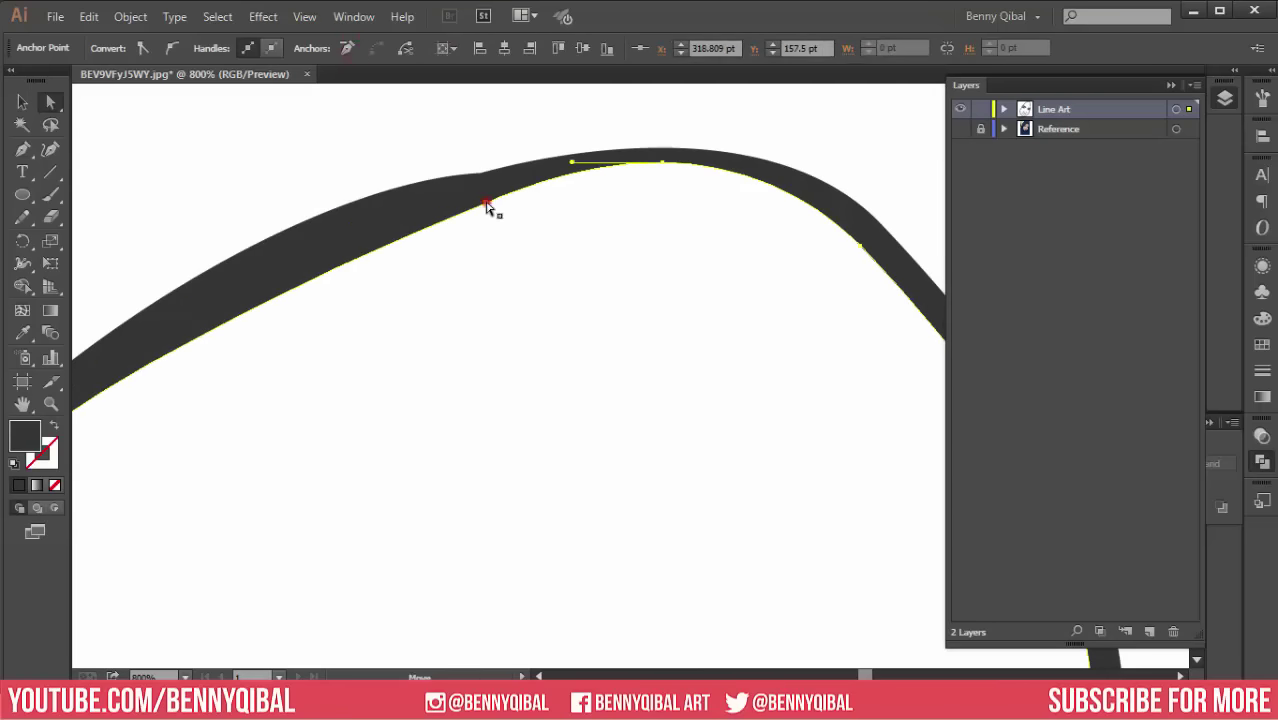
Step: Convert a top-edge anchor to a smooth point and drag its handle to thicken the edge
click(487, 205)
mouse_move(385, 235)
mouse_down()
mouse_move(470, 132)
mouse_move(571, 234)
mouse_up()
click(171, 48)
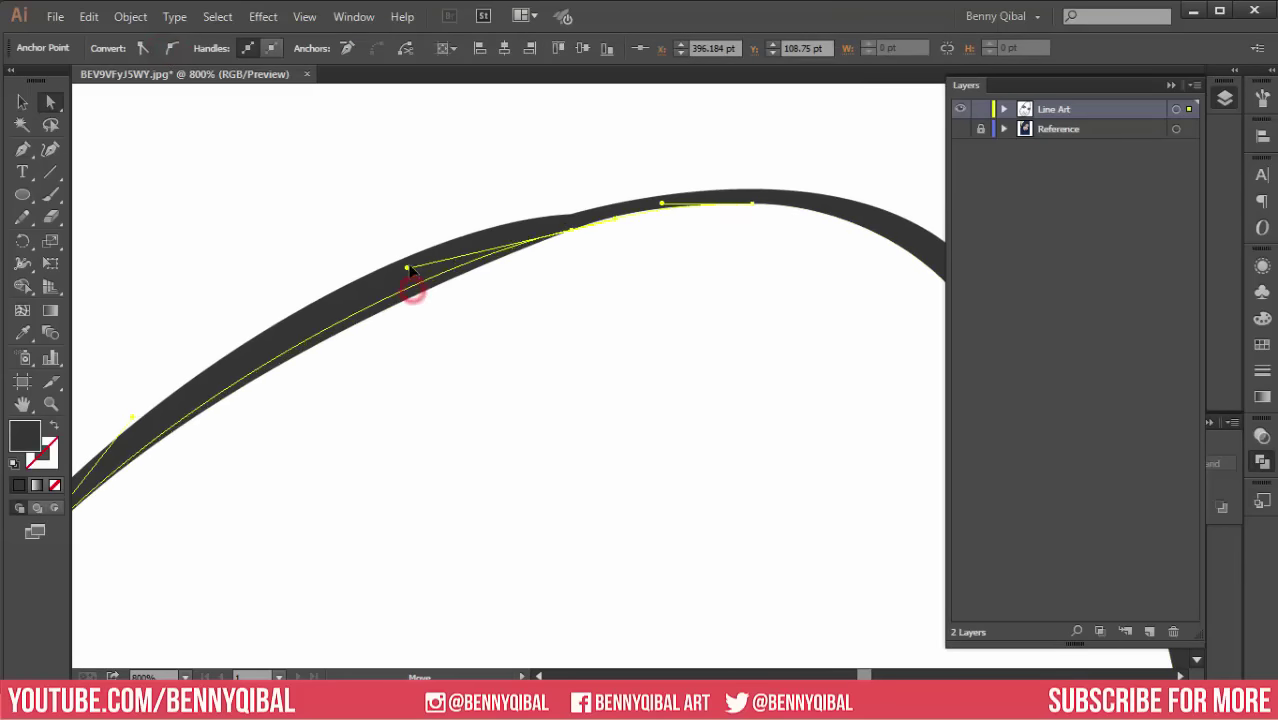
drag(411, 291, 471, 232)
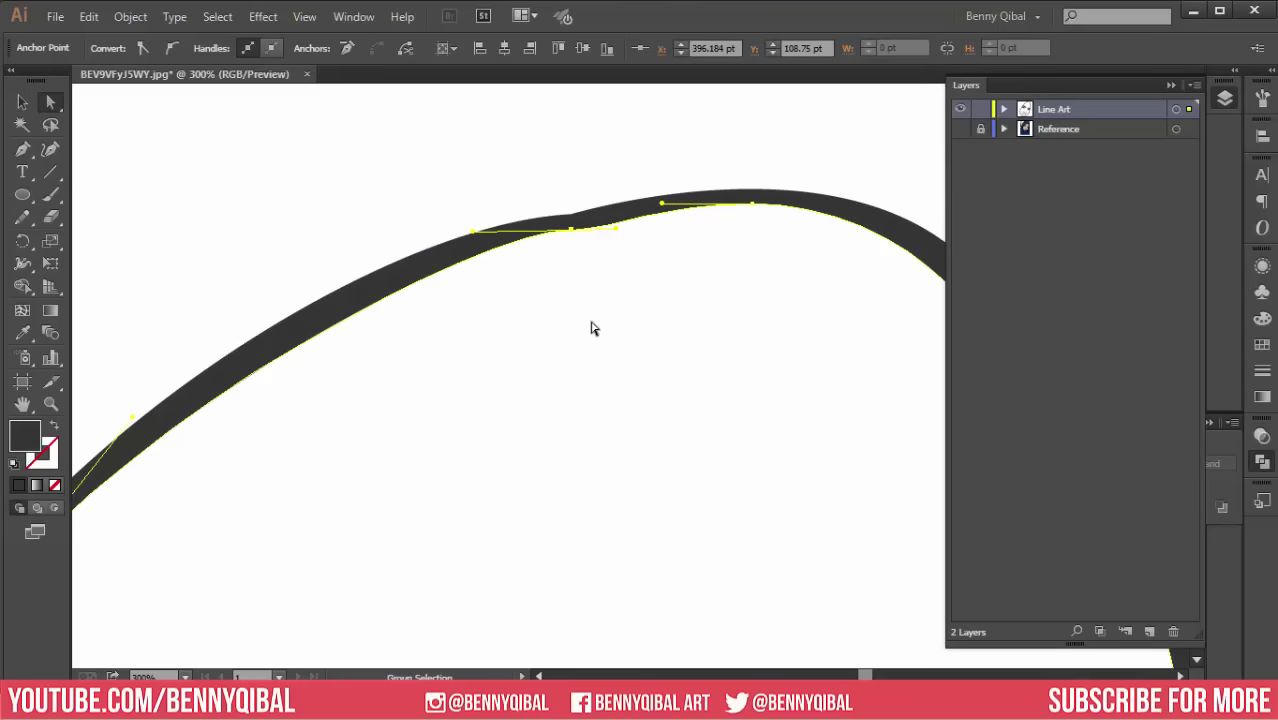
scroll(591, 328, down, 3)
scroll(650, 288, up, 4)
Step: Select anchors along the outline's right side, jaw and chin
mouse_move(633, 374)
mouse_down()
mouse_move(551, 349)
mouse_move(565, 414)
mouse_up()
drag(551, 462, 542, 385)
click(521, 465)
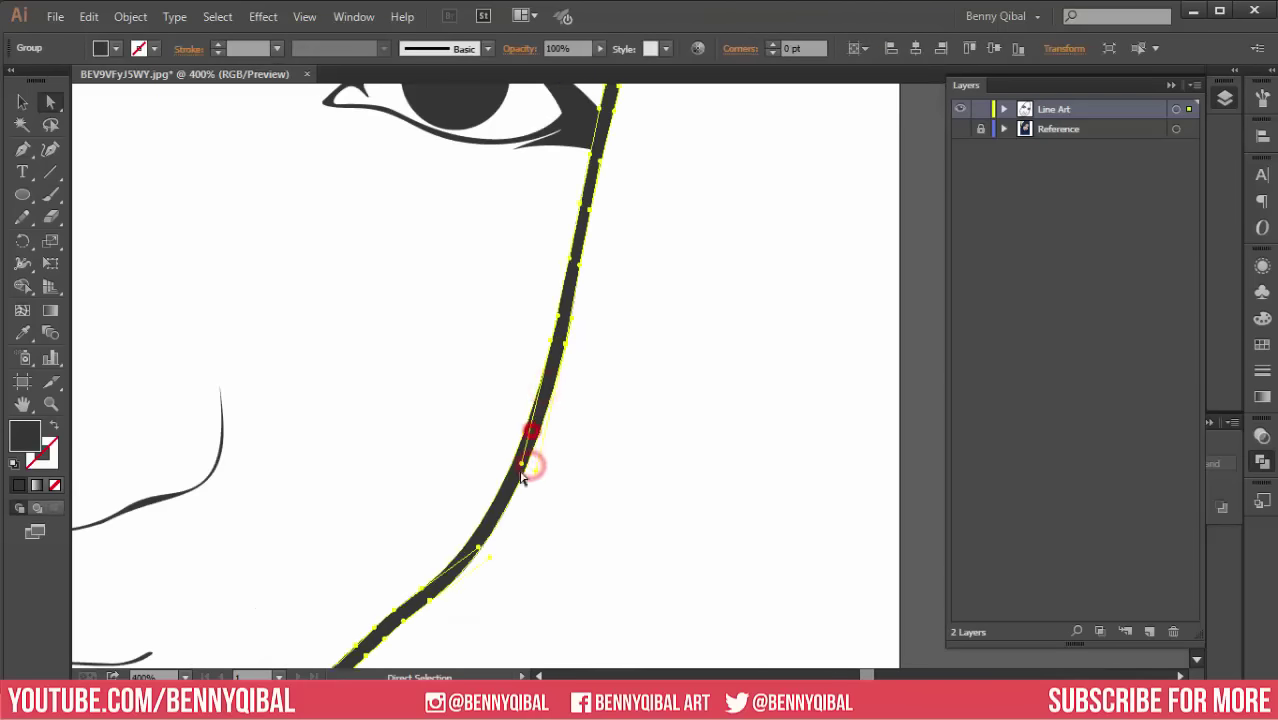
click(514, 486)
drag(579, 263, 448, 414)
drag(543, 362, 639, 245)
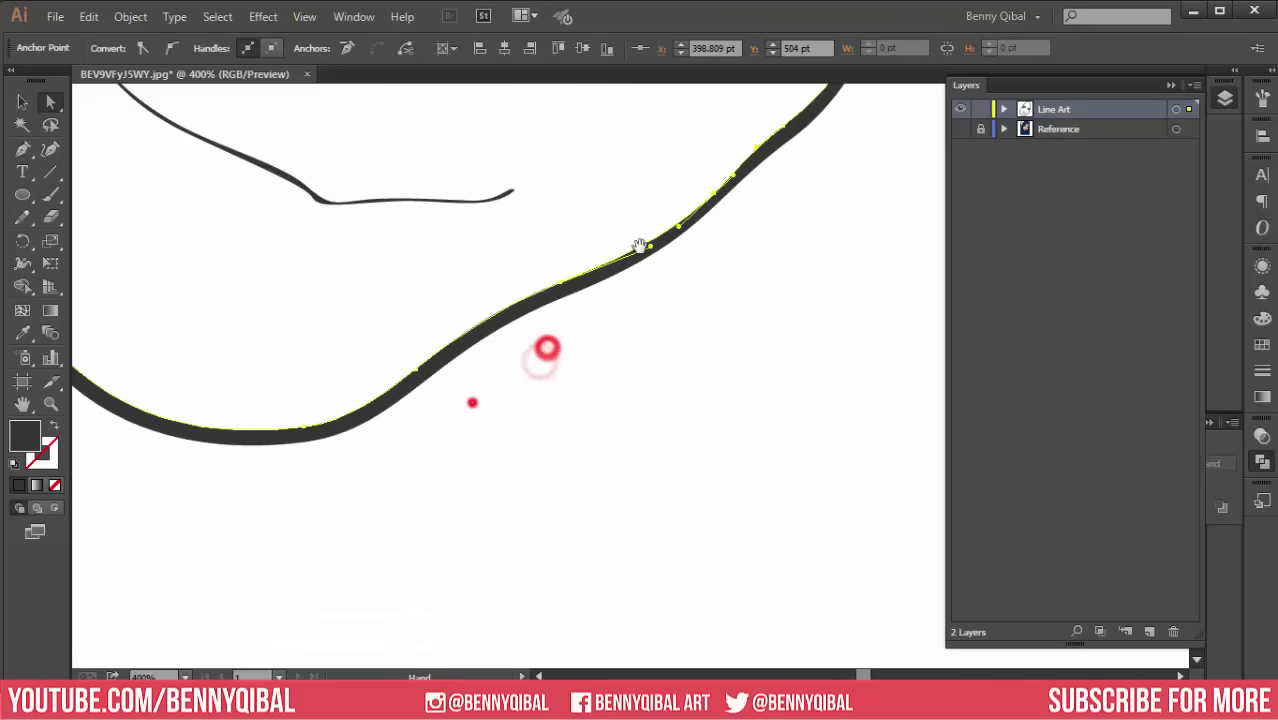
click(456, 385)
scroll(436, 408, up, 2)
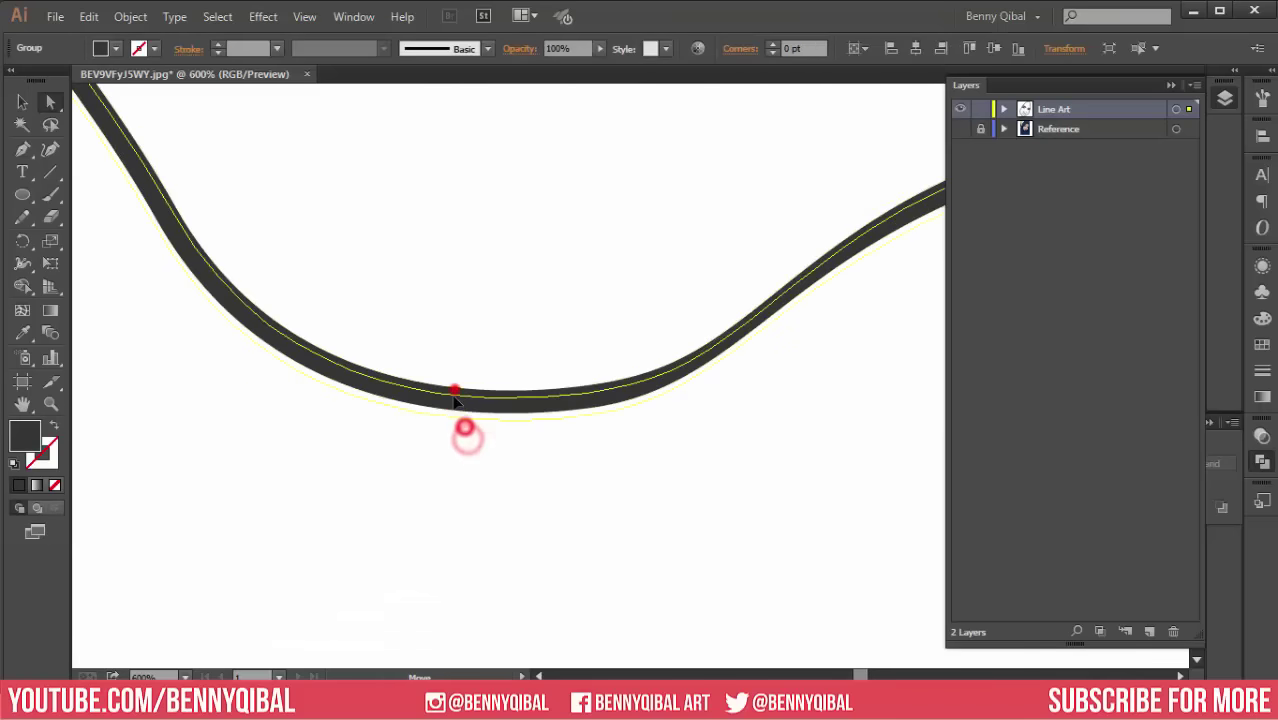
scroll(455, 395, down, 2)
click(582, 382)
Step: Adjust anchors on the left cheek curve to taper the outline
drag(308, 277, 446, 416)
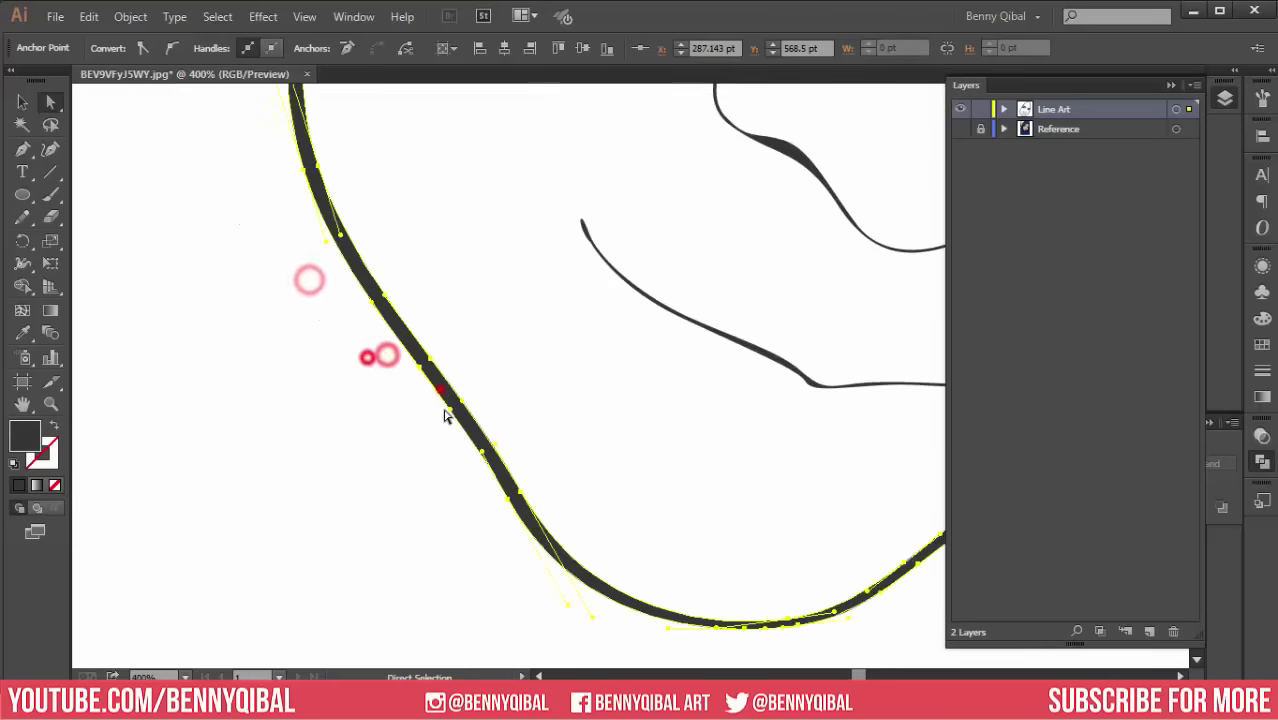
scroll(446, 416, up, 2)
drag(408, 345, 470, 462)
click(521, 377)
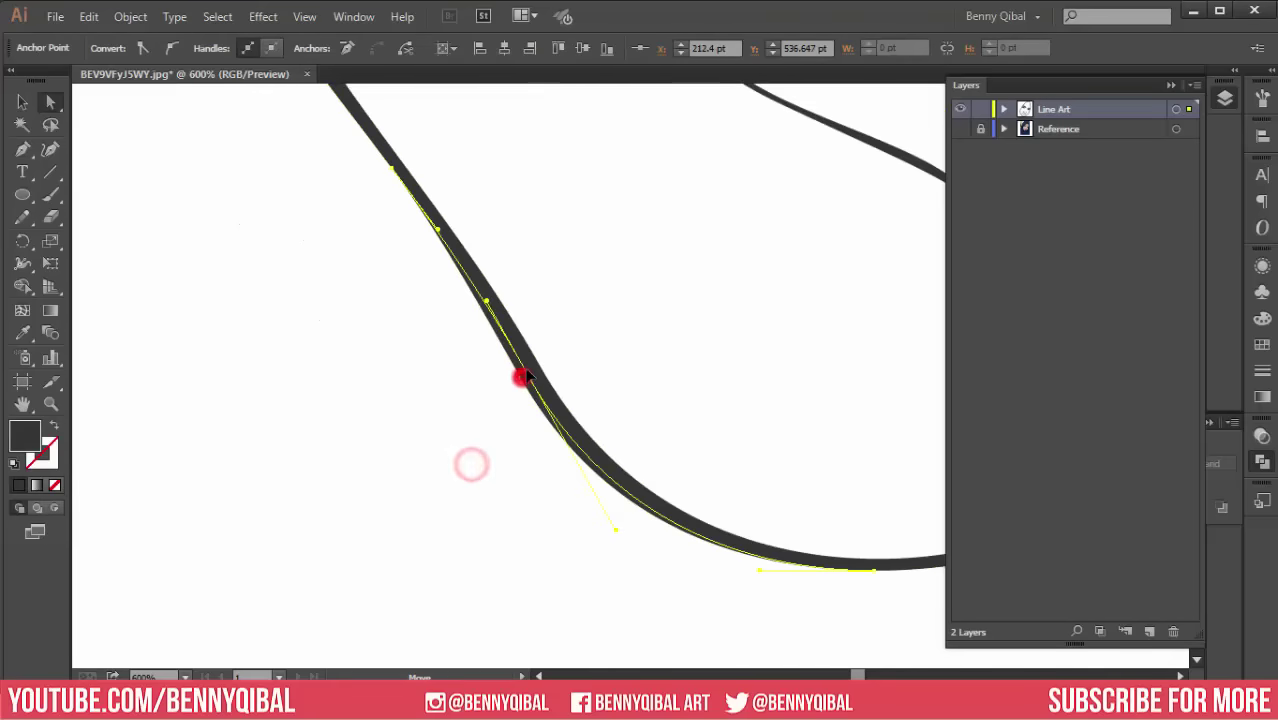
scroll(521, 377, down, 2)
click(428, 257)
click(425, 497)
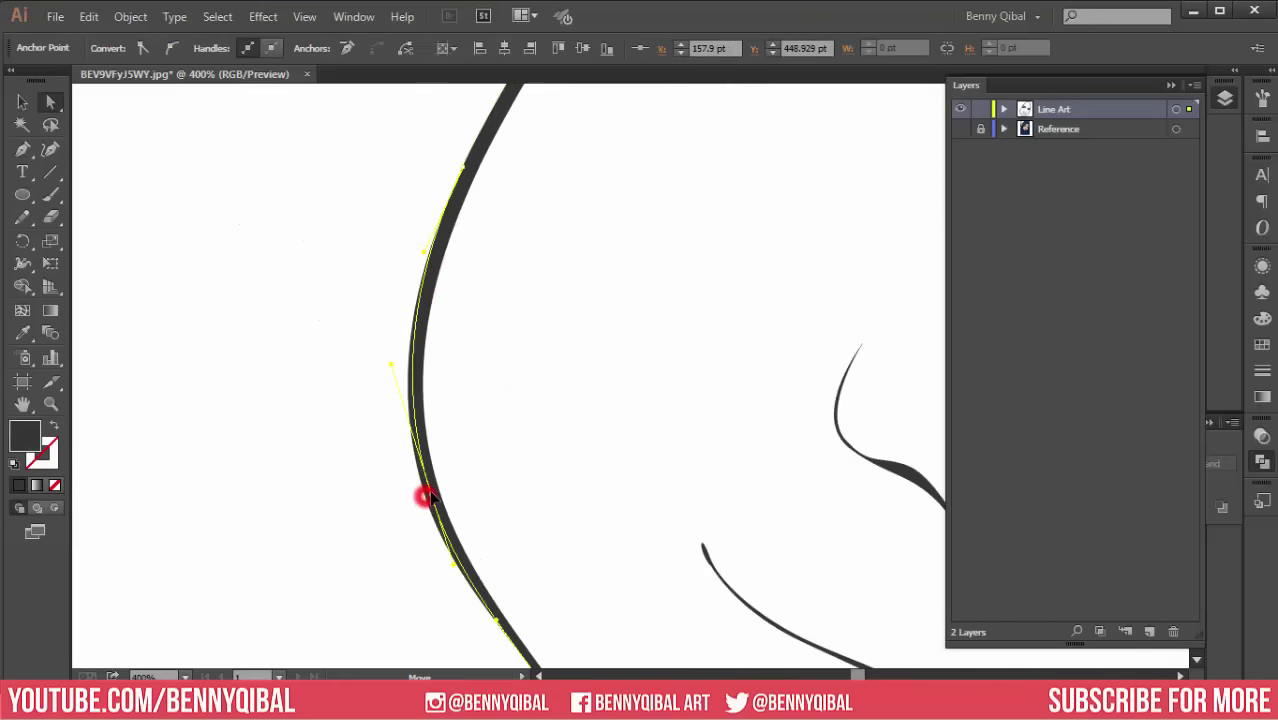
Step: Select anchors on the line beside the brow, then deselect and view the whole artboard
scroll(425, 497, down, 1)
click(442, 360)
click(445, 397)
click(510, 313)
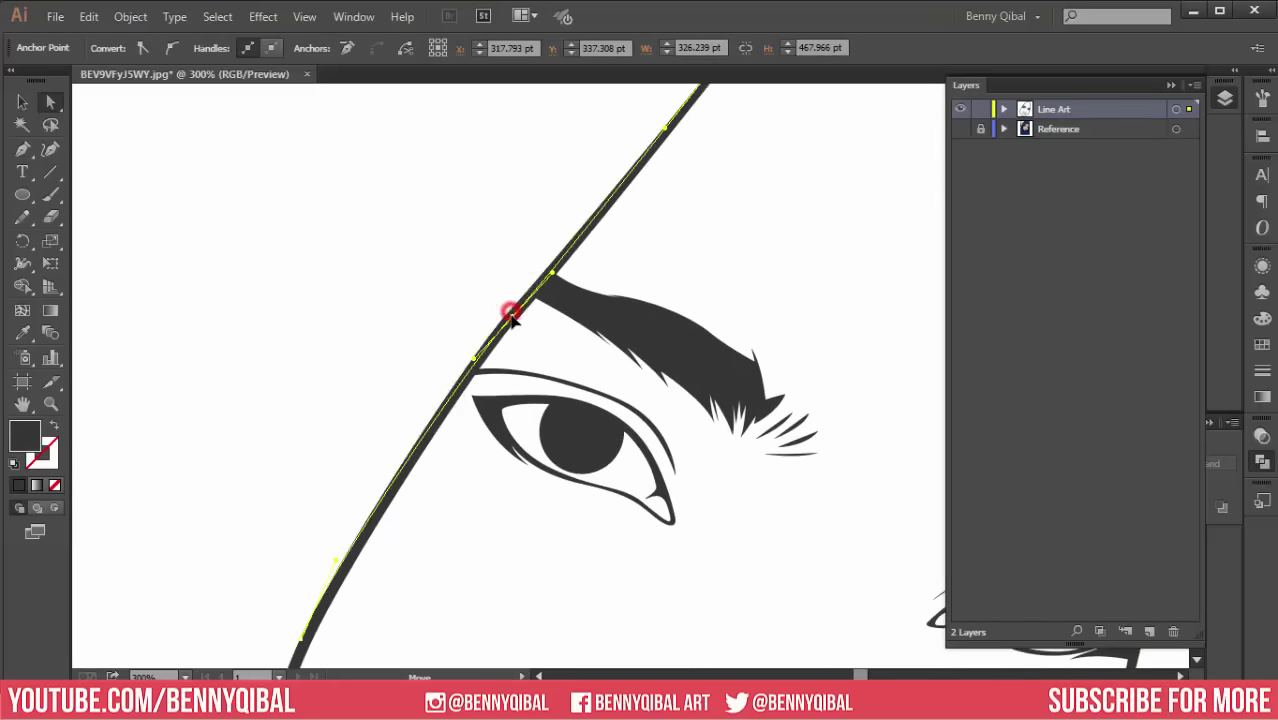
scroll(510, 313, down, 3)
click(413, 291)
scroll(451, 442, down, 1)
drag(451, 442, 449, 387)
Step: Turn the Reference layer back on and bring the hijab's top into view
click(960, 129)
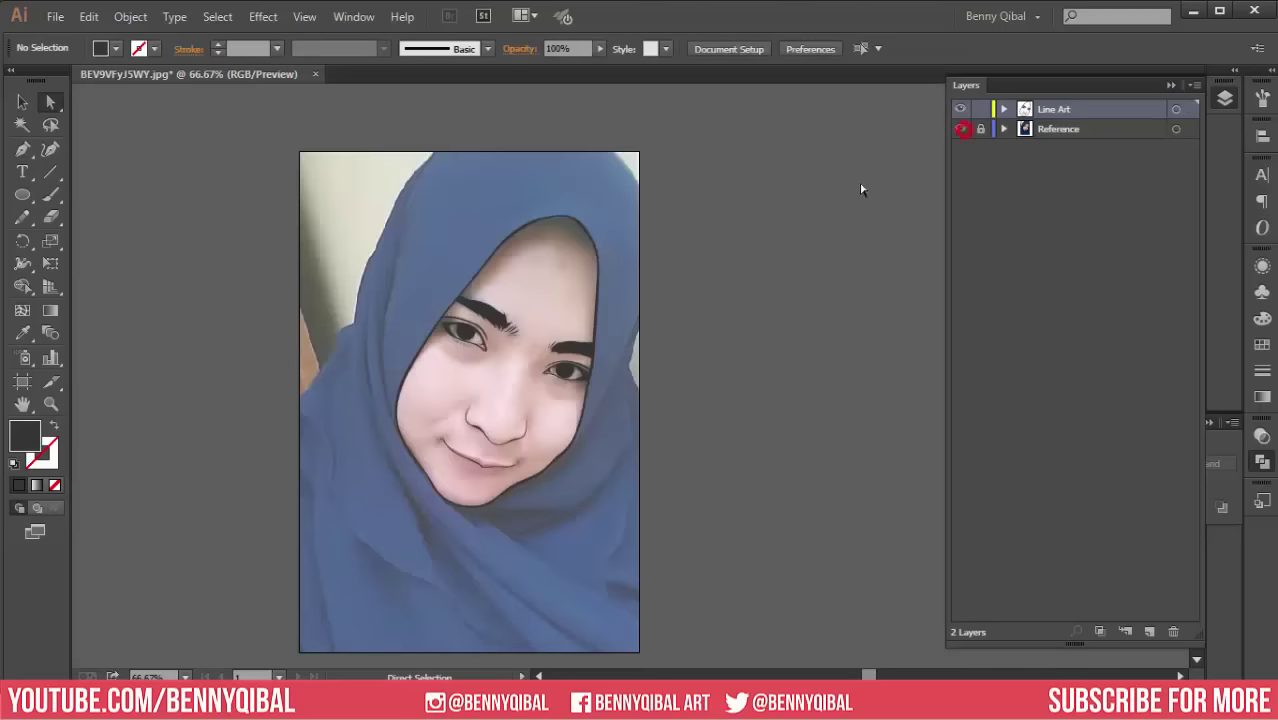
scroll(576, 348, up, 2)
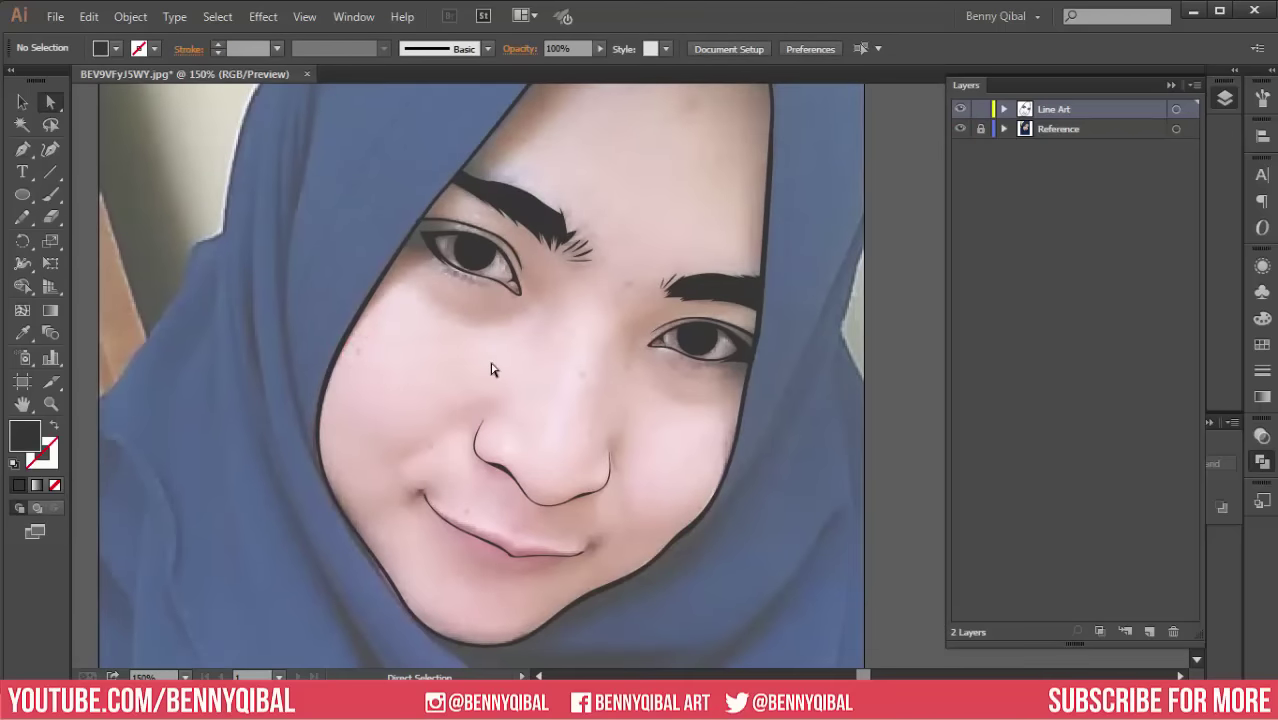
drag(491, 293, 508, 430)
Step: Pen-draw curved anchors down the hood's left edge, then switch to Outline view
click(22, 148)
drag(337, 228, 371, 371)
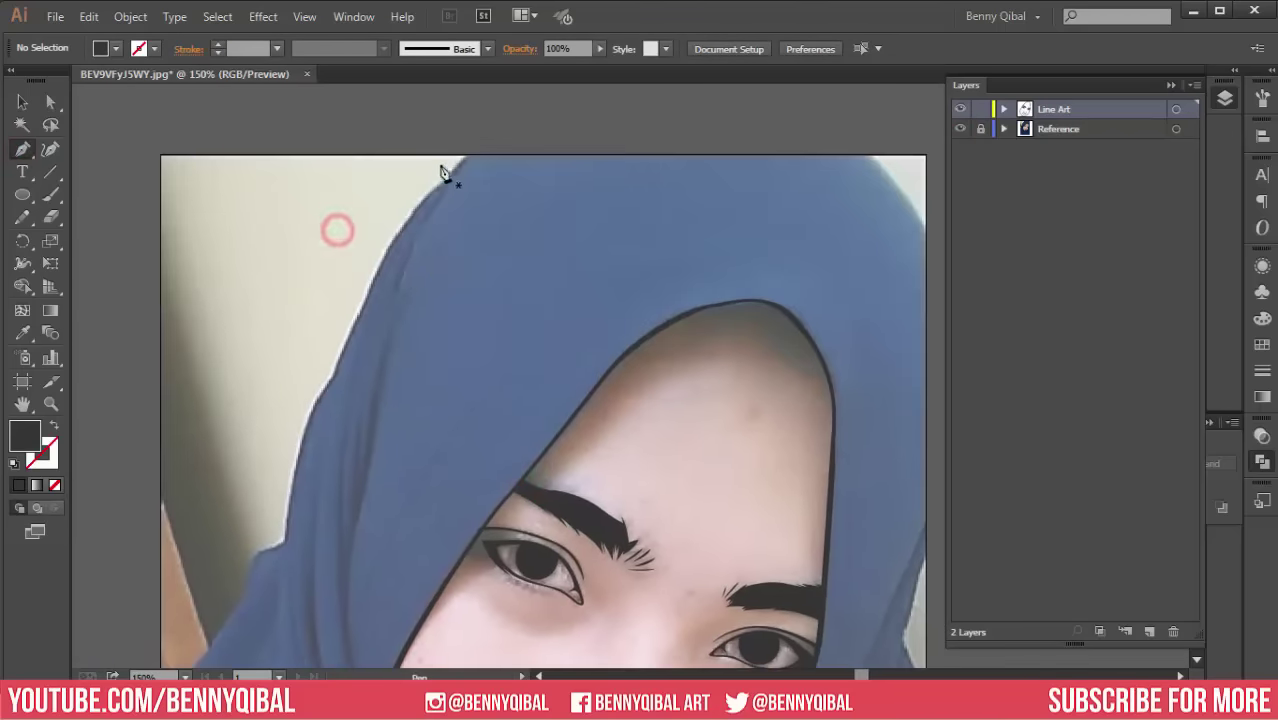
scroll(499, 163, up, 2)
click(500, 143)
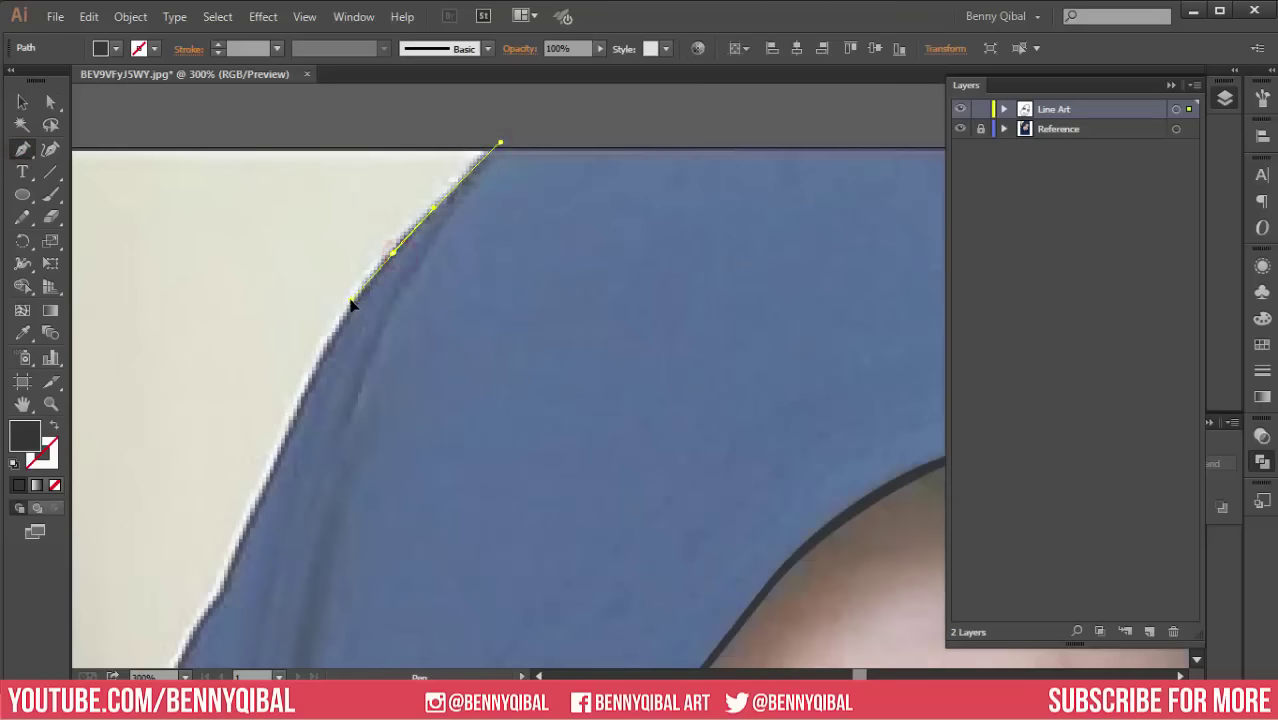
mouse_move(357, 365)
mouse_down()
mouse_move(320, 442)
mouse_move(380, 297)
mouse_up()
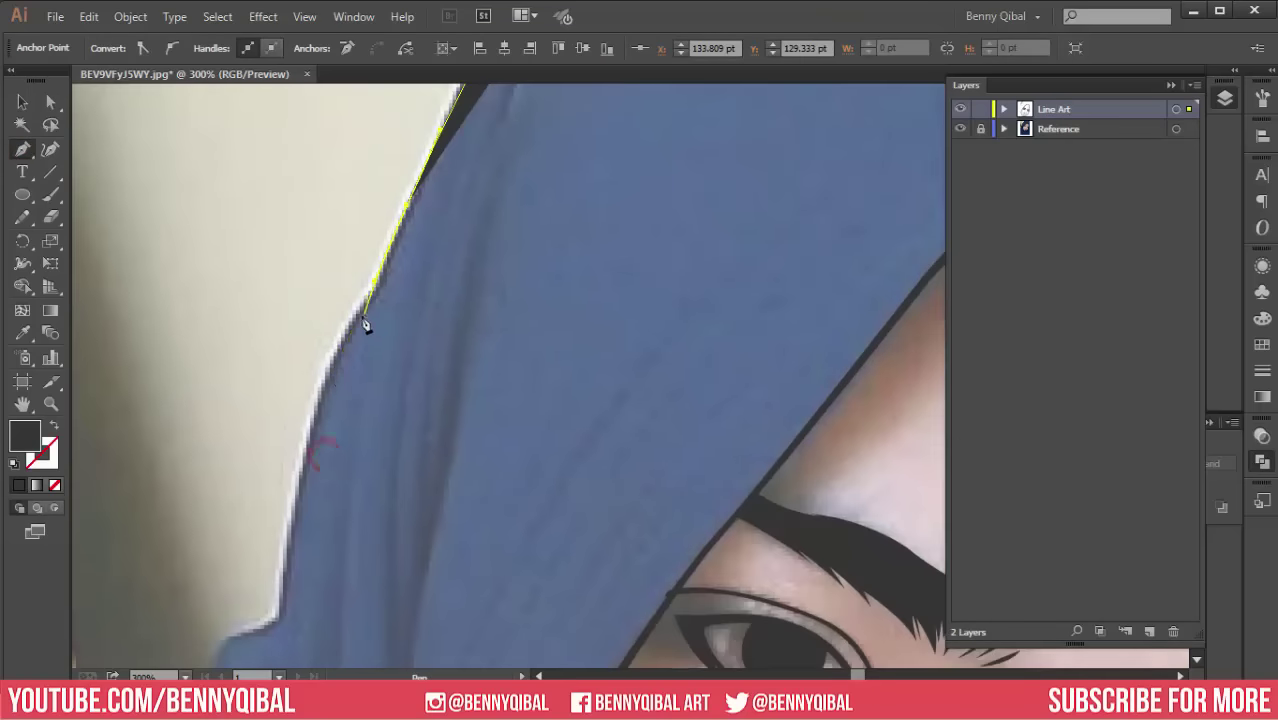
drag(327, 447, 362, 318)
mouse_move(294, 465)
mouse_down()
mouse_move(288, 519)
mouse_move(364, 300)
mouse_up()
drag(269, 470, 363, 324)
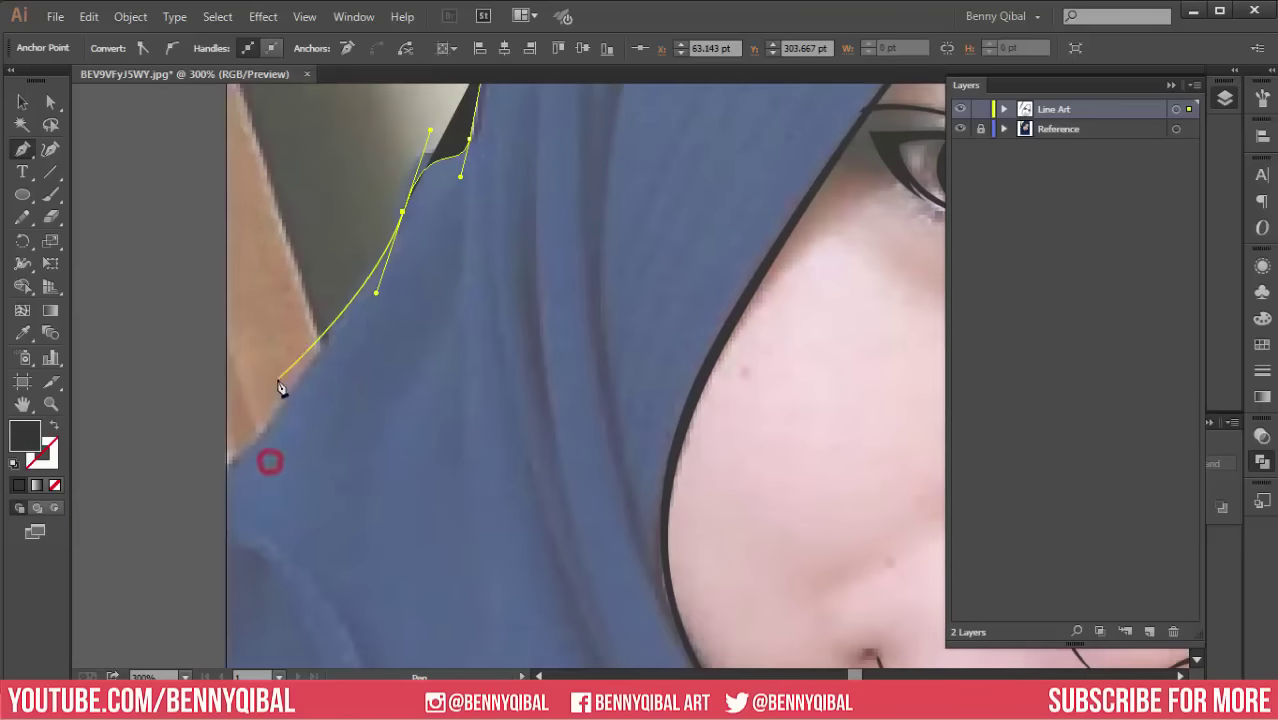
drag(208, 491, 234, 510)
scroll(770, 304, down, 2)
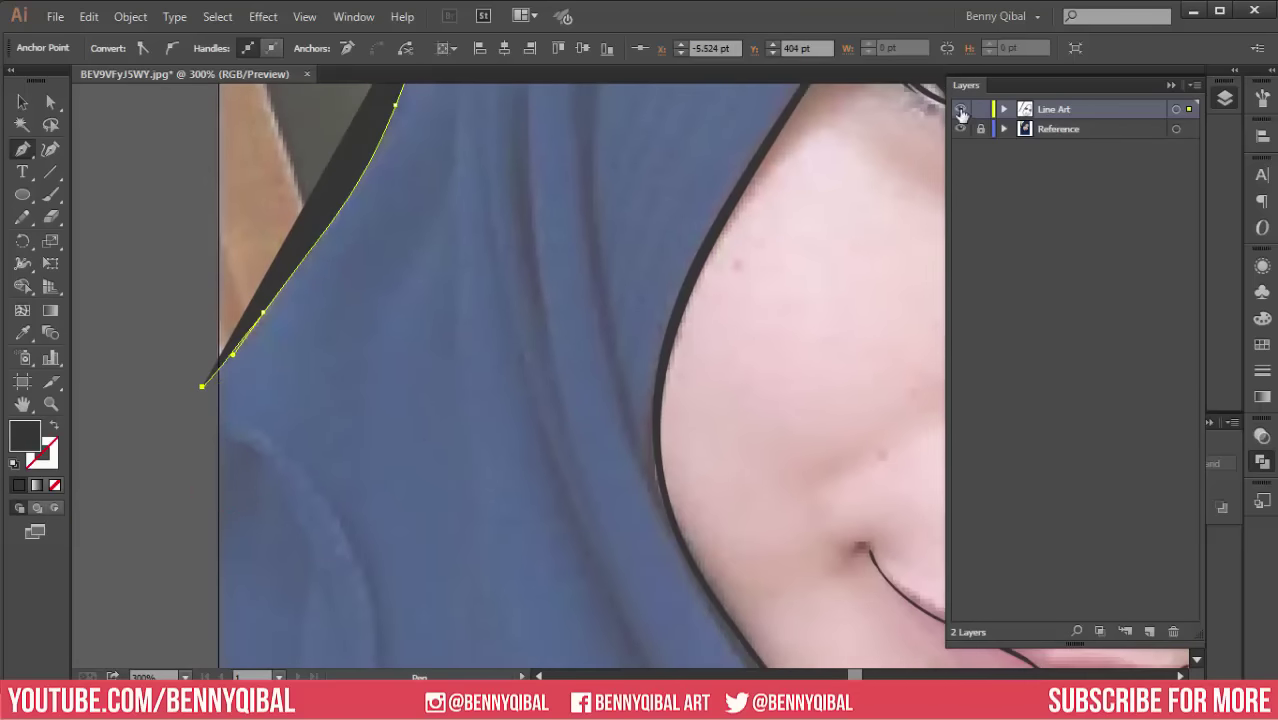
key(ctrl+y)
Step: Start a new Pen path on the lower hood edge with smooth curved points
mouse_move(239, 462)
mouse_down()
mouse_move(296, 296)
mouse_move(333, 258)
mouse_up()
key(ctrl+minus)
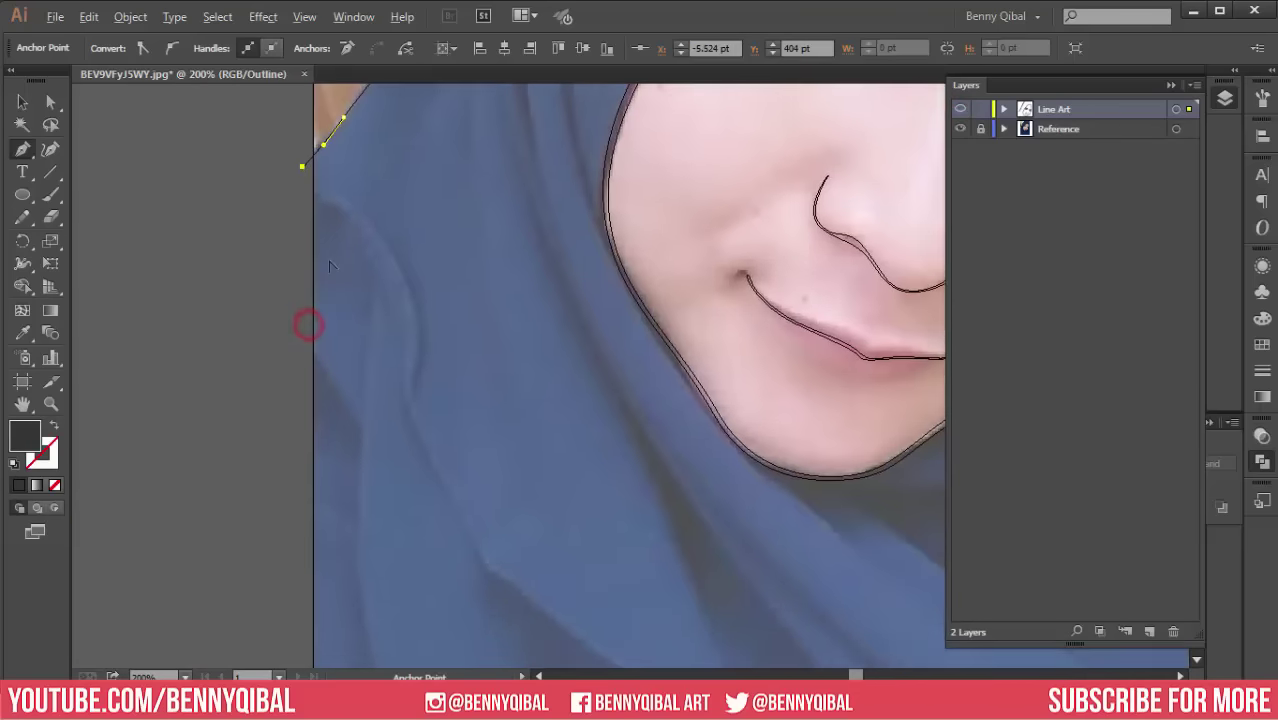
ctrl+click(358, 243)
ctrl+click(313, 217)
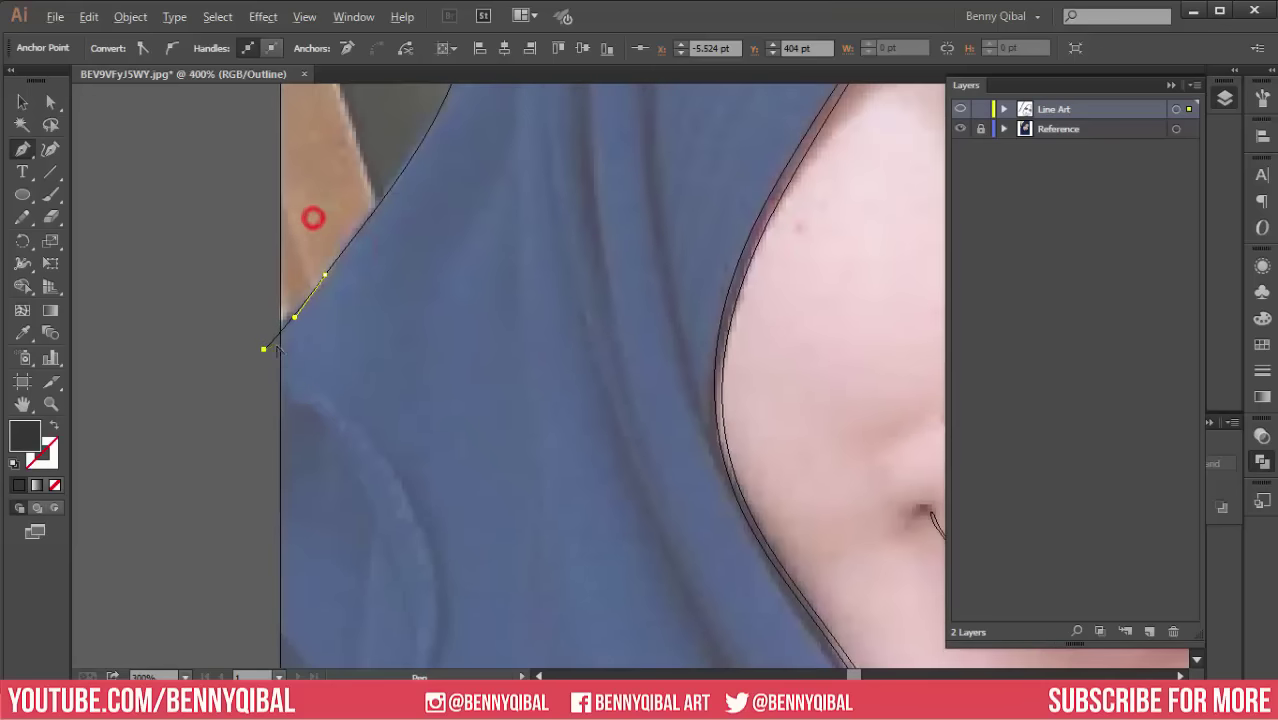
ctrl+click(265, 345)
drag(331, 332, 350, 308)
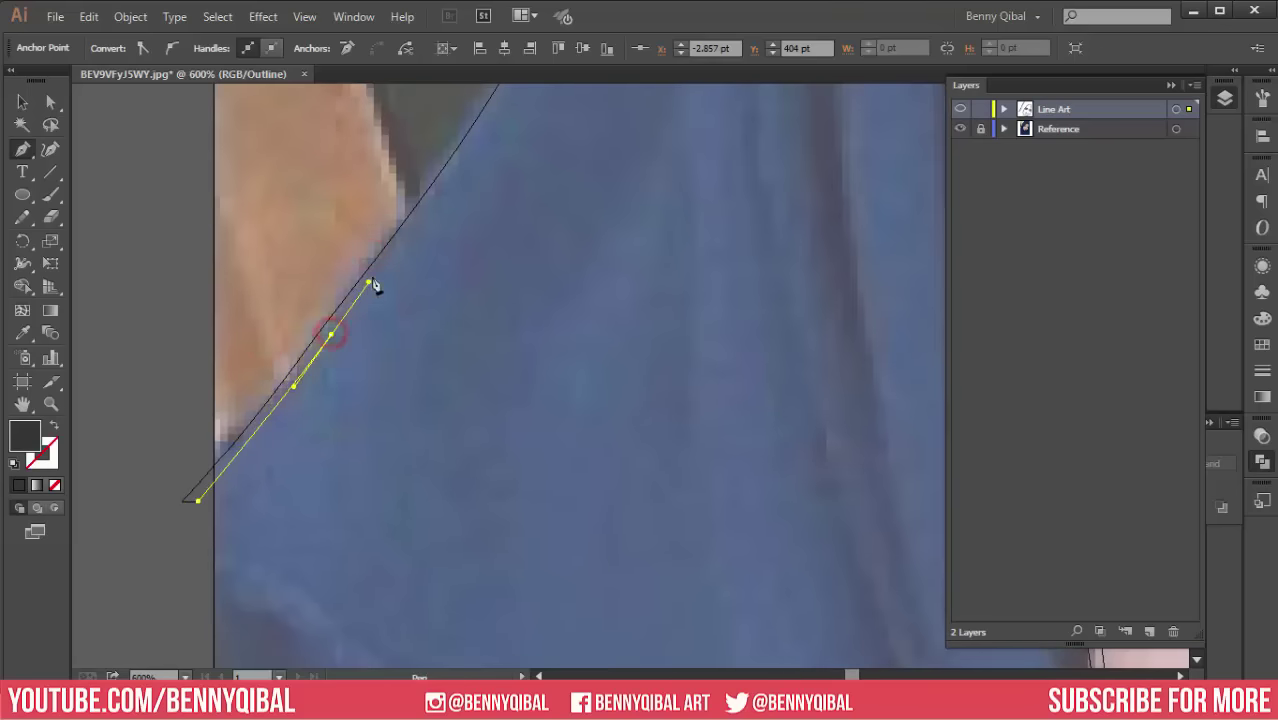
drag(432, 231, 367, 407)
drag(410, 345, 413, 332)
drag(465, 231, 405, 426)
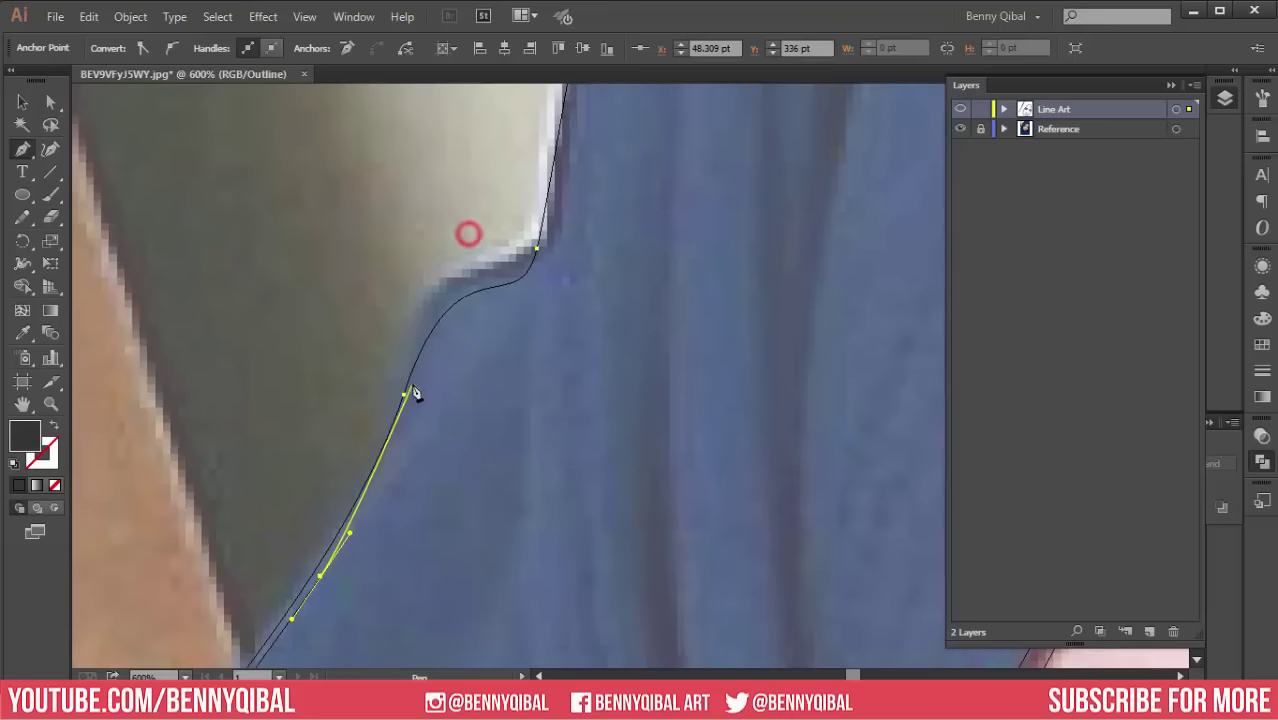
drag(422, 372, 441, 323)
drag(548, 284, 555, 278)
drag(554, 258, 486, 402)
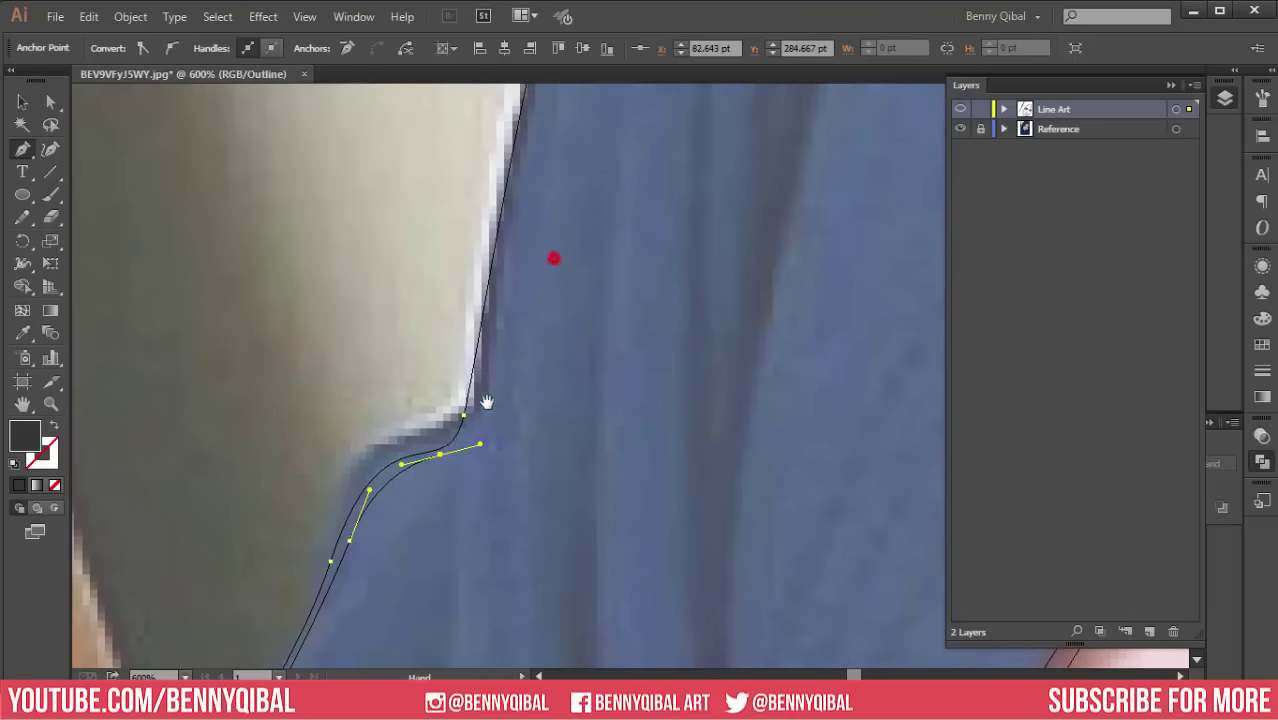
drag(516, 214, 441, 406)
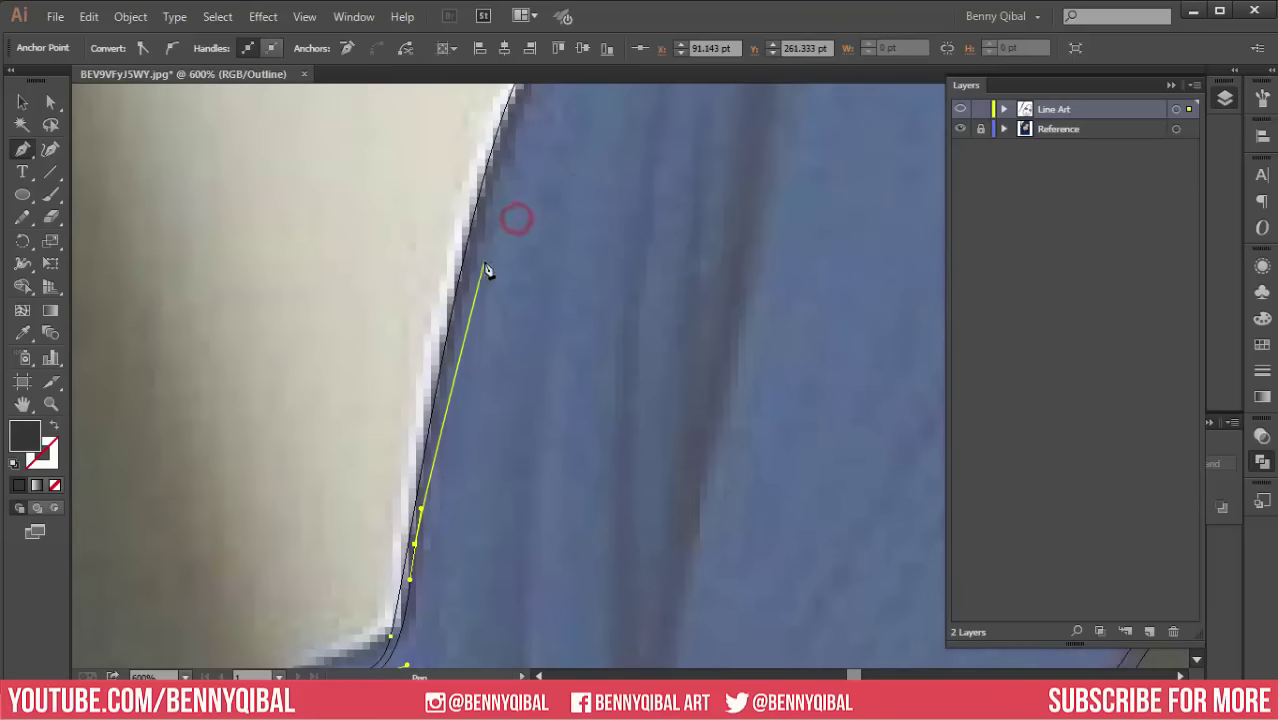
mouse_move(475, 240)
mouse_down()
mouse_move(495, 185)
mouse_move(369, 450)
mouse_up()
mouse_move(428, 323)
mouse_down()
mouse_move(474, 274)
mouse_move(458, 272)
mouse_move(485, 226)
mouse_up()
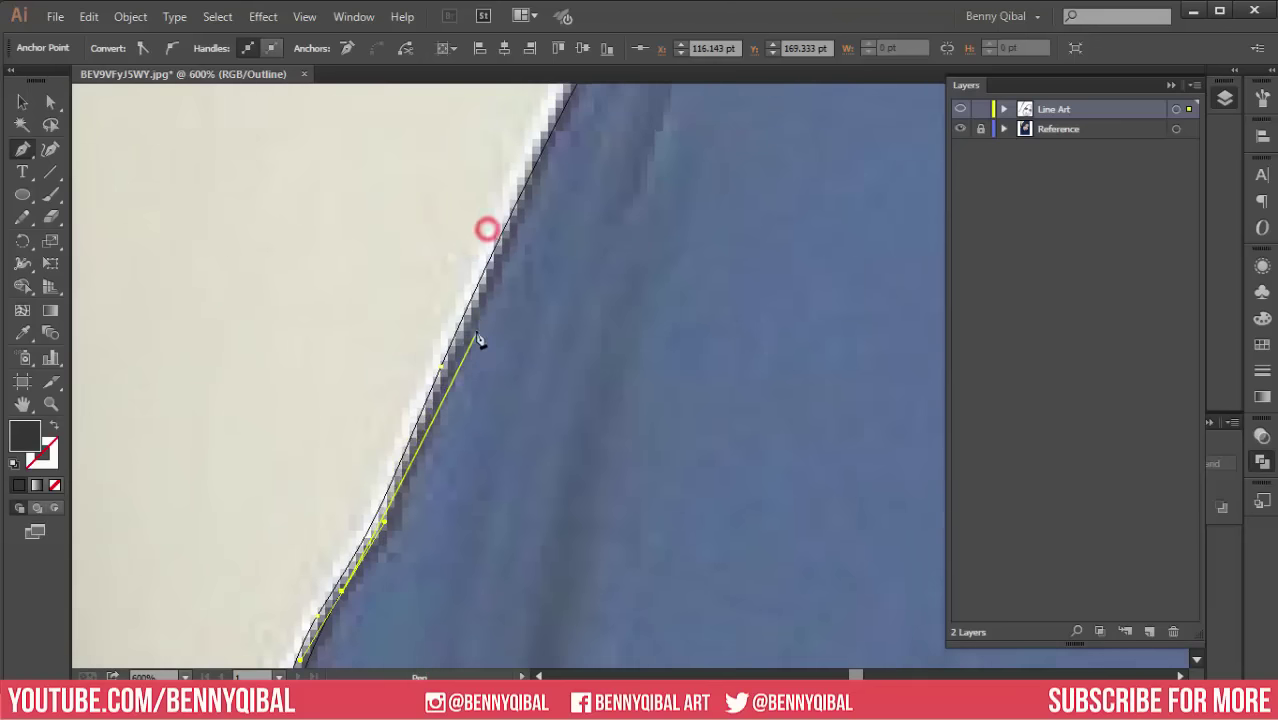
Step: Continue the hood's outer edge path upward to the image's top edge
click(487, 280)
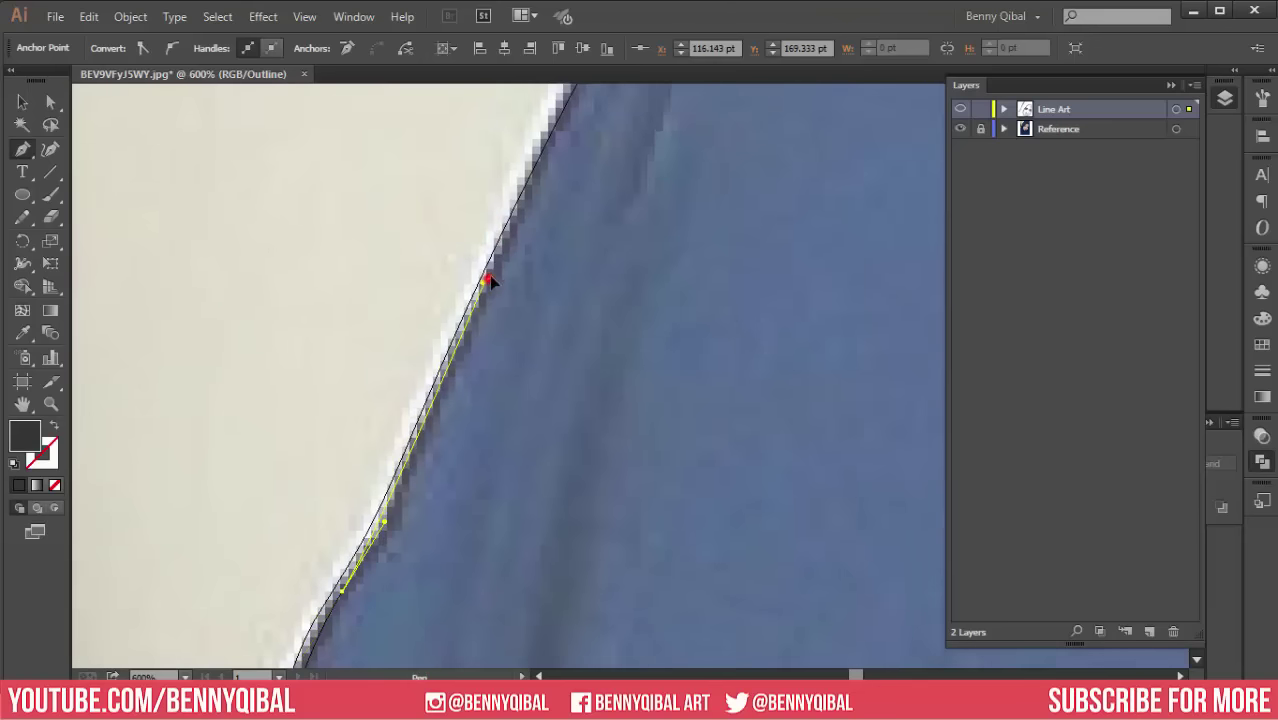
click(516, 228)
key(ctrl+minus)
click(596, 209)
drag(531, 320, 473, 337)
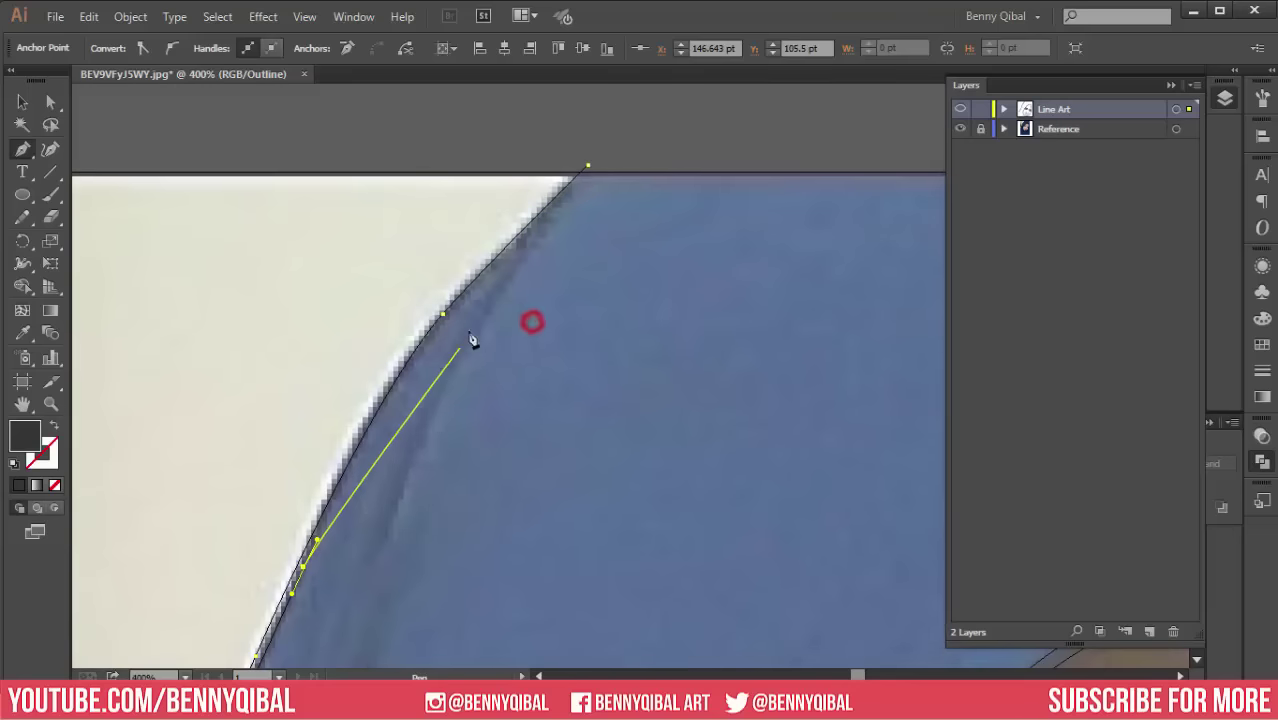
drag(497, 267, 591, 187)
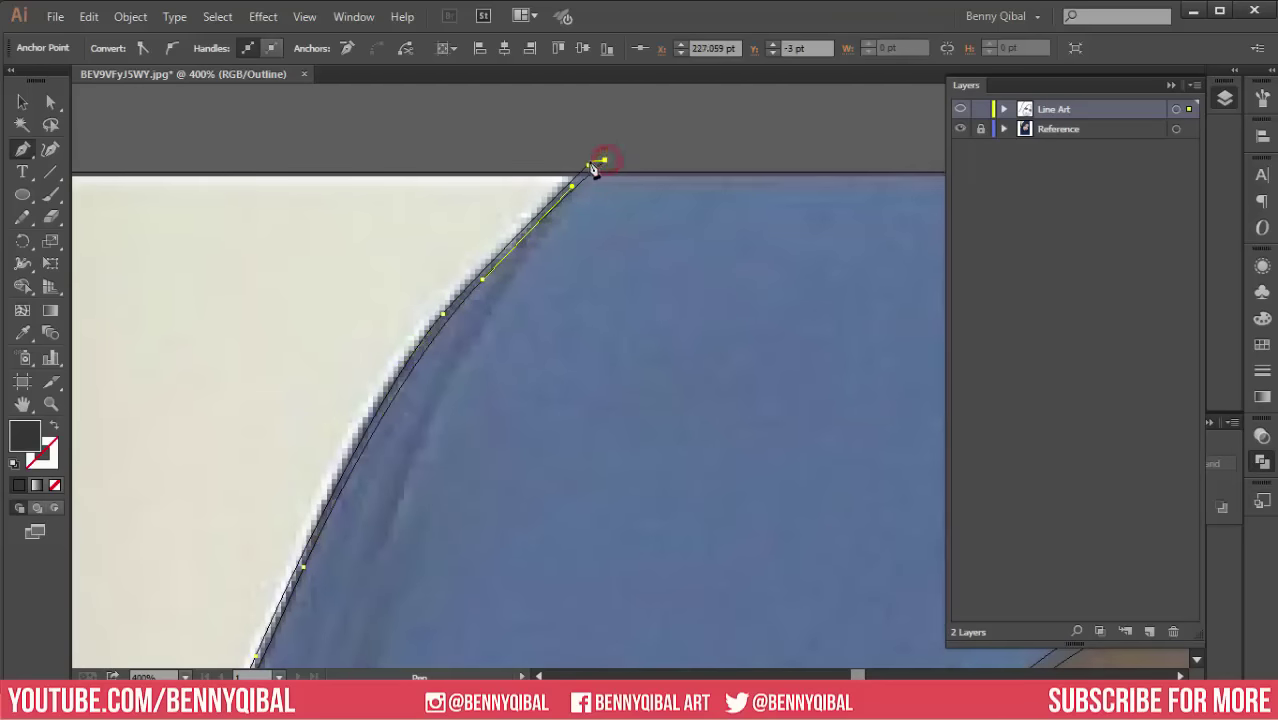
key(ctrl+minus)
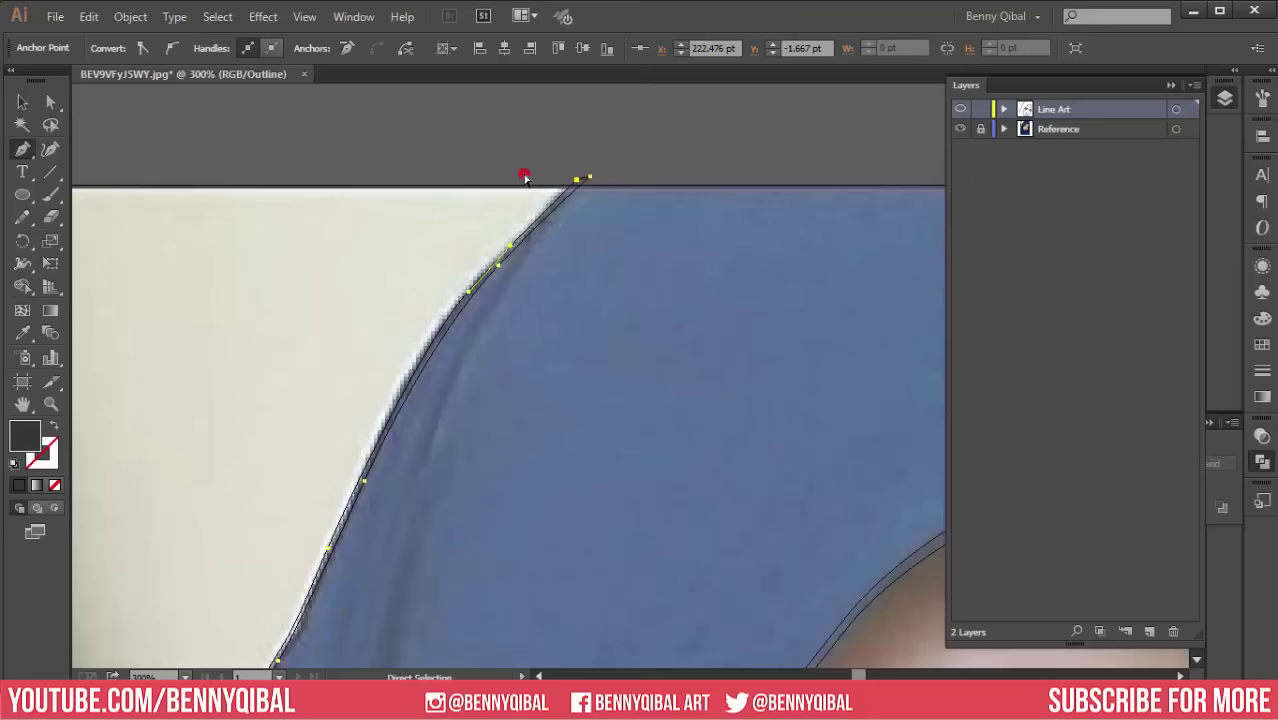
drag(564, 194, 507, 313)
Step: Draw a narrow pointed fold line just inside the outer edge and end the path
drag(416, 430, 388, 516)
key(ctrl+plus)
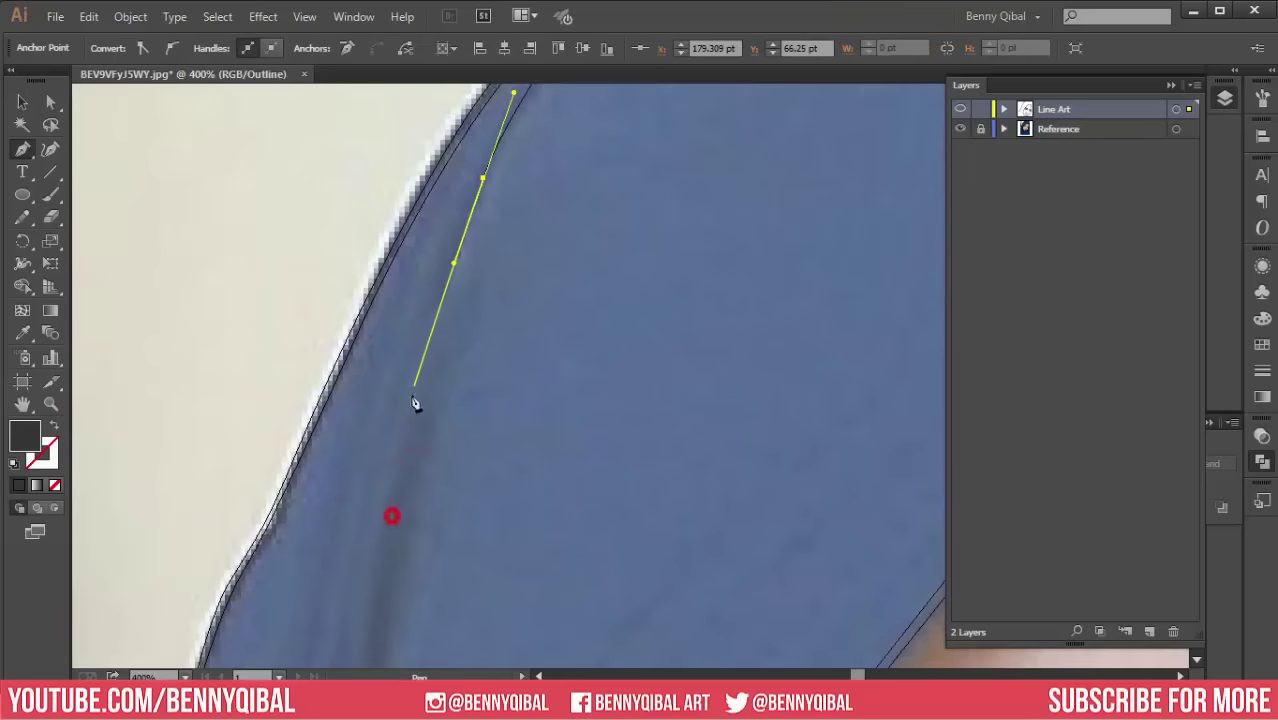
drag(381, 455, 368, 518)
mouse_move(453, 232)
mouse_down()
mouse_move(421, 369)
mouse_move(443, 321)
mouse_up()
key(ctrl+plus)
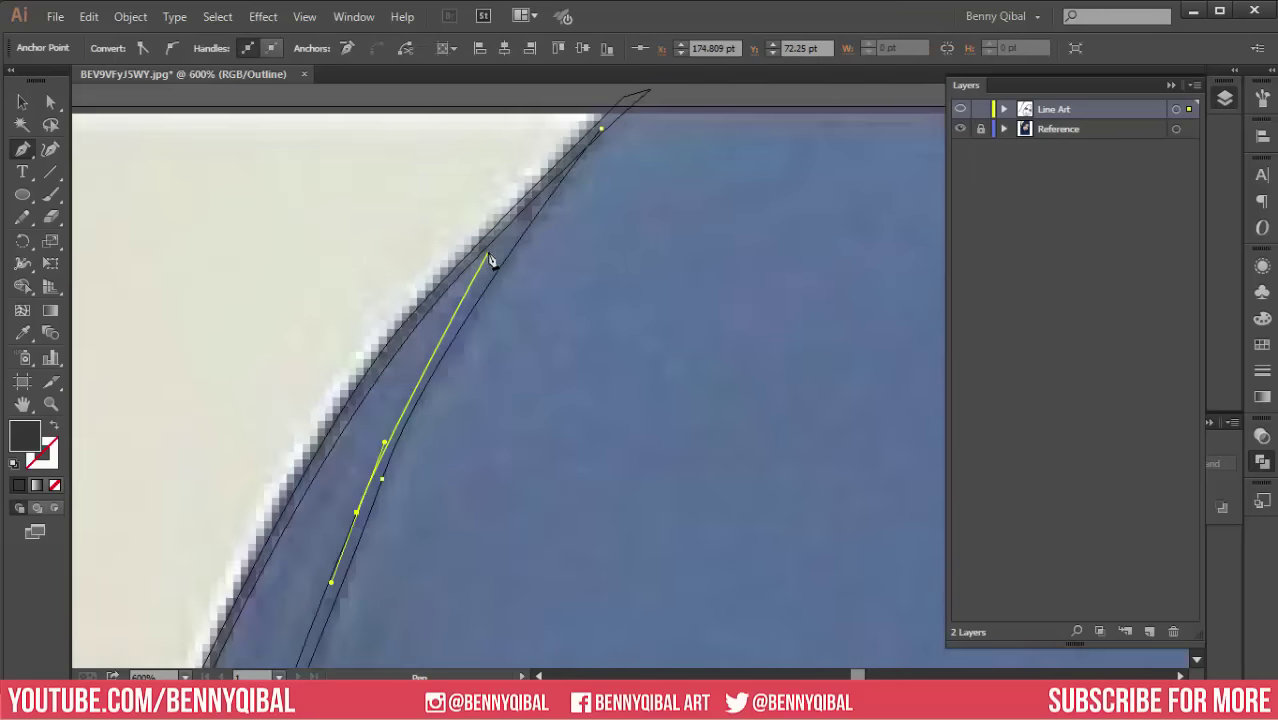
drag(600, 129, 540, 200)
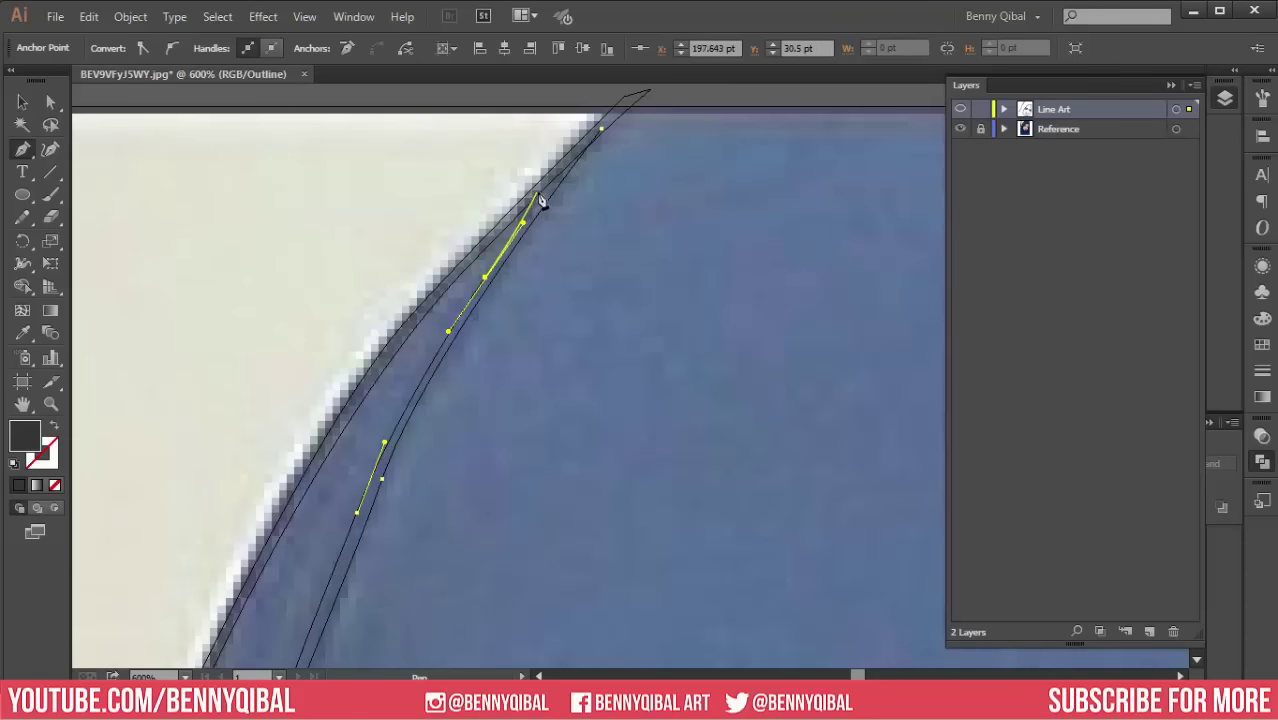
ctrl+click(476, 163)
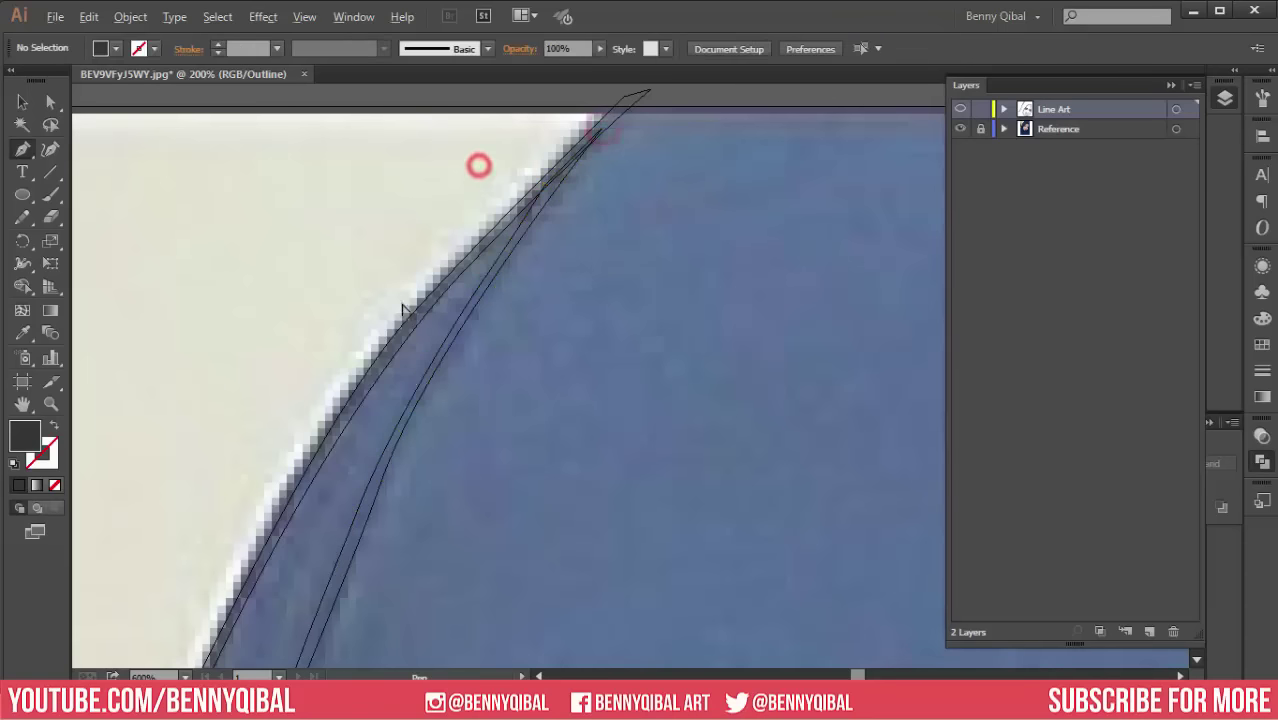
key(ctrl+minus)
Step: Draw a curved fold line from beside the cheek up the hijab toward the top
scroll(385, 466, down, 3)
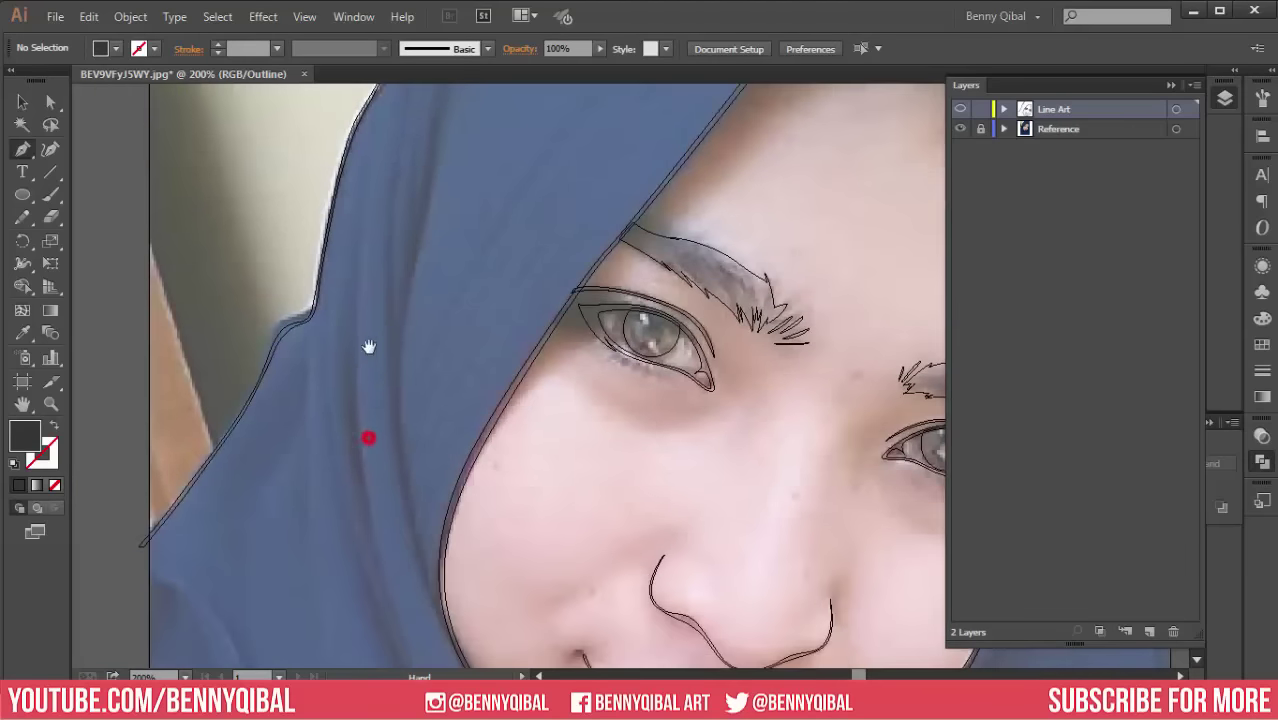
scroll(397, 363, down, 5)
key(ctrl+plus)
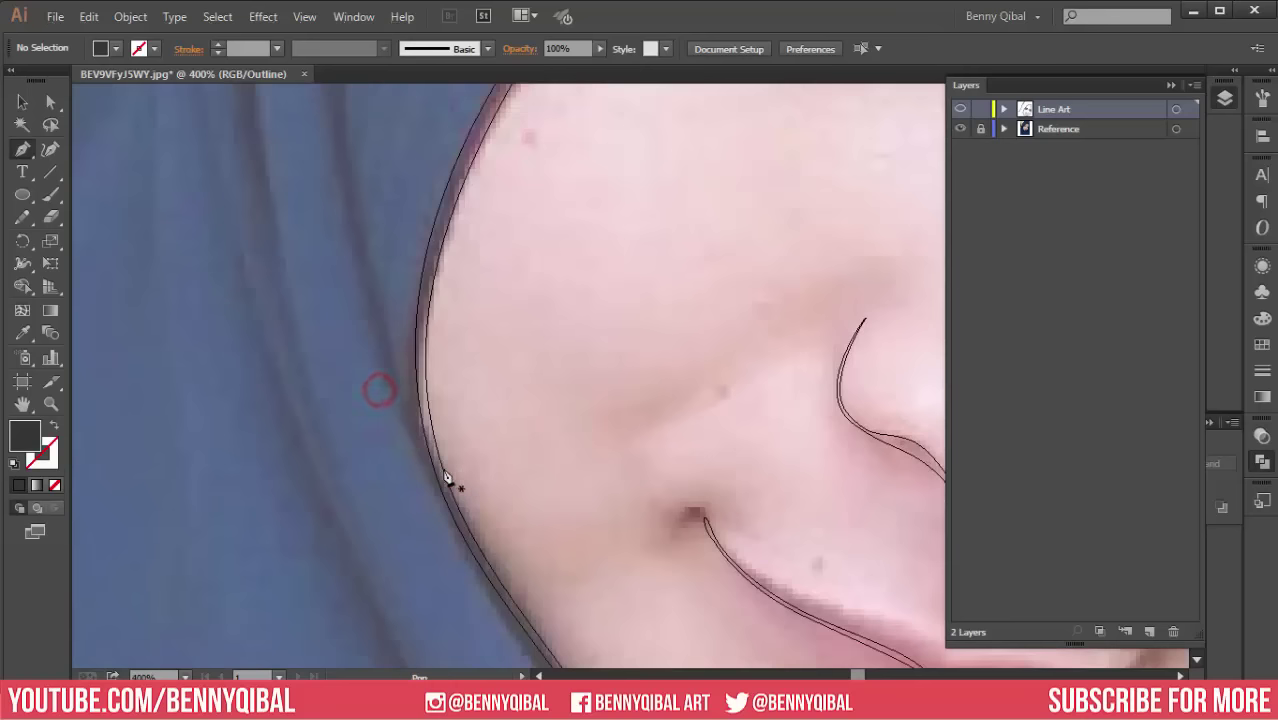
click(442, 475)
drag(369, 238, 362, 217)
key(ctrl+minus)
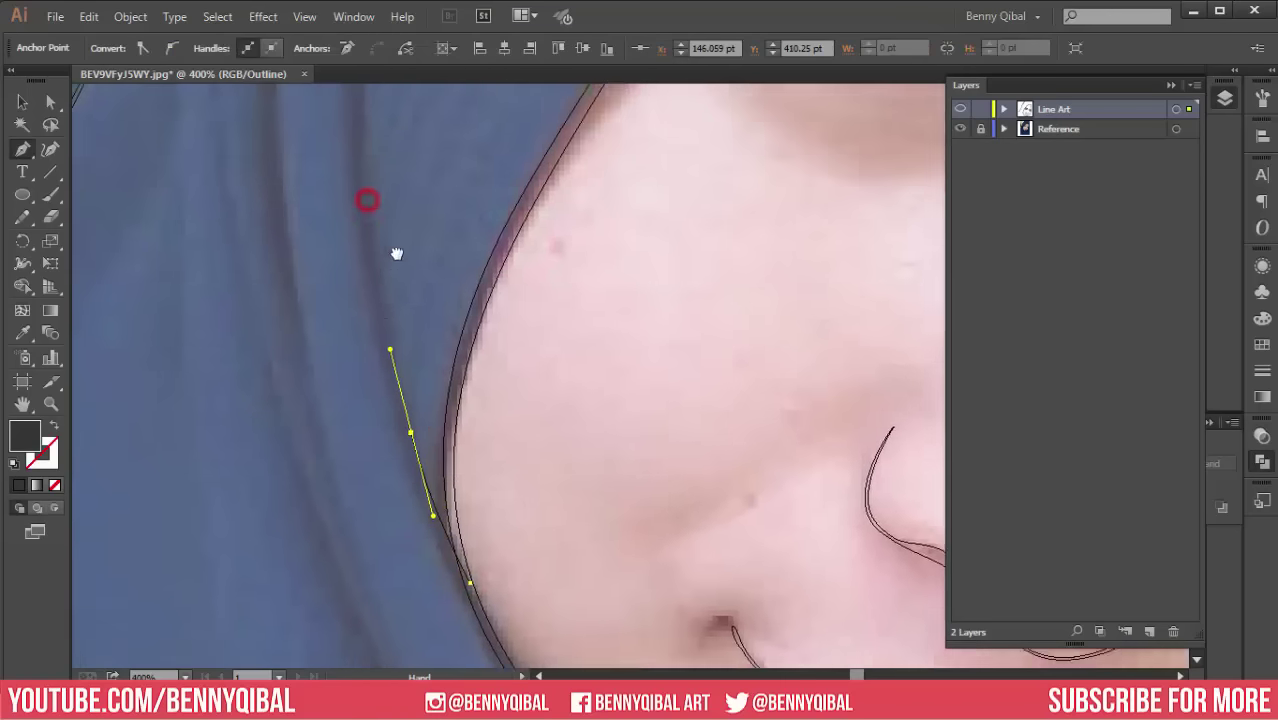
scroll(394, 282, up, 5)
scroll(411, 361, up, 3)
mouse_move(411, 361)
mouse_down()
mouse_move(419, 251)
mouse_move(453, 182)
mouse_move(475, 306)
mouse_up()
scroll(419, 251, up, 3)
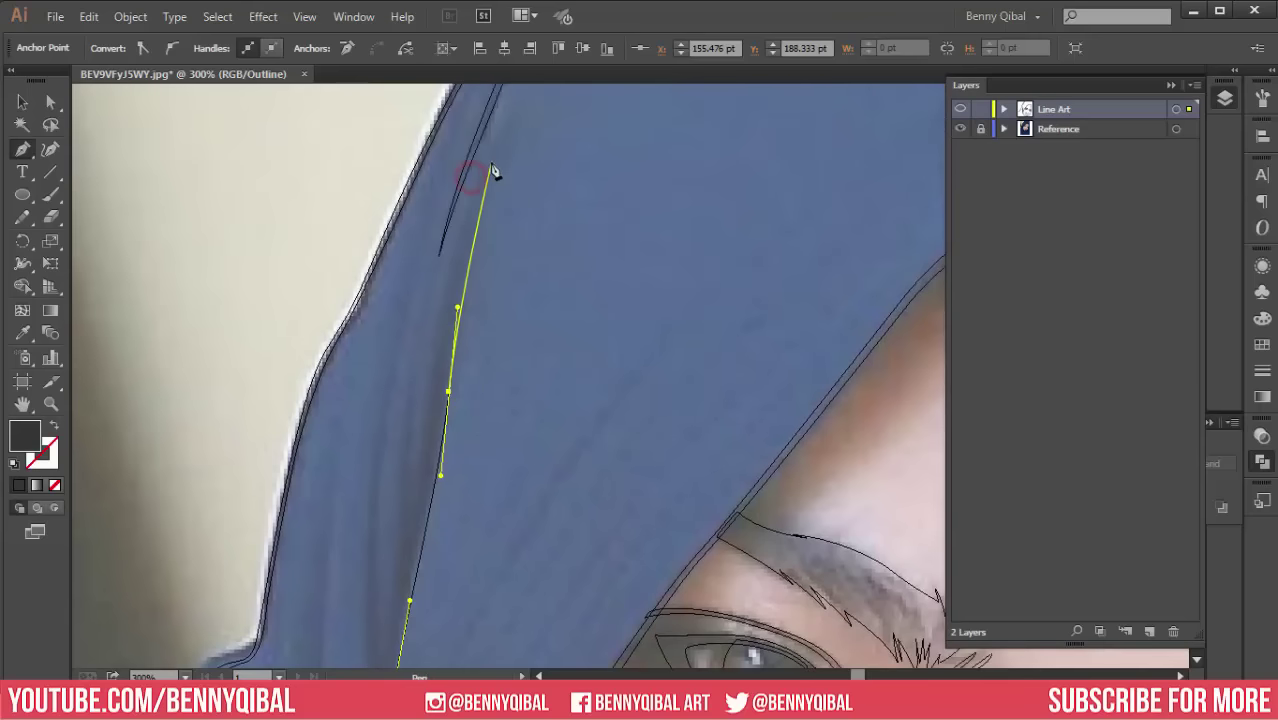
drag(497, 148, 515, 118)
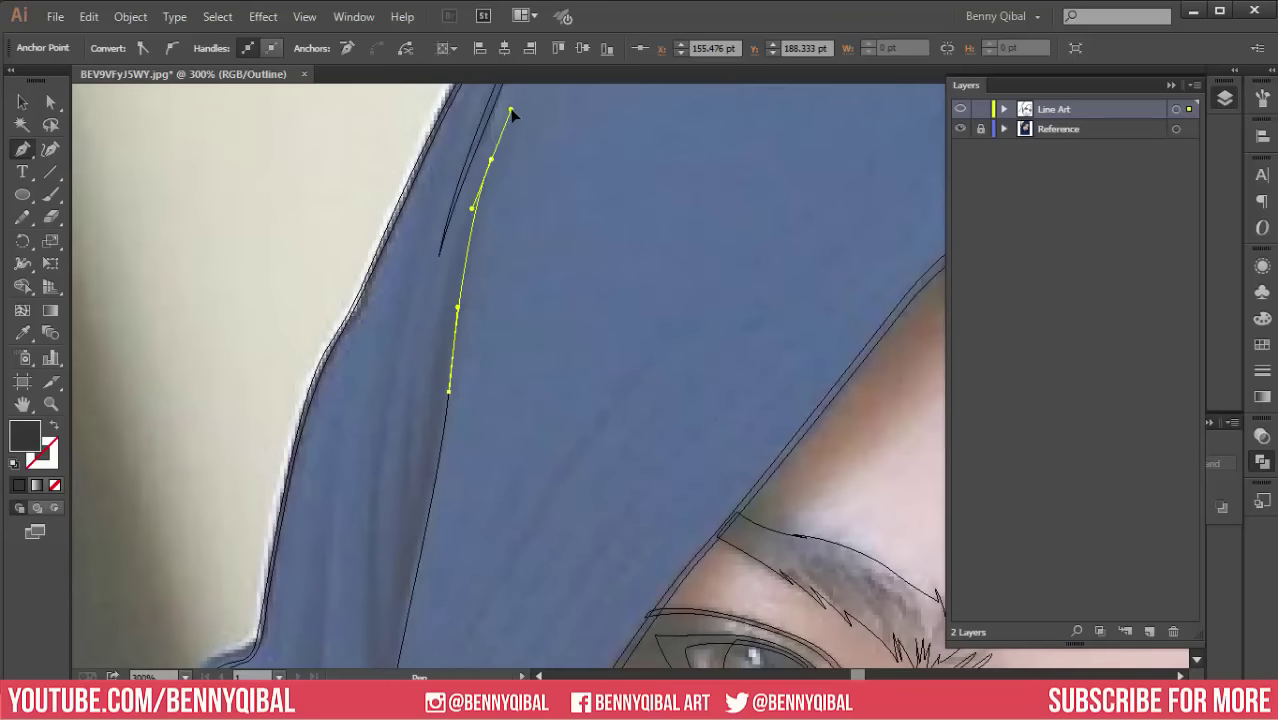
scroll(434, 457, down, 3)
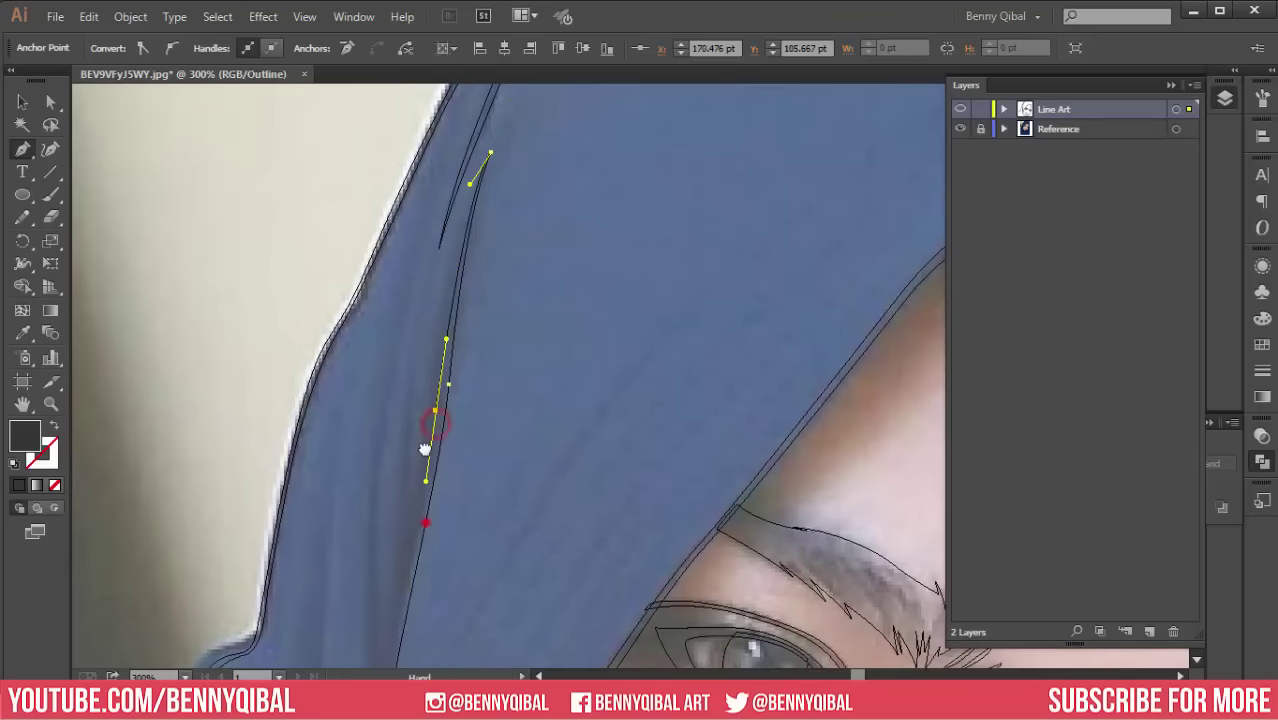
Step: Add a second fold line alongside the first
drag(423, 521, 455, 370)
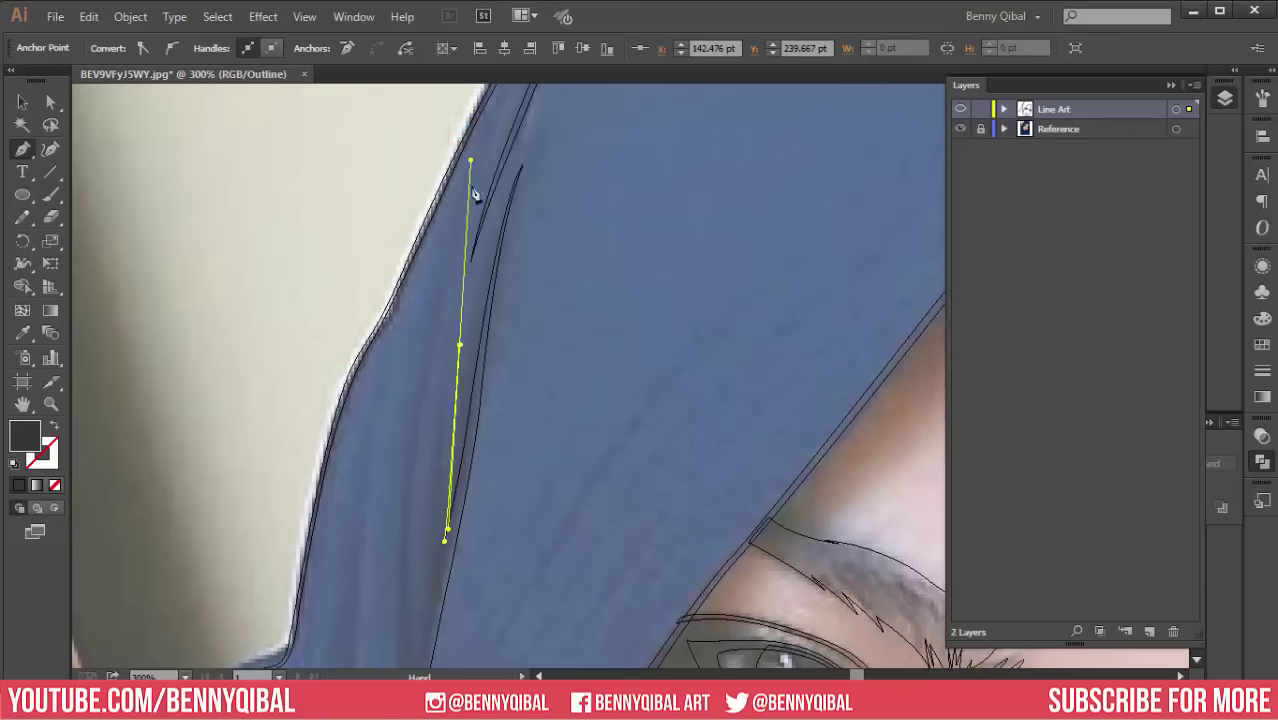
drag(450, 140, 455, 307)
ctrl+alt+click(455, 307)
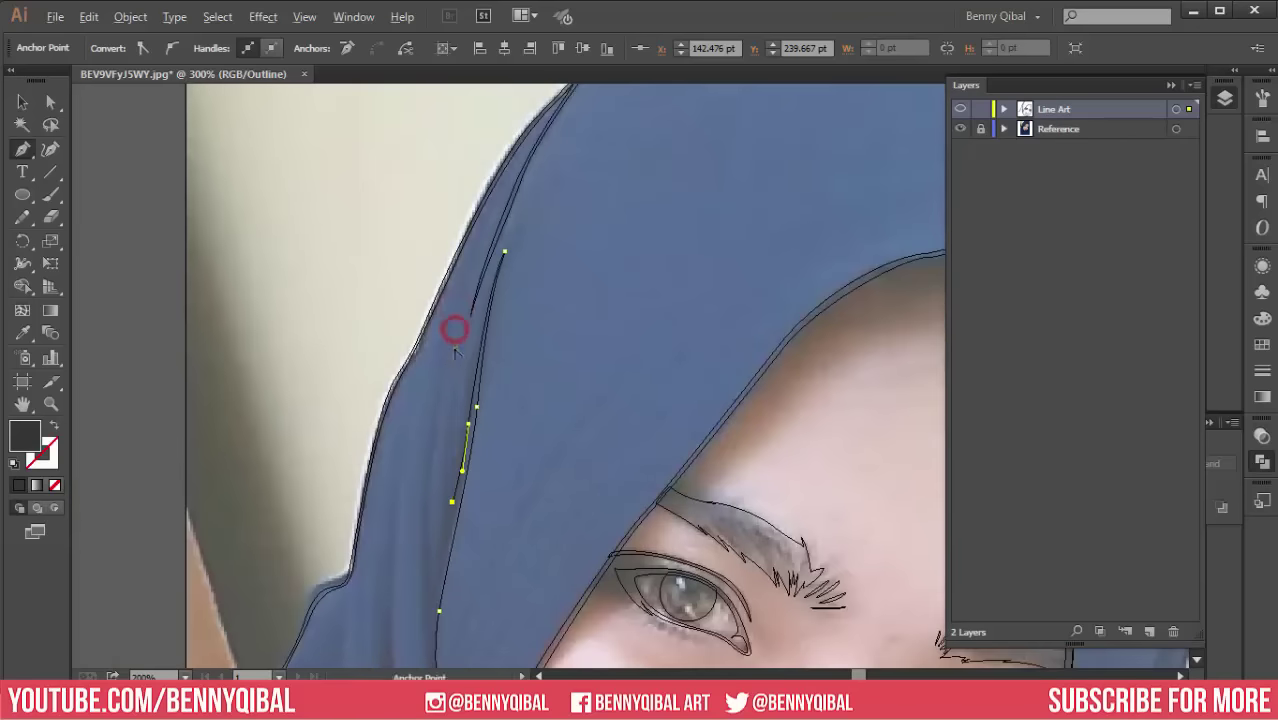
ctrl+click(451, 326)
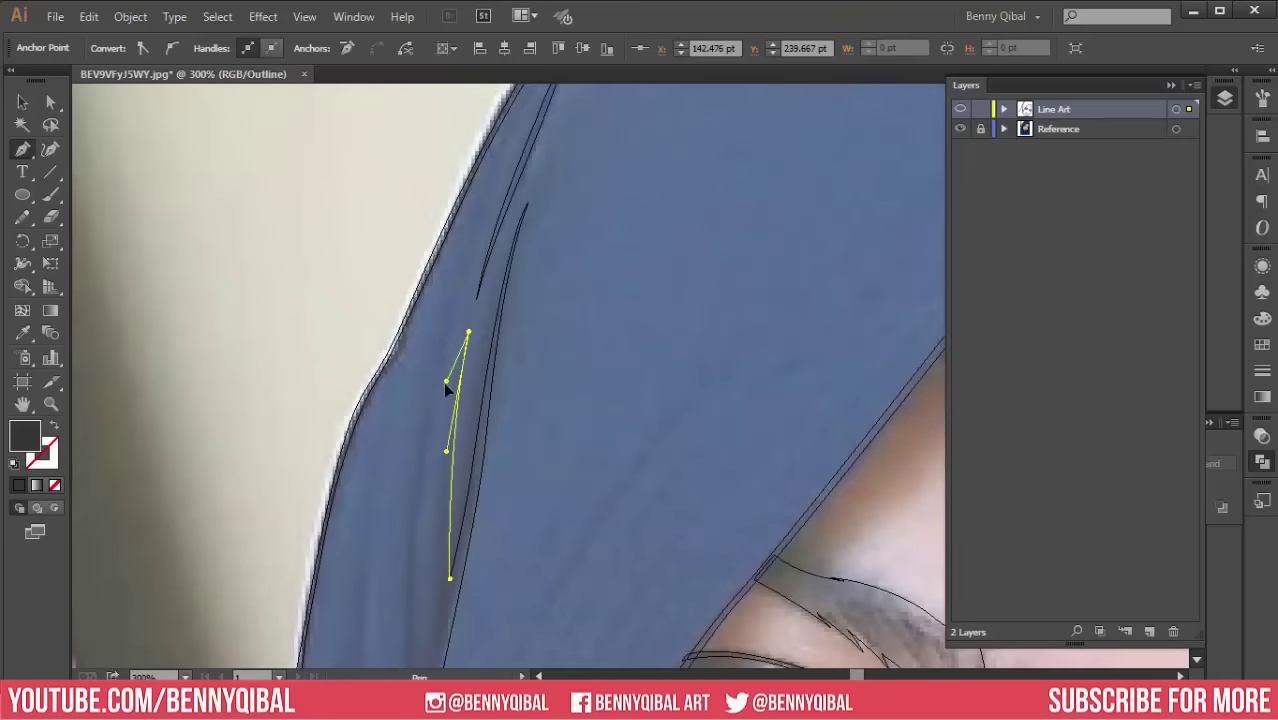
drag(440, 489, 447, 346)
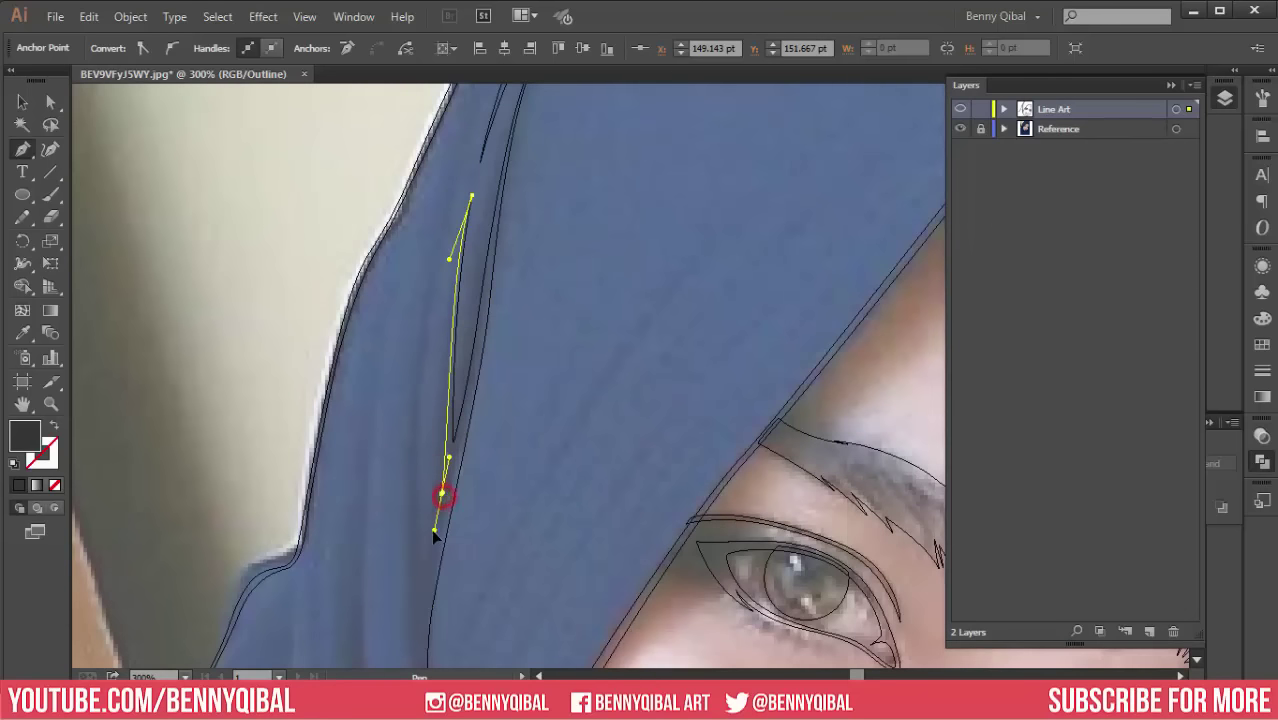
Step: Draw another slender fold beside the eye, curving up to a pointed tip and back down
click(426, 559)
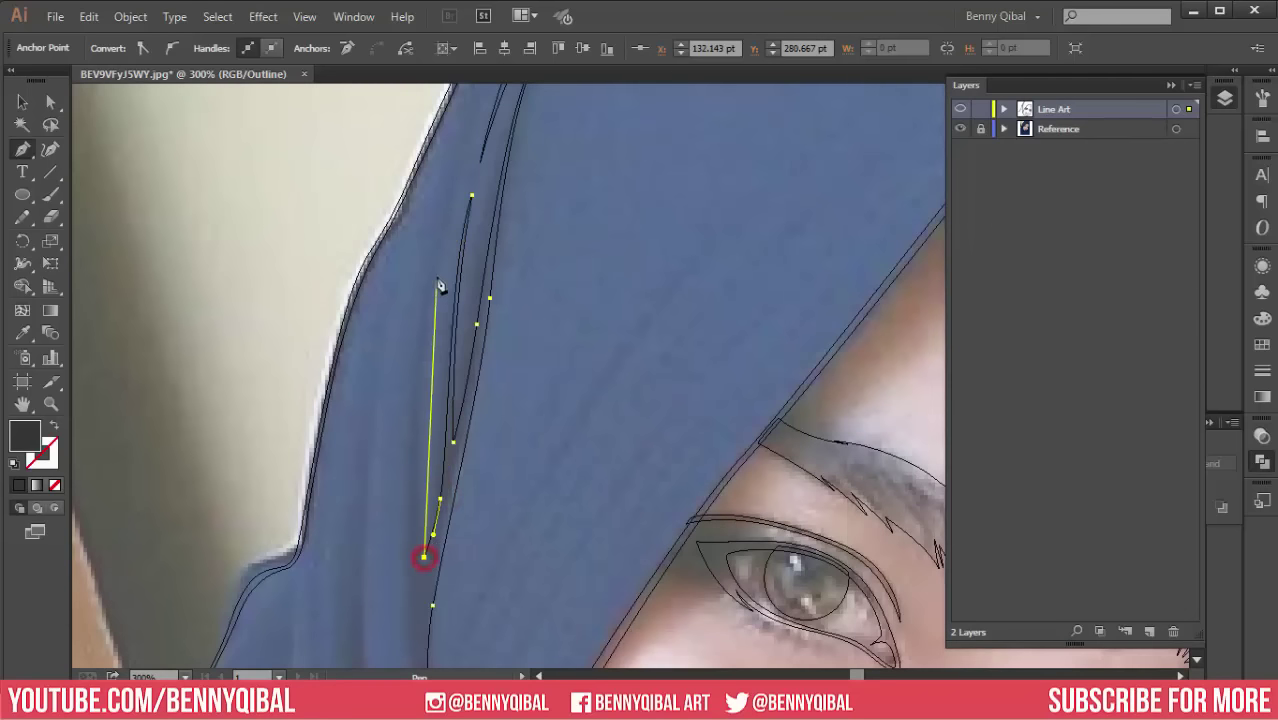
drag(441, 222, 473, 127)
scroll(410, 410, down, 3)
mouse_move(419, 490)
mouse_down()
mouse_move(419, 541)
mouse_move(471, 585)
mouse_up()
scroll(419, 520, down, 6)
click(441, 500)
scroll(471, 585, down, 4)
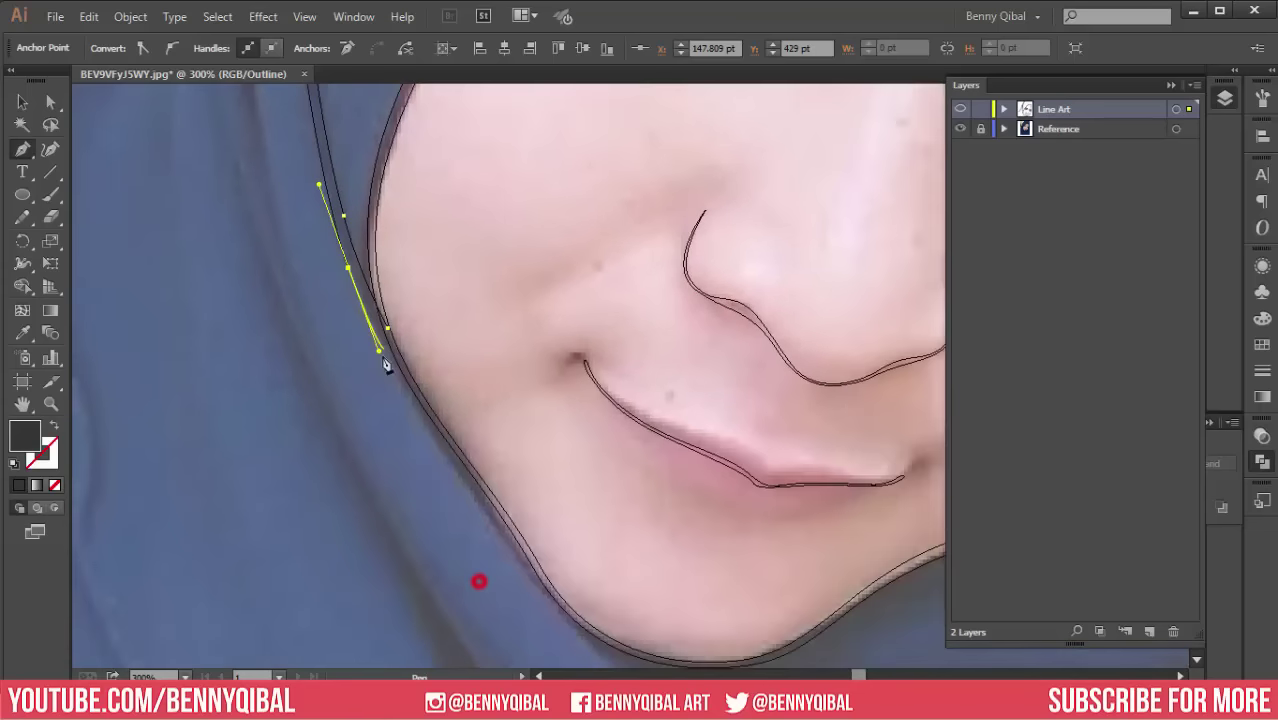
scroll(400, 385, up, 1)
mouse_move(337, 287)
mouse_down()
mouse_move(373, 390)
mouse_move(434, 463)
mouse_up()
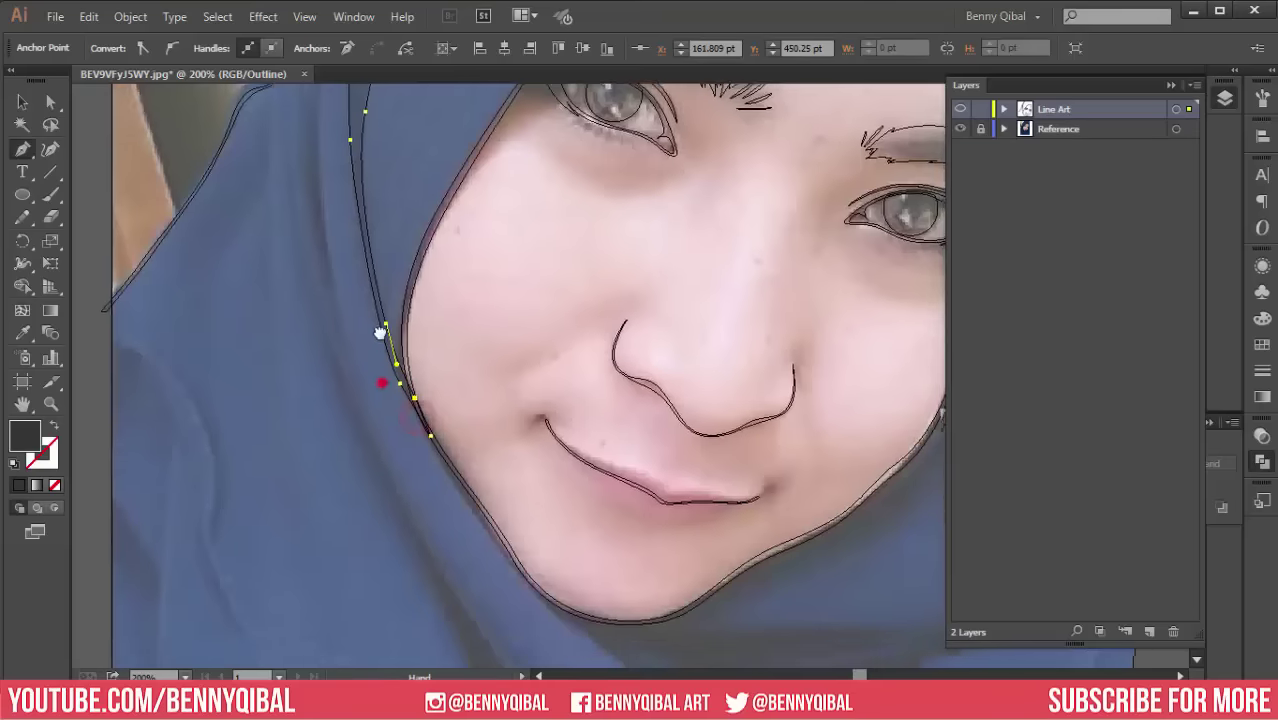
scroll(400, 380, down, 4)
Step: Shift the portrait slightly left and start a new fold on the hijab's top
drag(541, 330, 480, 325)
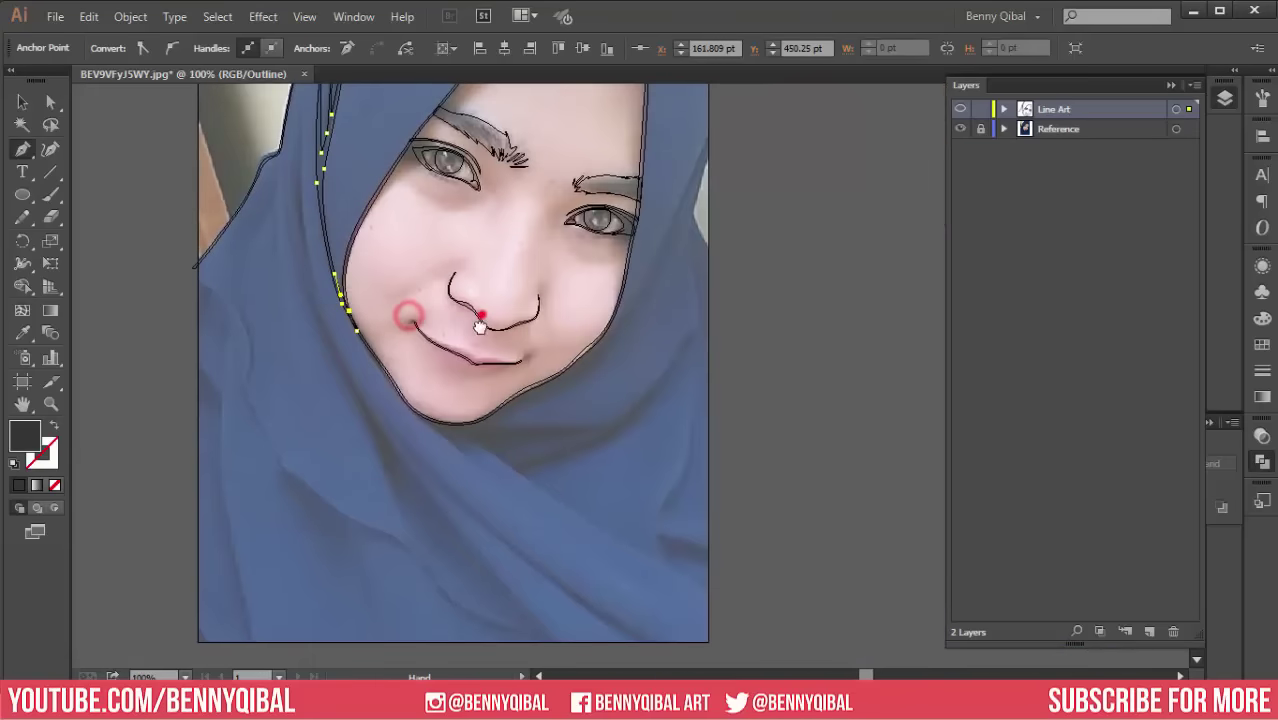
scroll(480, 325, up, 1)
scroll(428, 337, up, 1)
scroll(428, 337, up, 1)
scroll(267, 440, up, 1)
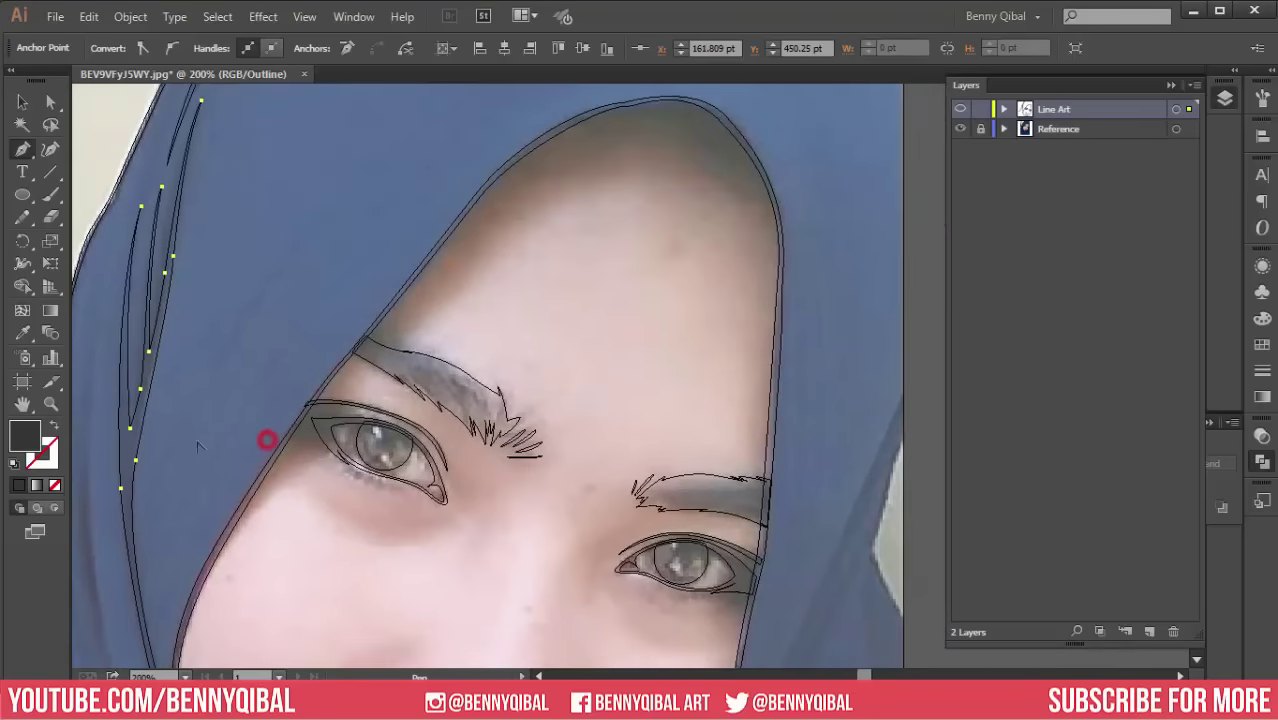
scroll(267, 440, up, 1)
click(174, 548)
scroll(276, 441, down, 1)
Step: Trace a curved fold line across the hijab from the hood's crown downward
scroll(288, 441, down, 1)
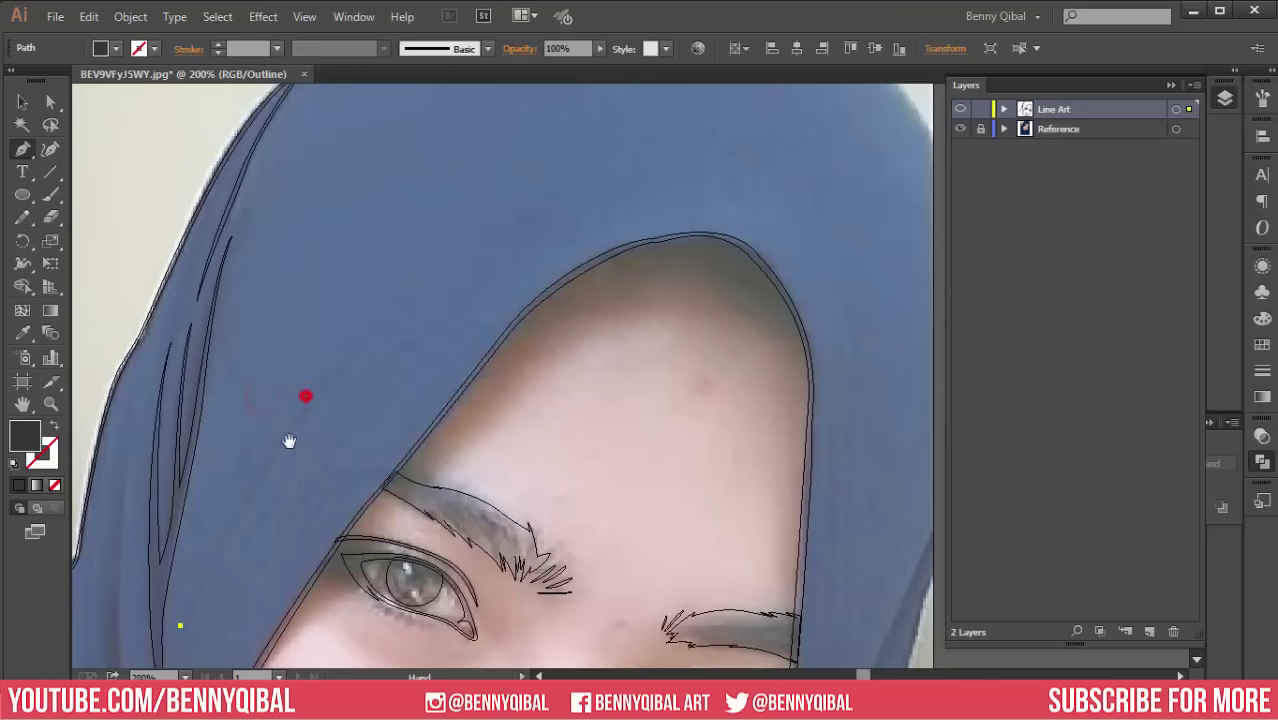
mouse_move(316, 398)
mouse_down()
mouse_move(351, 331)
mouse_move(401, 304)
mouse_up()
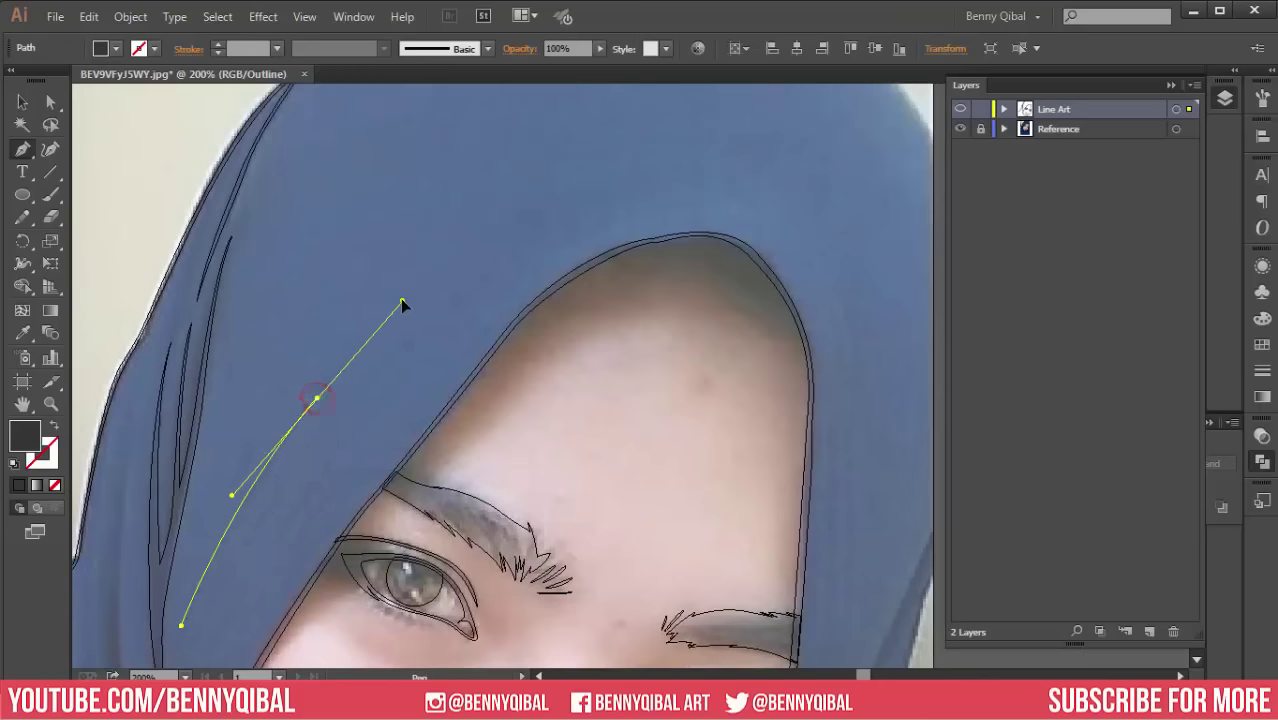
drag(524, 210, 580, 184)
click(522, 213)
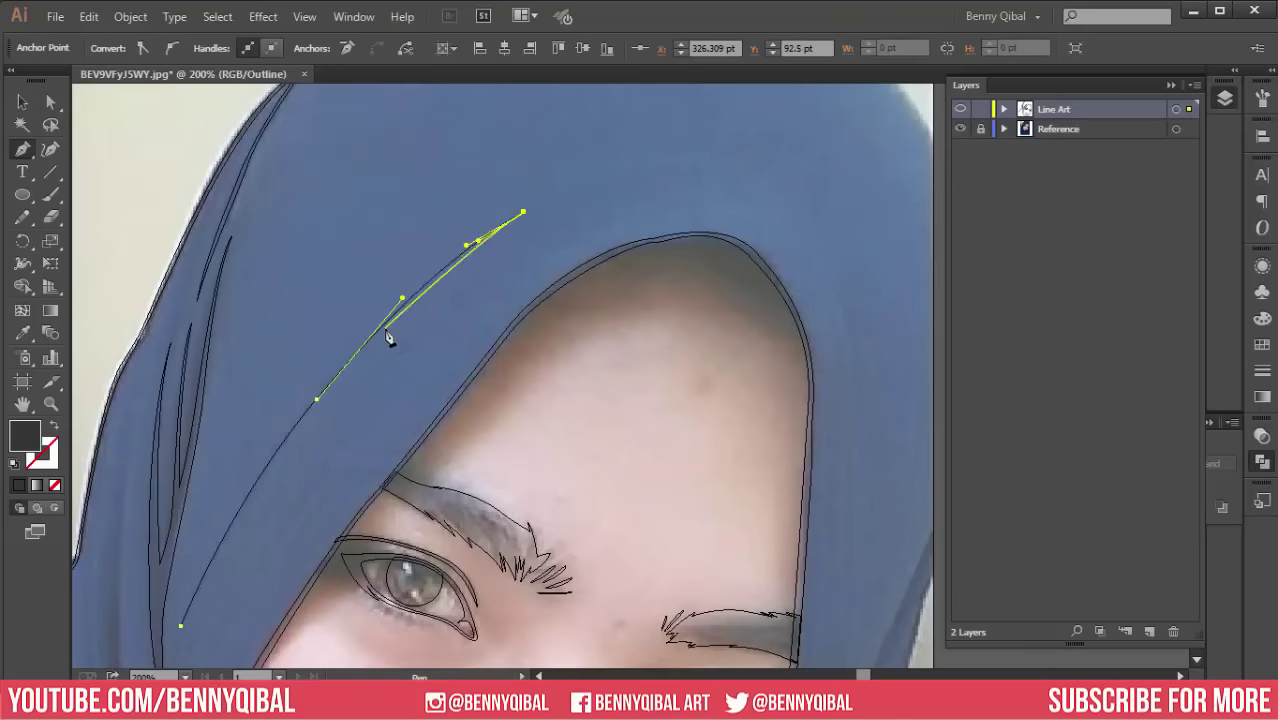
click(368, 337)
scroll(362, 357, up, 1)
mouse_move(366, 360)
mouse_down()
mouse_move(319, 443)
mouse_move(298, 446)
mouse_up()
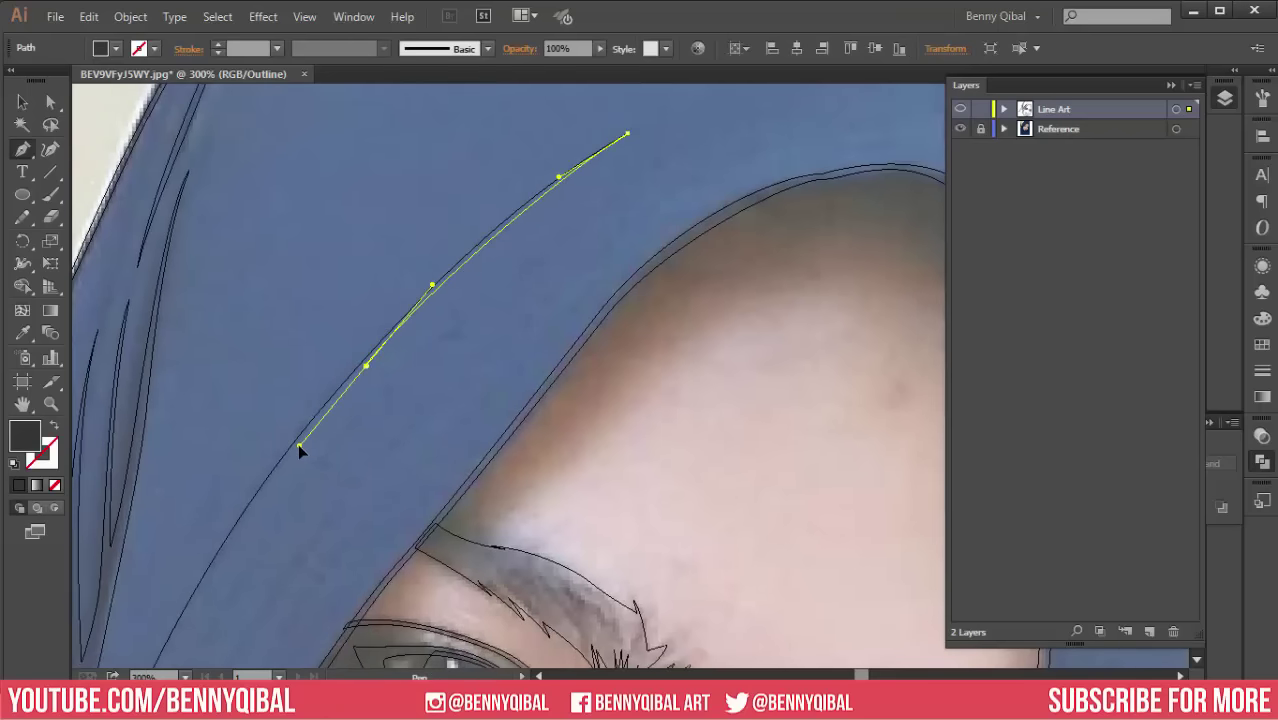
drag(277, 491, 340, 333)
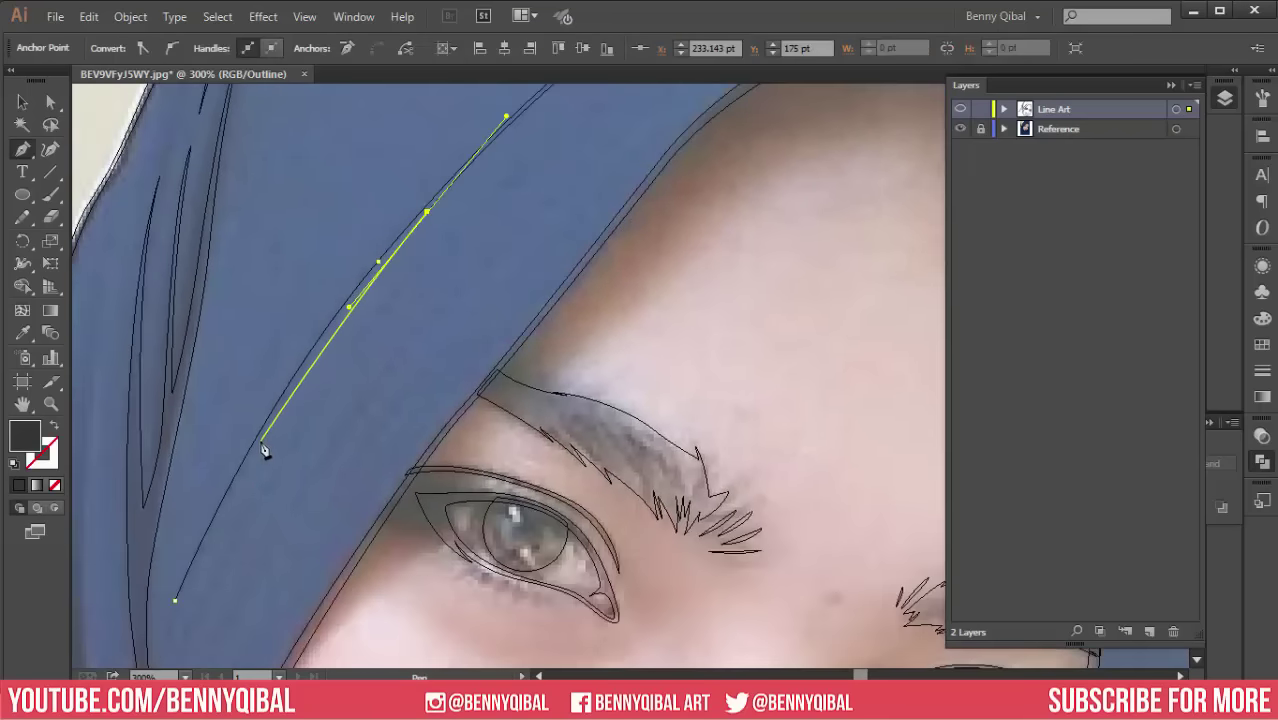
mouse_move(258, 441)
mouse_down()
mouse_move(238, 478)
mouse_move(262, 403)
mouse_up()
drag(228, 493, 236, 487)
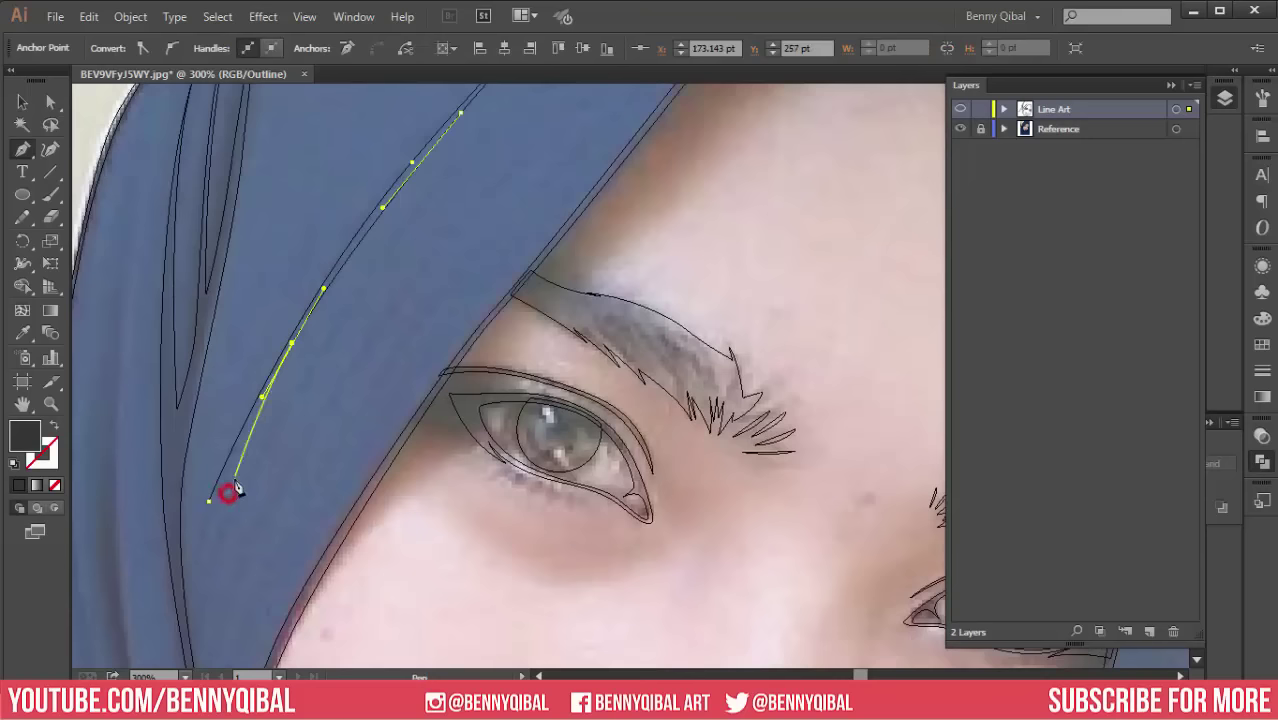
click(208, 503)
Step: Draw a fold line over the top of the head, curving around the face opening
scroll(209, 510, down, 2)
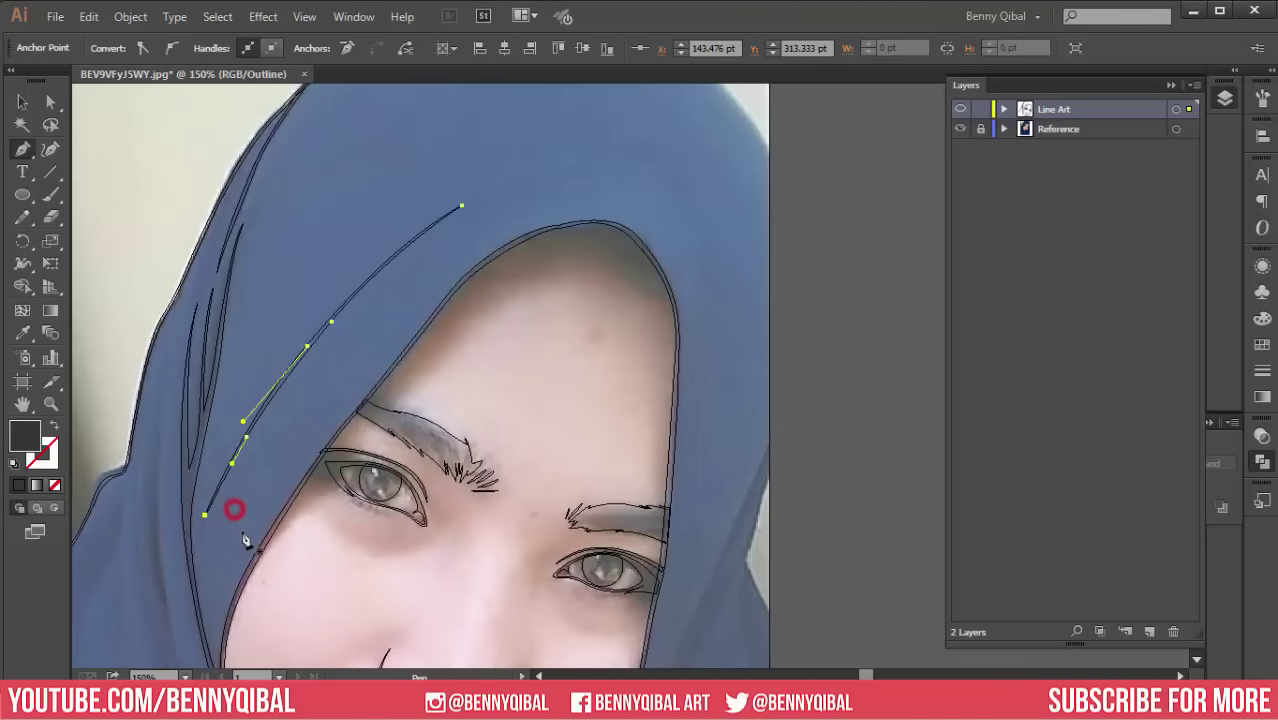
scroll(516, 260, up, 2)
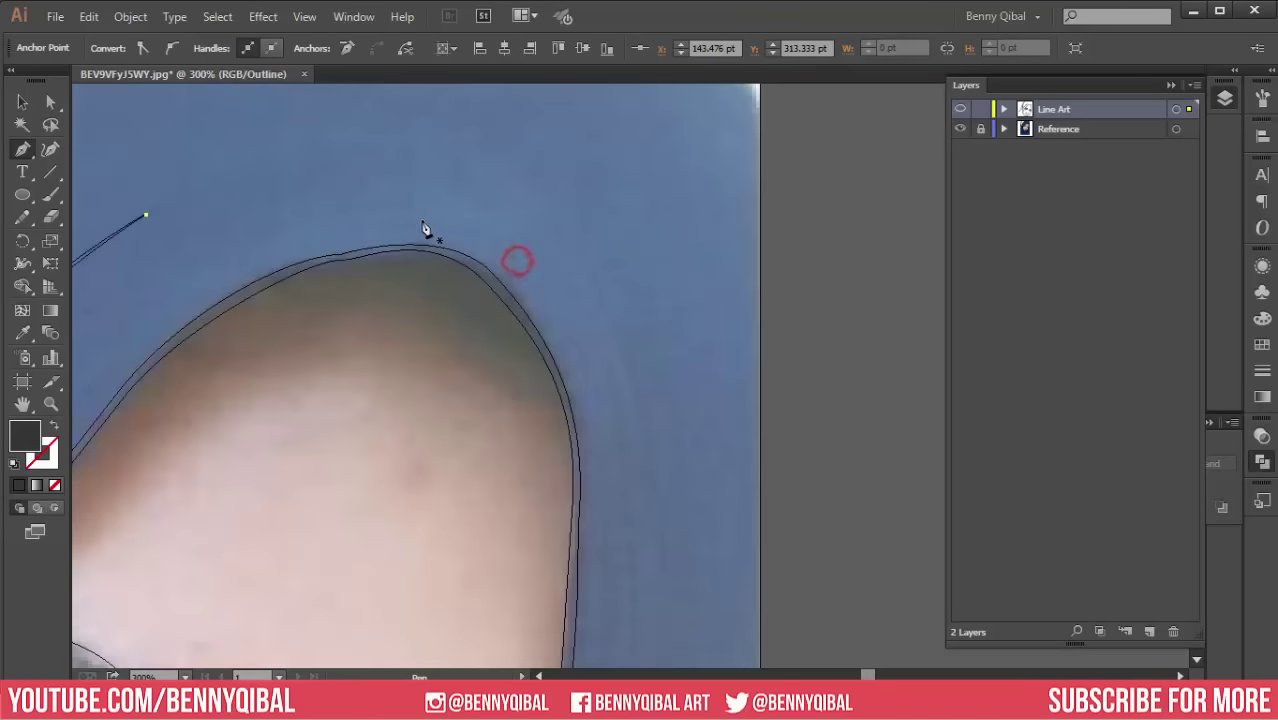
mouse_move(566, 327)
mouse_down()
mouse_move(628, 462)
mouse_move(607, 396)
mouse_up()
drag(598, 552, 593, 563)
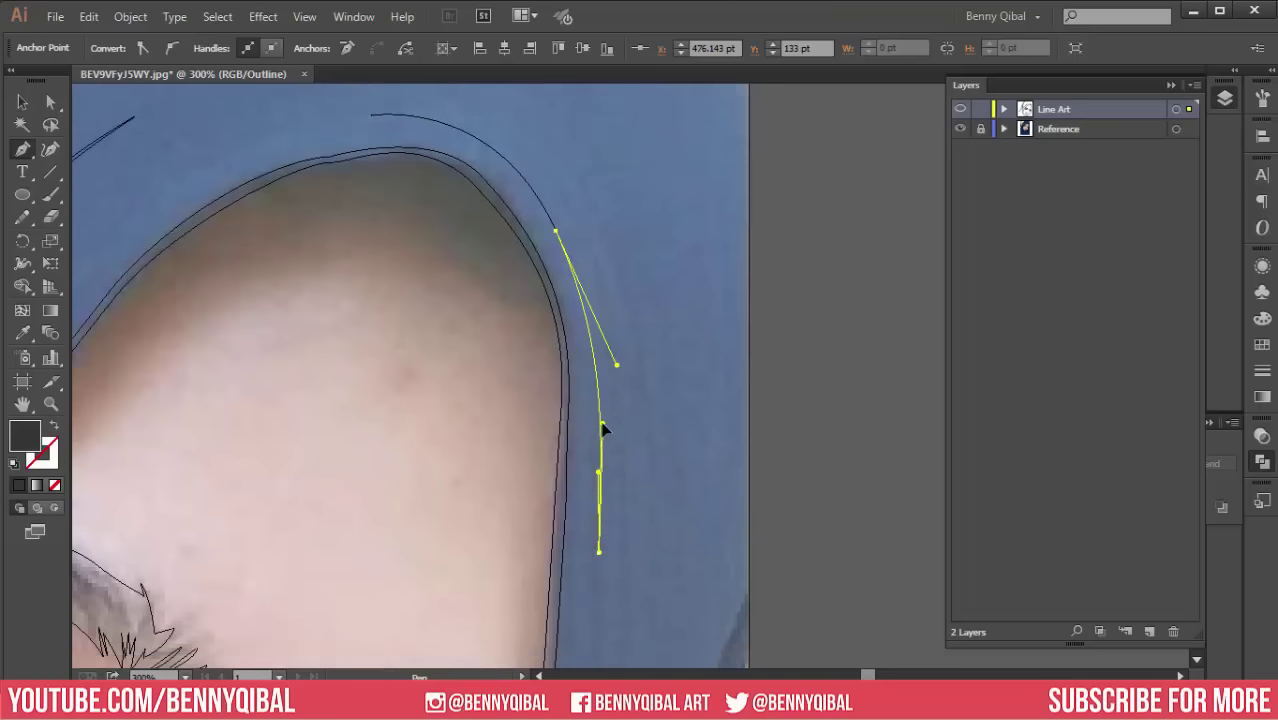
drag(603, 428, 606, 423)
mouse_move(576, 263)
mouse_down()
mouse_move(537, 155)
mouse_move(571, 268)
mouse_up()
drag(429, 233, 378, 263)
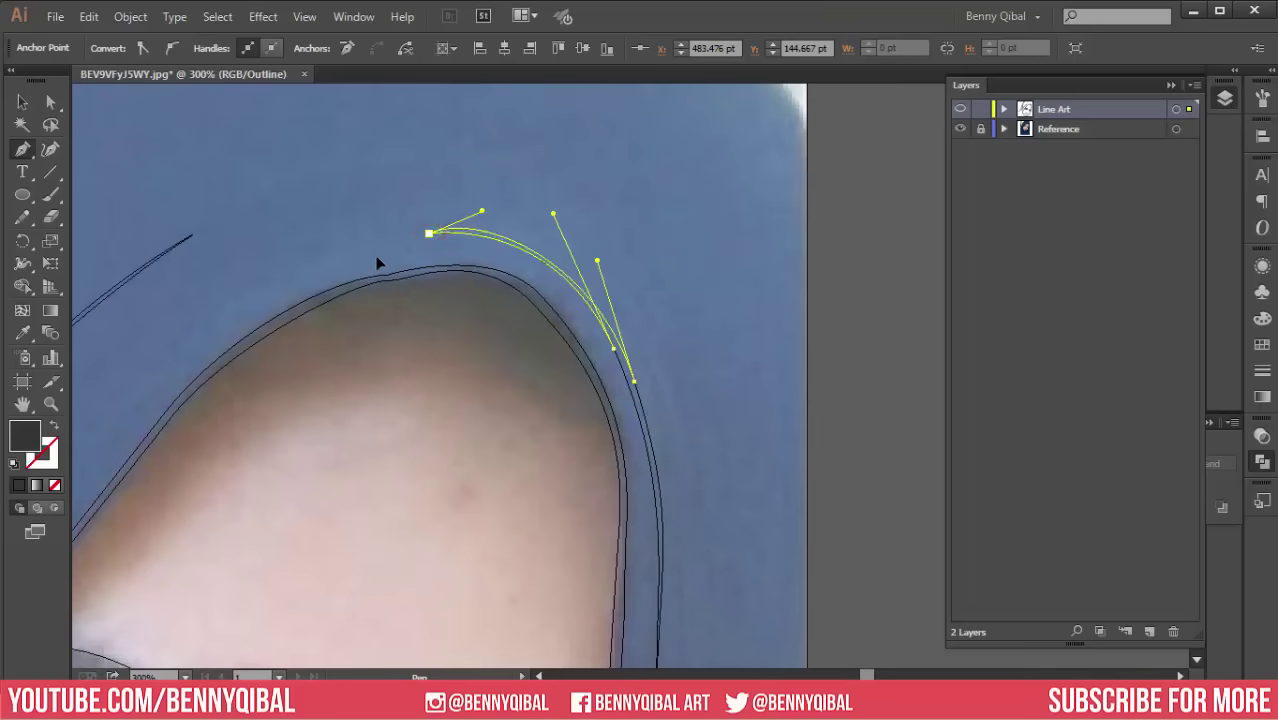
key(ctrl+minus)
mouse_move(510, 350)
mouse_down()
mouse_move(591, 413)
mouse_move(522, 517)
mouse_move(576, 287)
mouse_up()
scroll(657, 220, up, 1)
Step: Start a fold line down the hood edge, curving beside the face up to the hijab edge
click(646, 224)
mouse_move(483, 490)
mouse_down()
mouse_move(458, 528)
mouse_move(476, 488)
mouse_up()
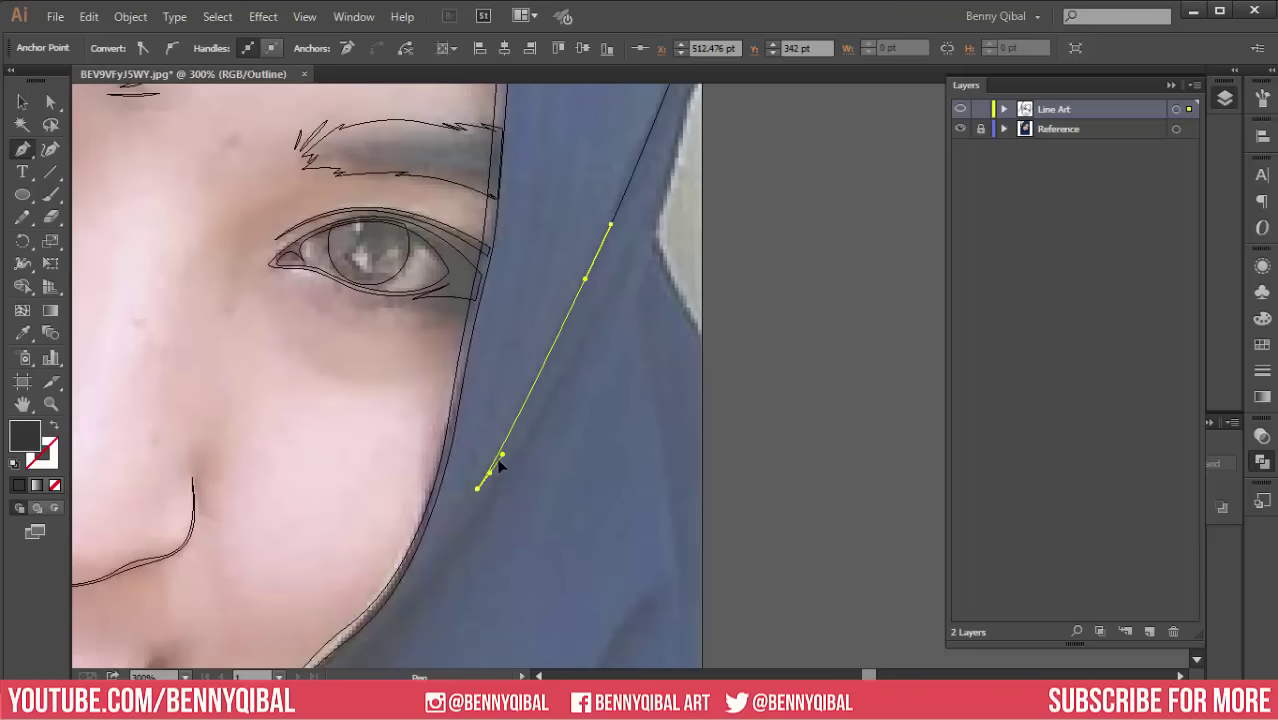
drag(592, 278, 610, 248)
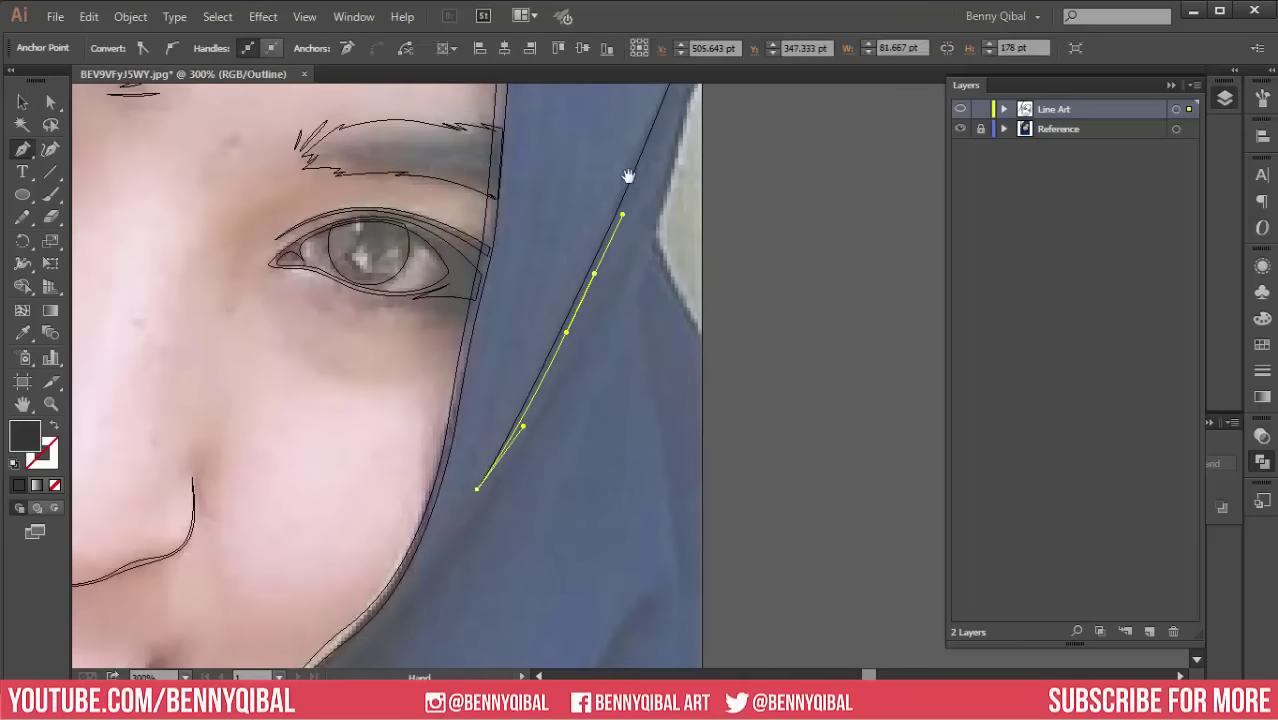
scroll(627, 180, up, 3)
click(680, 162)
scroll(680, 165, down, 2)
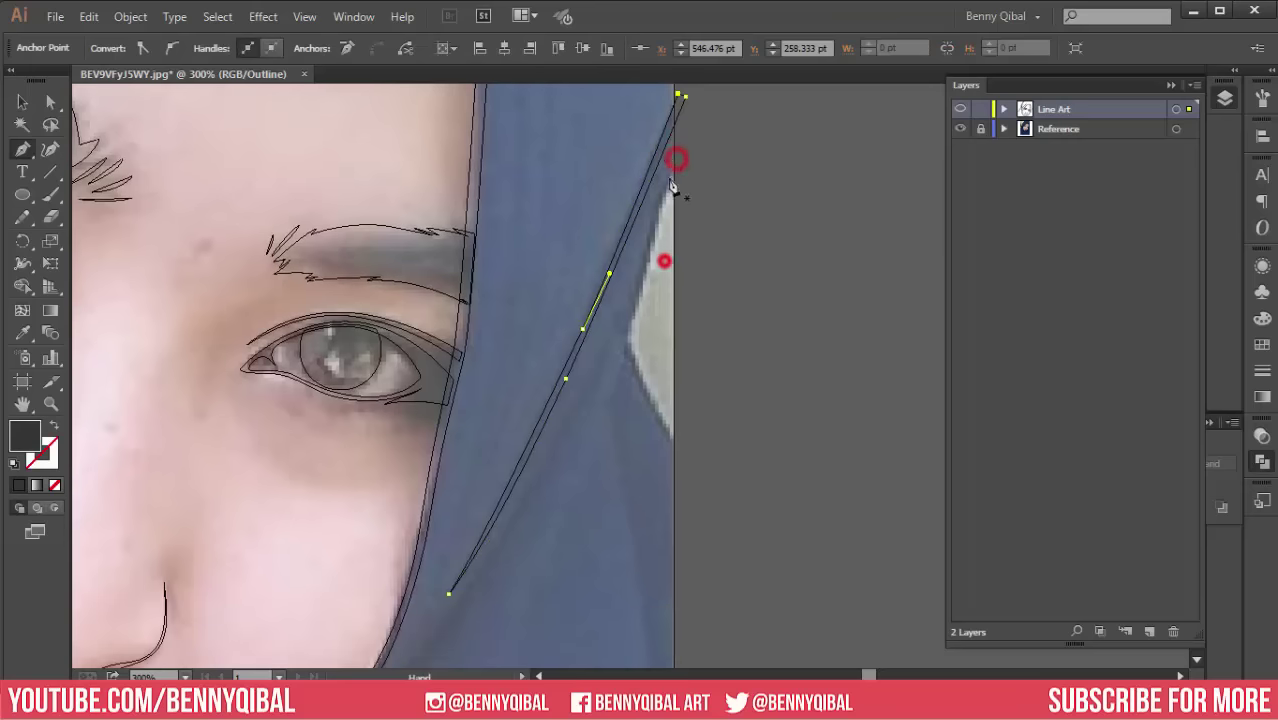
drag(680, 145, 647, 295)
scroll(600, 412, down, 4)
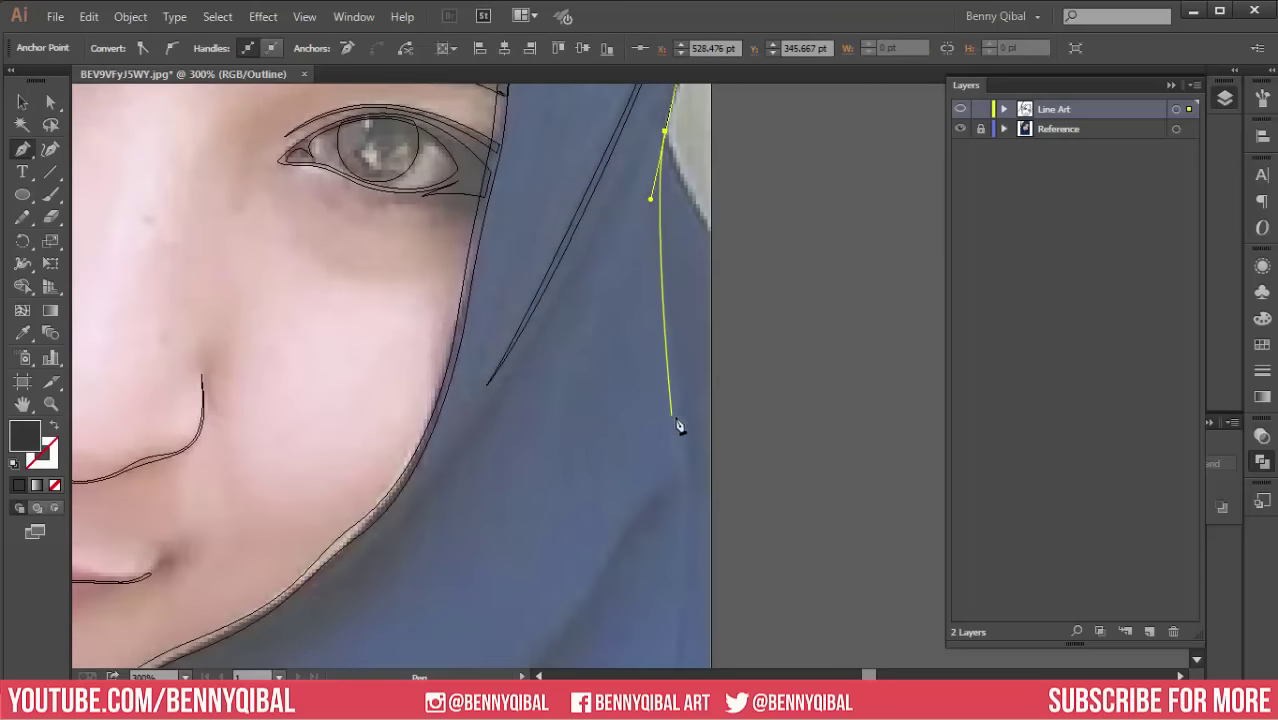
drag(685, 434, 690, 528)
scroll(690, 500, down, 3)
scroll(676, 421, down, 3)
Step: Extend the fold line further down the hijab's right side with curved anchors, then deselect it
key(ctrl+minus)
drag(653, 376, 641, 411)
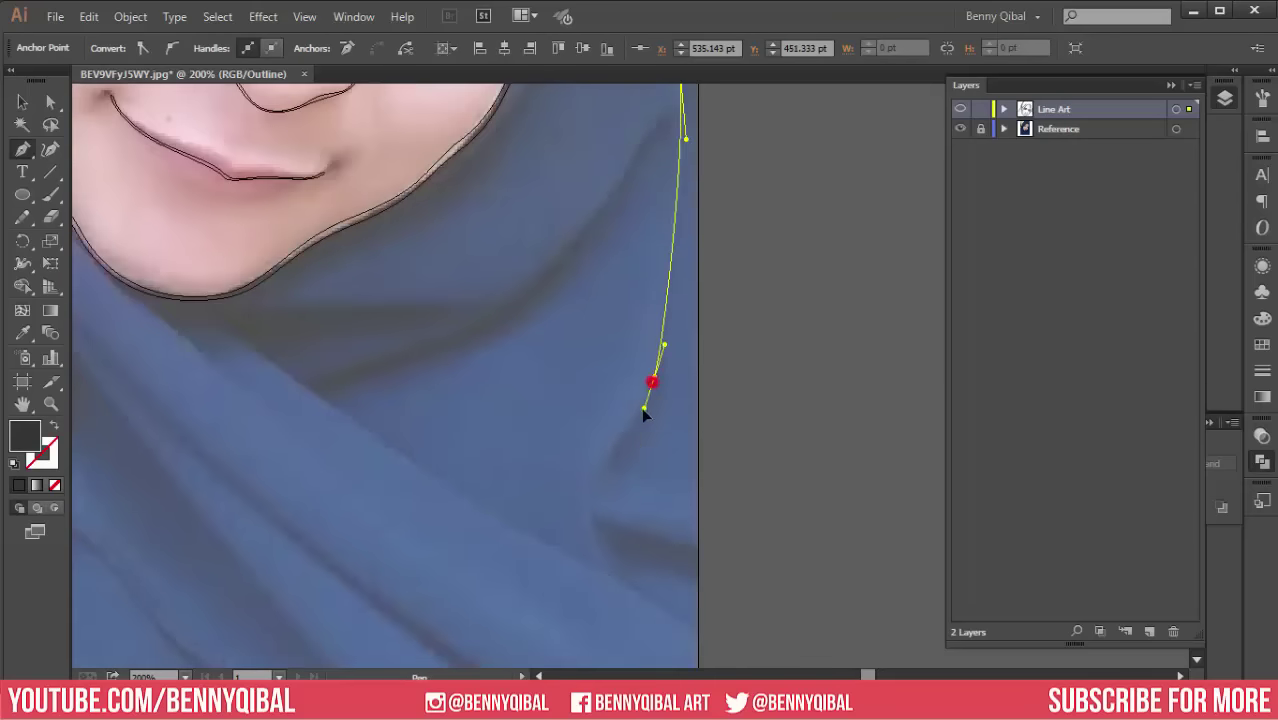
drag(603, 468, 601, 482)
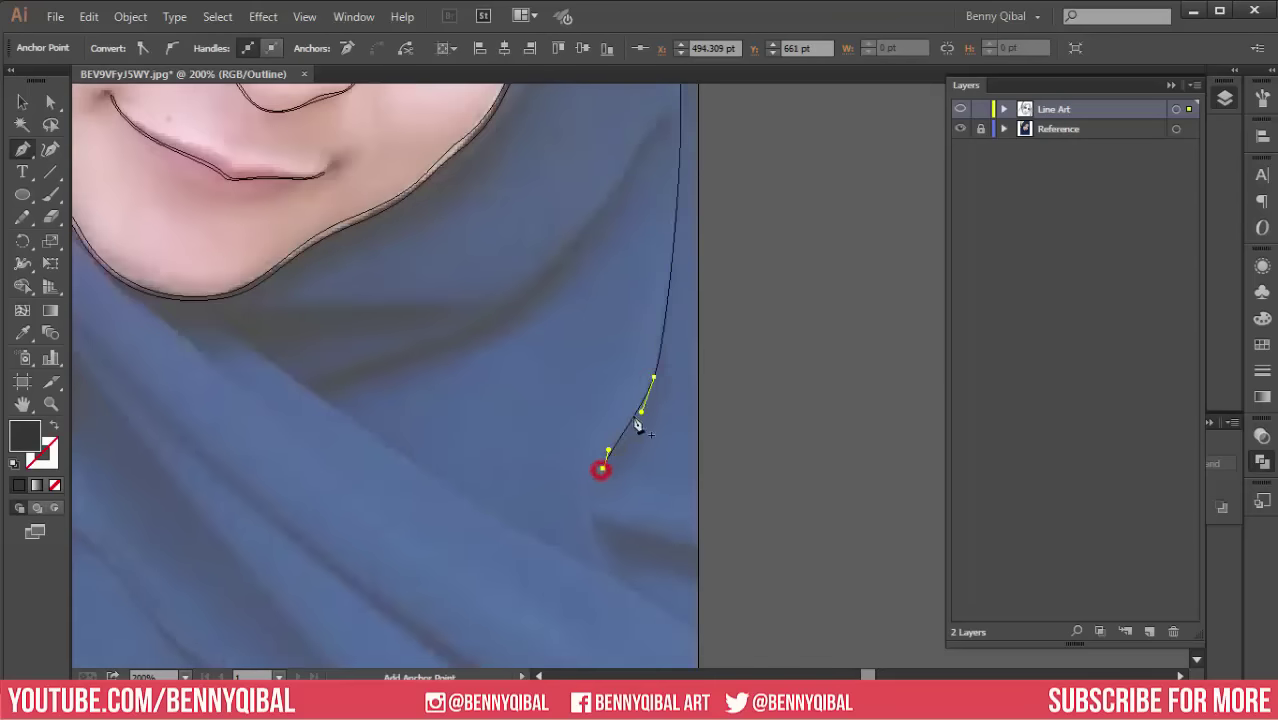
scroll(637, 425, up, 1)
drag(664, 350, 640, 477)
click(676, 270)
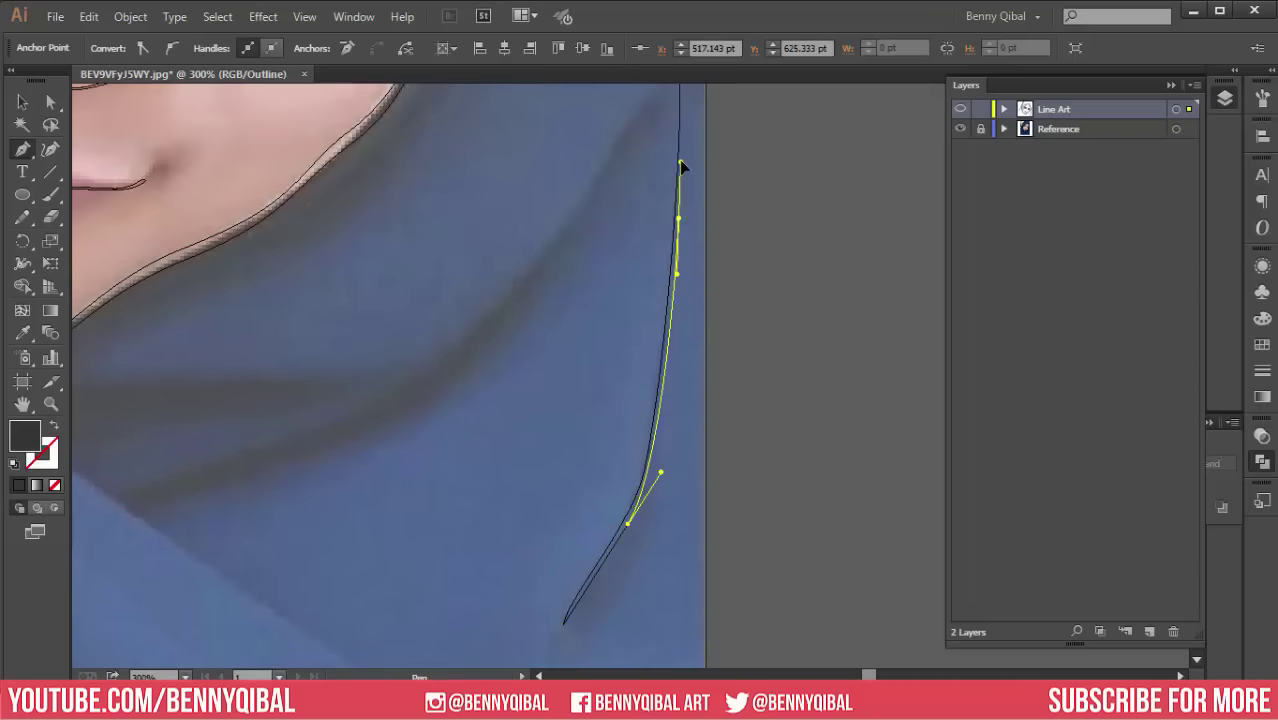
click(681, 166)
drag(681, 166, 679, 417)
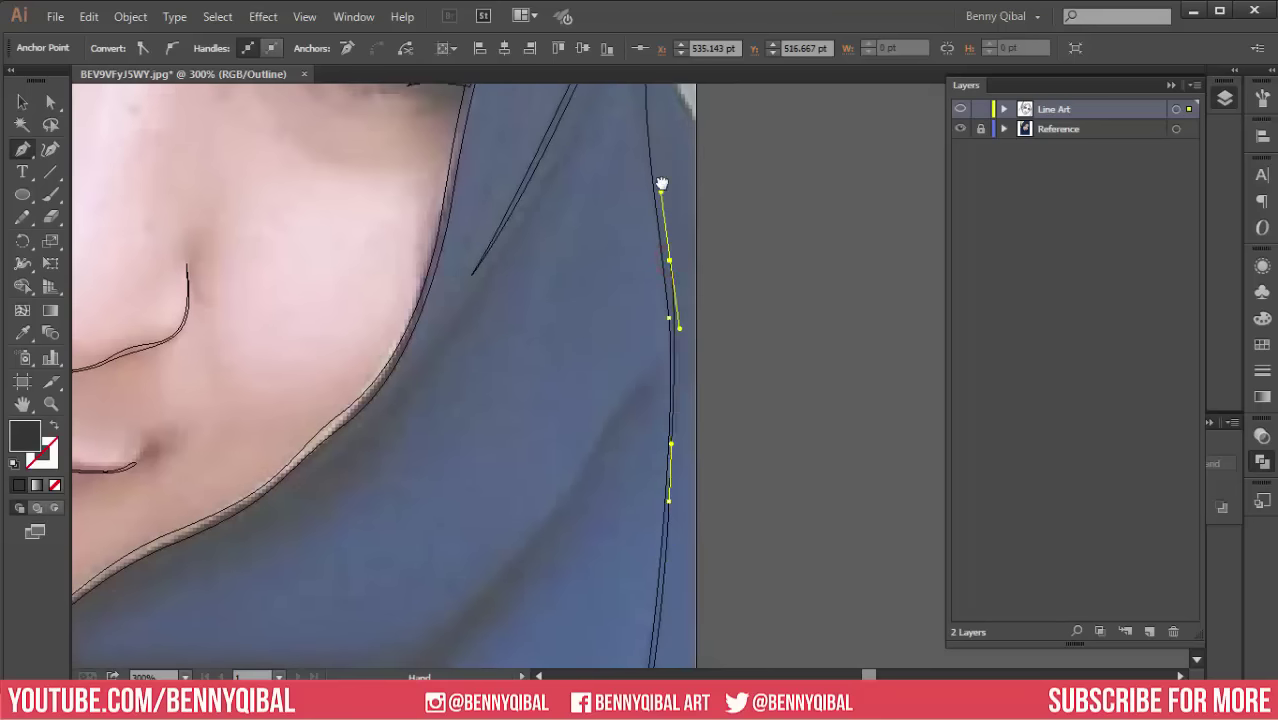
drag(661, 184, 676, 479)
drag(666, 328, 710, 446)
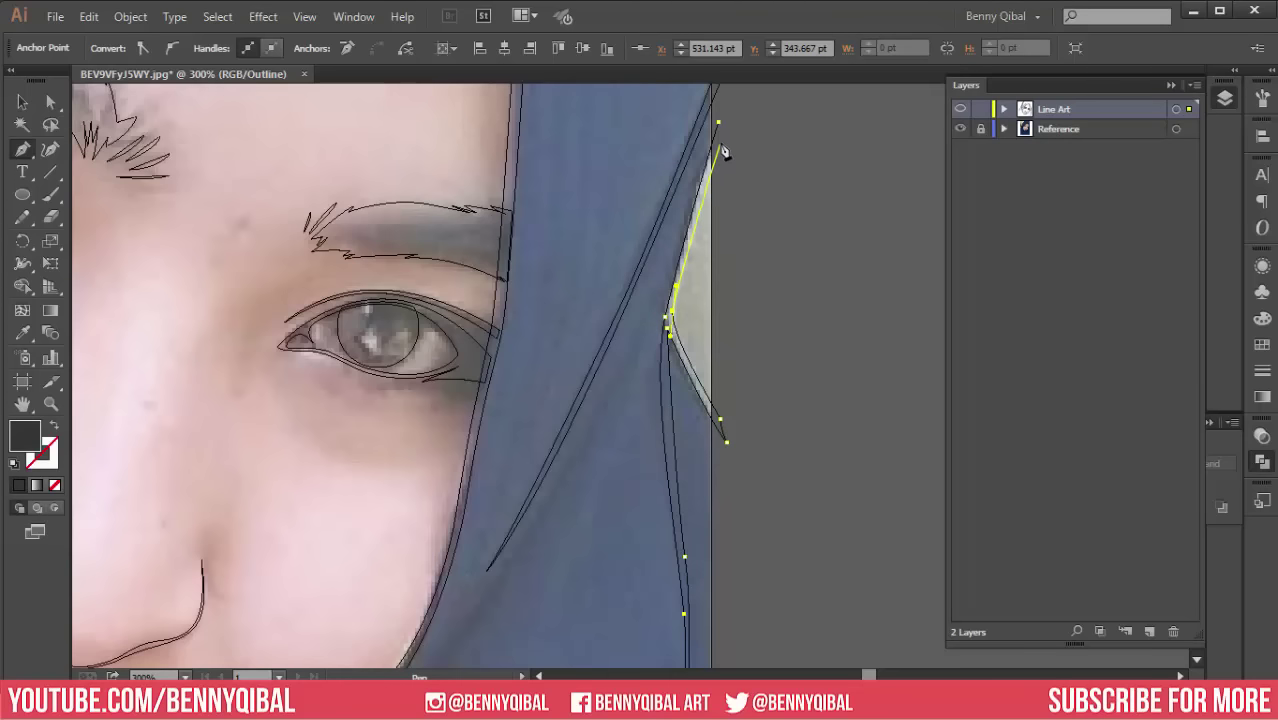
scroll(666, 272, down, 1)
scroll(690, 250, up, 2)
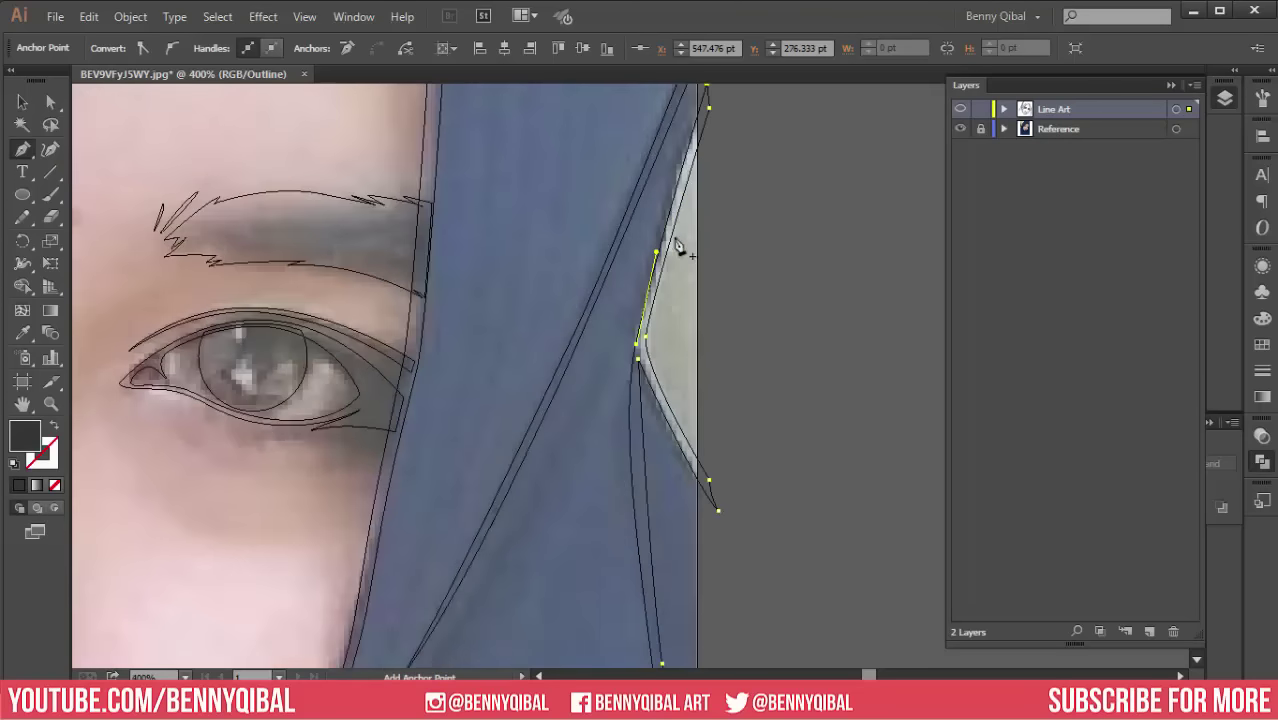
ctrl+click(749, 235)
Step: Draw a fold line from the hijab edge along the chin, rising back up to the hijab edge
click(662, 250)
scroll(611, 434, down, 1)
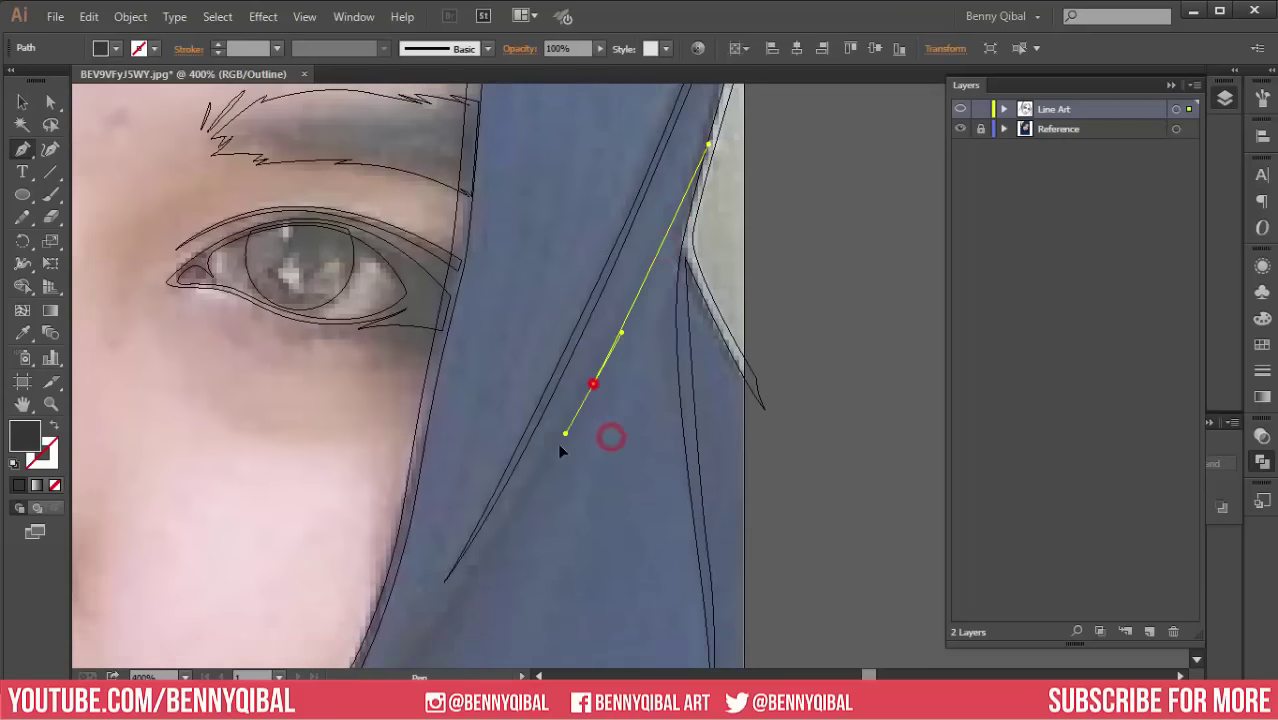
drag(611, 434, 514, 557)
scroll(612, 362, down, 3)
mouse_move(536, 417)
mouse_down()
mouse_move(445, 516)
mouse_move(700, 245)
mouse_up()
drag(557, 327, 492, 337)
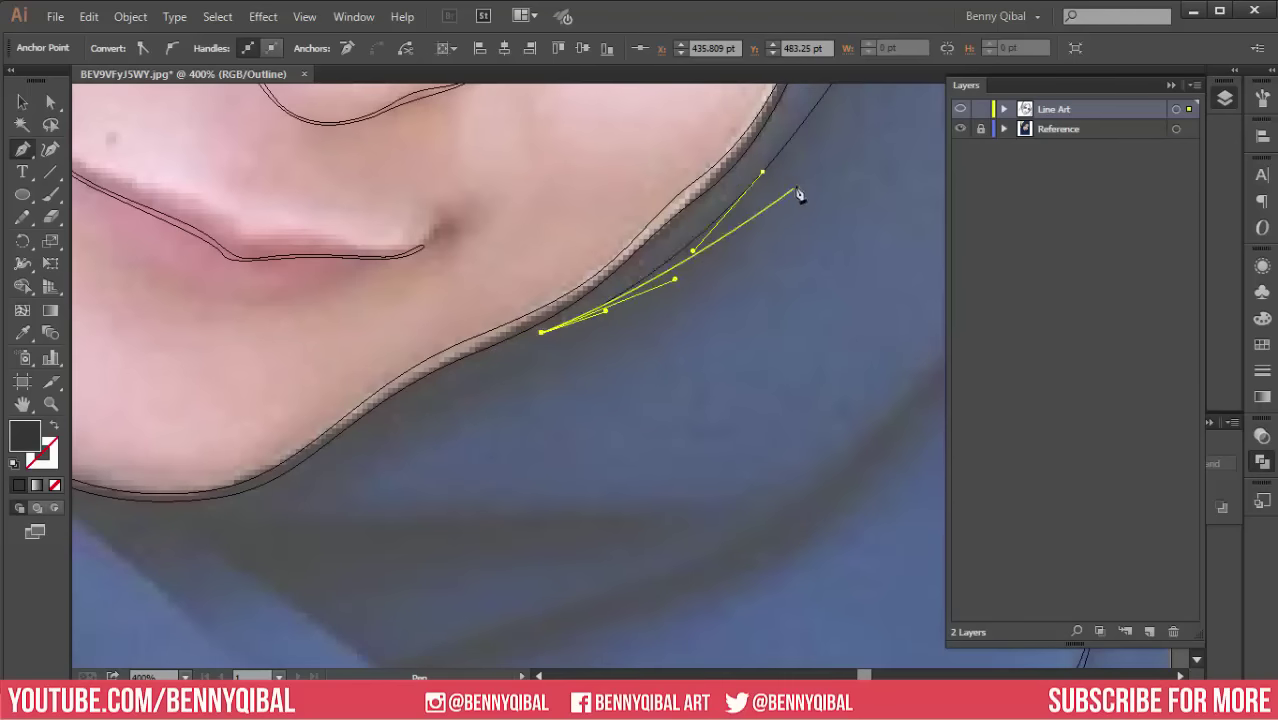
scroll(790, 200, up, 3)
drag(620, 338, 698, 240)
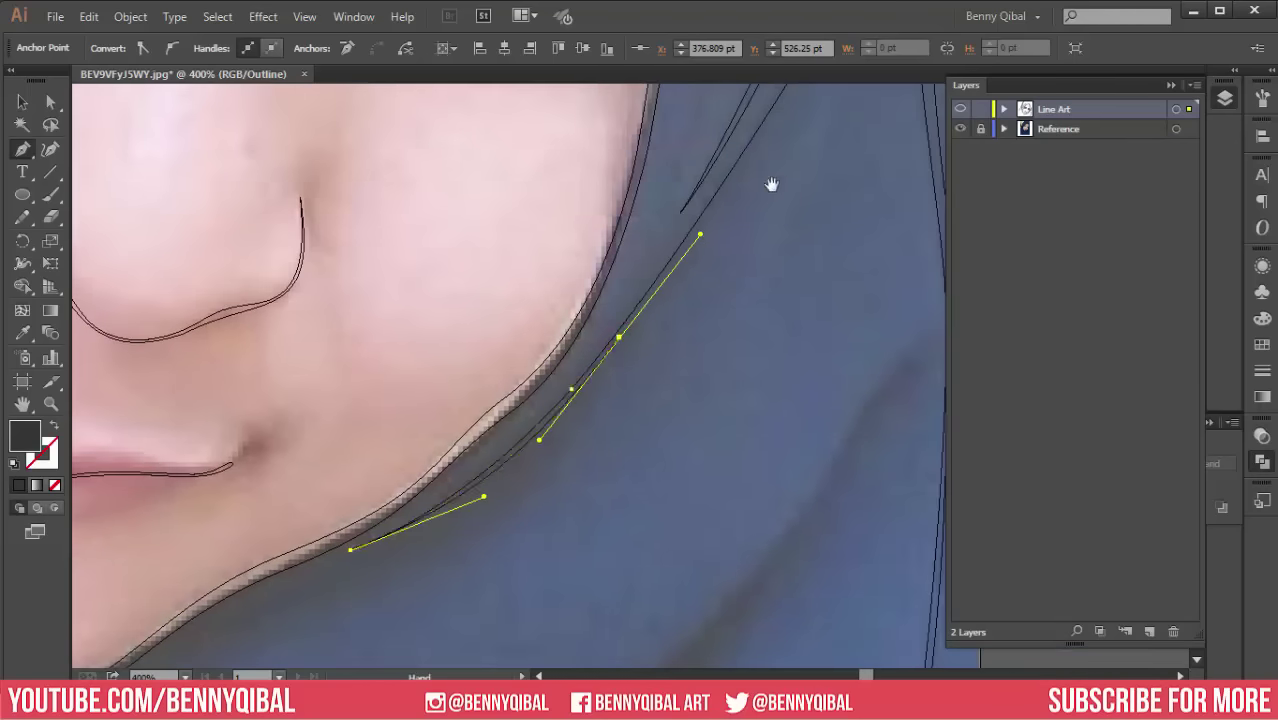
scroll(770, 186, up, 5)
scroll(770, 186, right, 3)
mouse_move(628, 350)
mouse_down()
mouse_move(657, 325)
mouse_move(686, 258)
mouse_up()
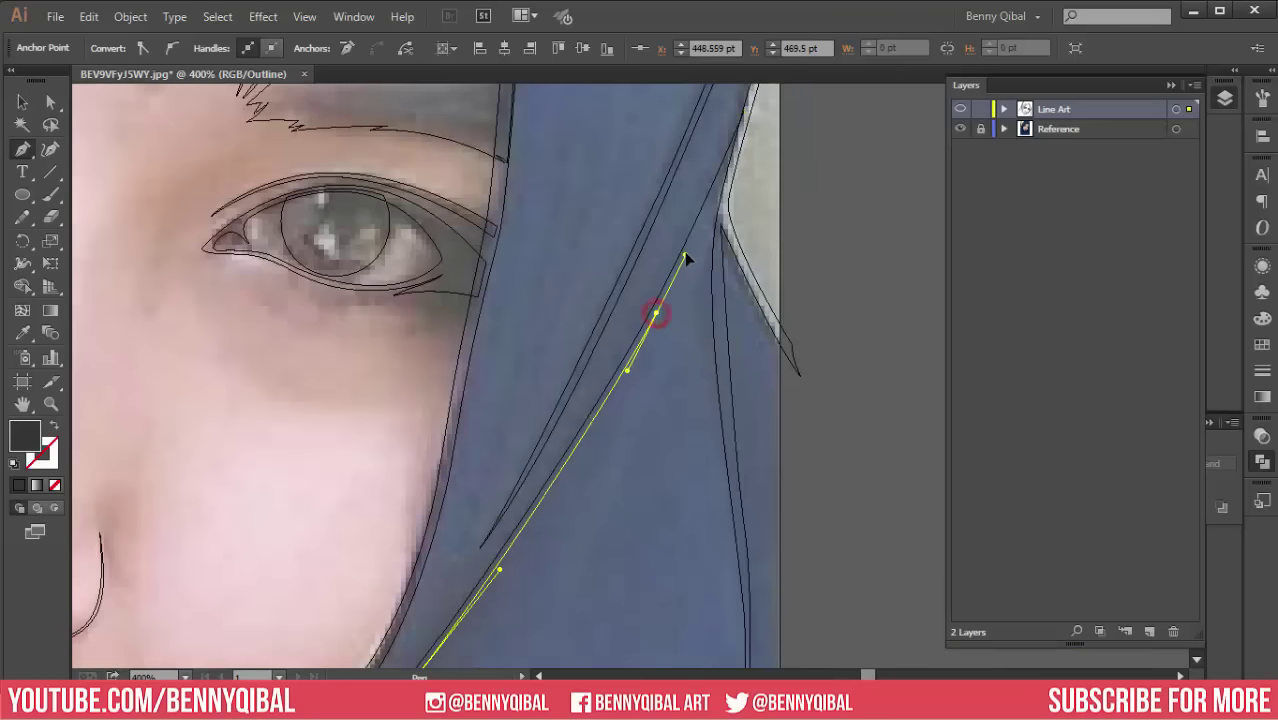
drag(716, 182, 742, 108)
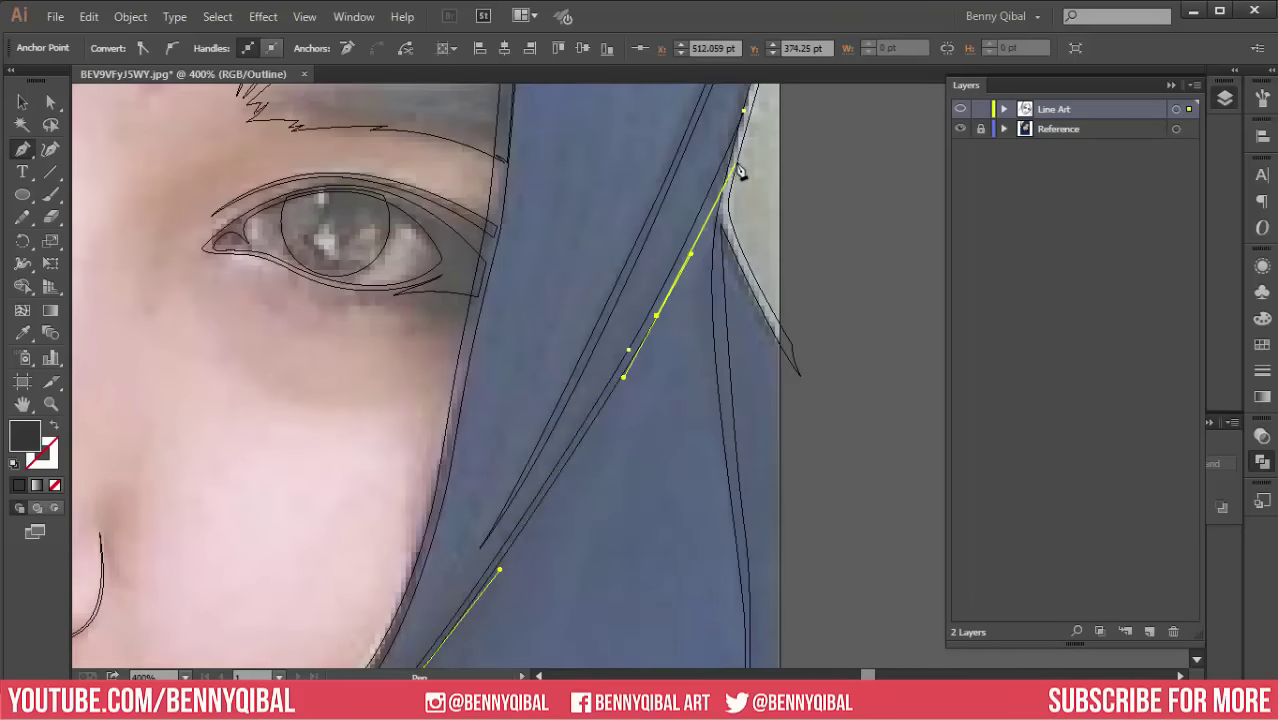
click(739, 158)
Step: Trace a curved fold line along the fabric crease below the chin
ctrl+click(745, 114)
key(ctrl+minus)
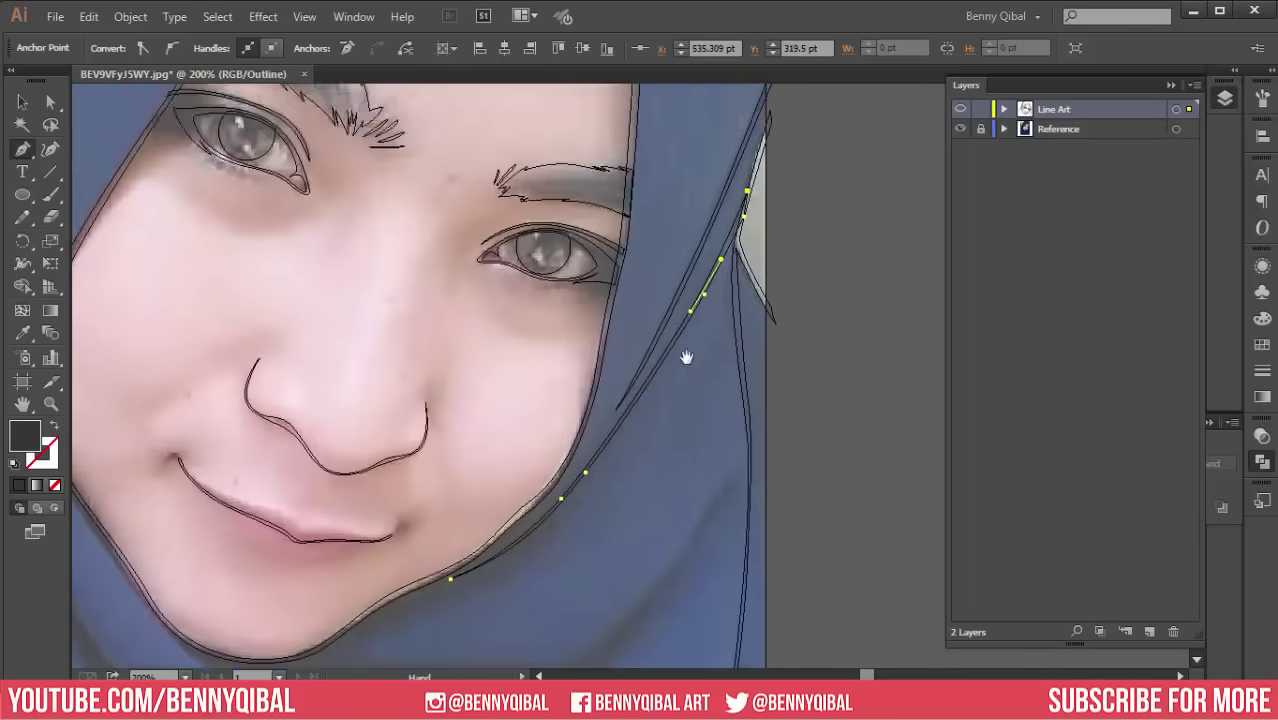
mouse_move(687, 358)
mouse_down()
mouse_move(512, 540)
mouse_move(457, 428)
mouse_up()
drag(510, 480, 473, 431)
key(ctrl+plus)
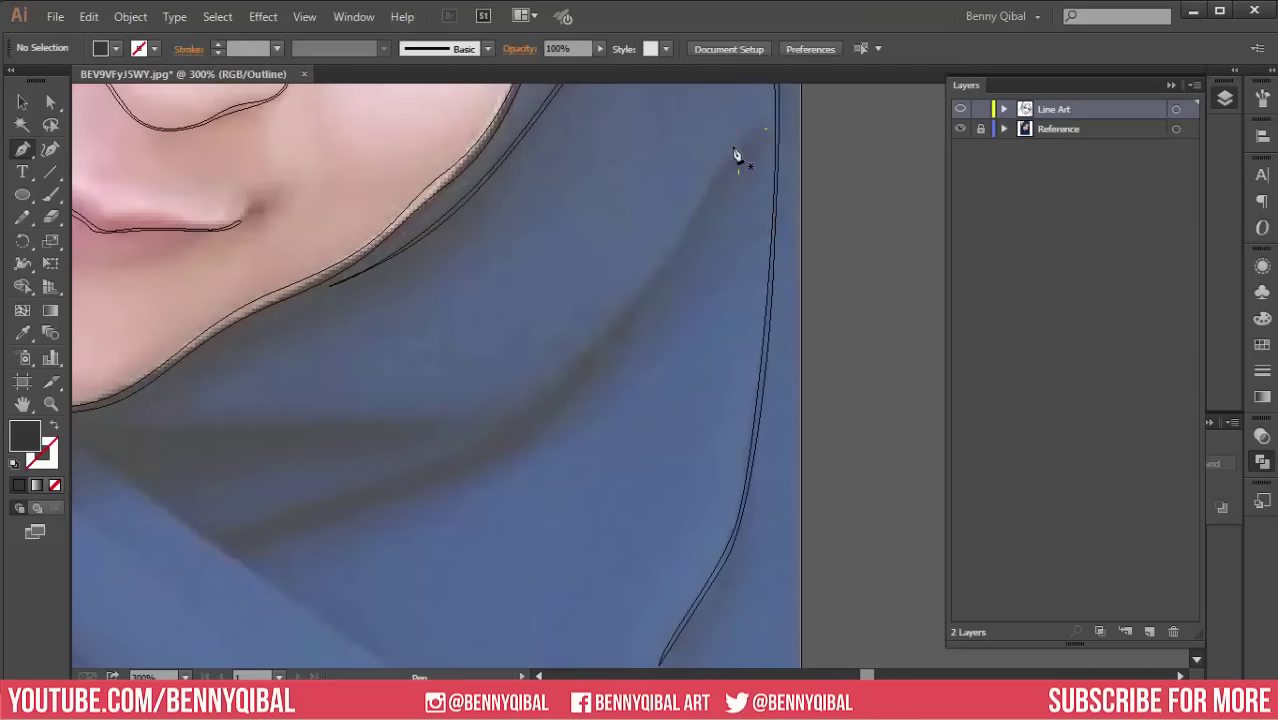
click(732, 147)
drag(579, 365, 522, 415)
drag(322, 519, 470, 362)
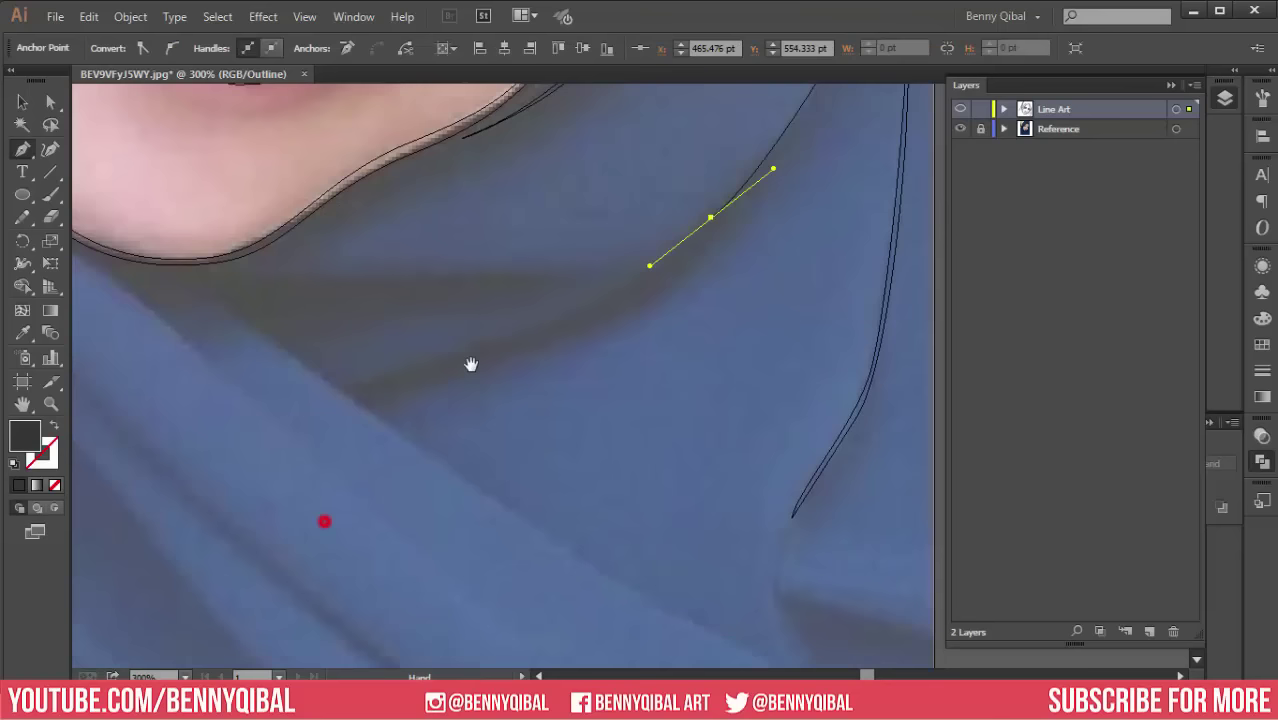
drag(352, 378, 284, 371)
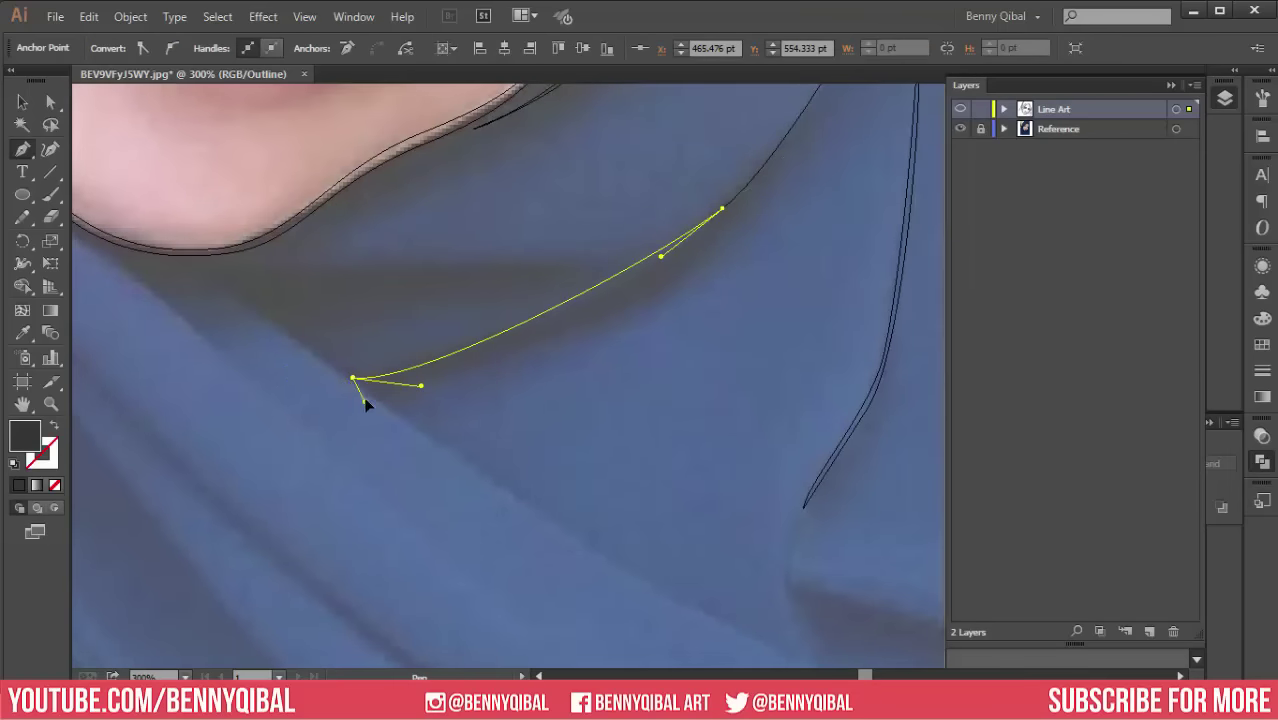
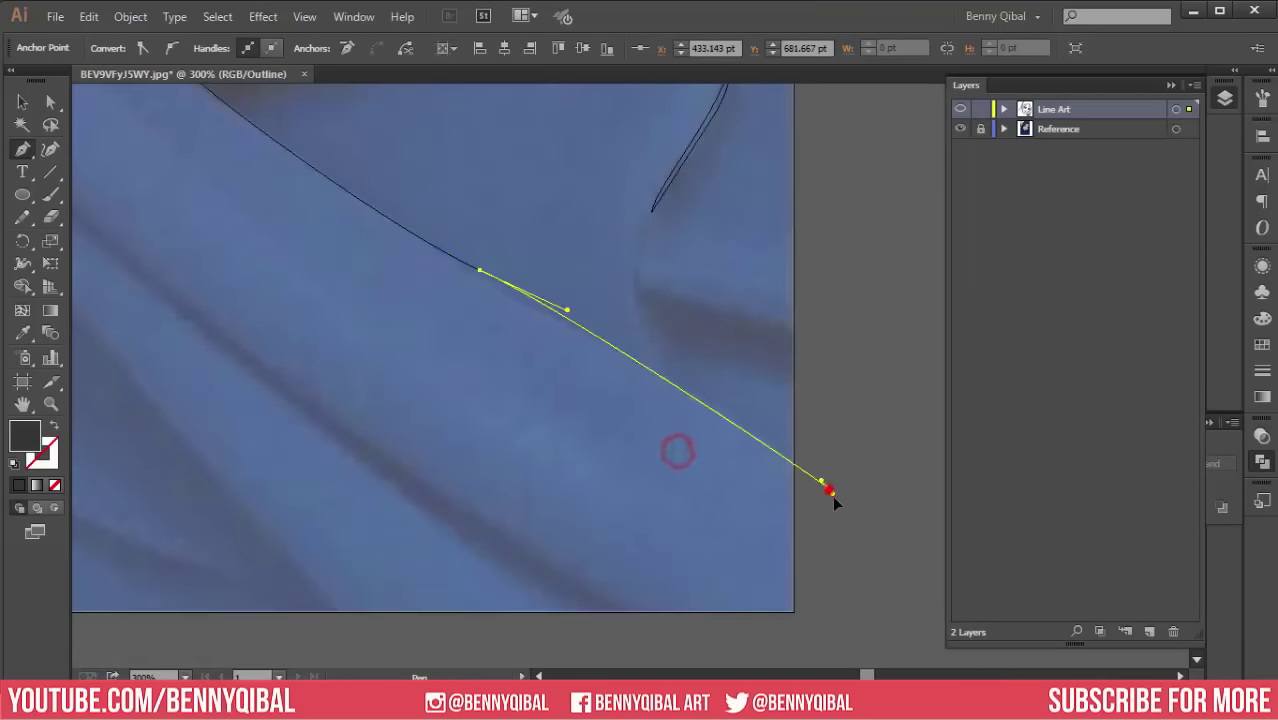
Step: Curve an outline along the hijab edge down toward the chin
drag(828, 489, 848, 532)
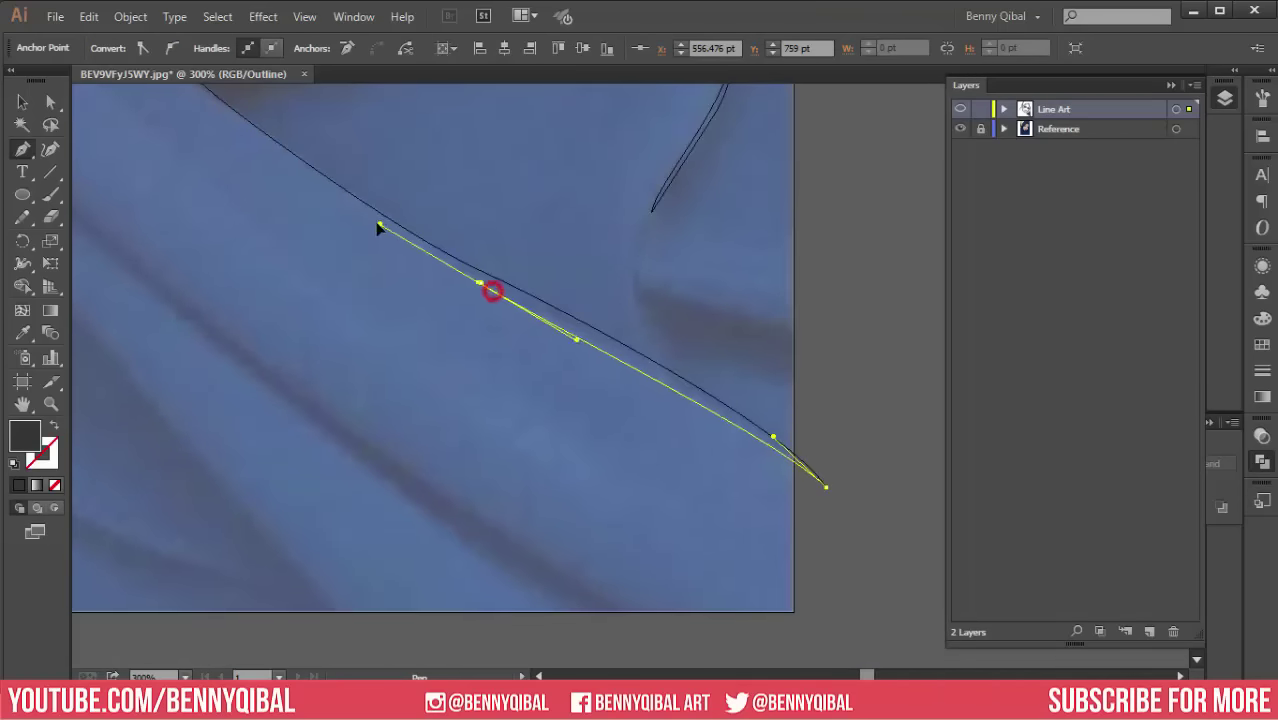
drag(488, 285, 307, 195)
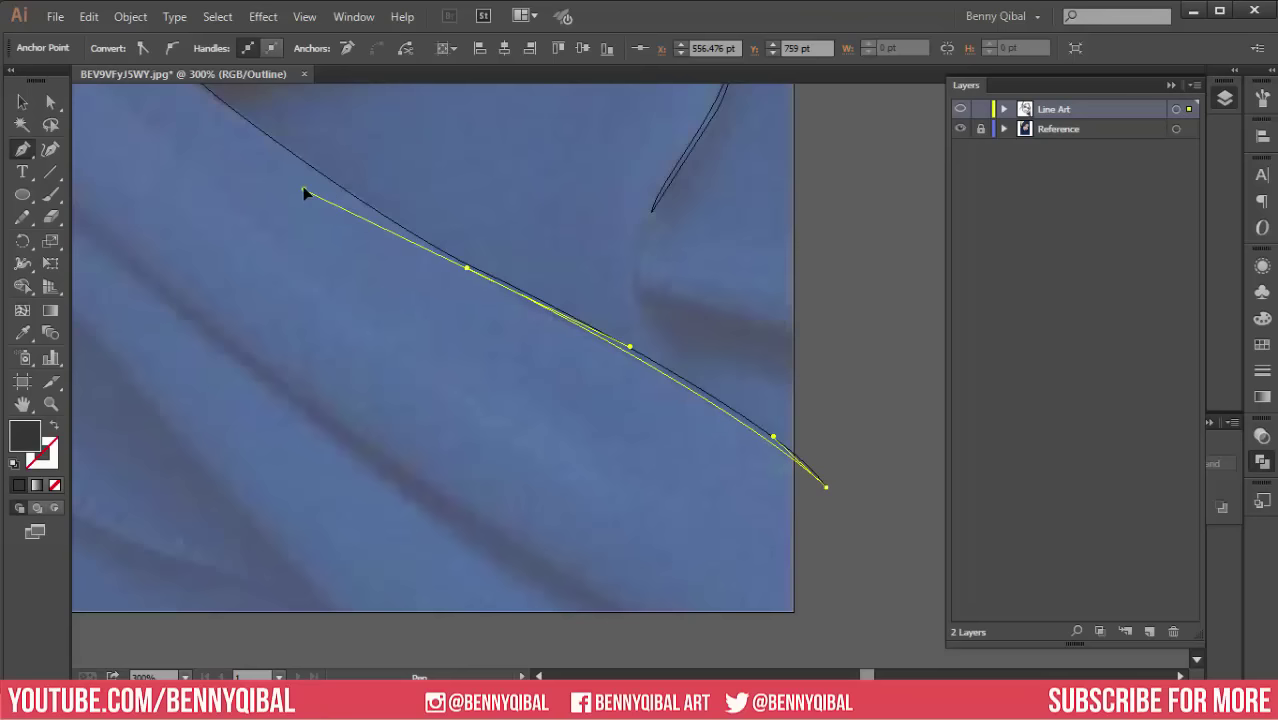
key(space)
drag(389, 305, 717, 558)
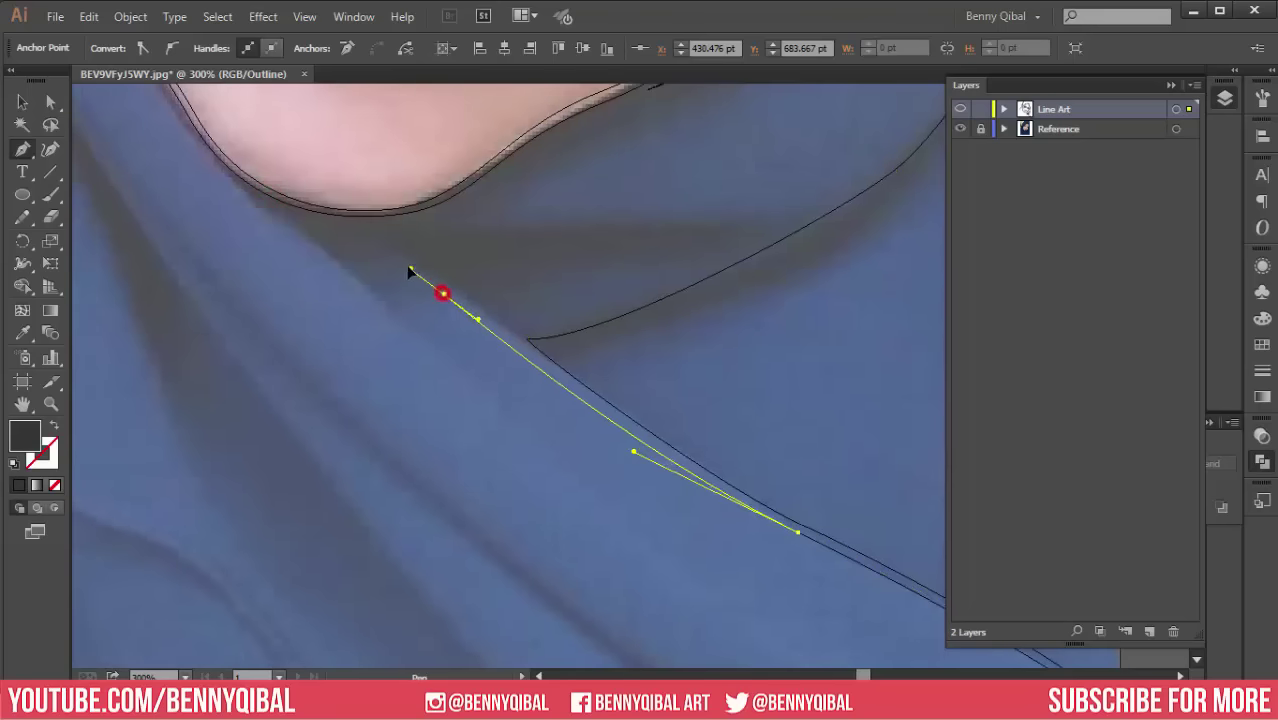
mouse_move(442, 288)
mouse_down()
mouse_move(386, 248)
mouse_move(487, 389)
mouse_up()
scroll(445, 318, up, 1)
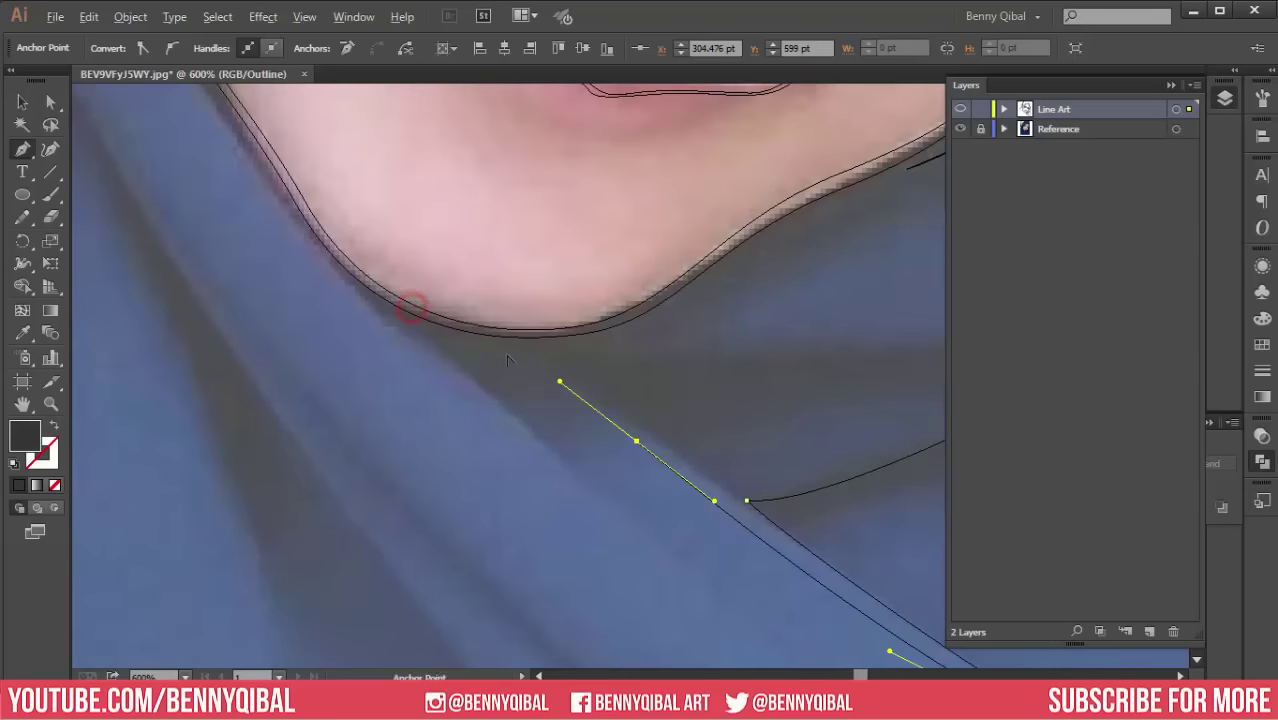
scroll(507, 360, up, 1)
click(498, 356)
Step: Start a fold line at the chin's lower edge and run it down the hijab fold
click(474, 320)
drag(737, 471, 473, 358)
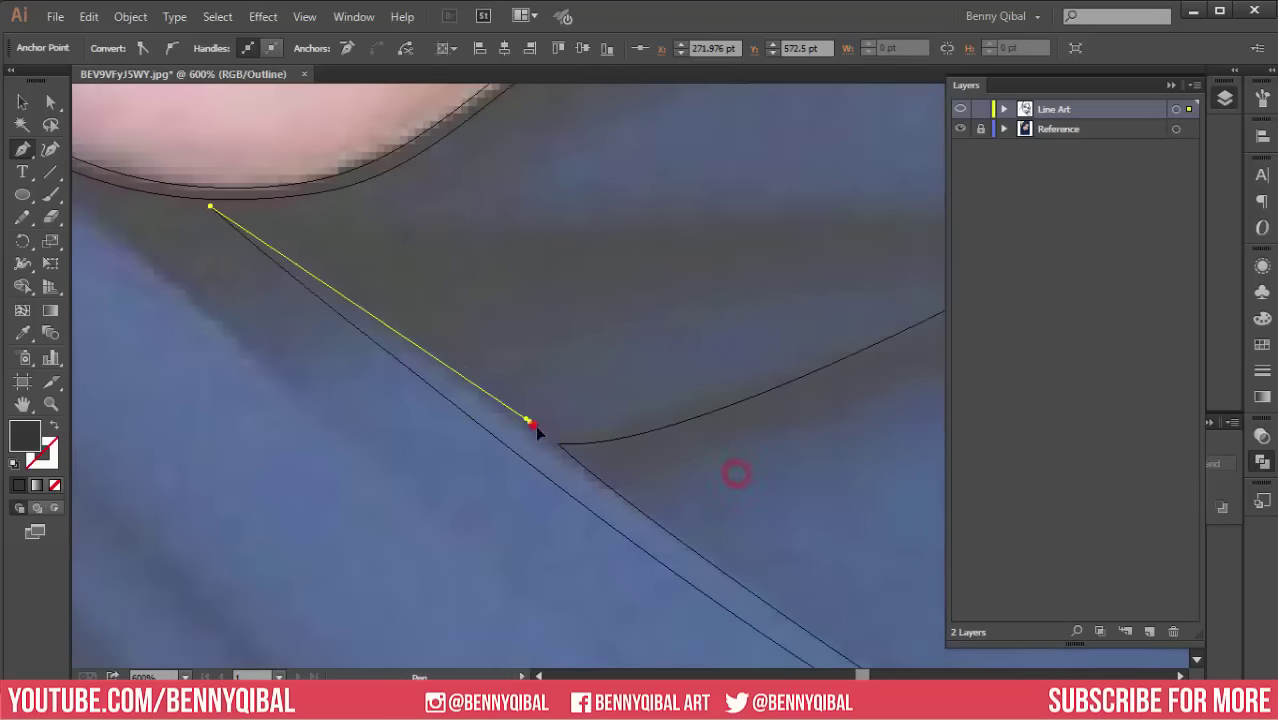
drag(534, 428, 591, 448)
drag(718, 372, 460, 409)
Step: Curve the fold line up to the right along the hijab edge and finish it
scroll(548, 418, down, 2)
drag(588, 413, 640, 385)
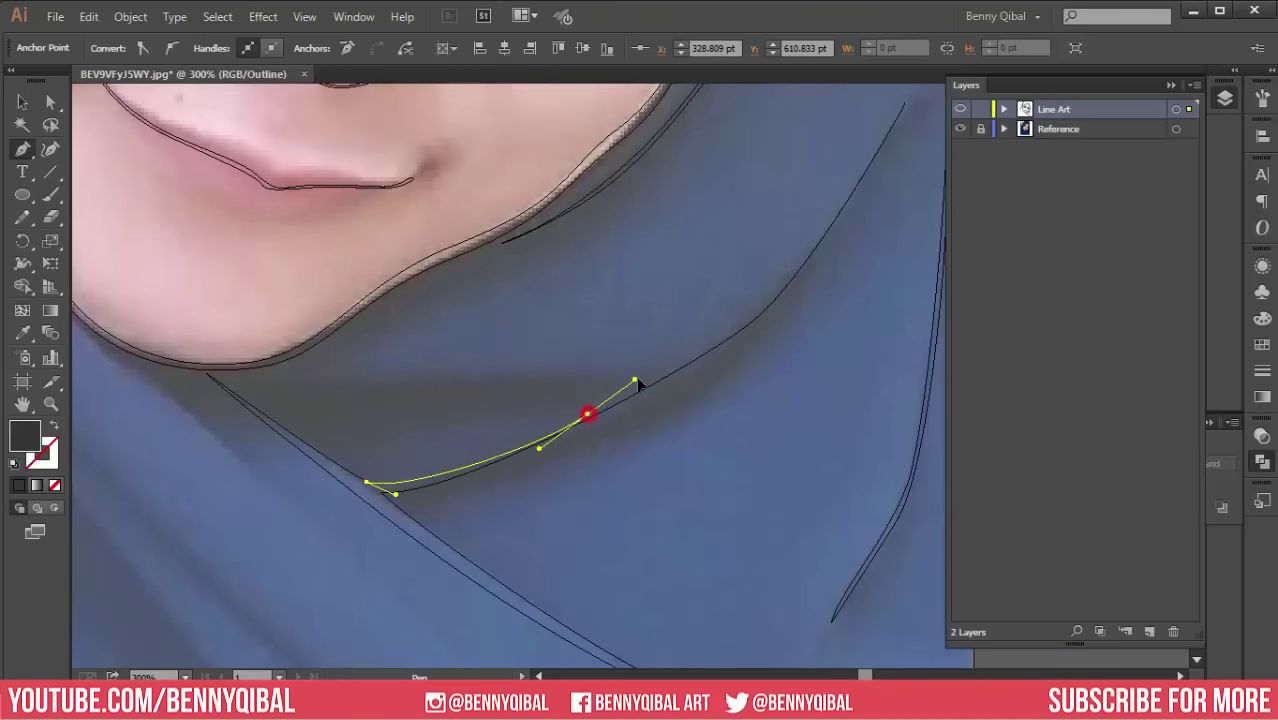
scroll(676, 371, up, 1)
drag(697, 339, 750, 278)
drag(766, 211, 757, 295)
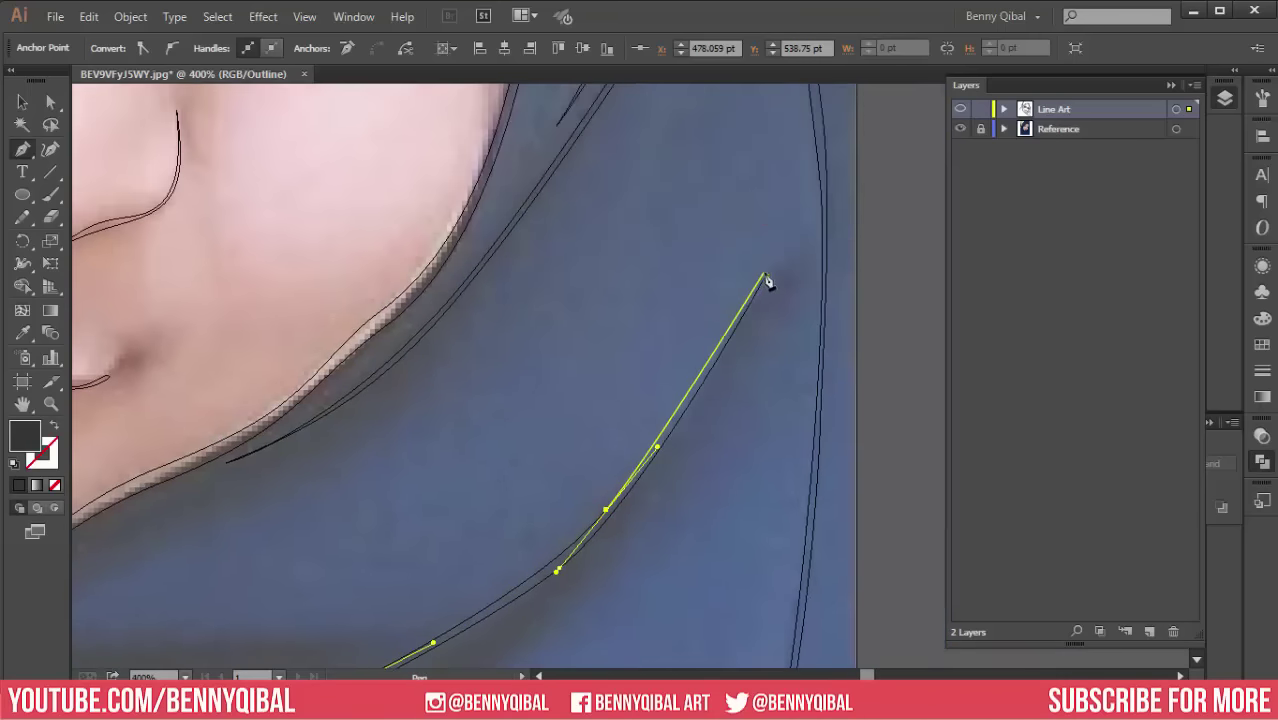
click(764, 274)
scroll(448, 379, up, 1)
scroll(491, 320, down, 1)
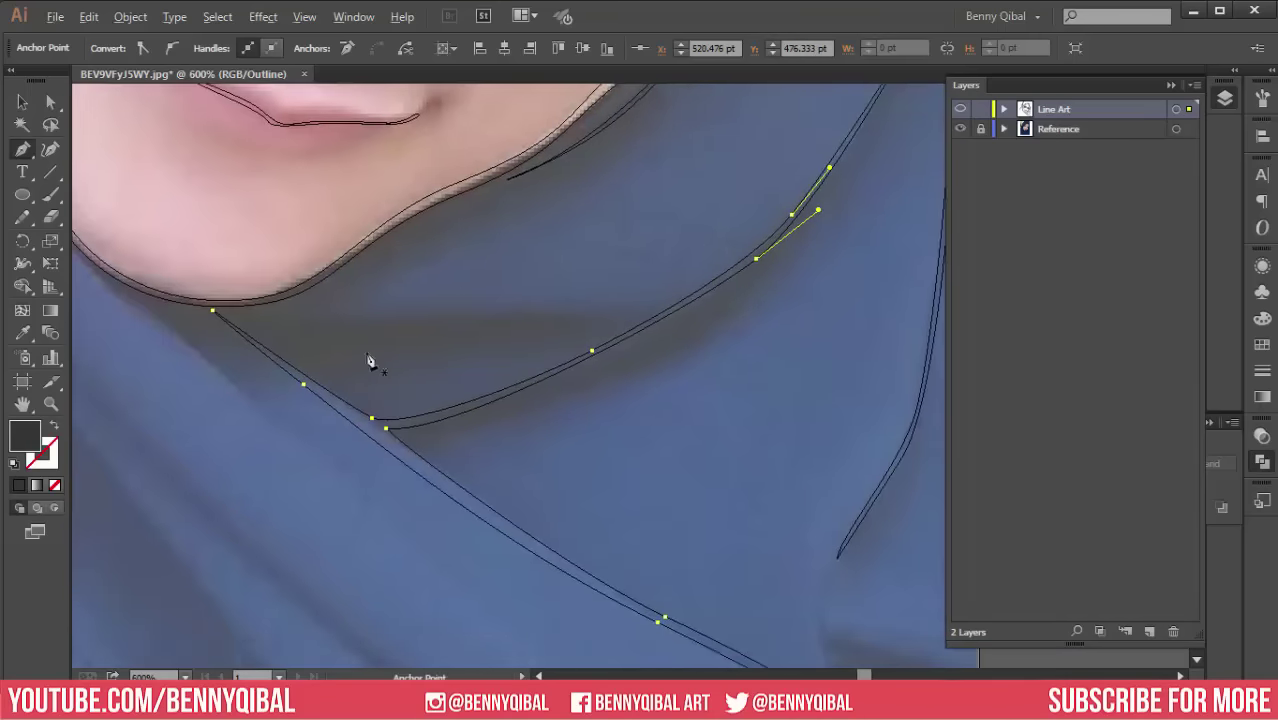
scroll(368, 361, up, 1)
Step: Draw a thin closed crease shape with a curved tapering side beneath the chin
click(204, 322)
drag(845, 306, 578, 396)
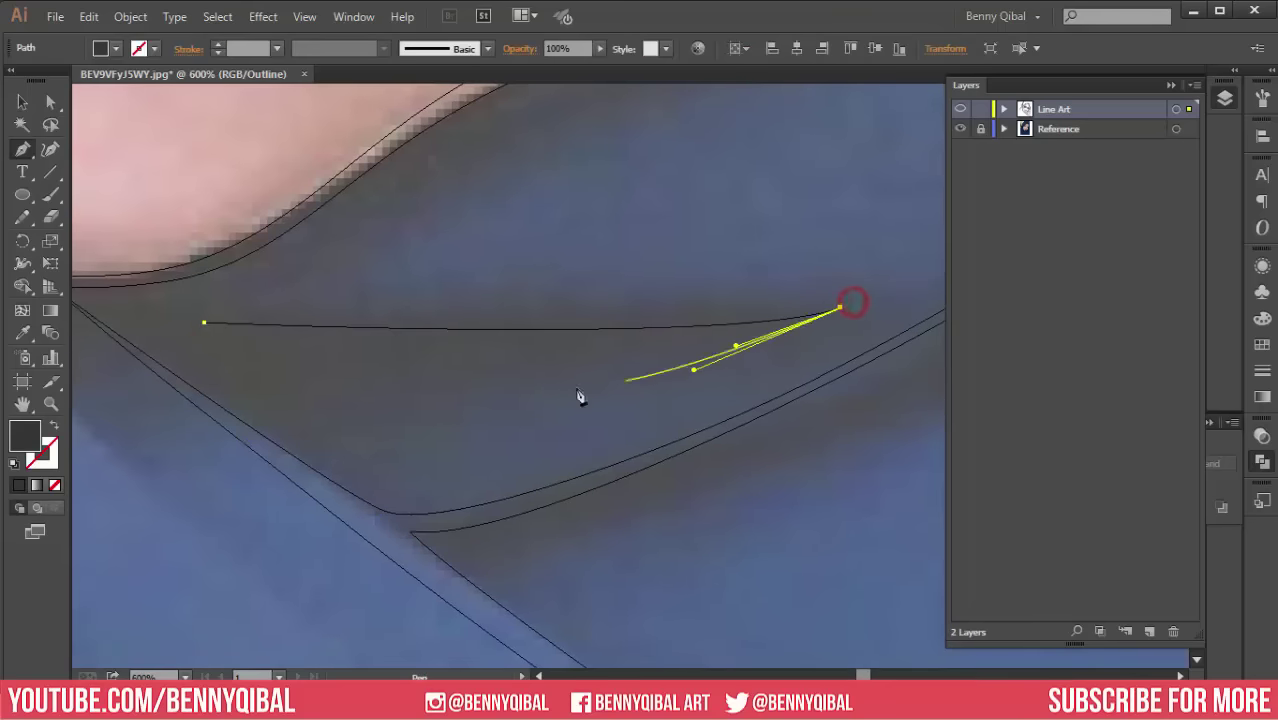
click(204, 322)
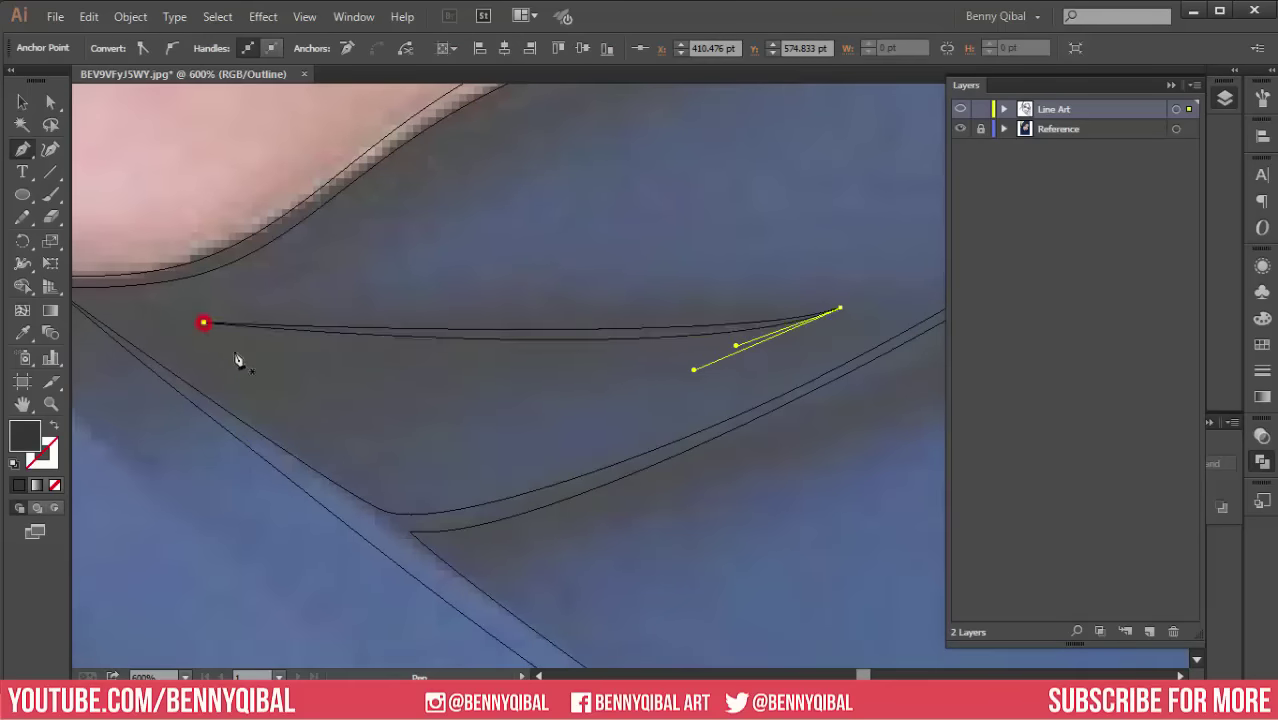
scroll(394, 297, down, 4)
scroll(348, 322, up, 1)
scroll(351, 300, left, 1)
scroll(300, 200, up, 1)
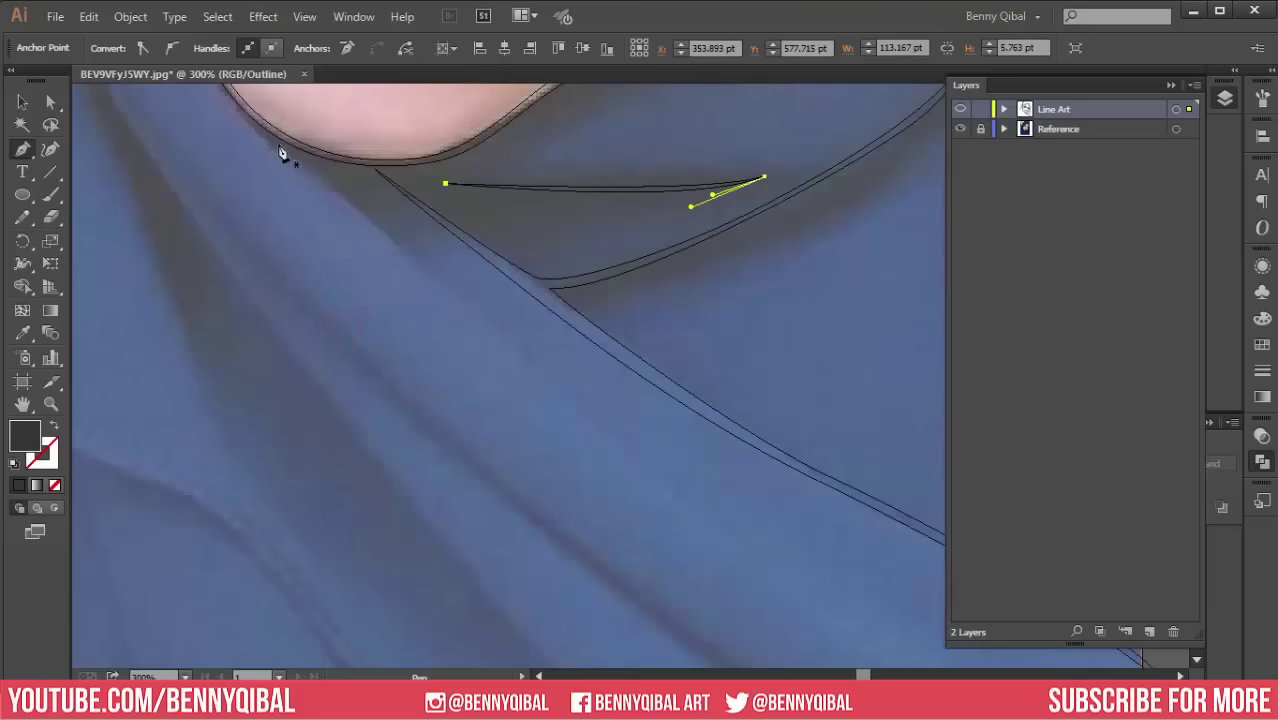
Step: Start a new outline at the chin's edge curving down along the hijab
click(276, 134)
drag(630, 457, 795, 575)
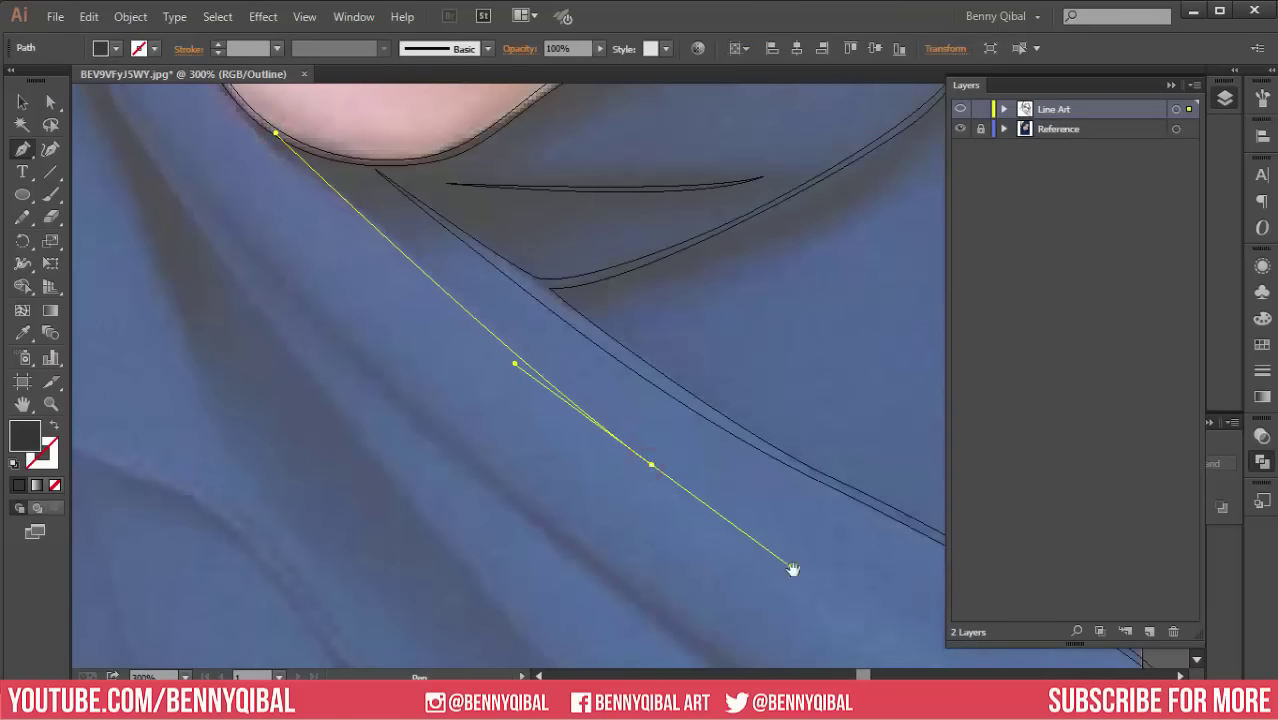
scroll(476, 270, down, 4)
scroll(476, 270, right, 3)
drag(476, 270, 787, 505)
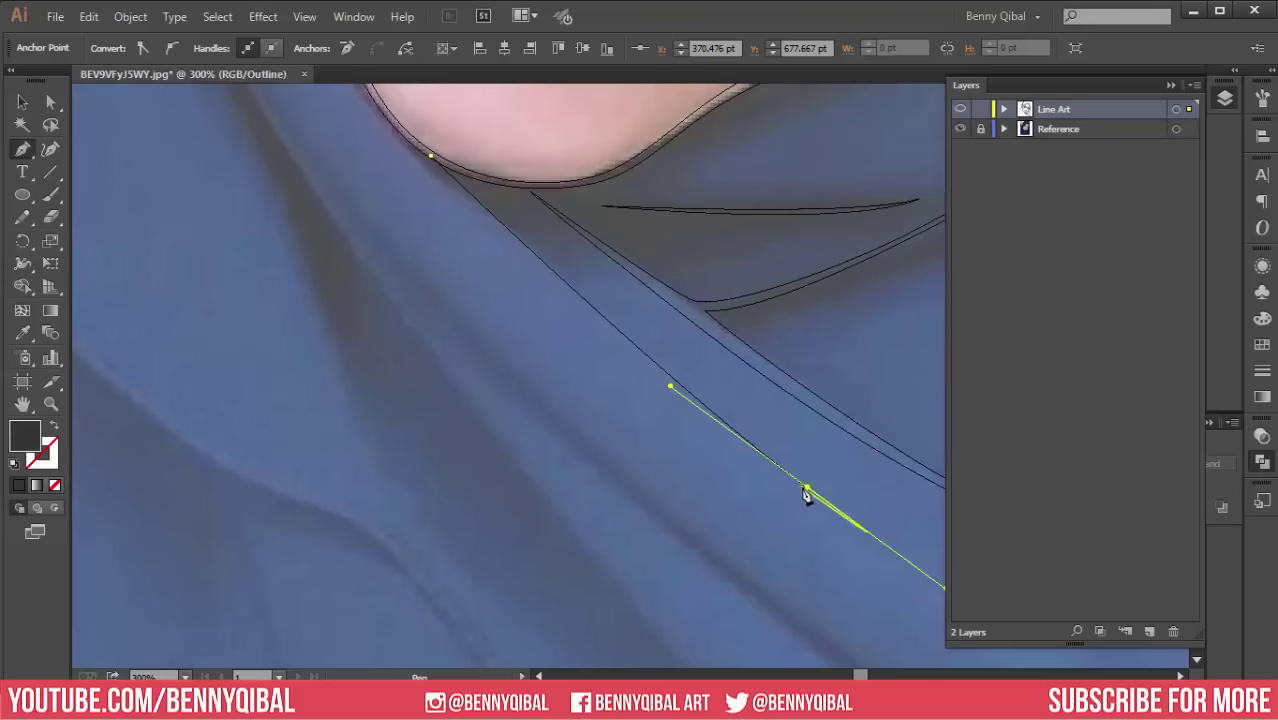
scroll(600, 410, up, 3)
scroll(510, 330, up, 1)
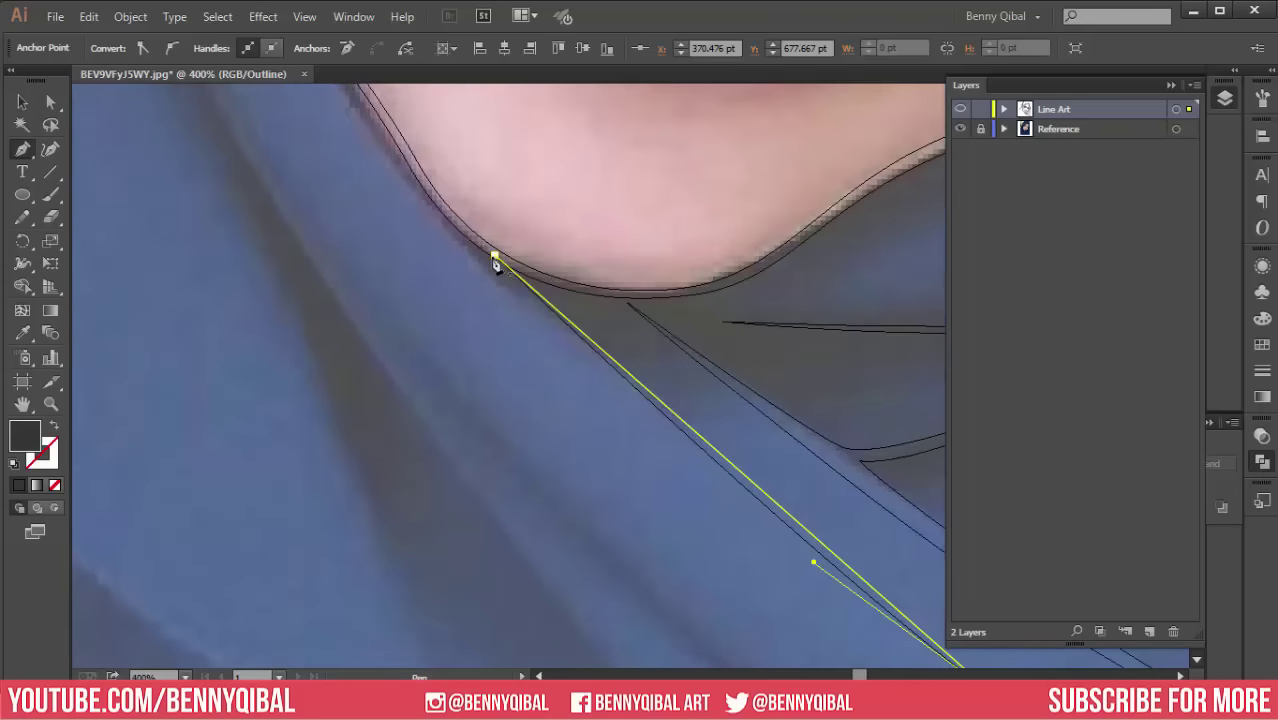
Step: Adjust the starting handles and add curved anchors following the chin's edge
drag(492, 268, 322, 140)
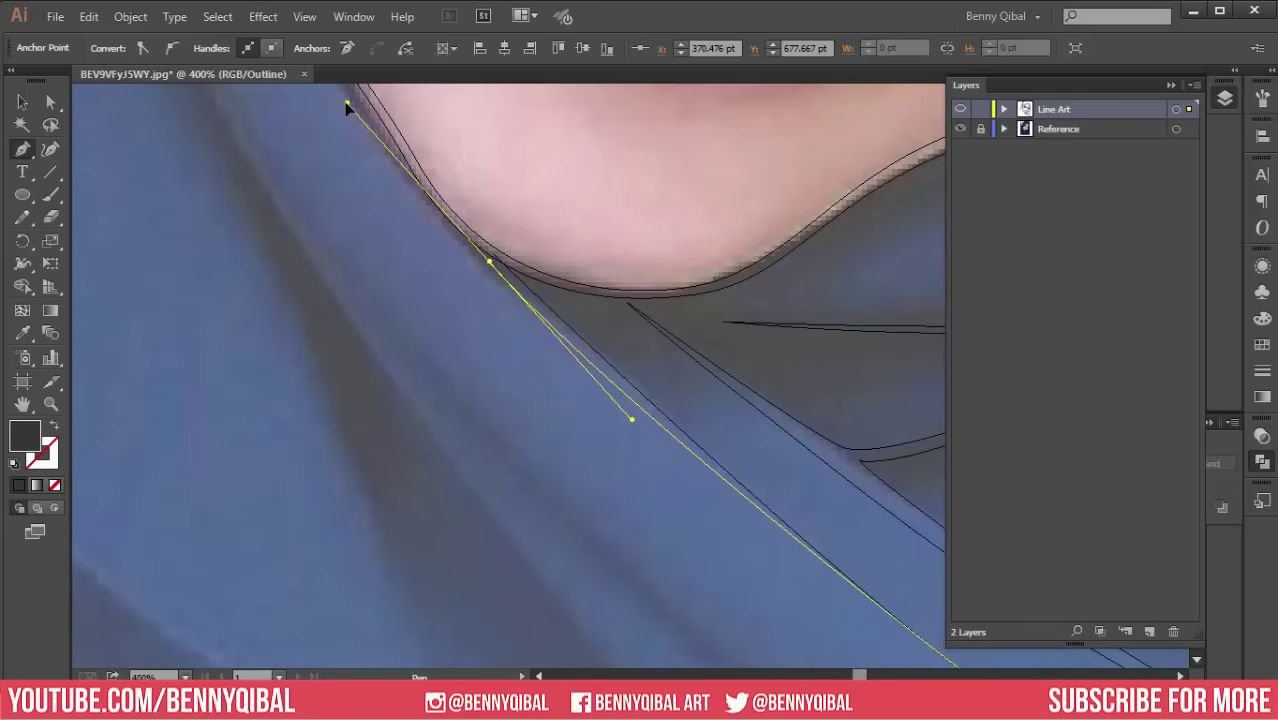
scroll(322, 140, up, 5)
scroll(322, 140, down, 3)
scroll(457, 429, down, 3)
scroll(457, 429, up, 2)
drag(566, 532, 421, 400)
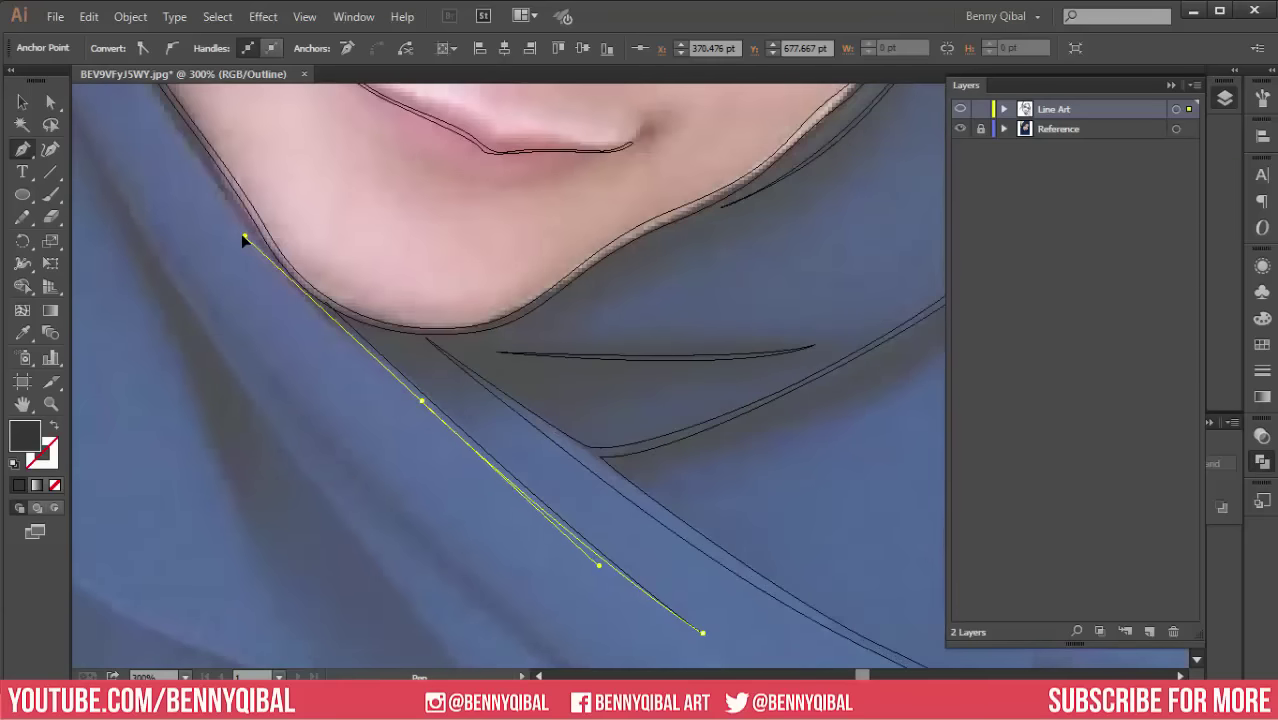
drag(235, 235, 310, 290)
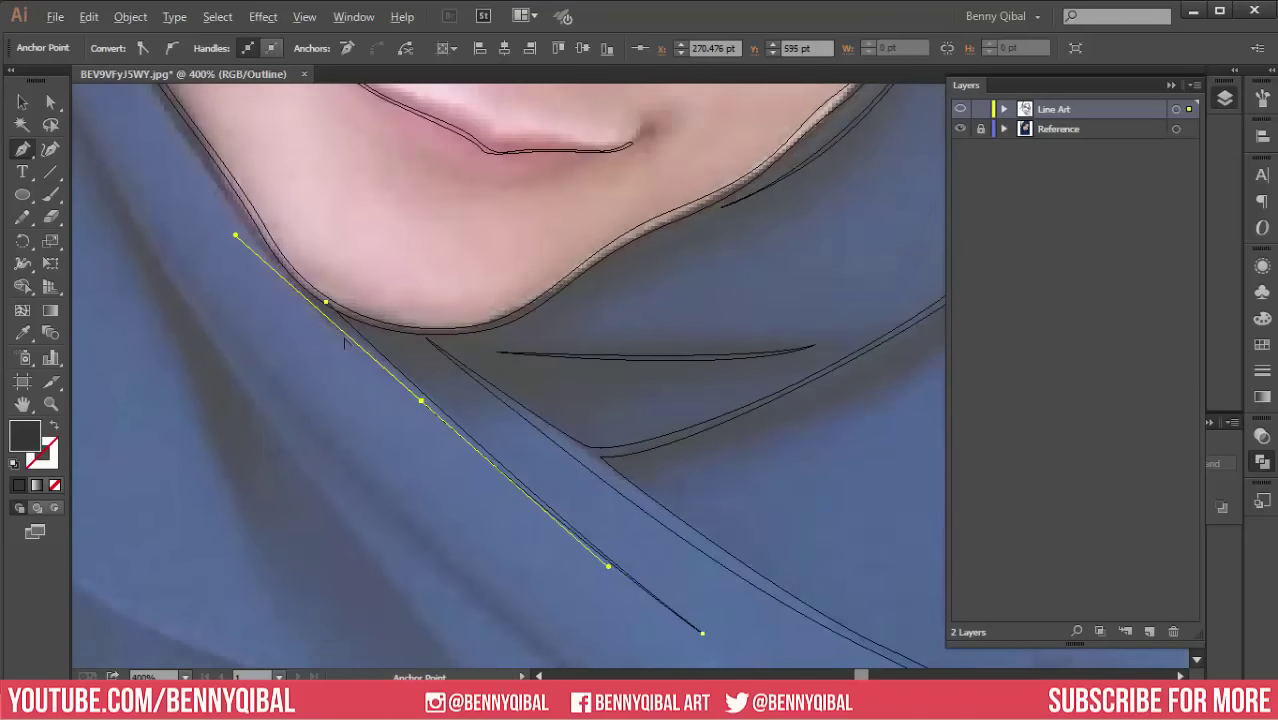
Step: Retract the last anchor's handle and place a curved anchor at the chin's edge
scroll(430, 420, up, 1)
click(512, 472)
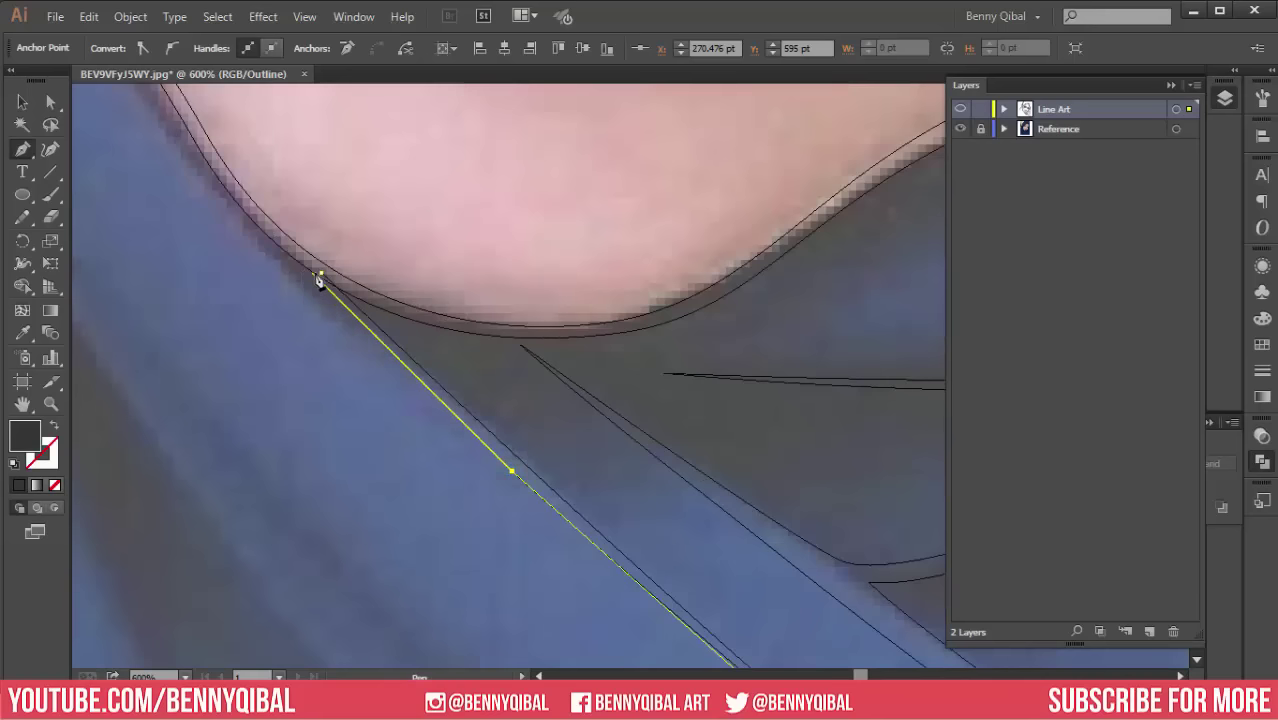
drag(320, 272, 367, 292)
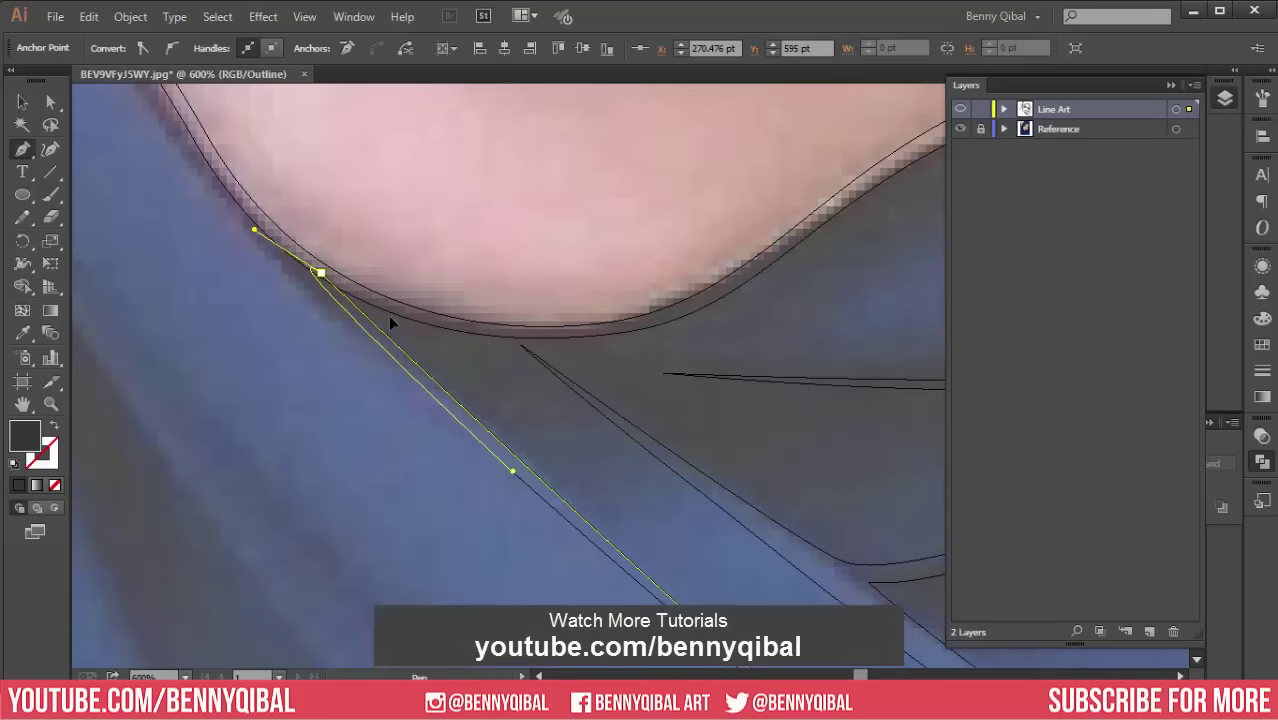
scroll(390, 322, down, 1)
drag(312, 434, 390, 308)
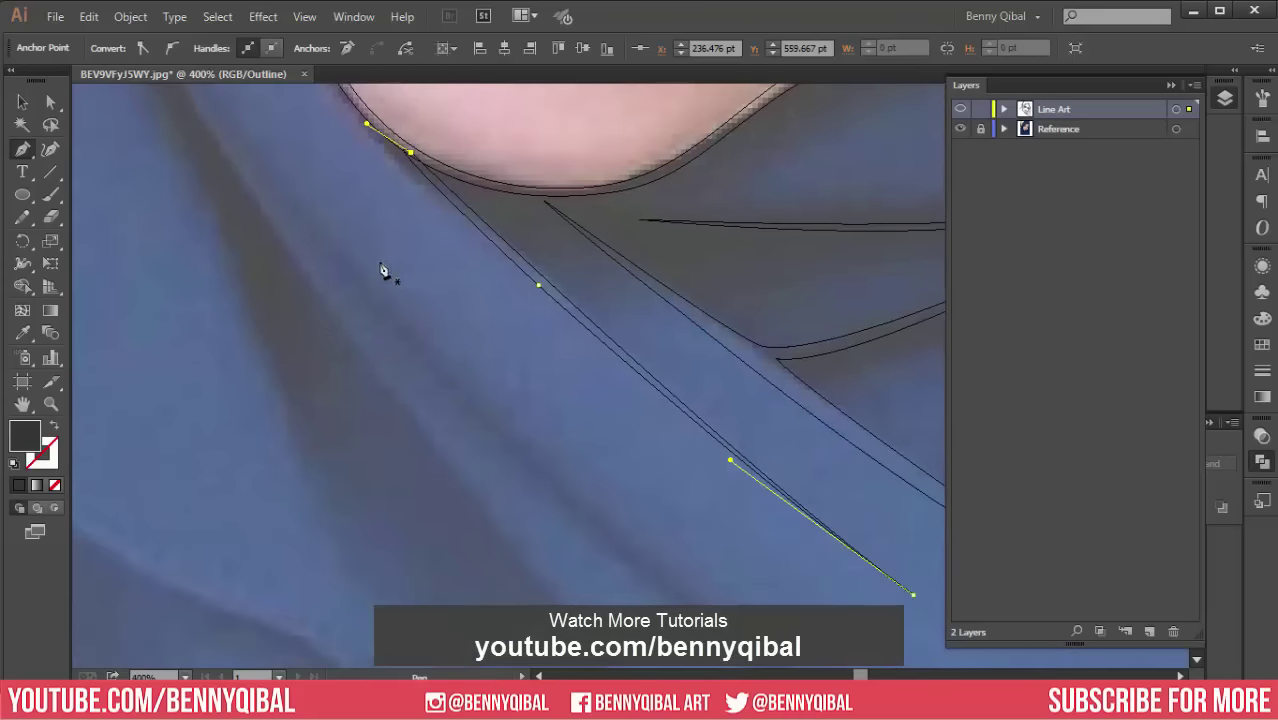
scroll(383, 250, up, 1)
scroll(382, 214, up, 1)
Step: Draw a curved line from the chin's edge down along the scarf edge
click(471, 195)
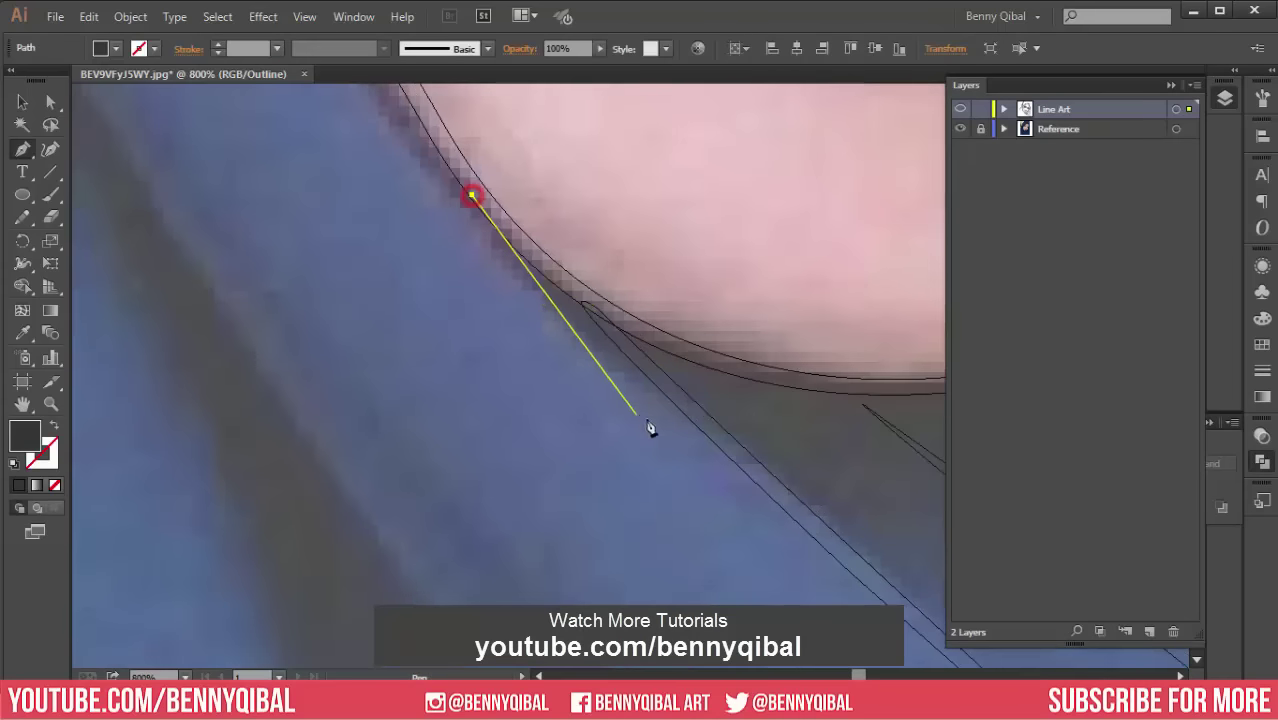
drag(676, 438, 760, 509)
drag(611, 366, 678, 441)
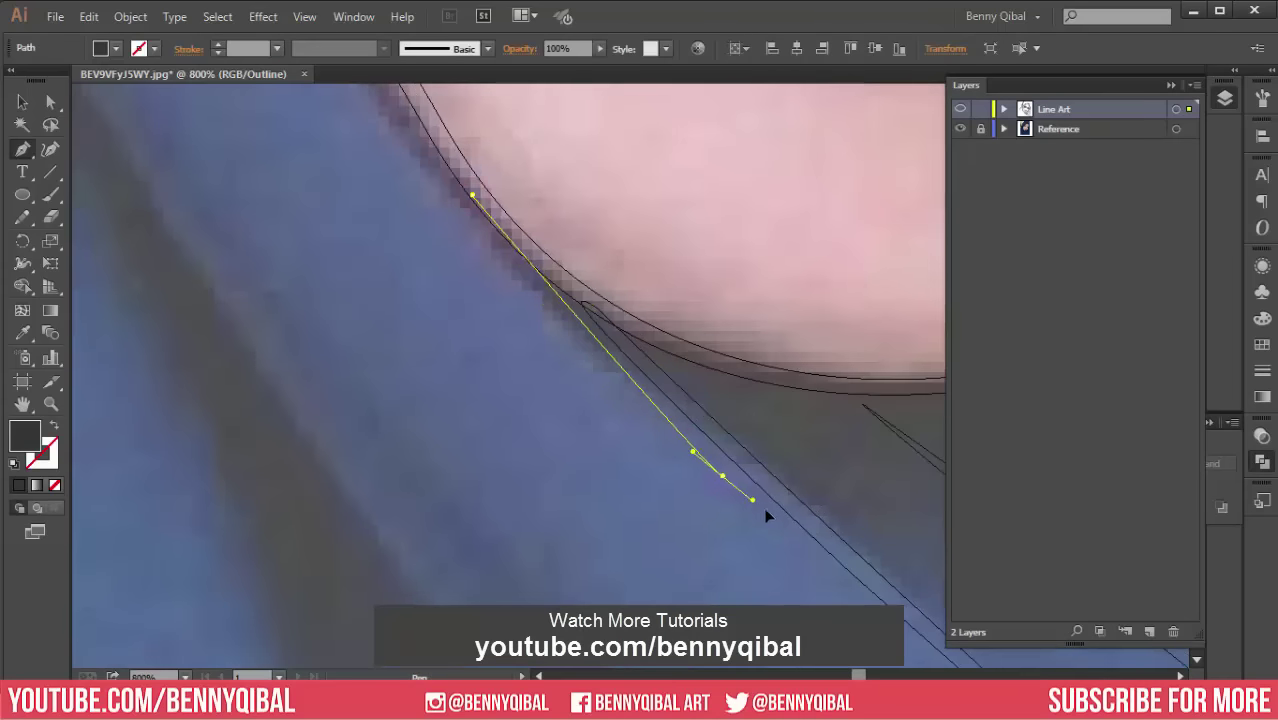
drag(767, 515, 838, 580)
mouse_move(617, 376)
mouse_down()
mouse_move(578, 309)
mouse_move(495, 232)
mouse_up()
scroll(472, 197, down, 3)
scroll(355, 377, down, 2)
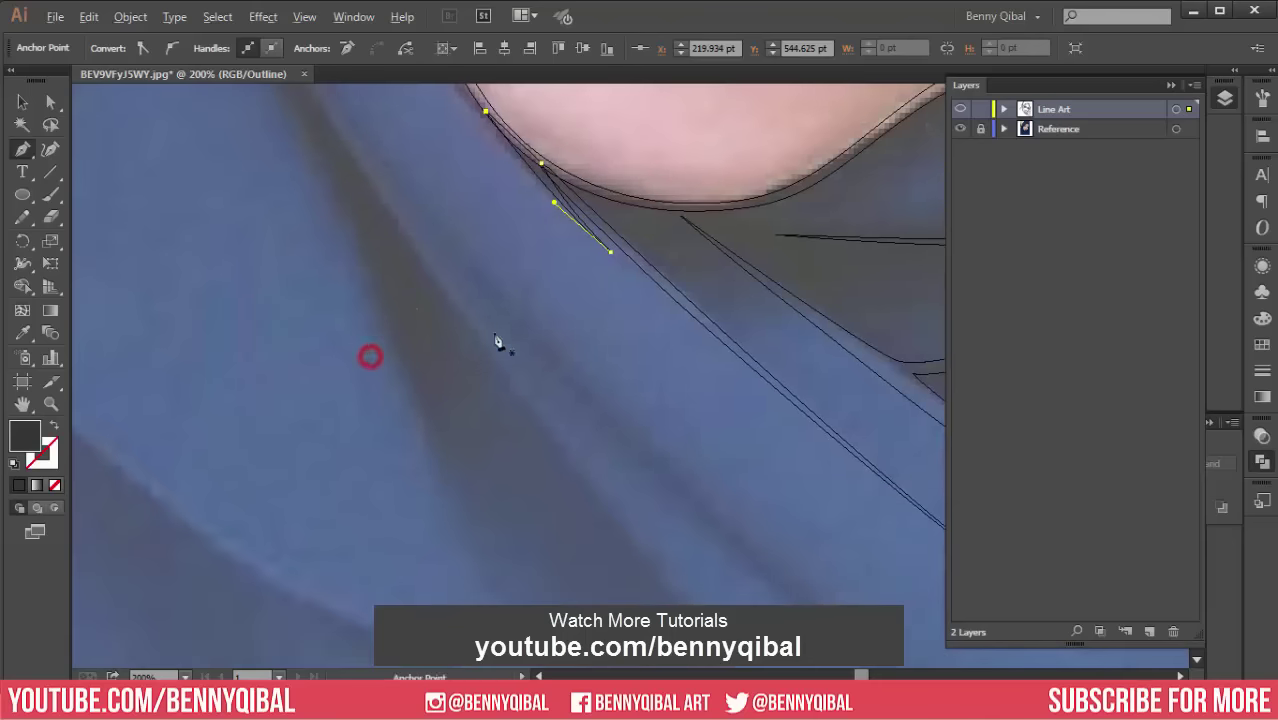
scroll(499, 345, down, 2)
Step: Trace a scarf fold line up toward the neck and curve it to the fabric
click(742, 487)
click(682, 485)
click(511, 329)
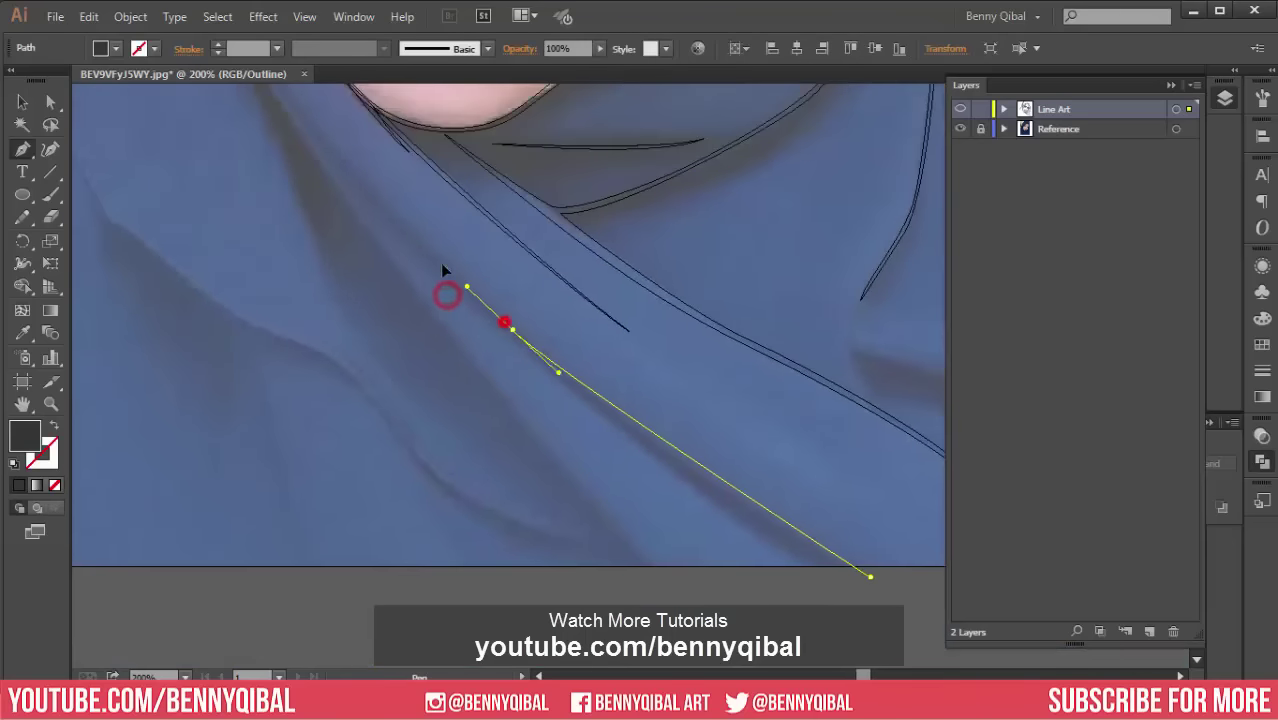
click(343, 174)
click(308, 127)
drag(509, 333, 650, 461)
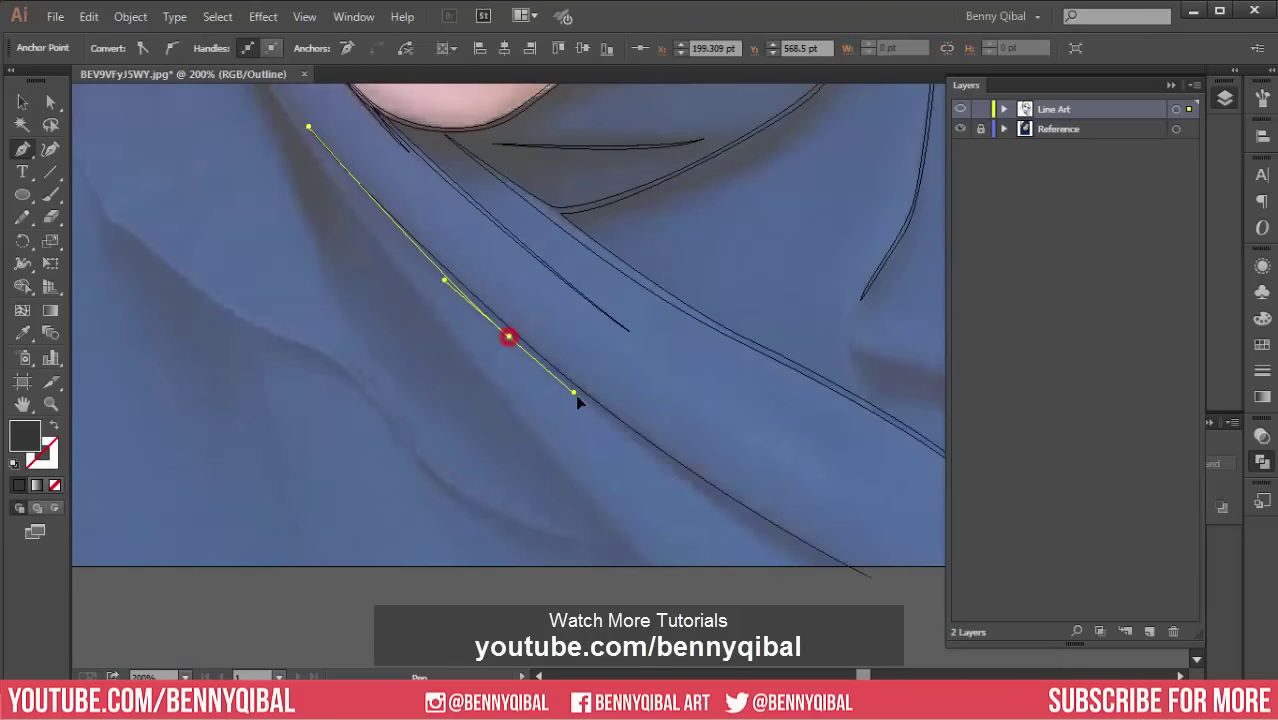
Step: Zoom in on the fold line and close it into a small crease shape
ctrl+click(866, 583)
key(ctrl+plus)
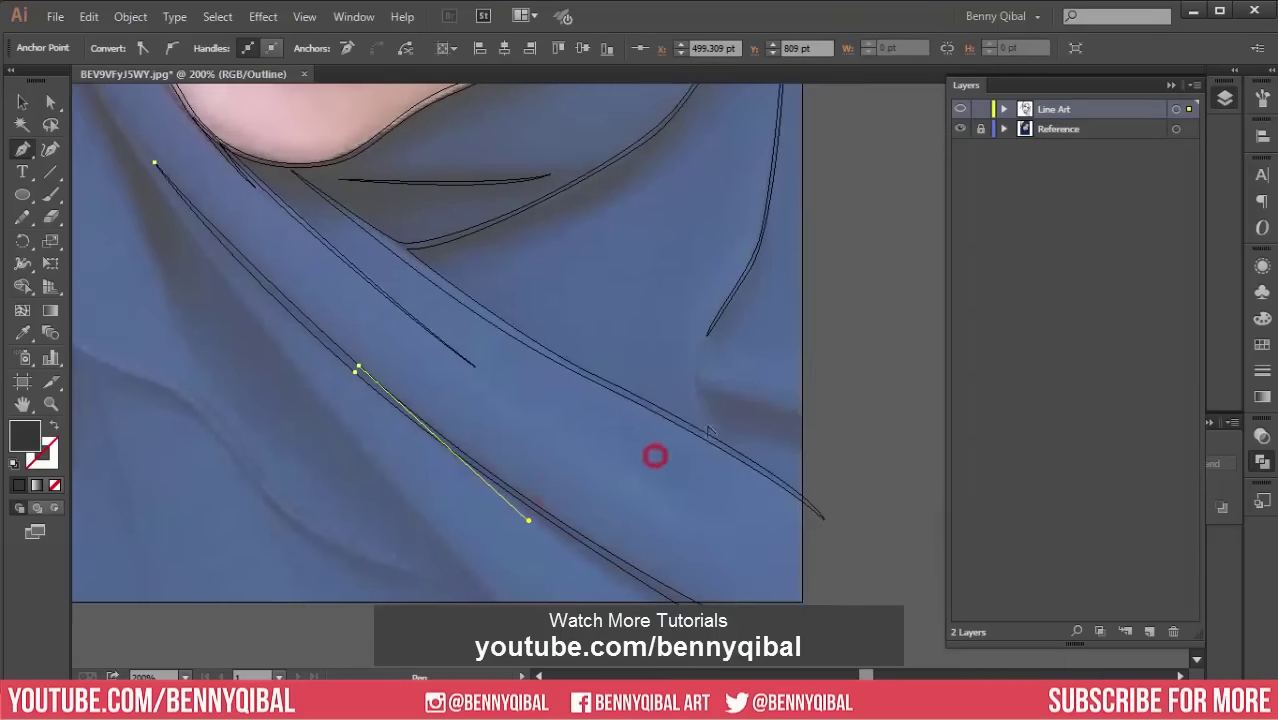
mouse_move(551, 491)
mouse_down()
mouse_move(641, 400)
mouse_move(628, 250)
mouse_up()
key(ctrl+plus)
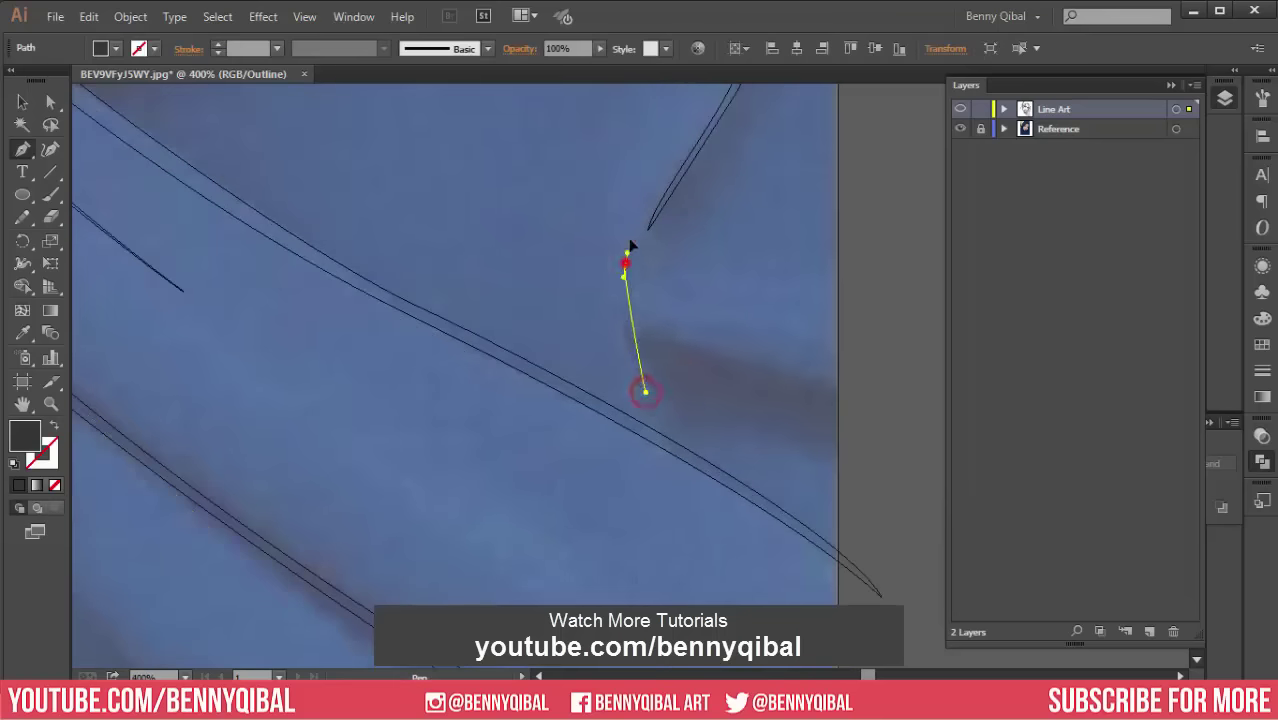
click(645, 392)
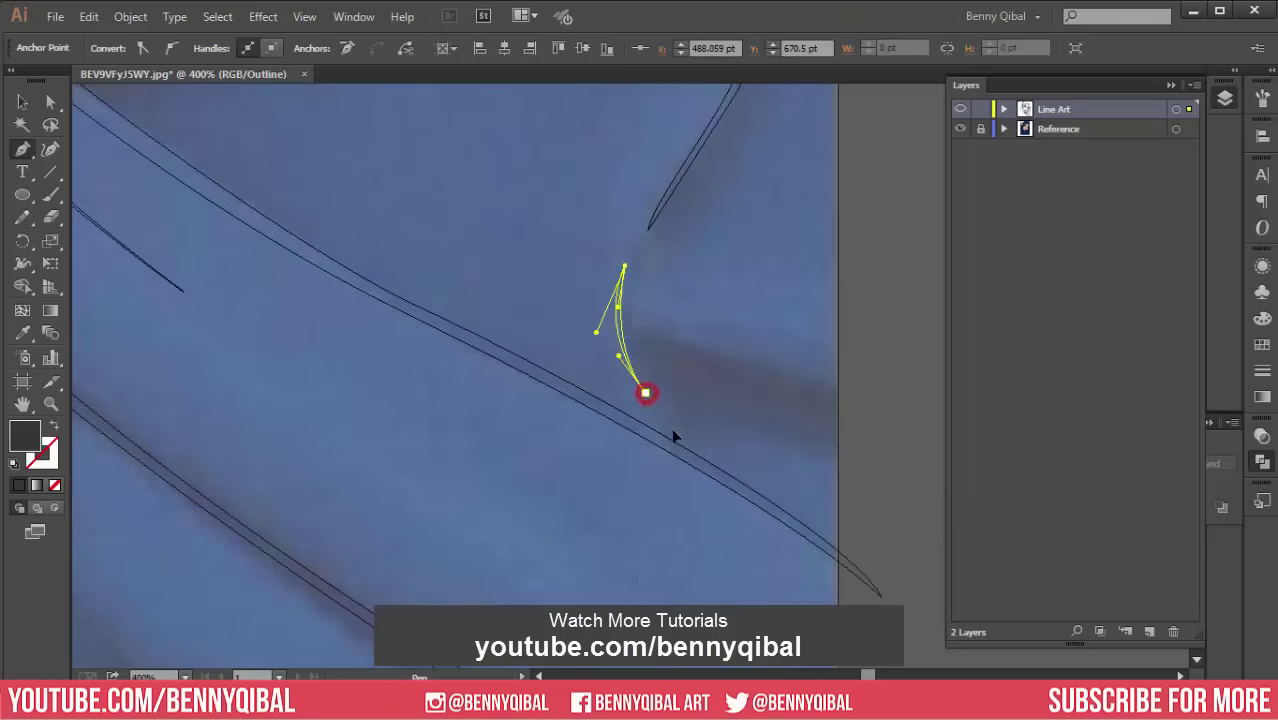
Step: Draw a second small closed crease shape curving out to its tip
click(634, 332)
drag(891, 410, 652, 354)
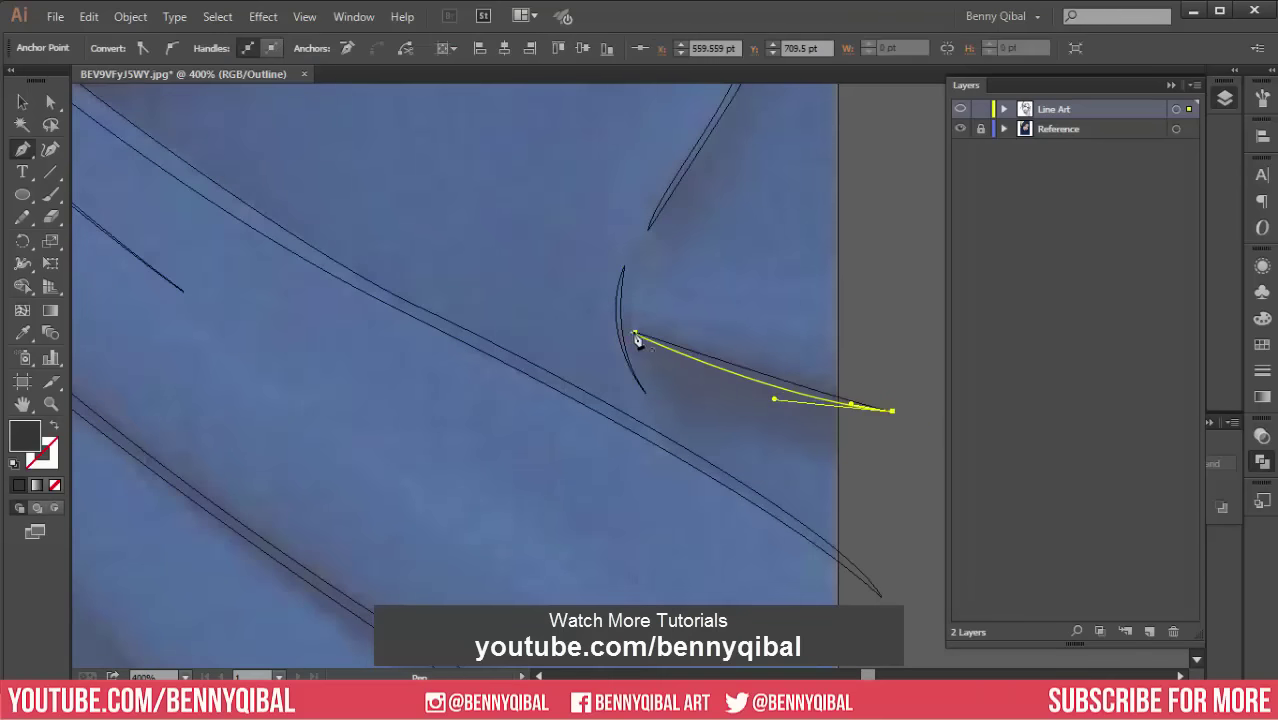
click(634, 332)
key(ctrl+minus)
key(ctrl+minus)
key(ctrl+minus)
mouse_move(274, 285)
mouse_down()
mouse_move(388, 334)
mouse_move(385, 367)
mouse_up()
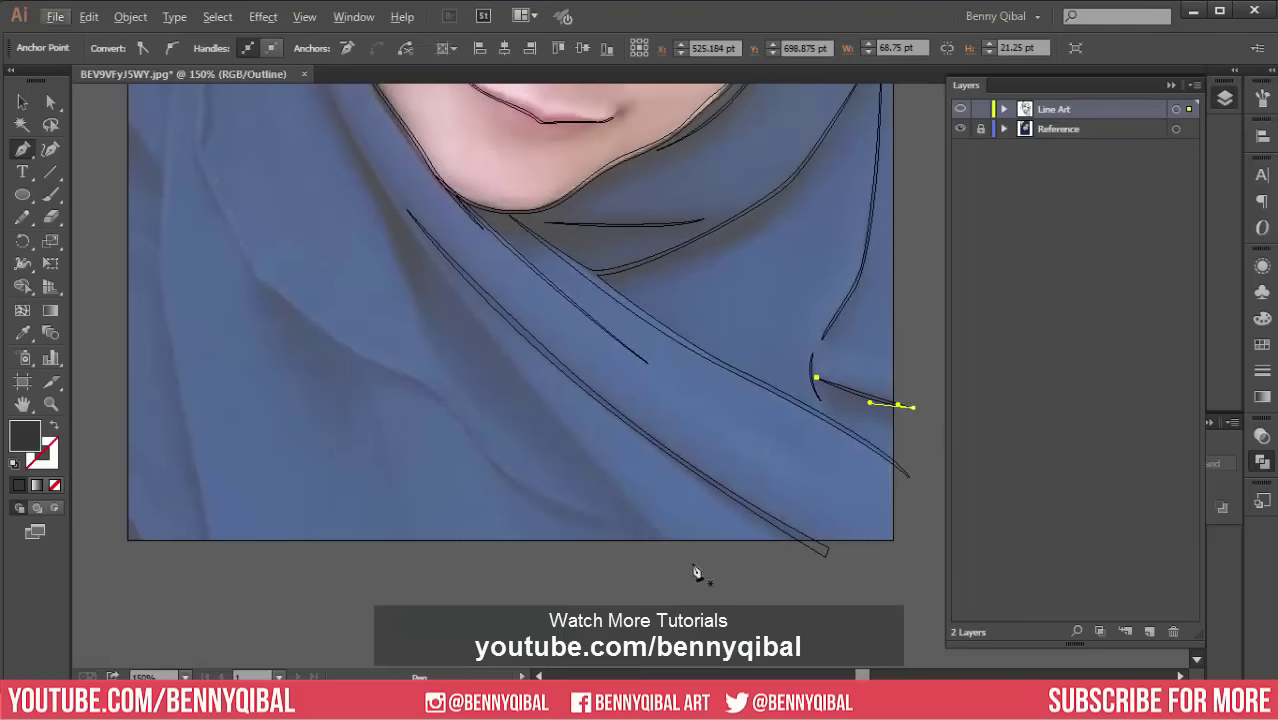
Step: Start a line up along the scarf's left fold toward the face
click(685, 563)
mouse_move(529, 387)
mouse_down()
mouse_move(438, 287)
mouse_move(440, 400)
mouse_up()
key(ctrl+plus)
mouse_move(466, 277)
mouse_down()
mouse_move(516, 487)
mouse_move(593, 637)
mouse_up()
Step: Finish the hijab edge line at its top, then start a new line down the edge
drag(452, 243, 447, 152)
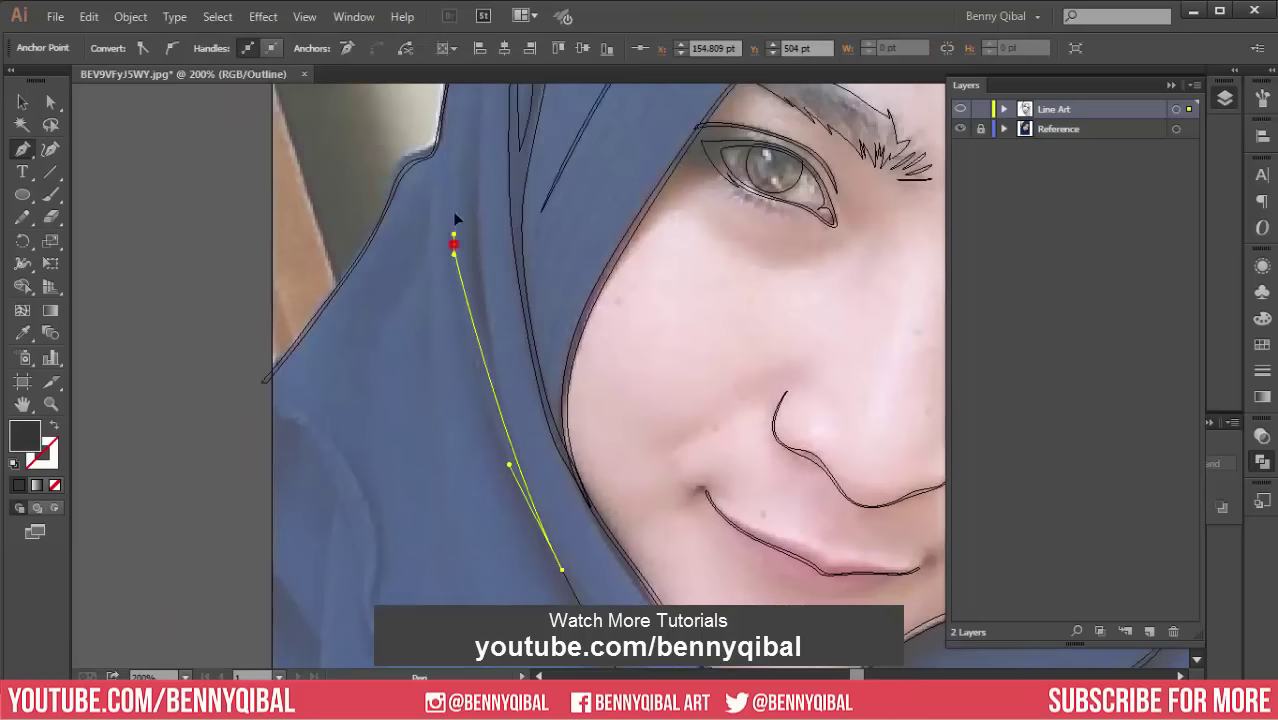
click(446, 110)
click(475, 357)
drag(470, 356, 497, 433)
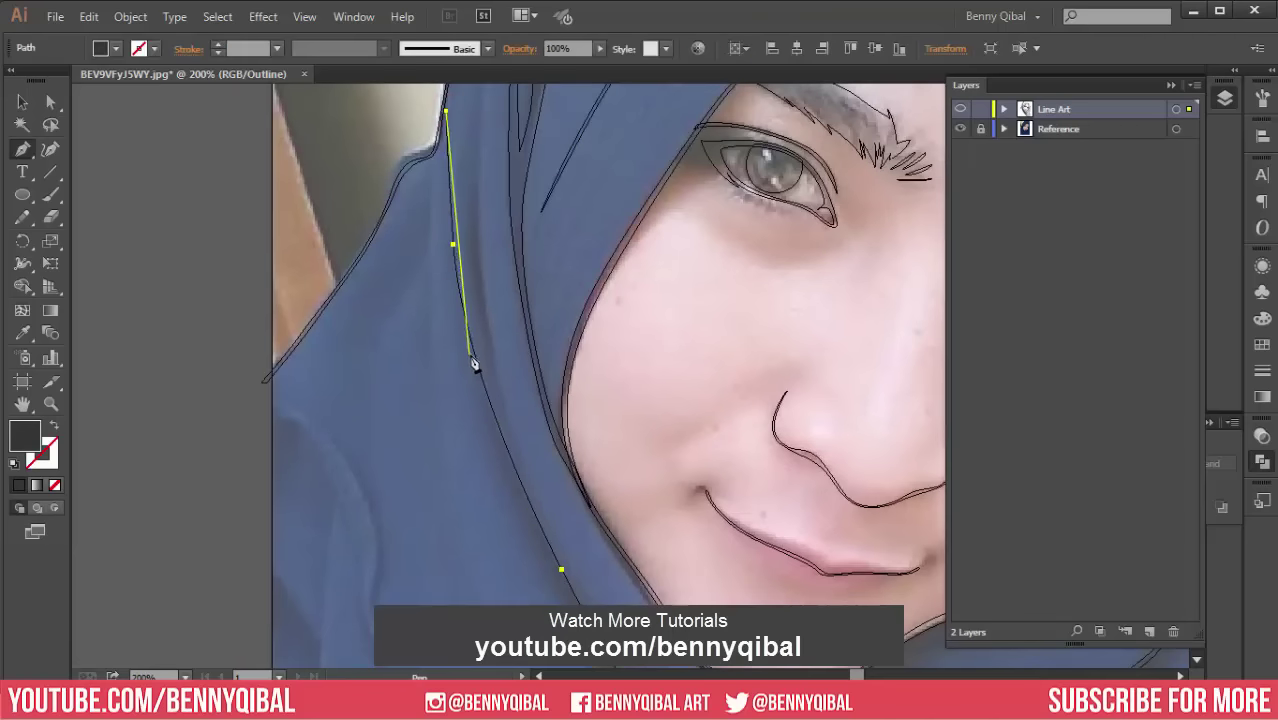
drag(525, 513, 478, 346)
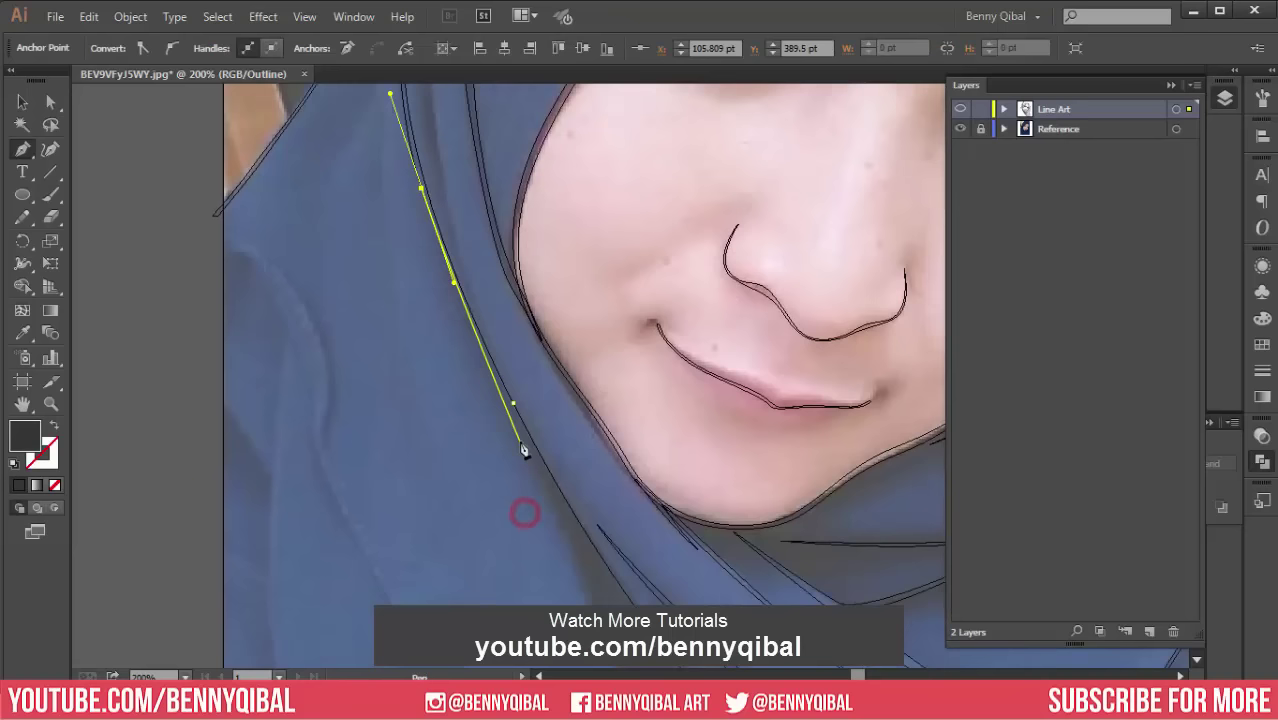
drag(588, 556, 473, 301)
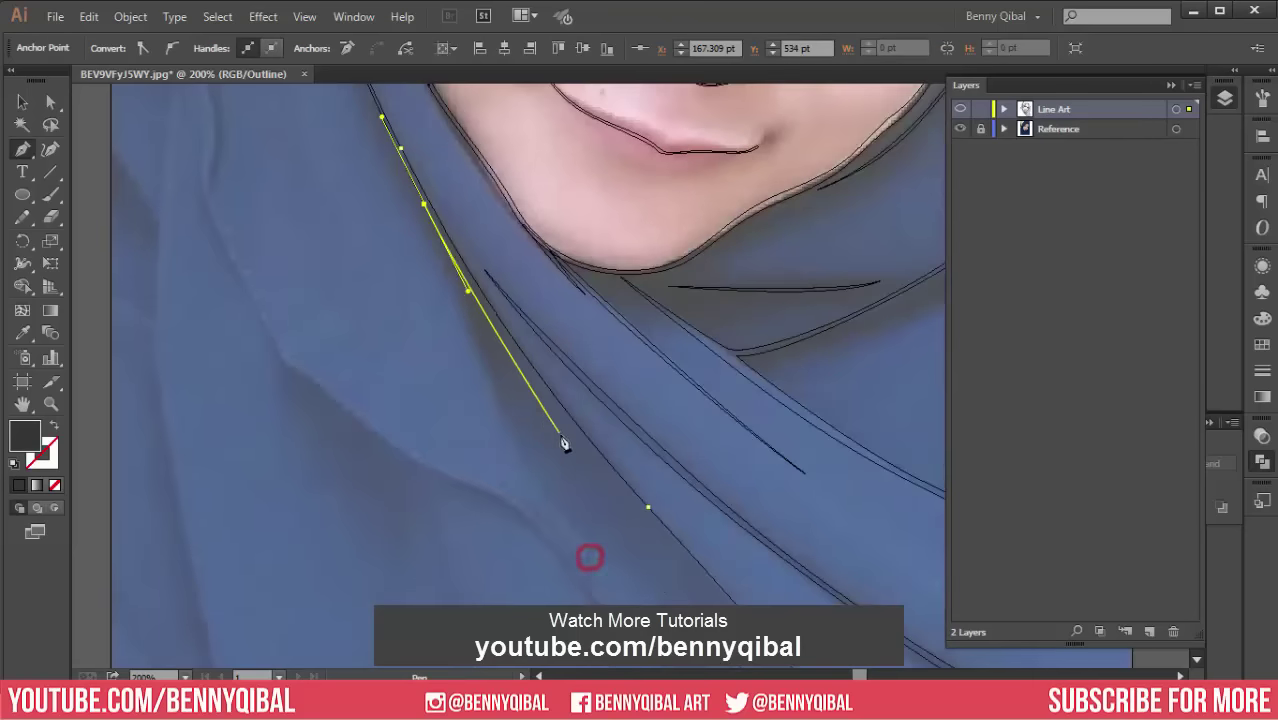
Step: Carry the hijab line past the chin and end it along the lower fold
drag(527, 473, 533, 510)
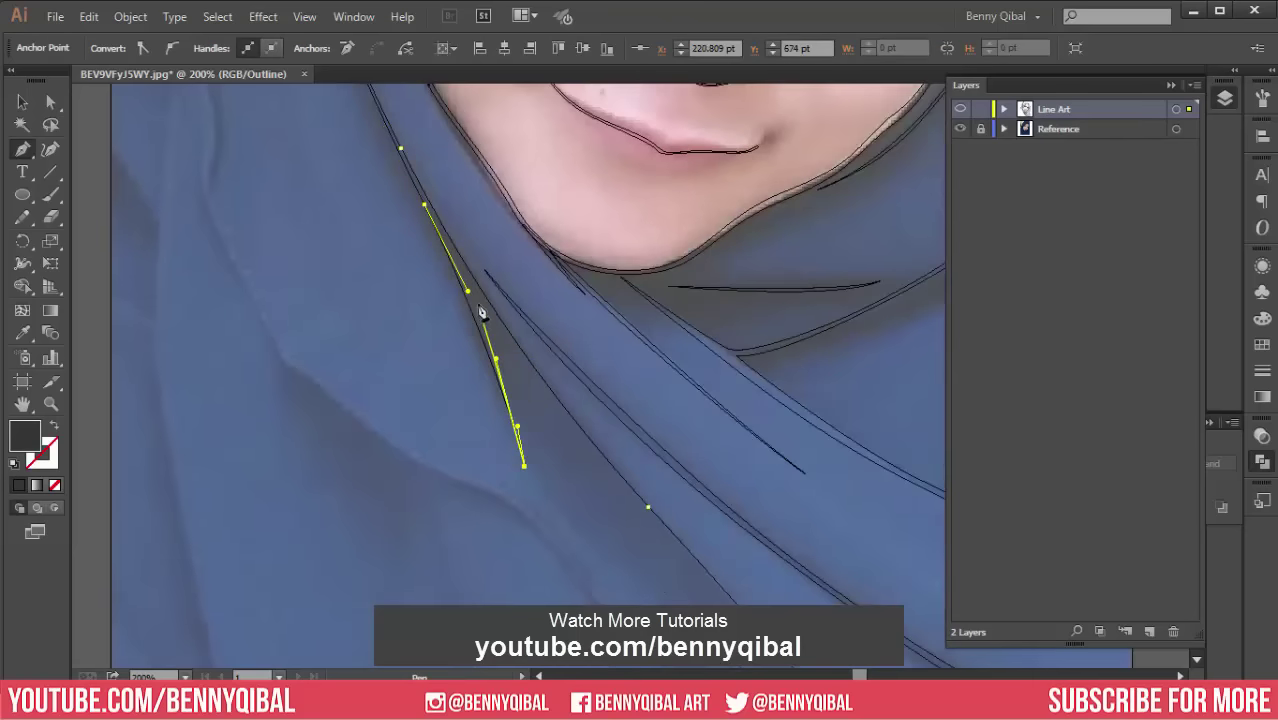
drag(649, 582, 571, 456)
drag(530, 347, 650, 484)
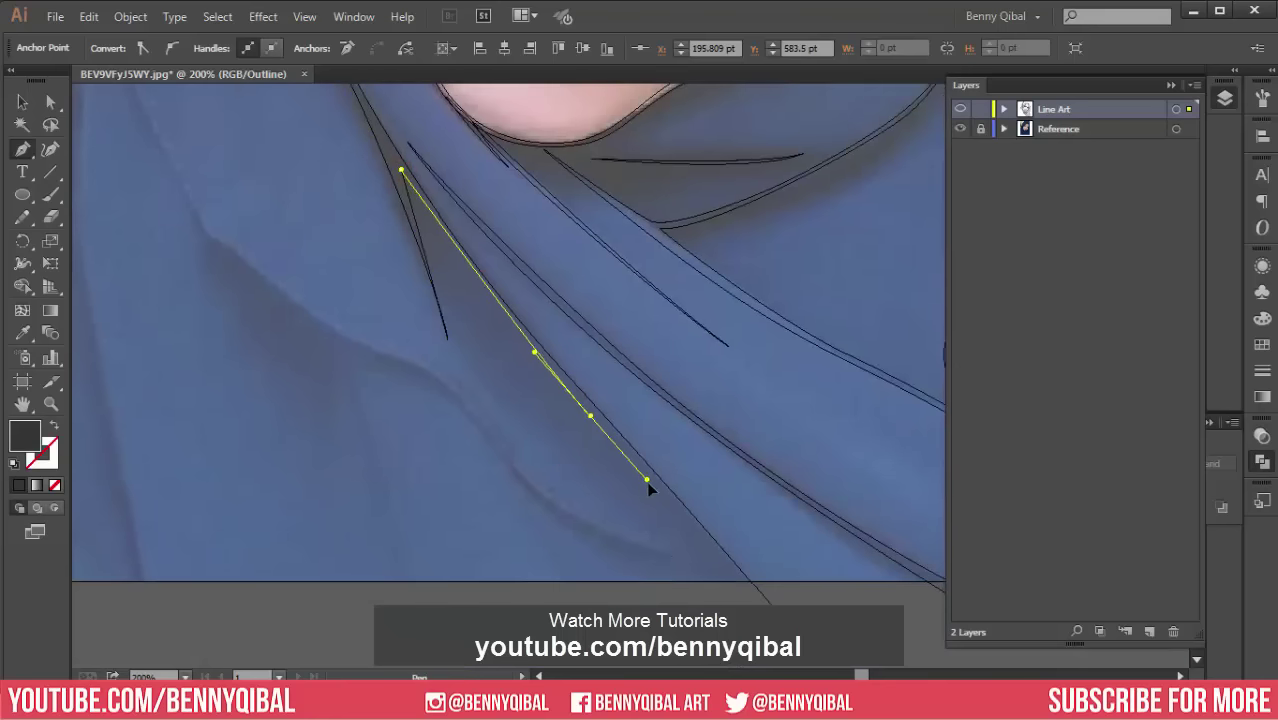
mouse_move(664, 528)
mouse_down()
mouse_move(683, 562)
mouse_move(576, 516)
mouse_up()
Step: Trace the curved lower-left fold up to the hijab's outer corner
drag(490, 440, 428, 350)
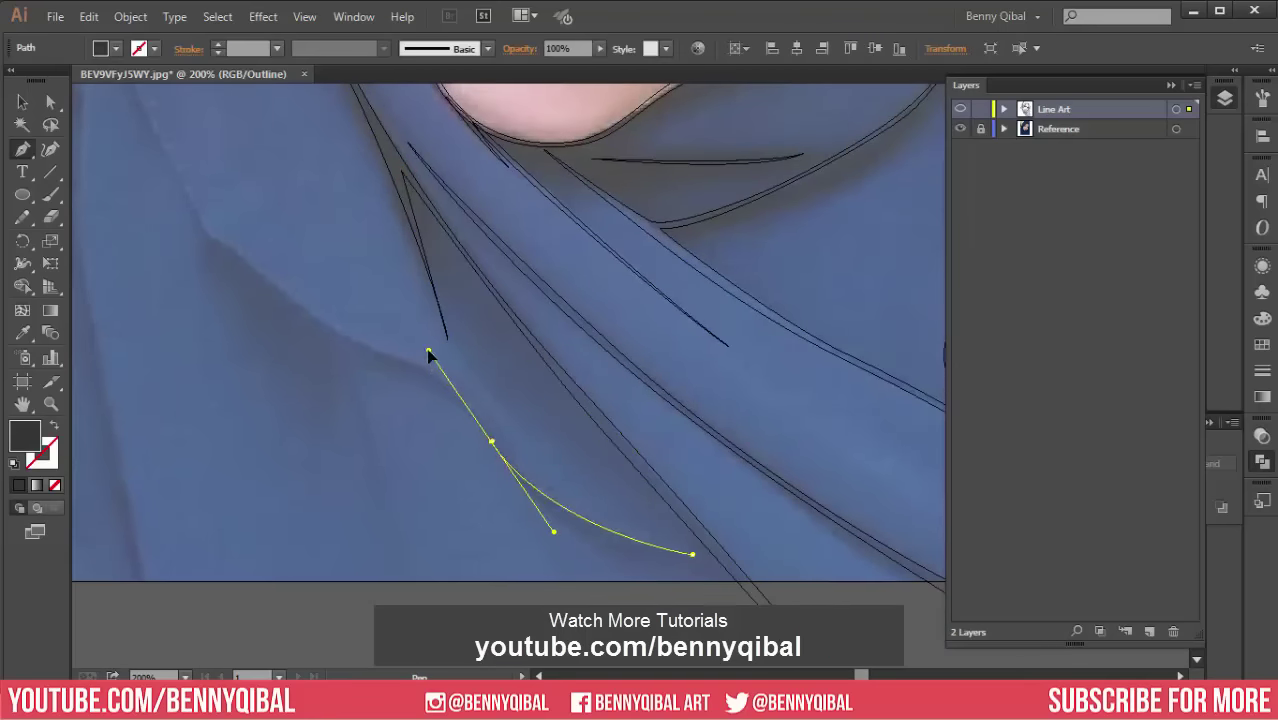
mouse_move(300, 320)
mouse_down()
mouse_move(240, 275)
mouse_move(454, 430)
mouse_move(521, 537)
mouse_up()
drag(449, 356, 443, 318)
drag(370, 148, 277, 114)
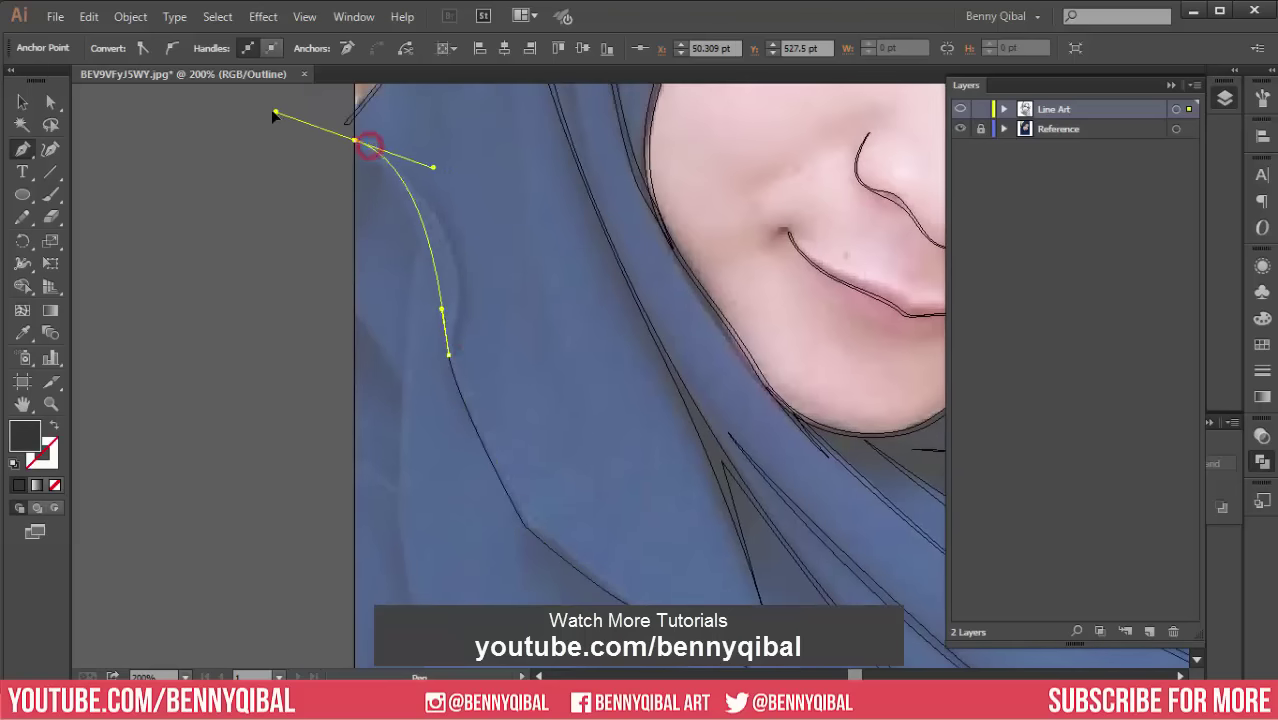
key(ctrl+minus)
mouse_move(212, 85)
mouse_down()
mouse_move(274, 436)
mouse_move(291, 212)
mouse_up()
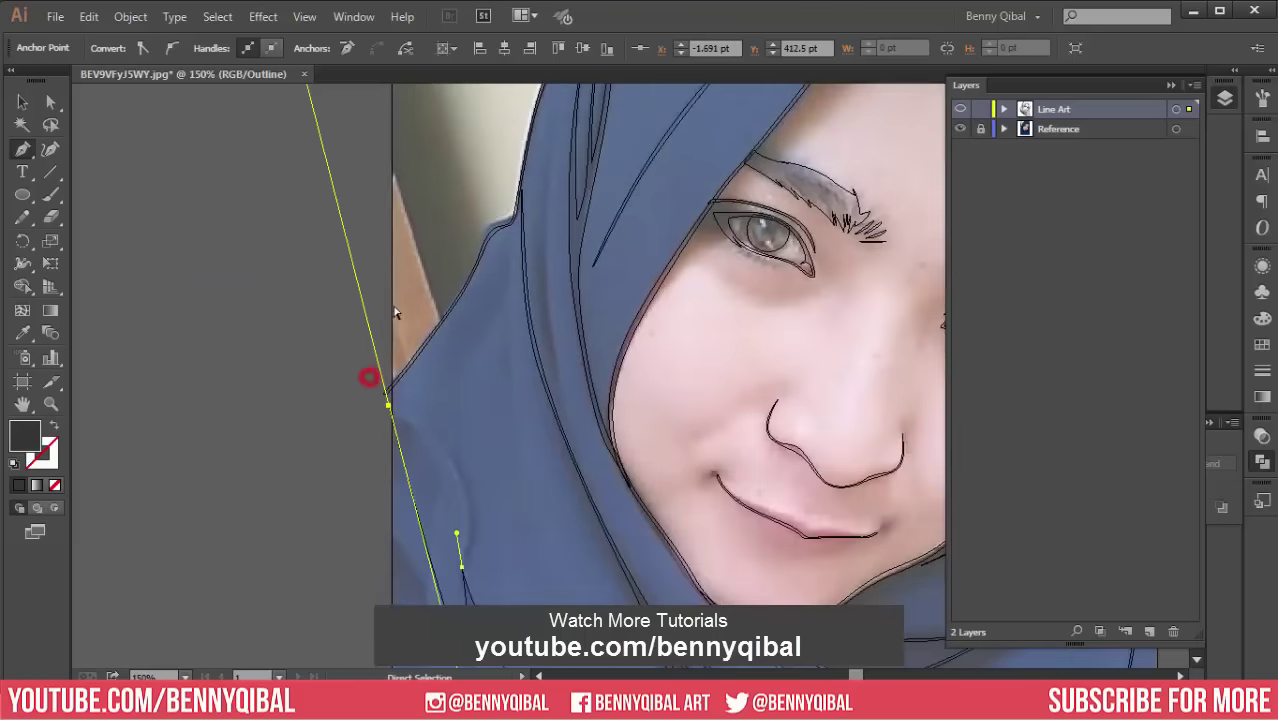
Step: Continue along the hijab's left edge into the inner fold with a sharp turn
drag(462, 502, 467, 535)
drag(379, 517, 387, 462)
drag(396, 292, 292, 250)
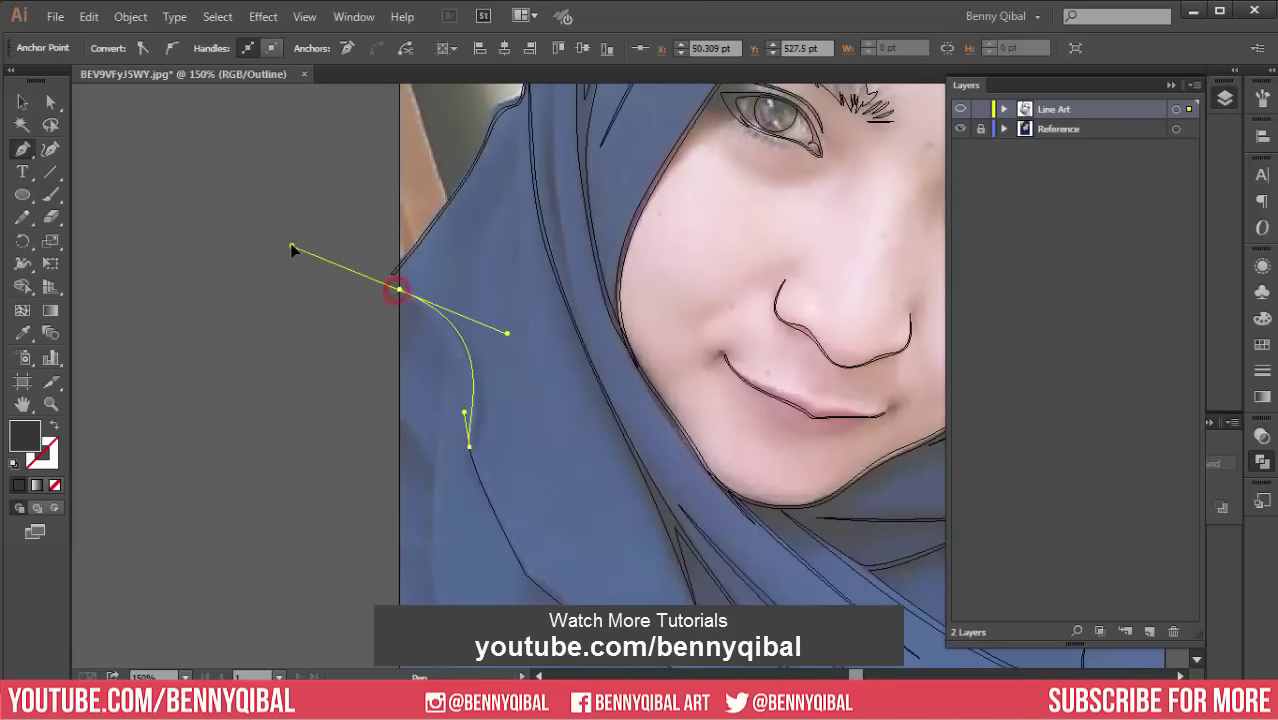
alt+click(398, 291)
key(ctrl+plus)
mouse_move(449, 299)
mouse_down()
mouse_move(511, 396)
mouse_move(494, 366)
mouse_move(506, 360)
mouse_up()
scroll(506, 360, down, 2)
scroll(506, 360, down, 1)
drag(482, 430, 511, 490)
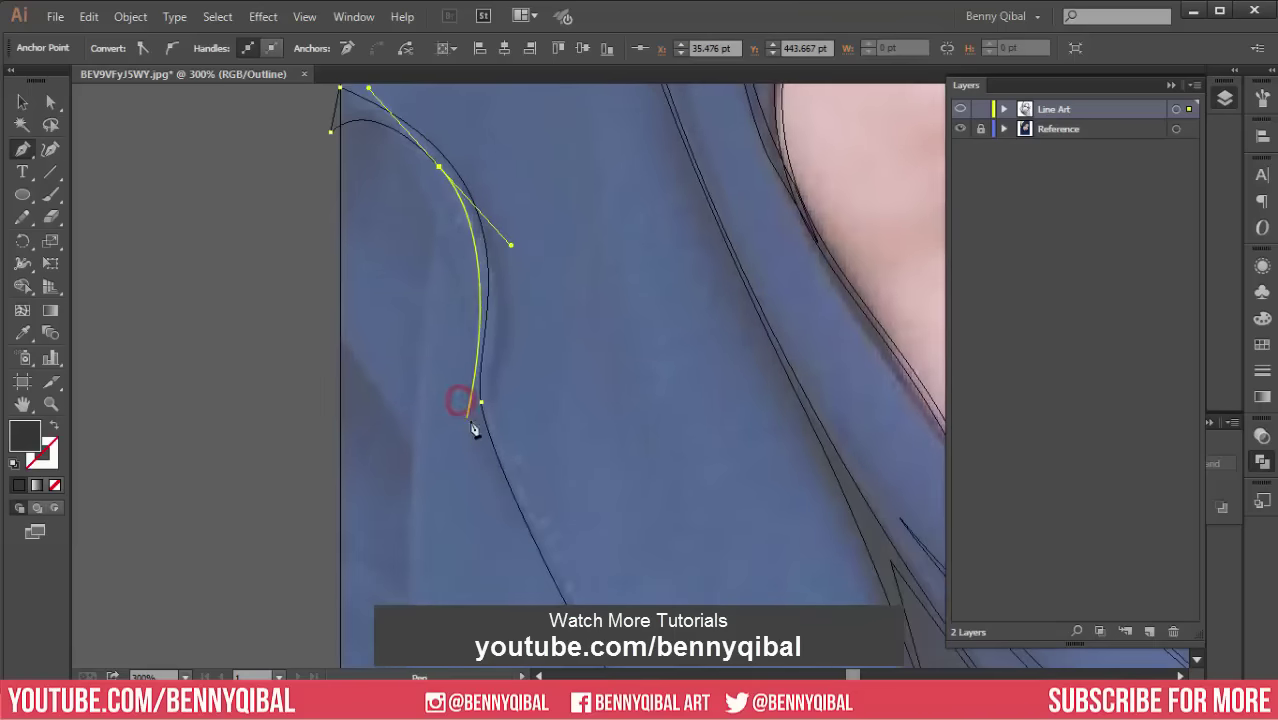
drag(537, 547, 377, 157)
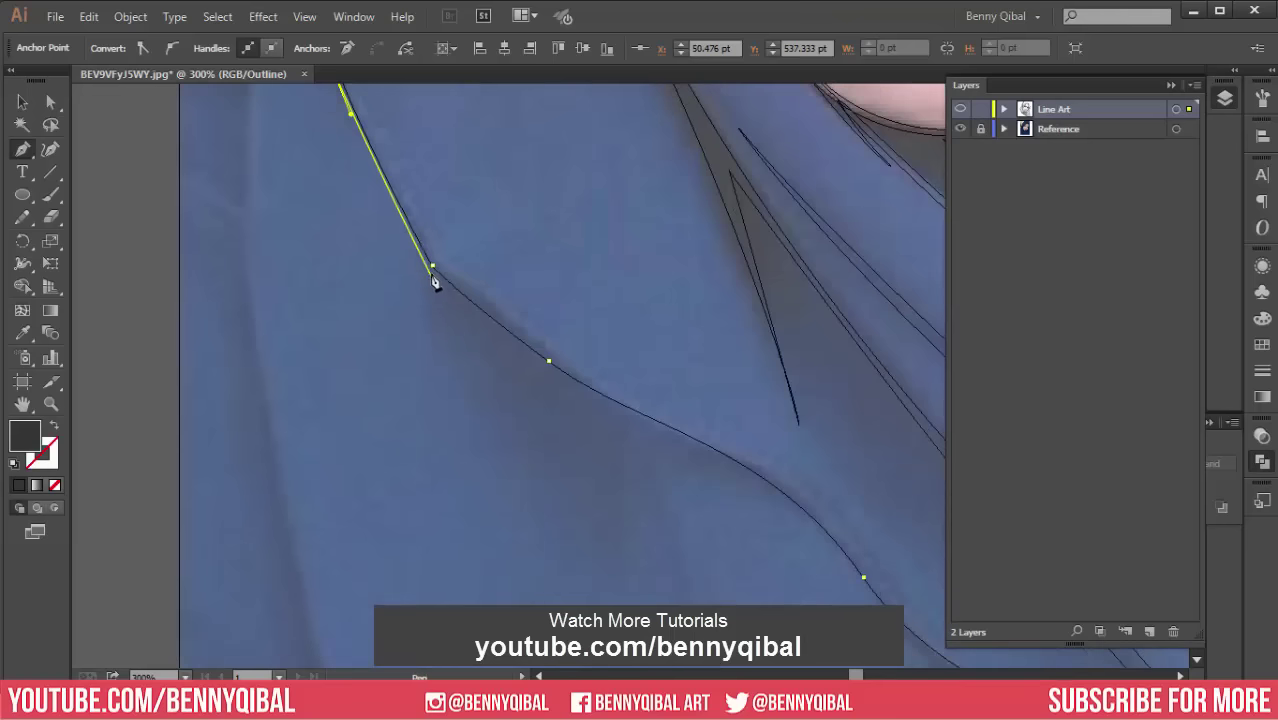
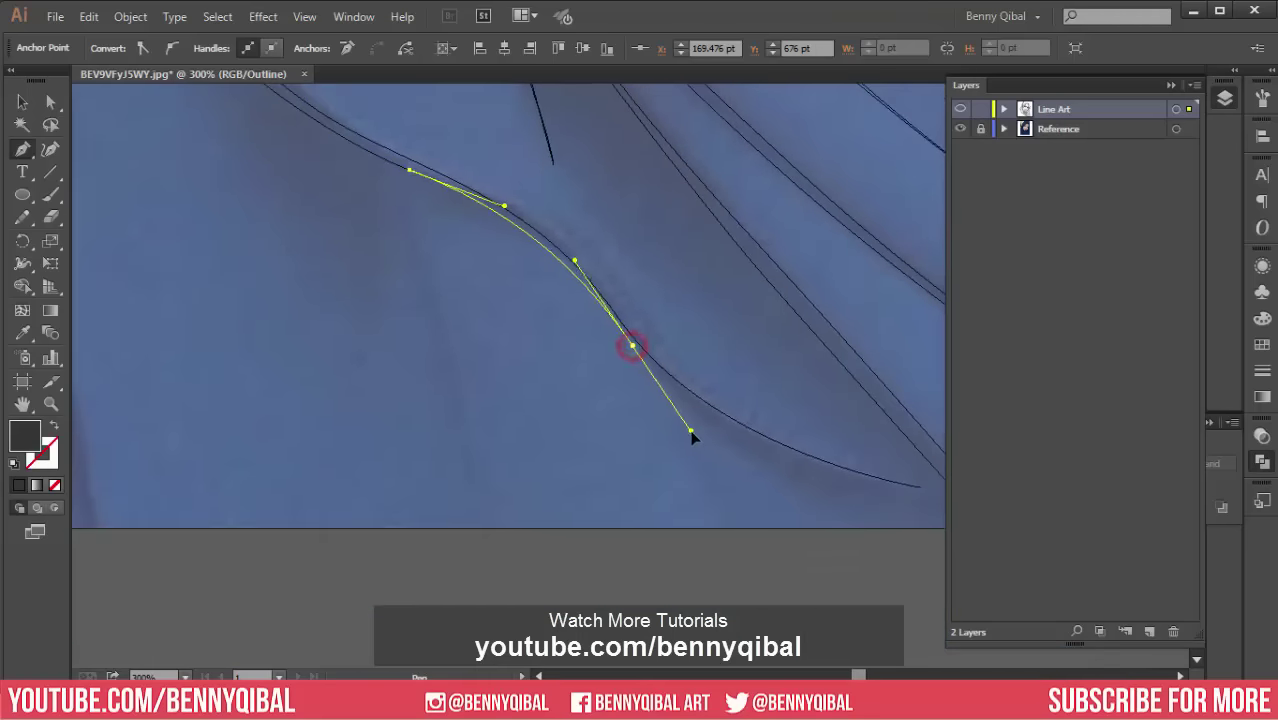
Step: Extend the current hijab fold curve with two more anchors
drag(832, 505, 699, 400)
click(787, 383)
click(787, 383)
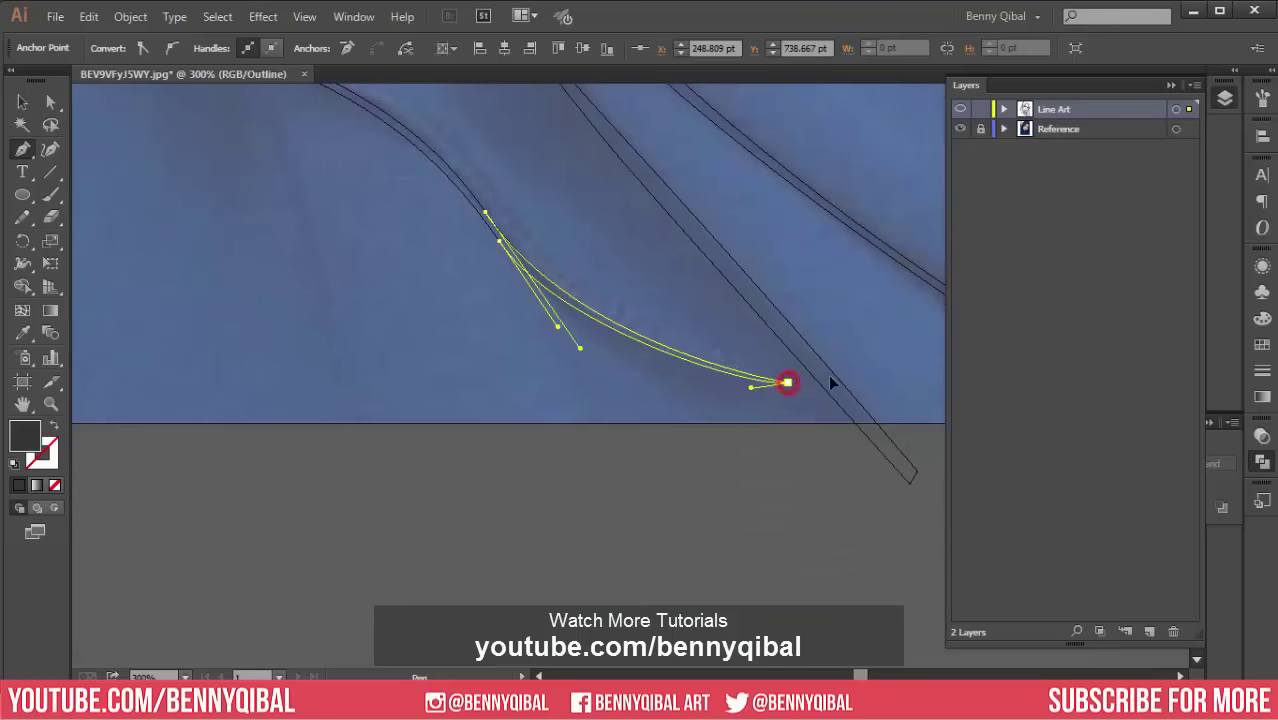
key(ctrl+minus)
mouse_move(355, 336)
mouse_down()
mouse_move(486, 412)
mouse_move(427, 262)
mouse_up()
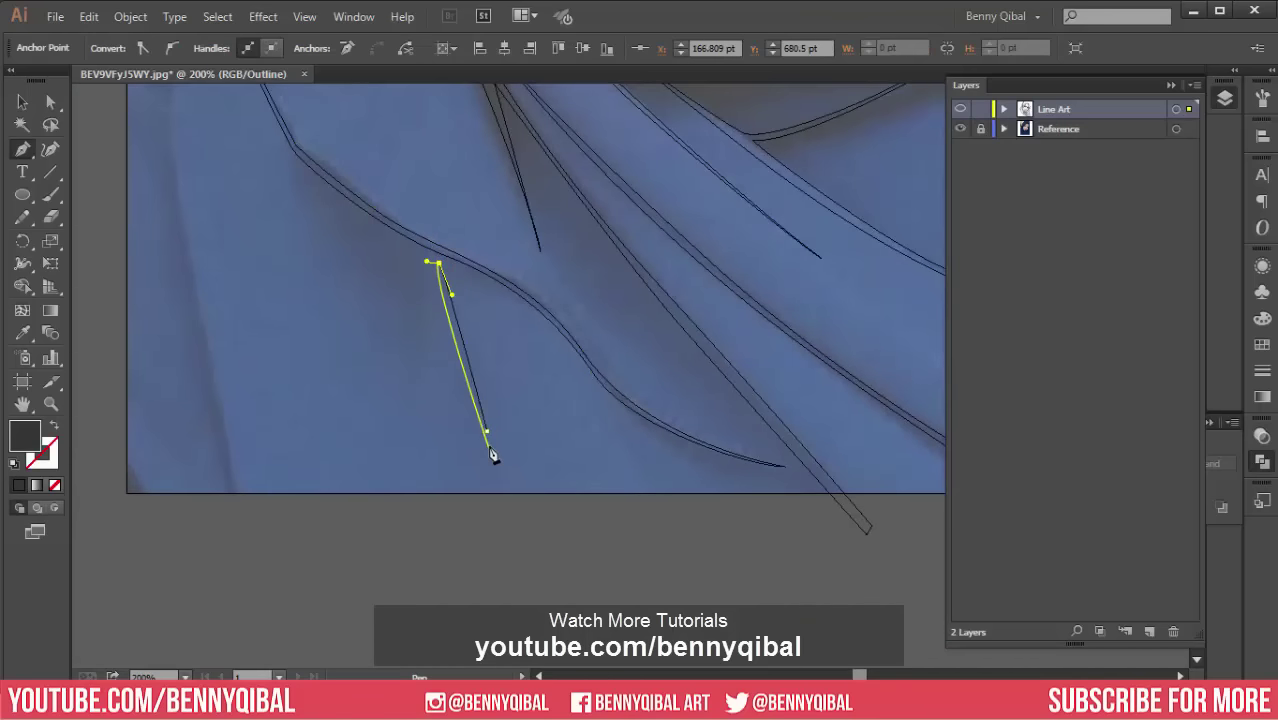
Step: Start a new curved fold line running up the hijab's left edge
click(488, 434)
drag(256, 329, 371, 394)
key(ctrl+minus)
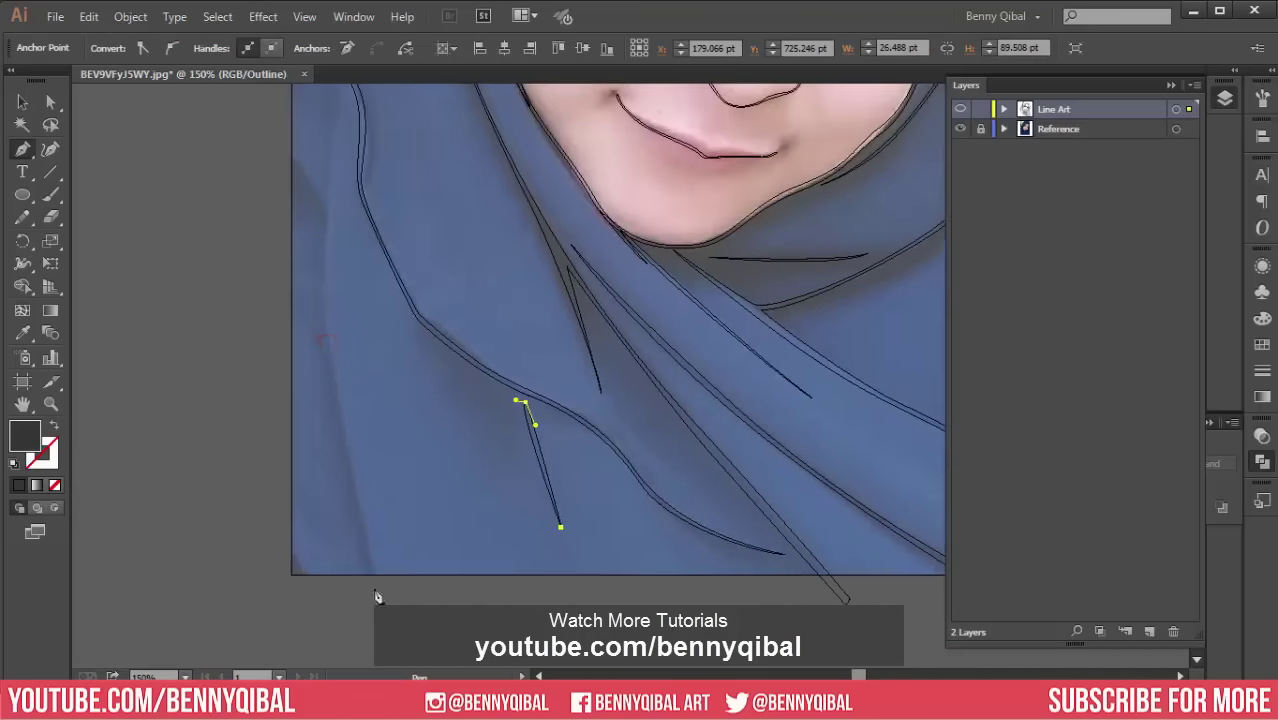
mouse_move(377, 597)
mouse_down()
mouse_move(317, 348)
mouse_move(334, 191)
mouse_up()
scroll(350, 292, up, 3)
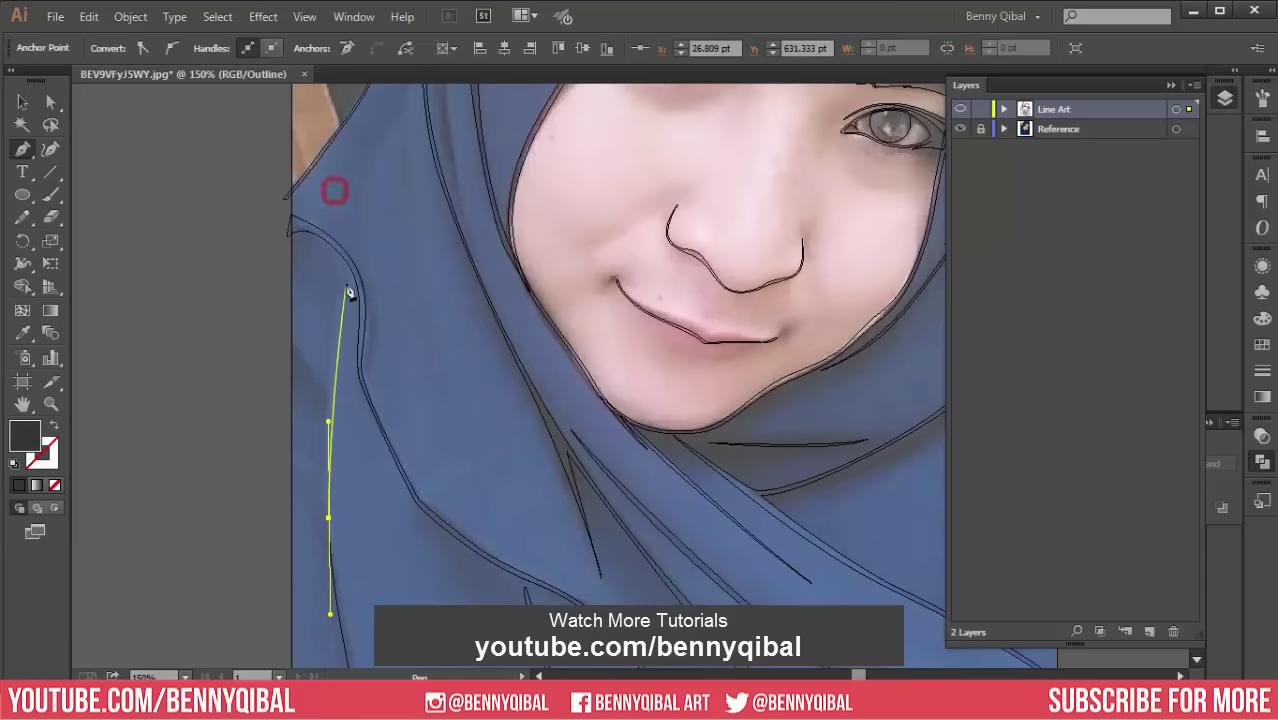
scroll(328, 400, down, 2)
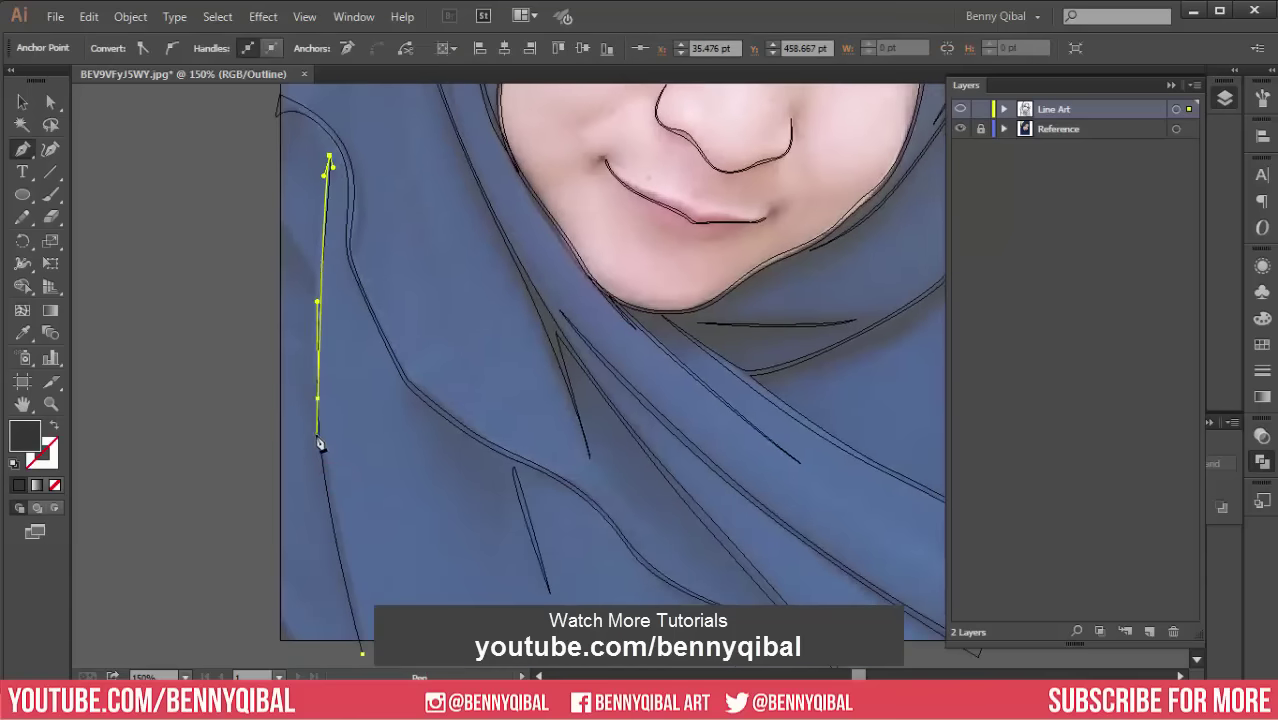
Step: Extend the left-edge fold line further down with a curved anchor, then finish it
click(319, 438)
click(328, 527)
scroll(330, 520, down, 3)
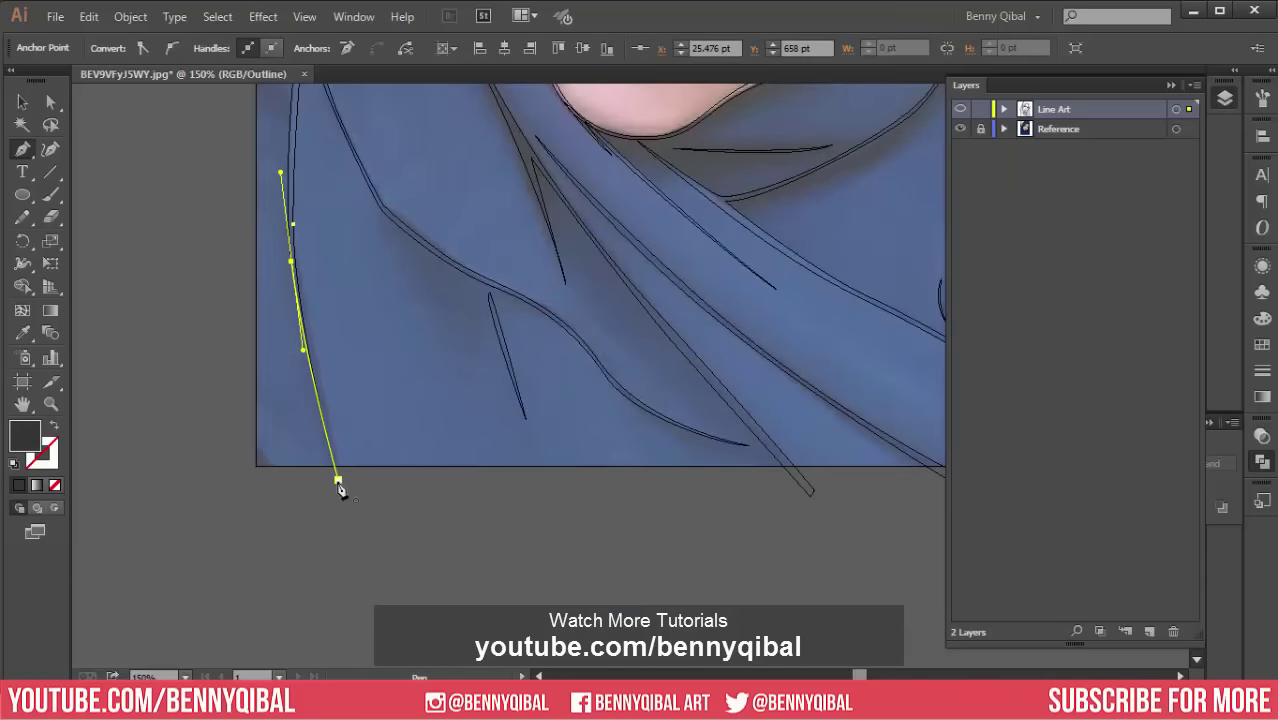
scroll(227, 318, up, 3)
alt+scroll(300, 300, up, 3)
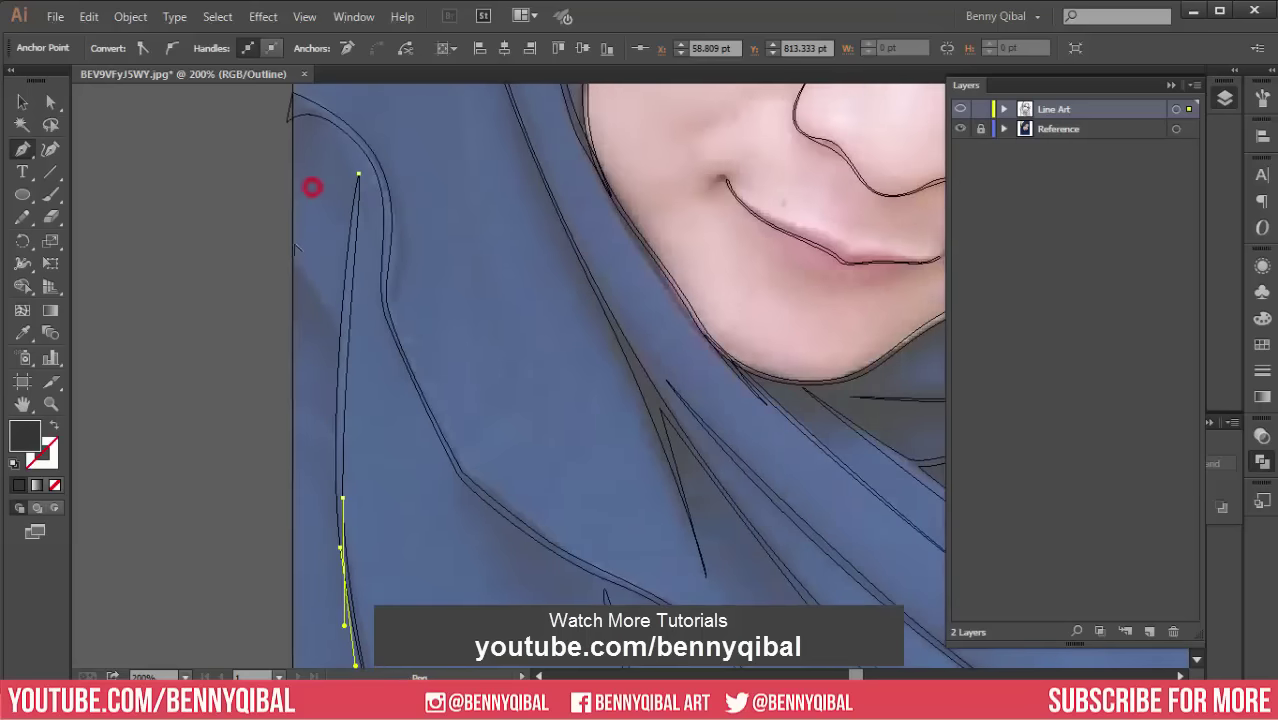
drag(368, 386, 372, 408)
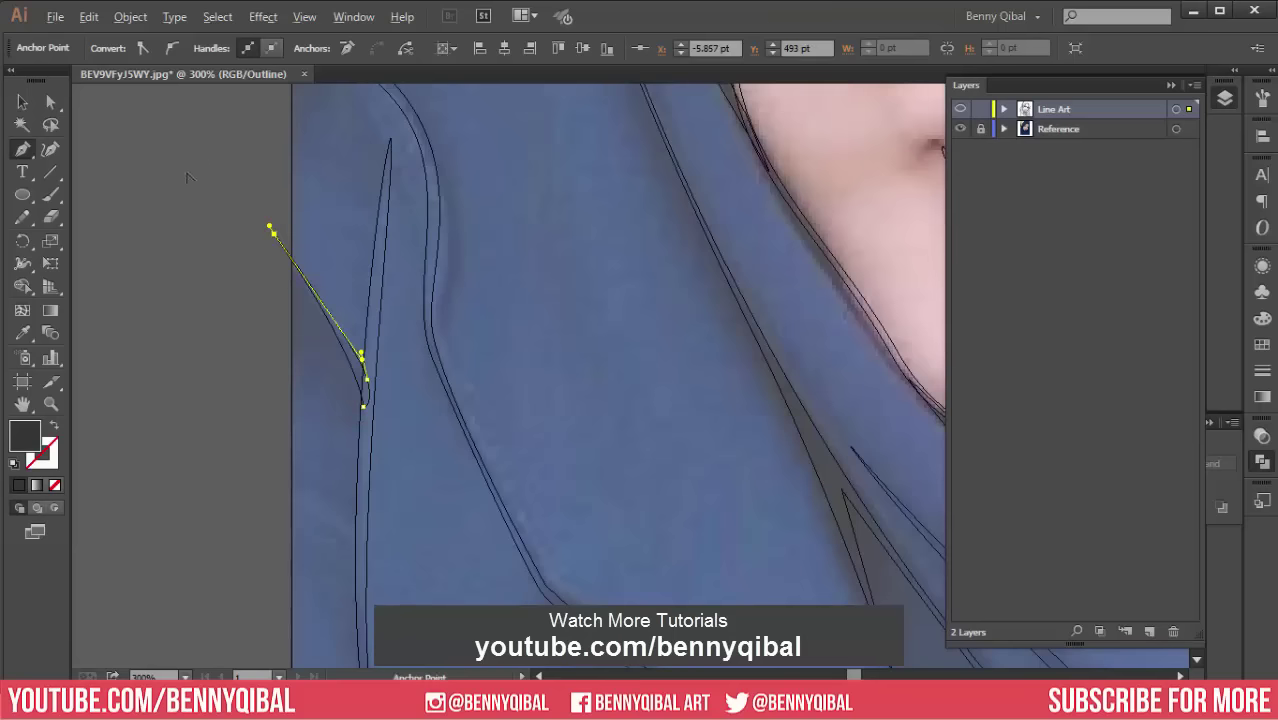
ctrl+click(200, 228)
alt+scroll(191, 302, down, 3)
scroll(222, 312, up, 1)
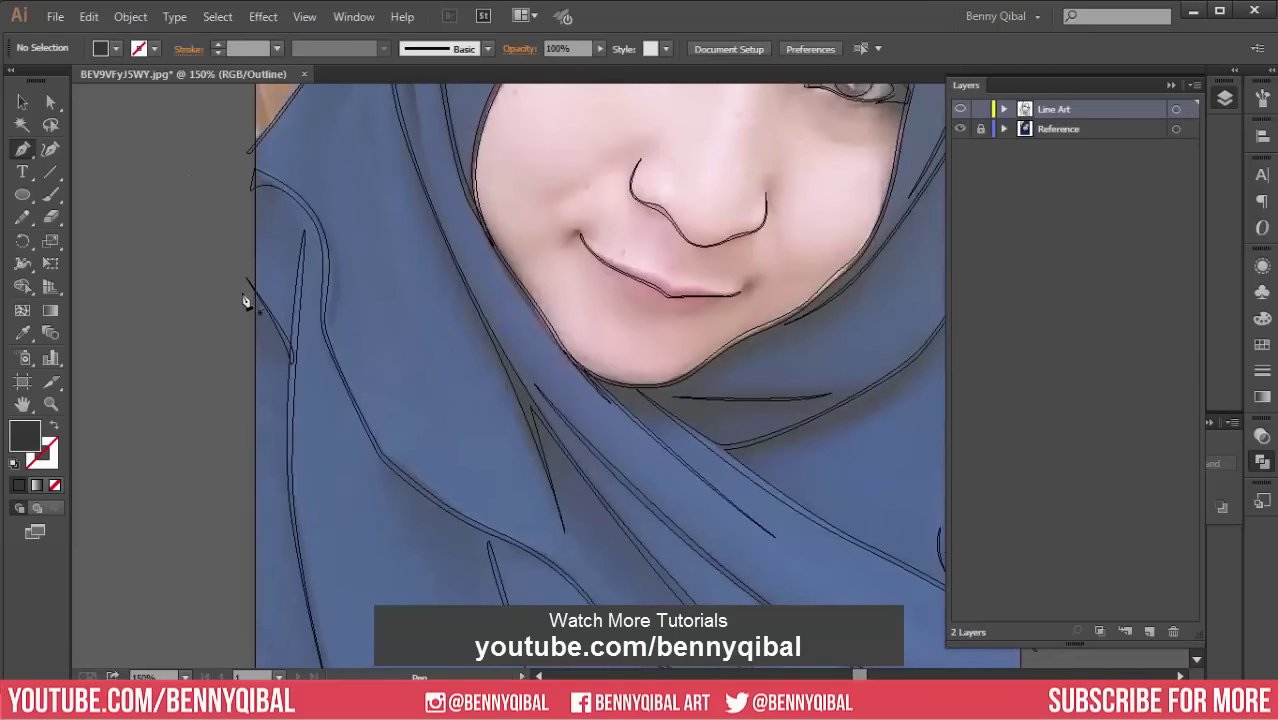
alt+scroll(250, 295, down, 2)
alt+scroll(271, 255, down, 1)
alt+scroll(280, 300, up, 2)
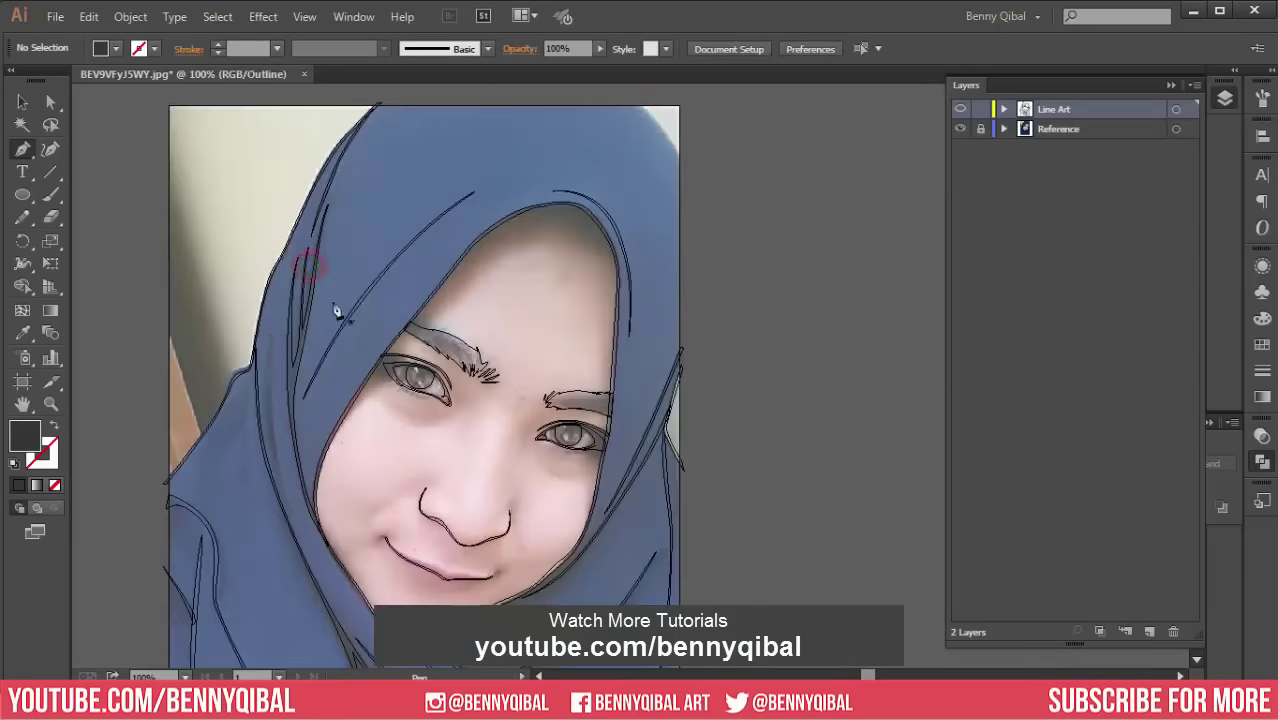
scroll(496, 188, up, 2)
Step: Trace a path from the hood's top edge down its outer edge
scroll(491, 248, up, 1)
click(520, 179)
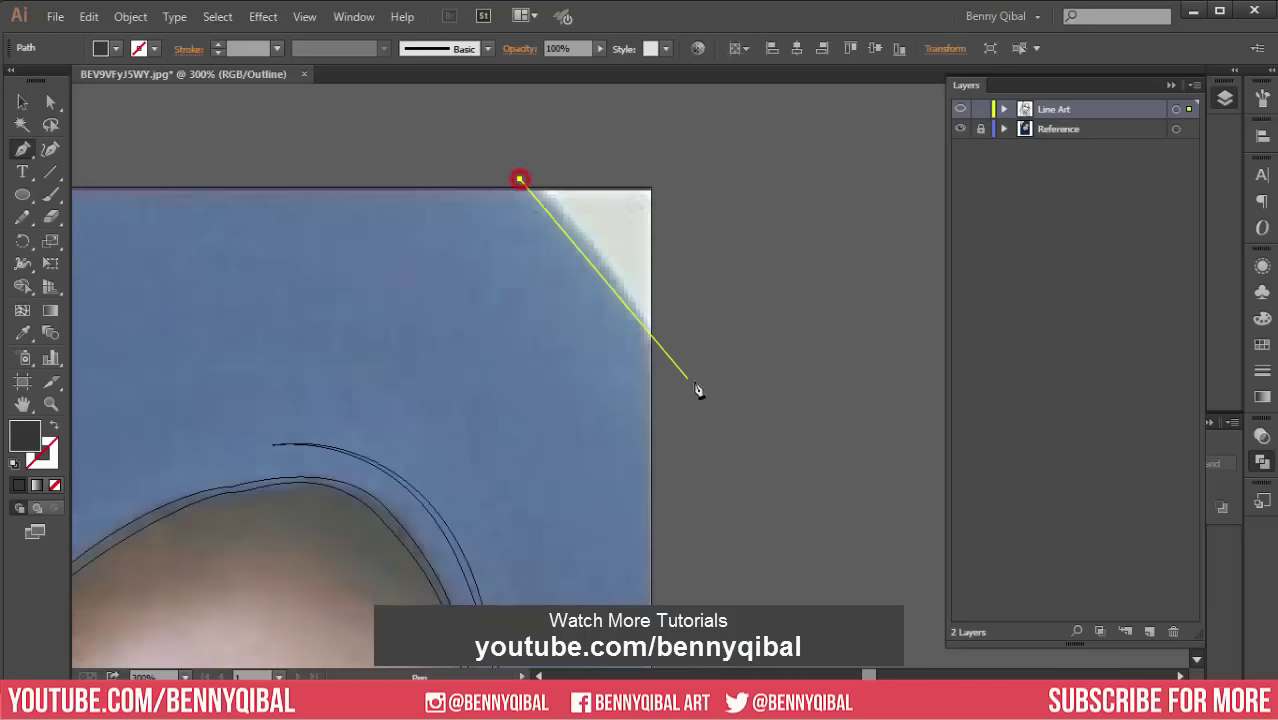
drag(675, 426, 688, 558)
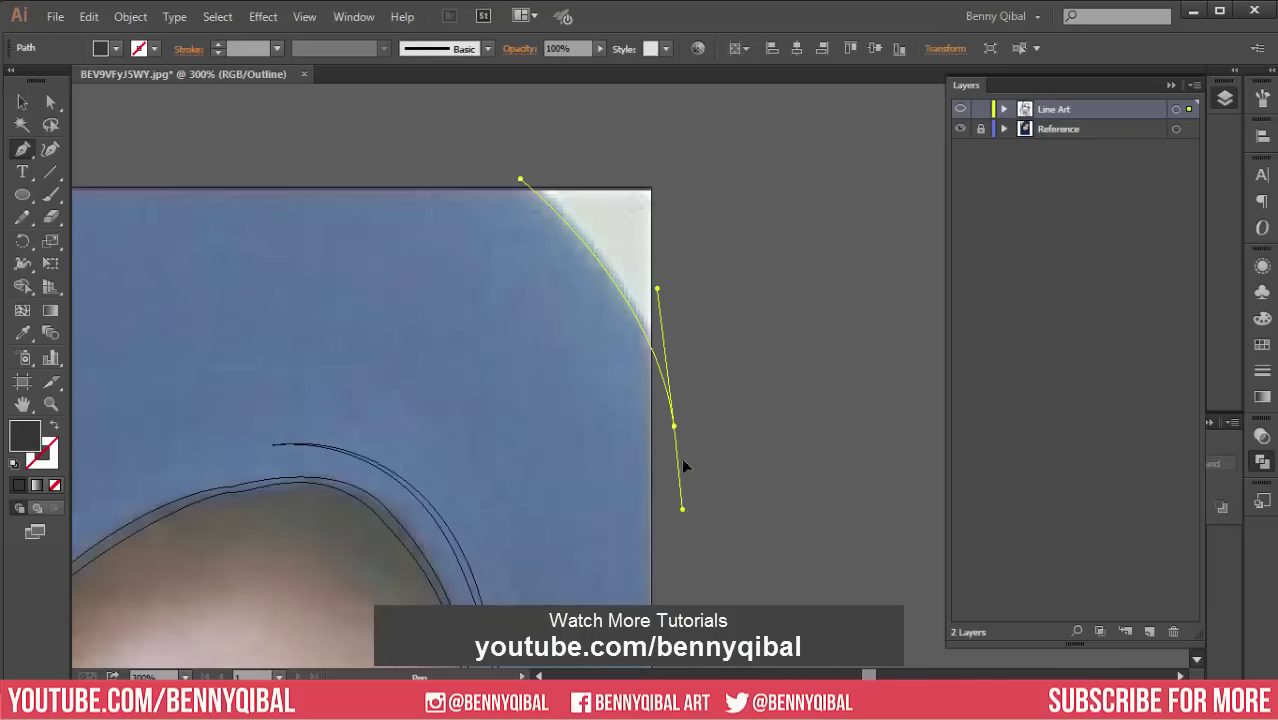
click(682, 421)
drag(522, 180, 390, 197)
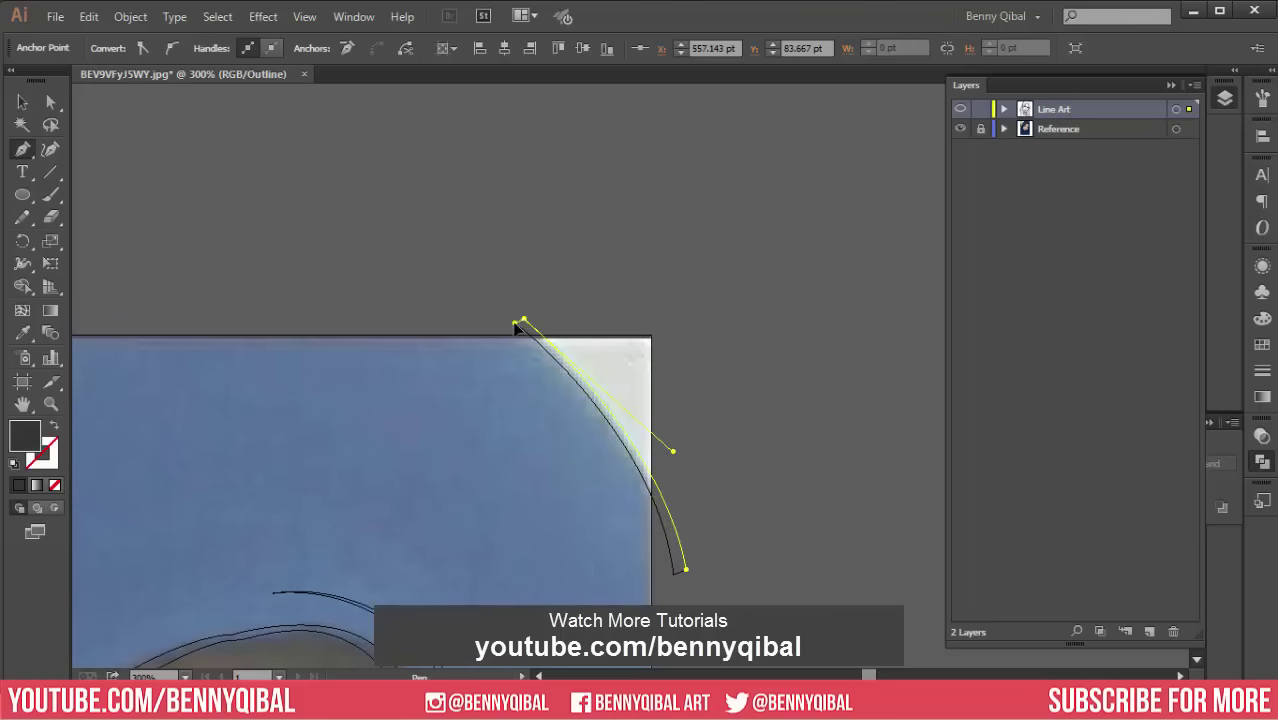
click(520, 323)
Step: Draw a downward fold line beside the hood ending in a sharp point
key(ctrl+minus)
drag(471, 262, 454, 290)
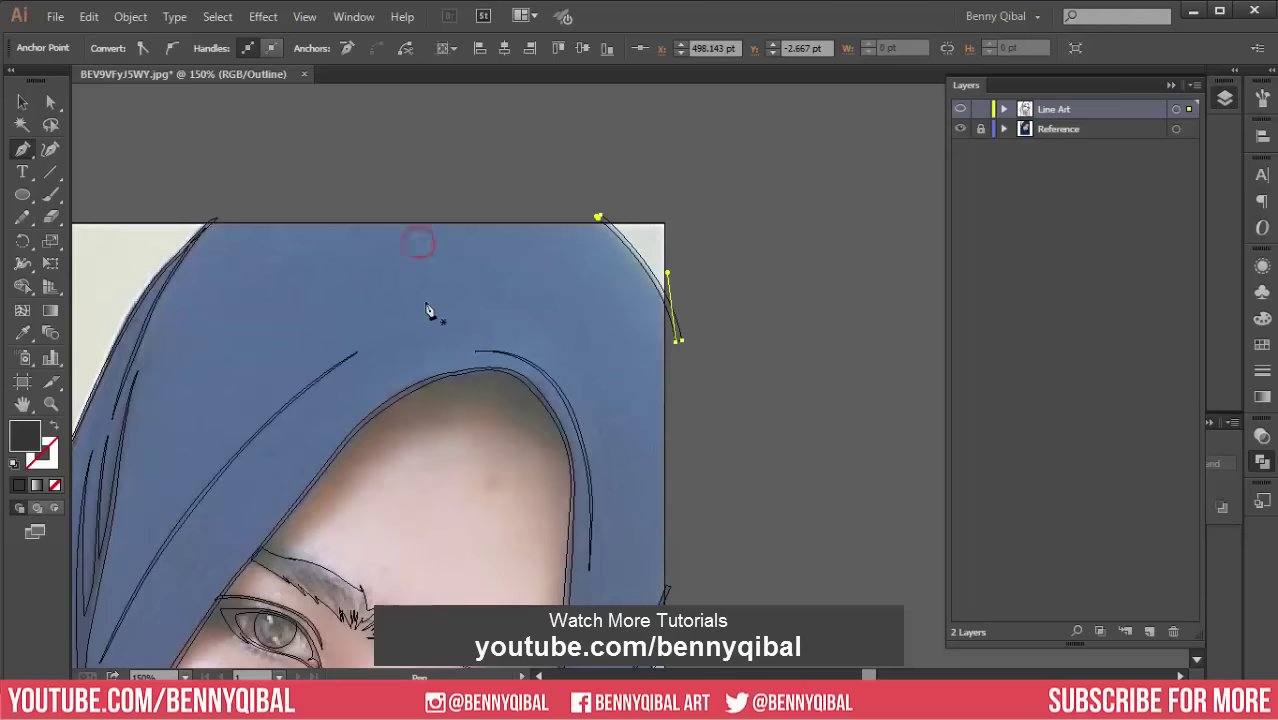
key(ctrl+plus)
click(521, 235)
drag(553, 505, 528, 600)
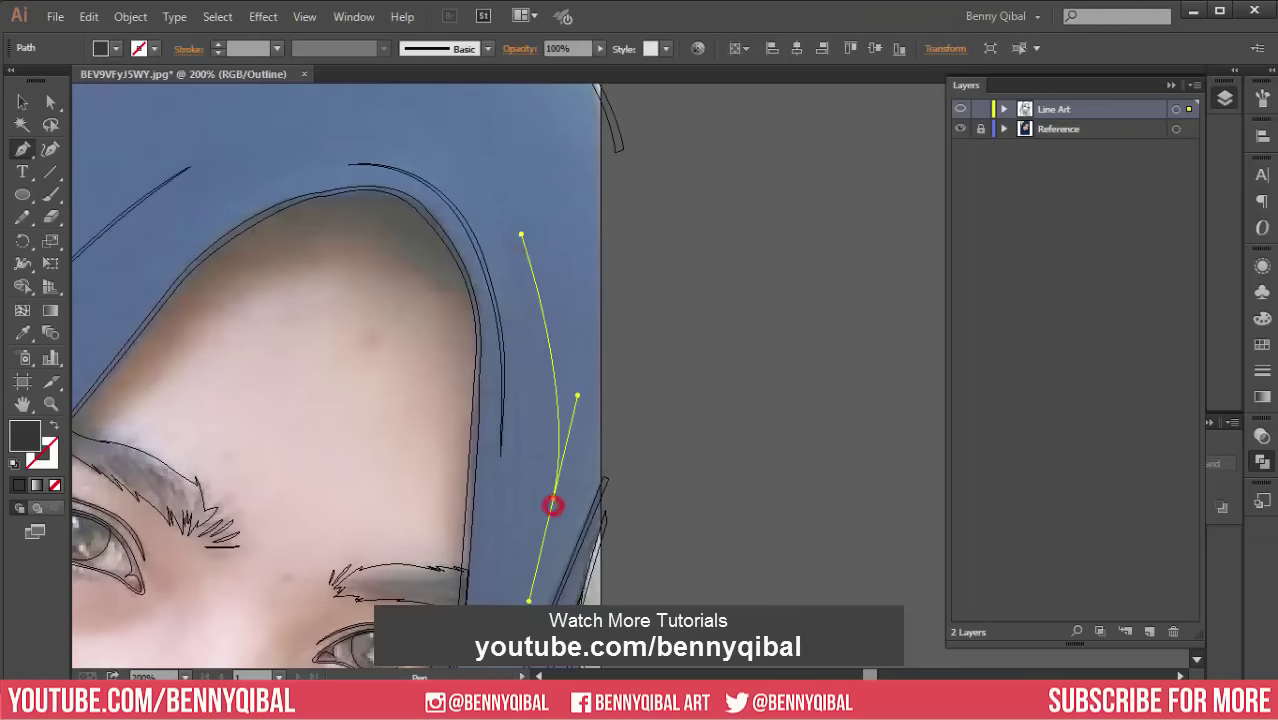
drag(553, 505, 559, 461)
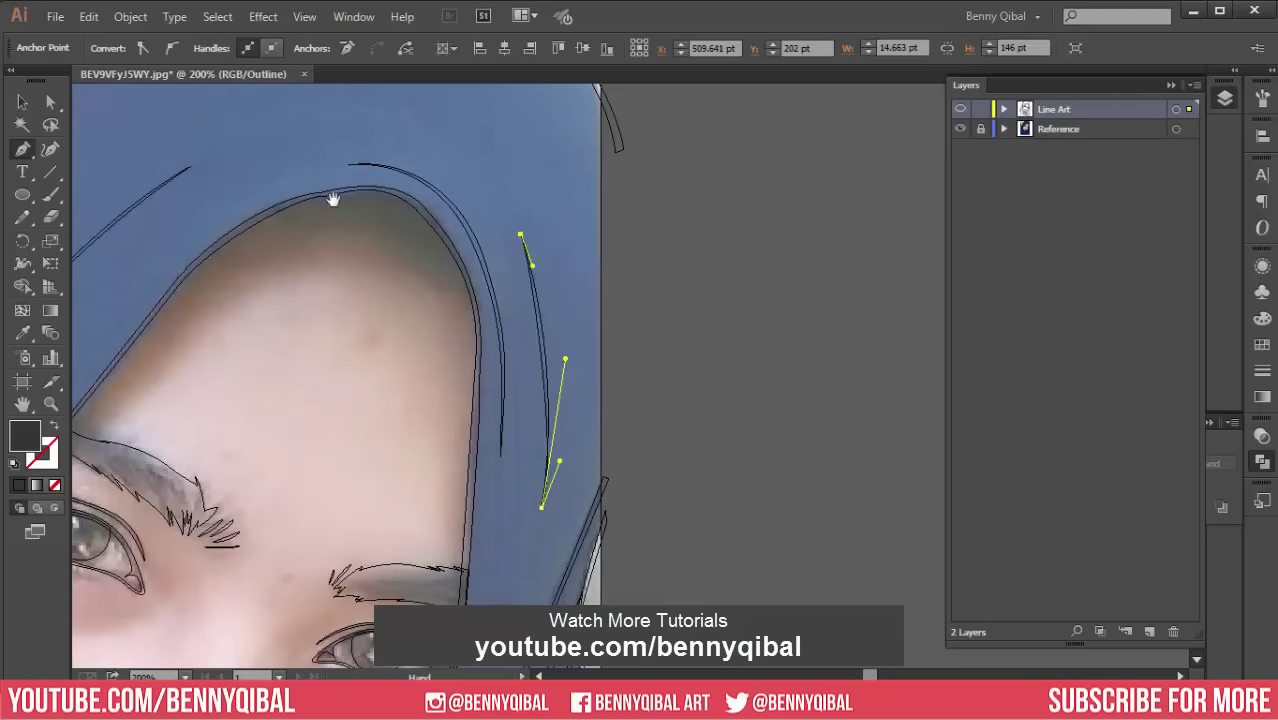
Step: Draw a curved fold line above the eyebrow sweeping down toward the cheek
drag(334, 200, 513, 288)
drag(385, 305, 452, 261)
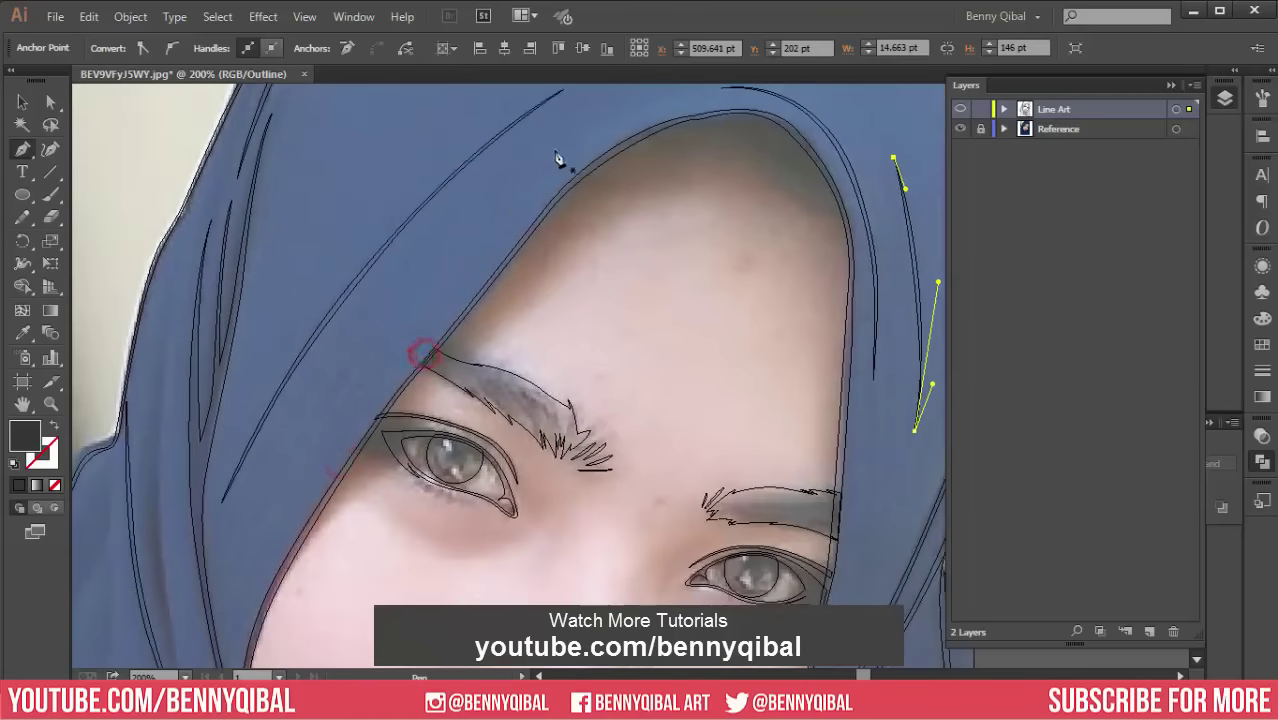
drag(575, 136, 450, 268)
drag(243, 560, 217, 630)
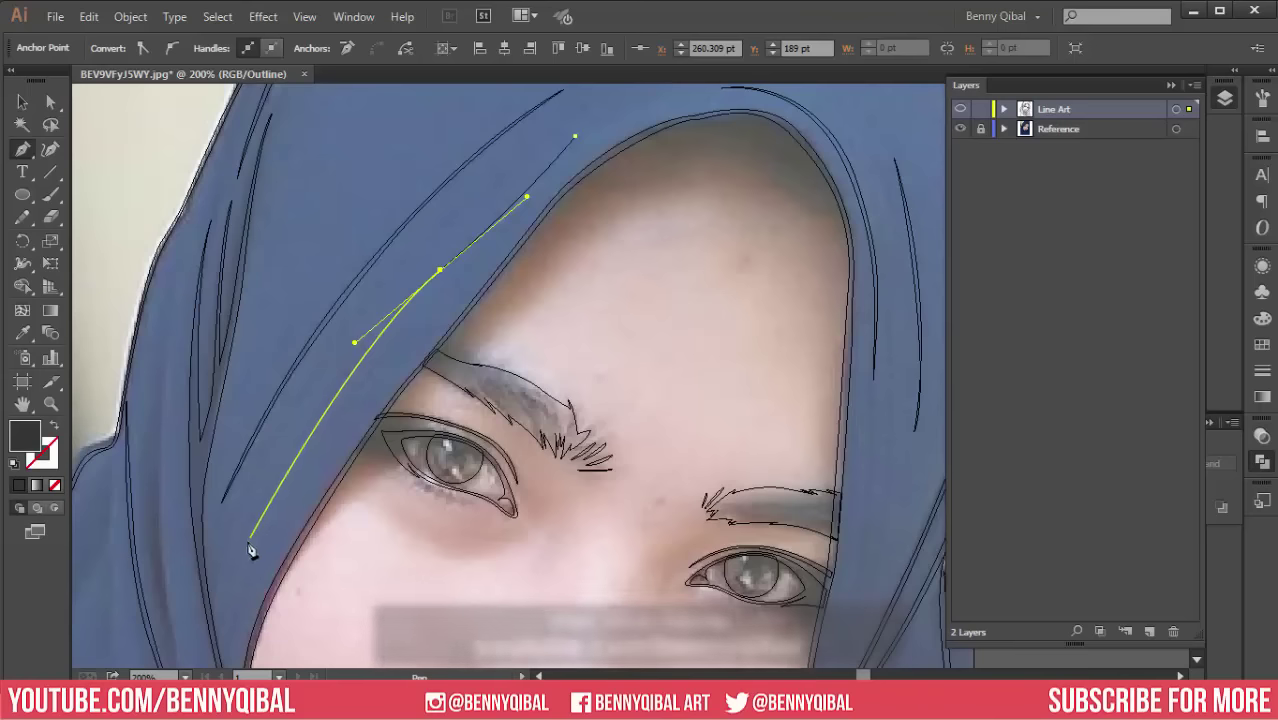
drag(276, 494, 477, 233)
mouse_move(565, 157)
mouse_down()
mouse_move(522, 270)
mouse_move(559, 205)
mouse_up()
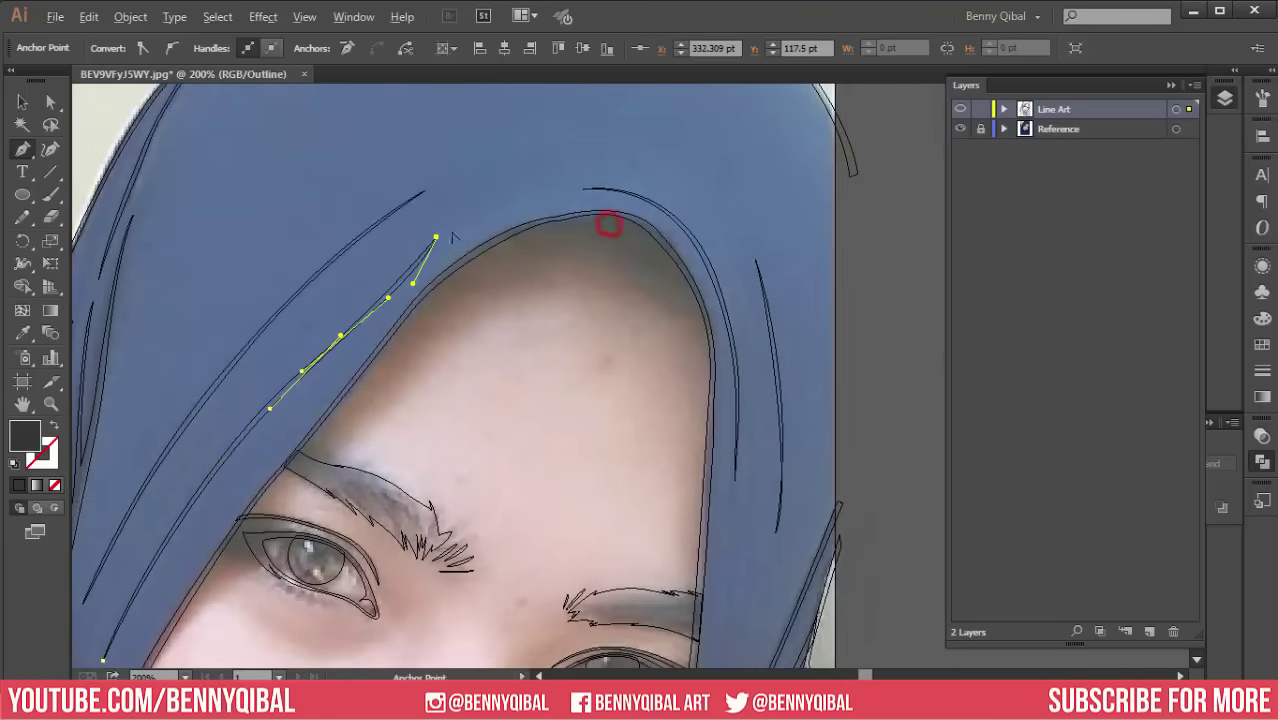
Step: Draw a short curved line along the hood crown
key(ctrl+plus)
click(471, 212)
drag(619, 171, 675, 167)
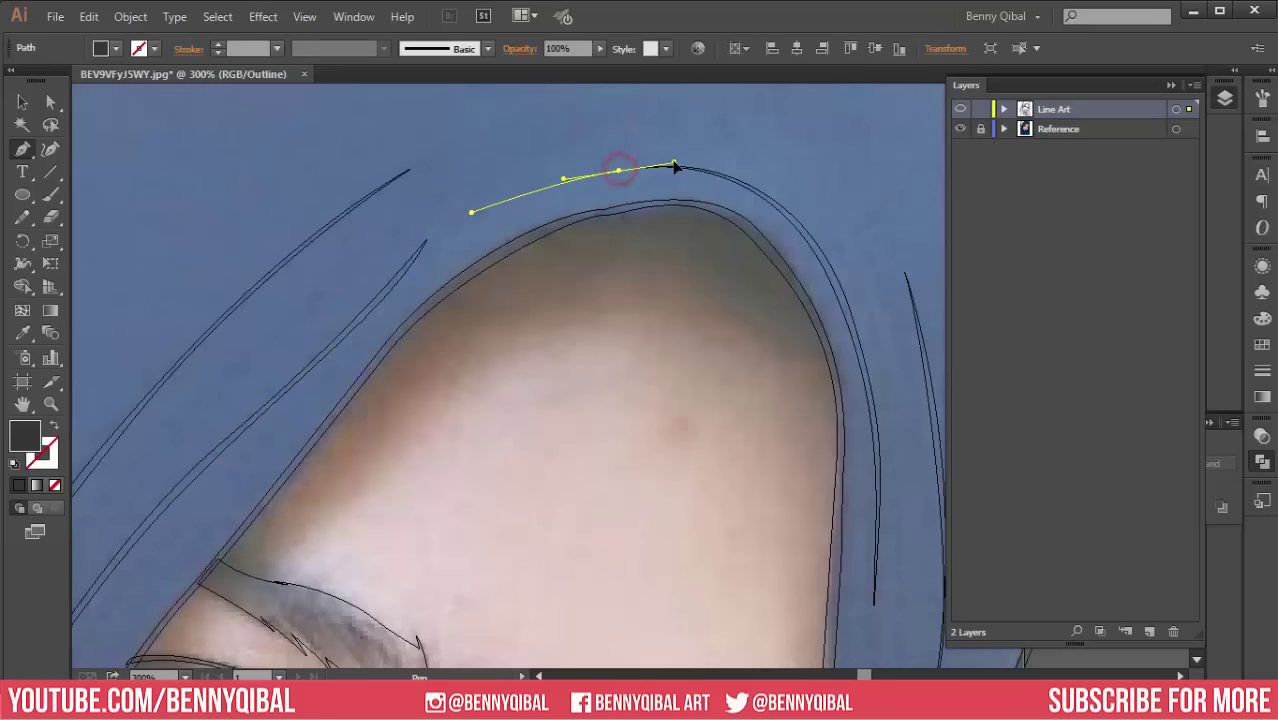
drag(553, 190, 543, 187)
ctrl+click(470, 215)
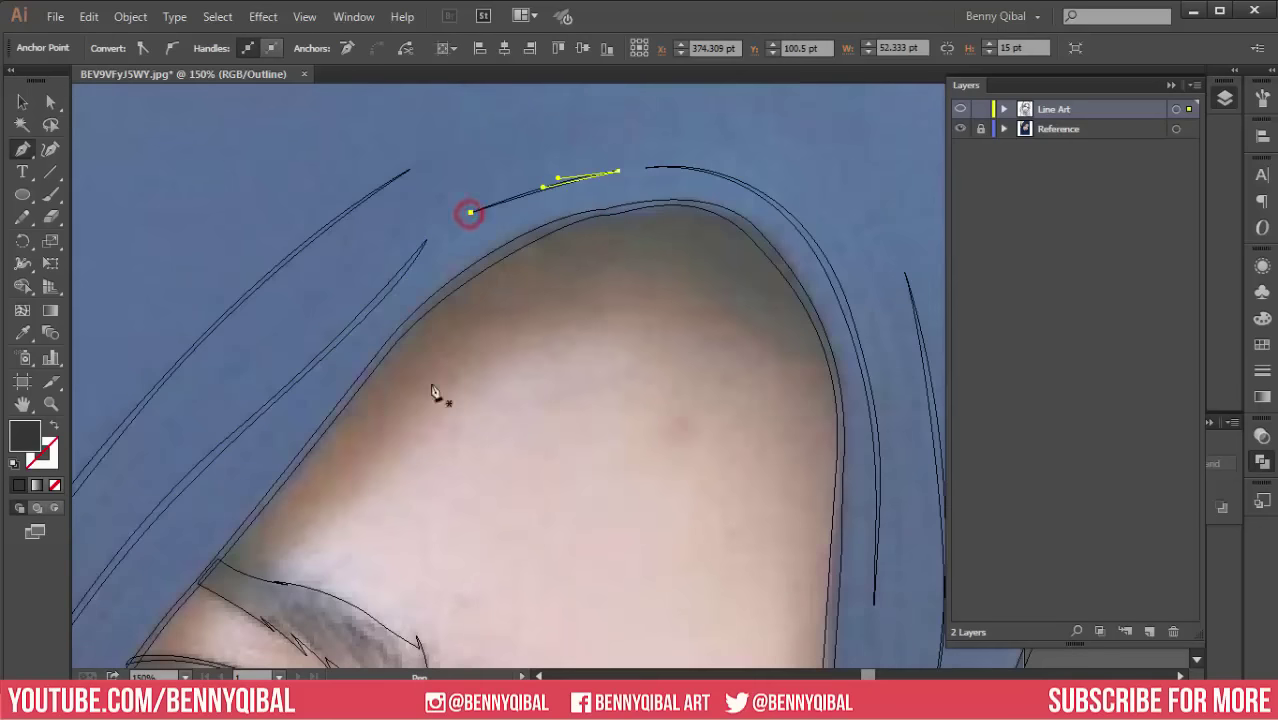
key(ctrl+minus)
key(ctrl+minus)
Step: Draw a fold line down the hijab's left side and zoom out to the whole portrait
drag(348, 252, 277, 237)
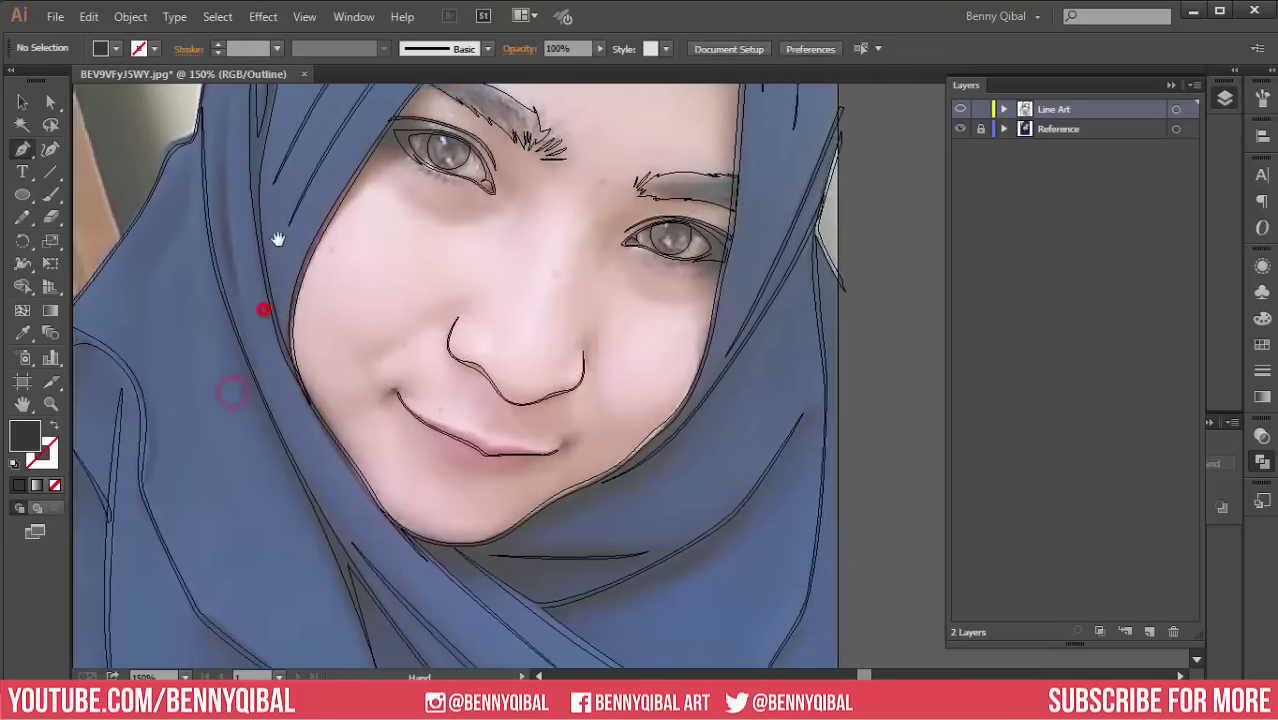
key(ctrl+plus)
key(ctrl+plus)
click(408, 114)
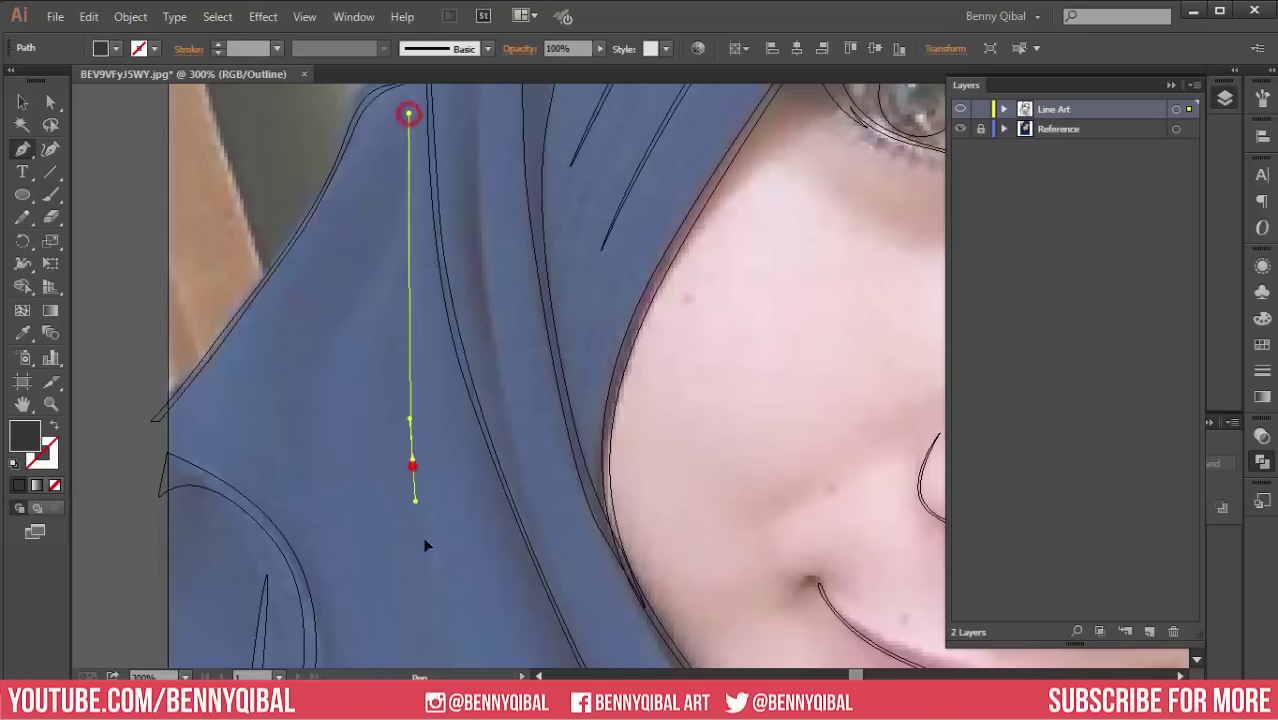
drag(412, 458, 388, 332)
key(ctrl+minus)
key(ctrl+minus)
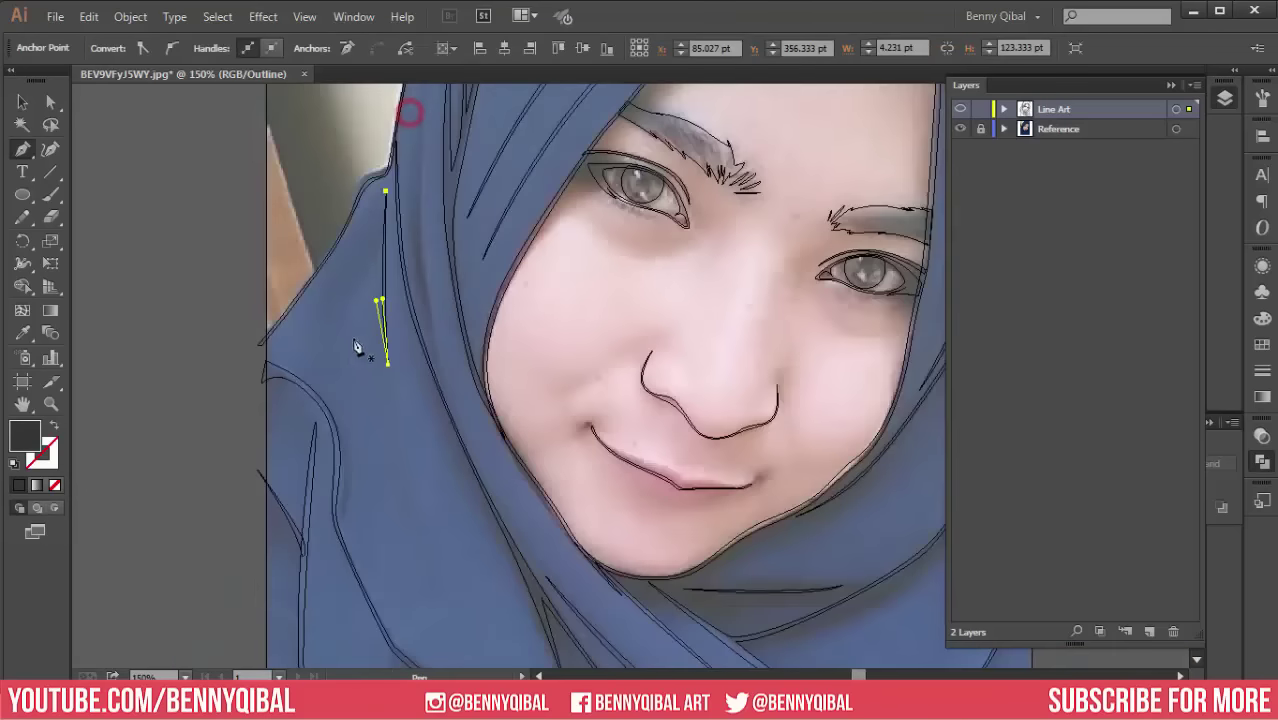
ctrl+click(331, 357)
key(ctrl+minus)
key(ctrl+minus)
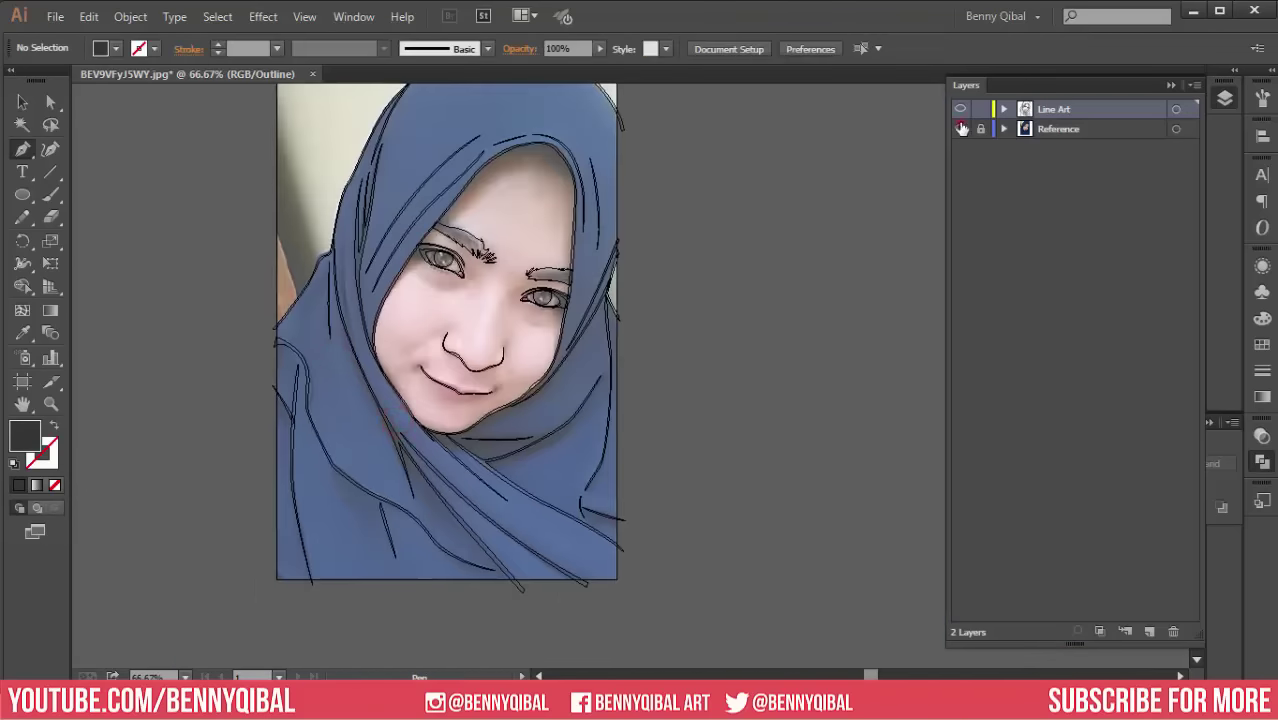
Step: Toggle the Reference layer's visibility and switch the artwork to Preview mode
click(961, 128)
key(ctrl+y)
key(ctrl+minus)
key(ctrl+plus)
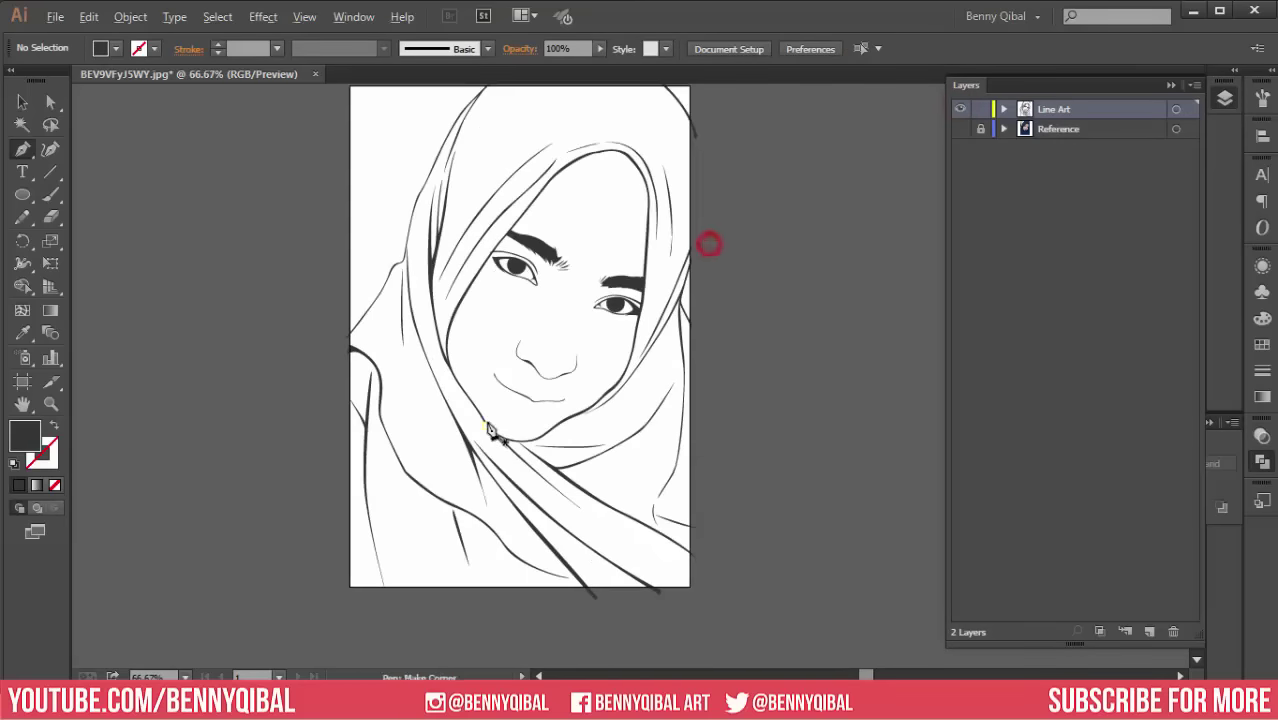
Step: Zoom and pan to frame the face closely, ending on the left eye
scroll(490, 428, up, 1)
click(495, 413)
ctrl+click(495, 433)
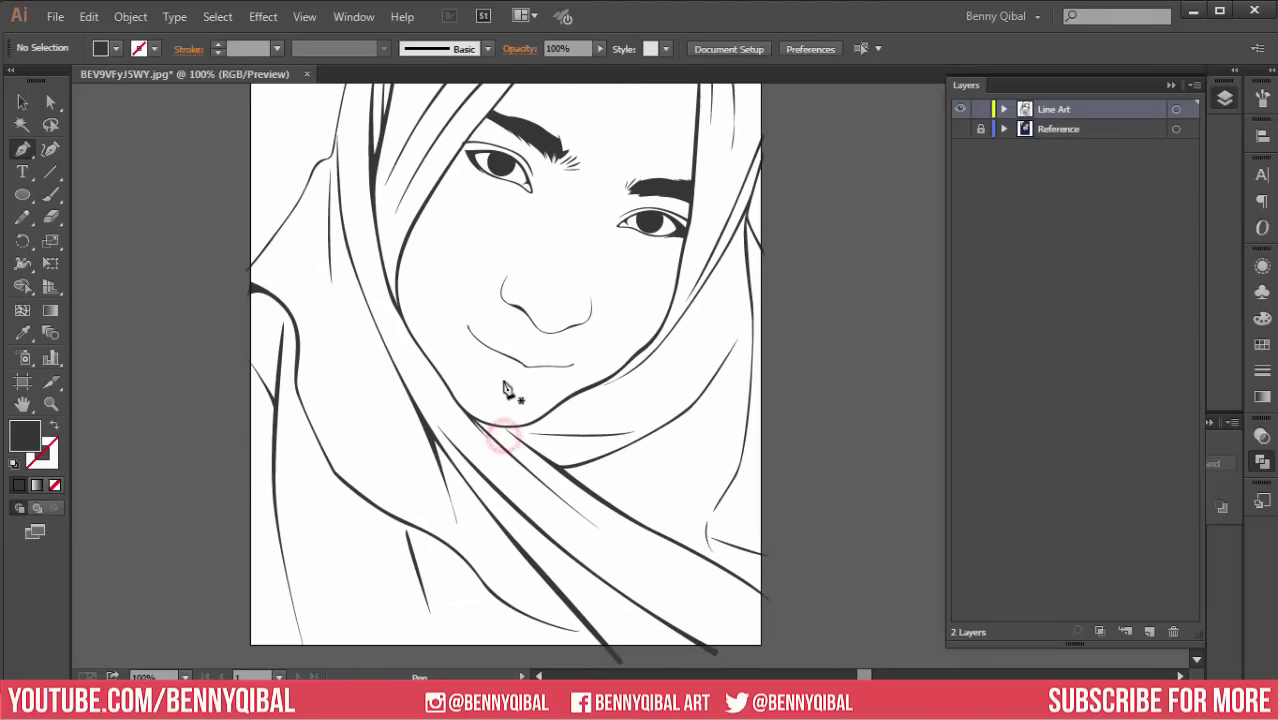
ctrl+click(510, 356)
ctrl+alt+click(490, 385)
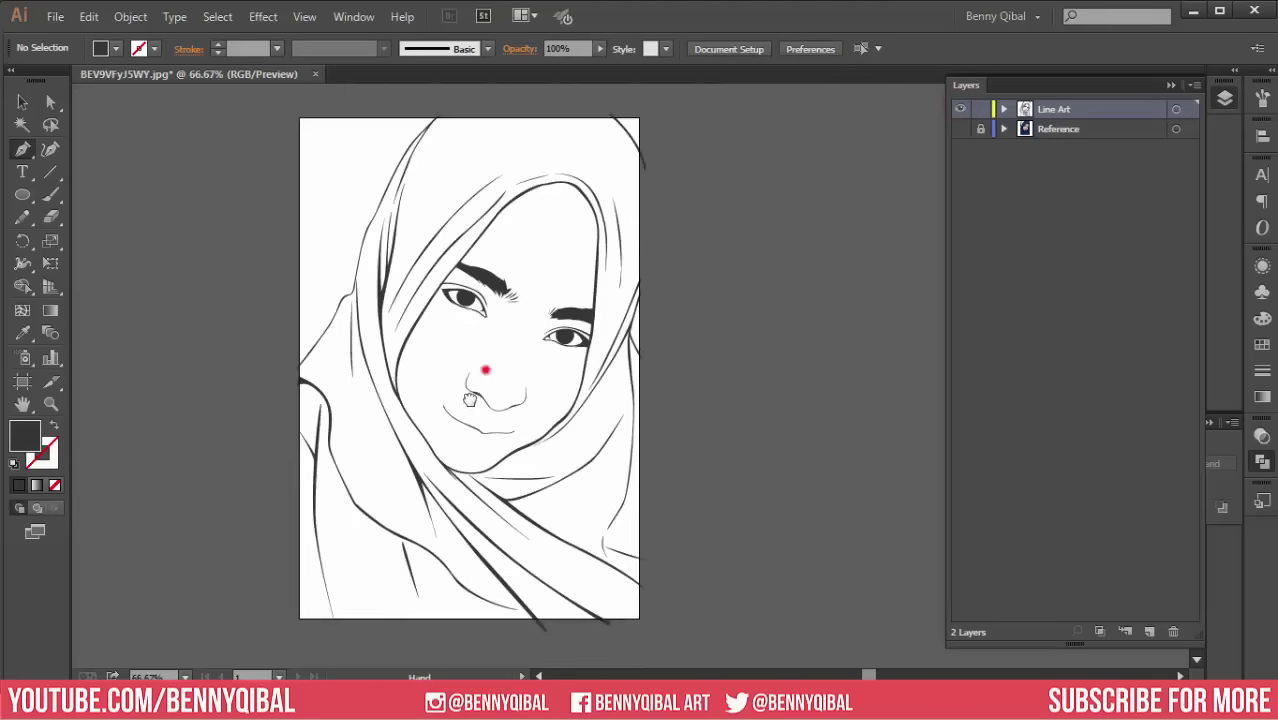
ctrl+click(485, 365)
mouse_move(457, 297)
mouse_down()
mouse_move(420, 390)
mouse_move(450, 340)
mouse_up()
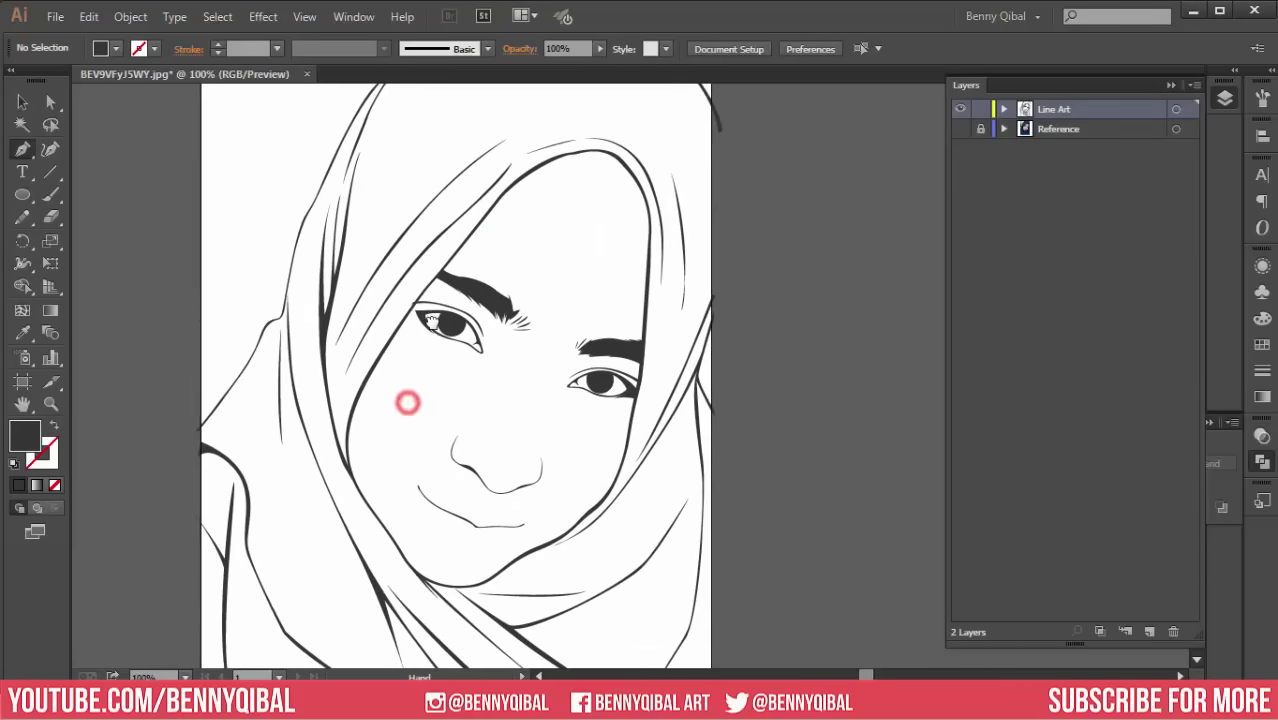
drag(406, 427, 419, 380)
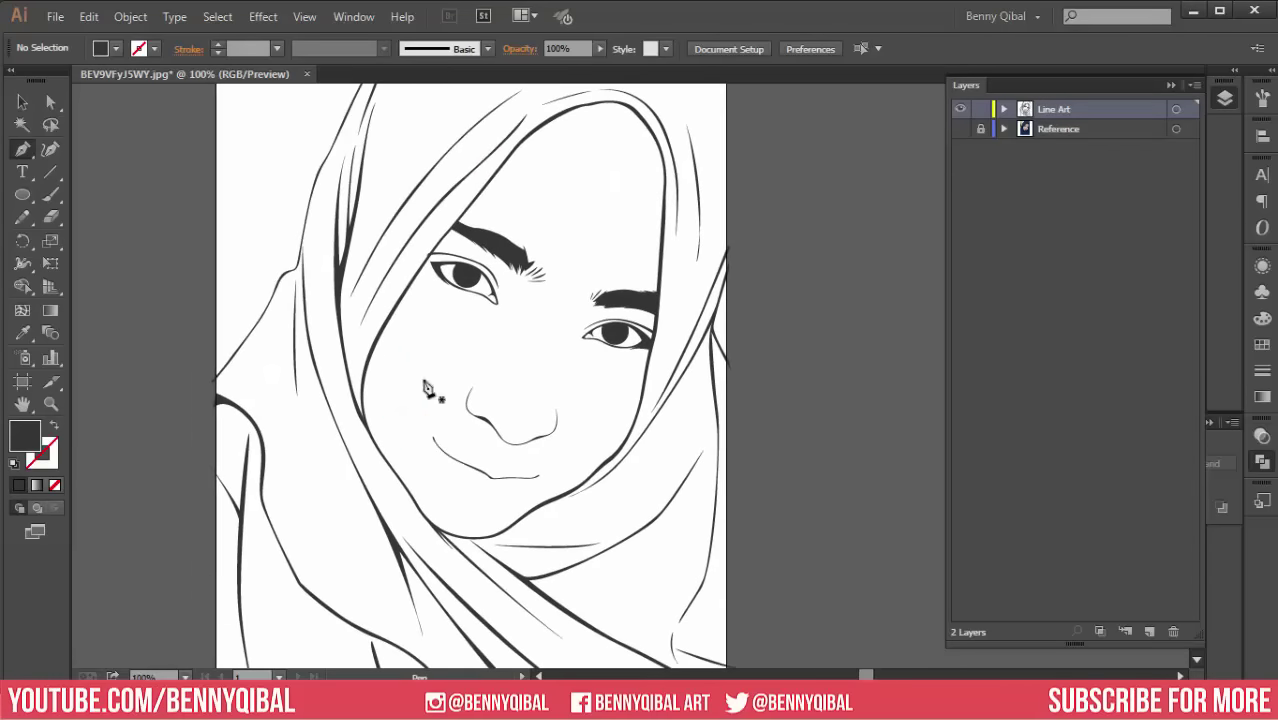
ctrl+click(483, 288)
Step: Show the reference photo, switch to Outline view, and centre on the left eye
click(960, 129)
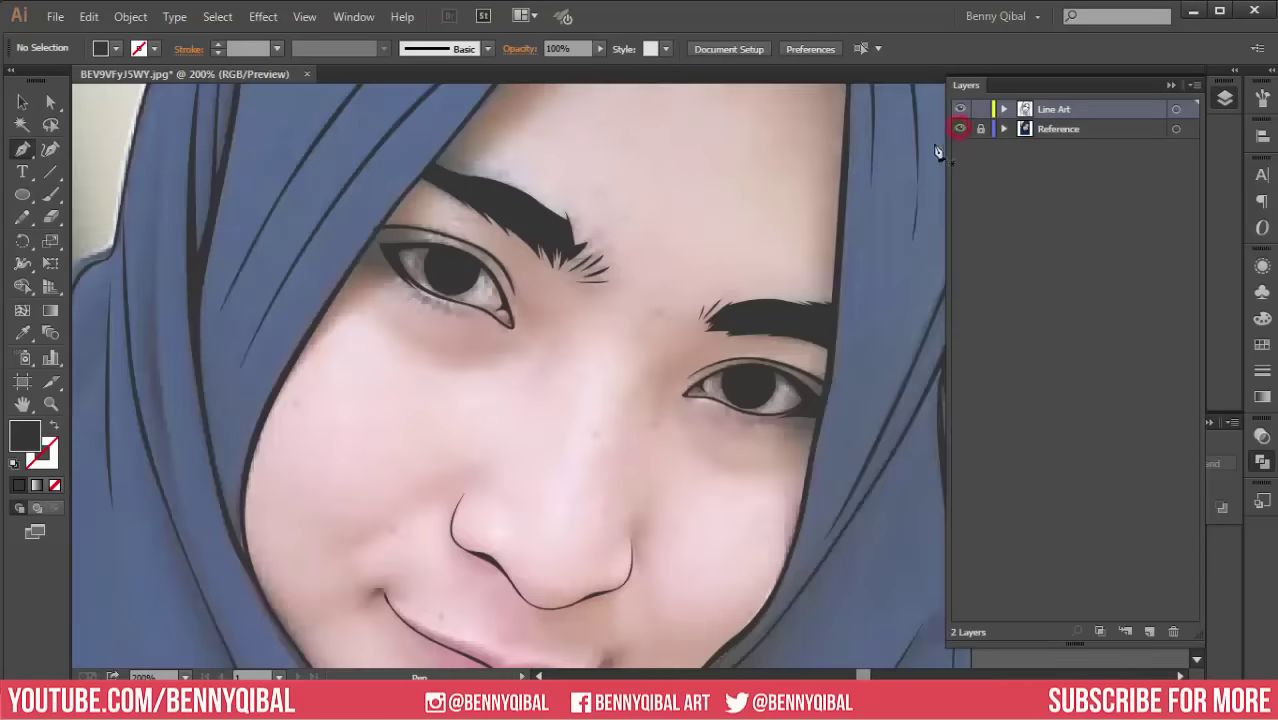
ctrl+click(450, 270)
key(ctrl+y)
ctrl+click(400, 334)
drag(272, 313, 478, 282)
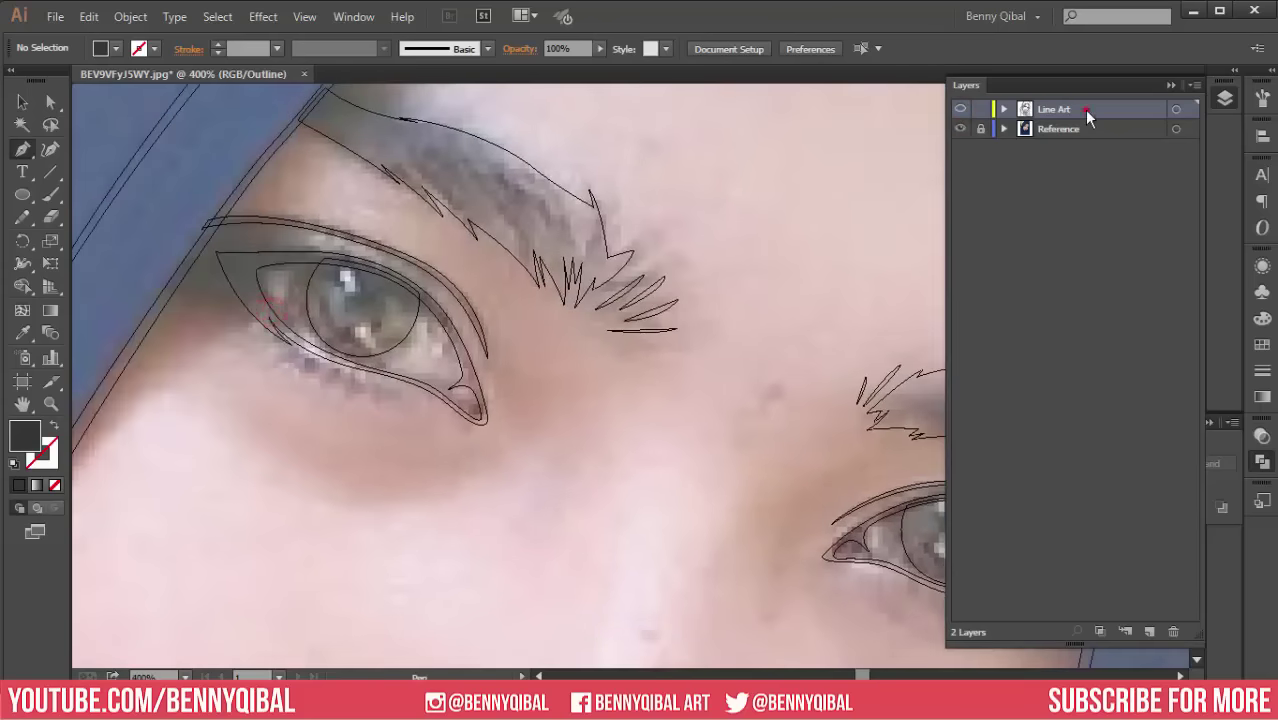
Step: Add Layer 3 and eyedropper the pale catchlight colour from the photo's eye
click(1150, 635)
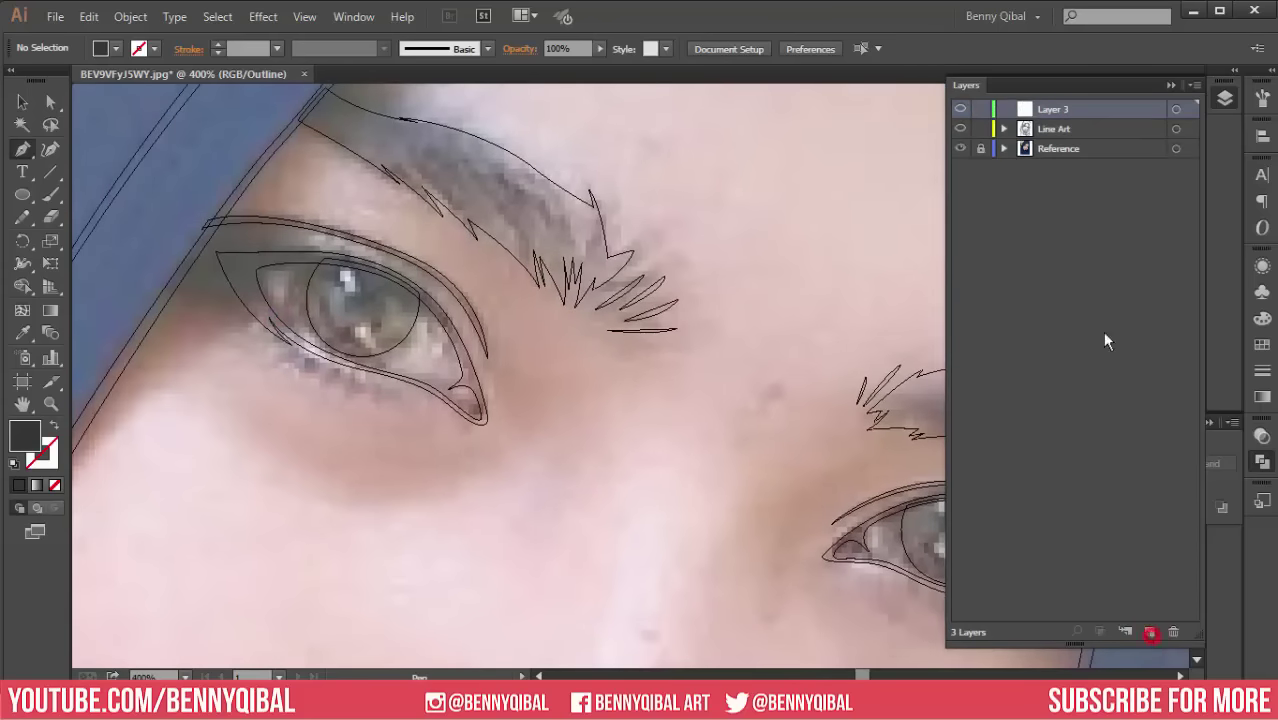
double_click(1052, 109)
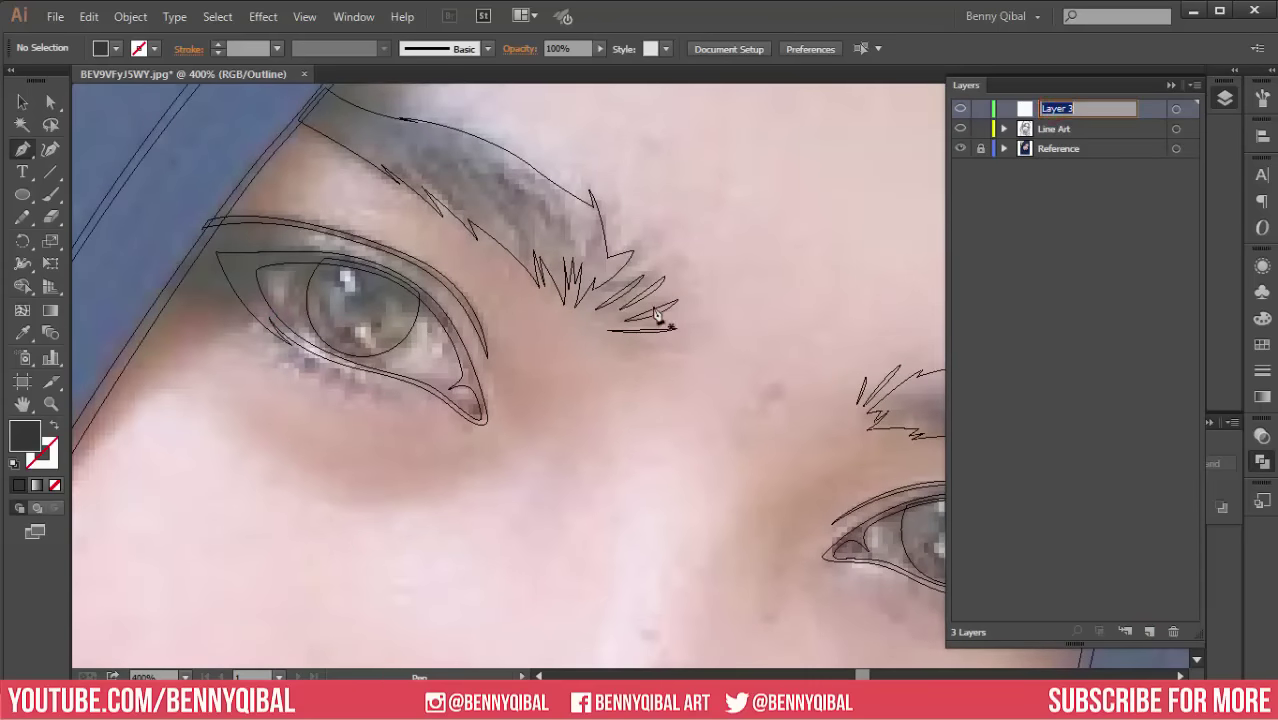
click(1123, 342)
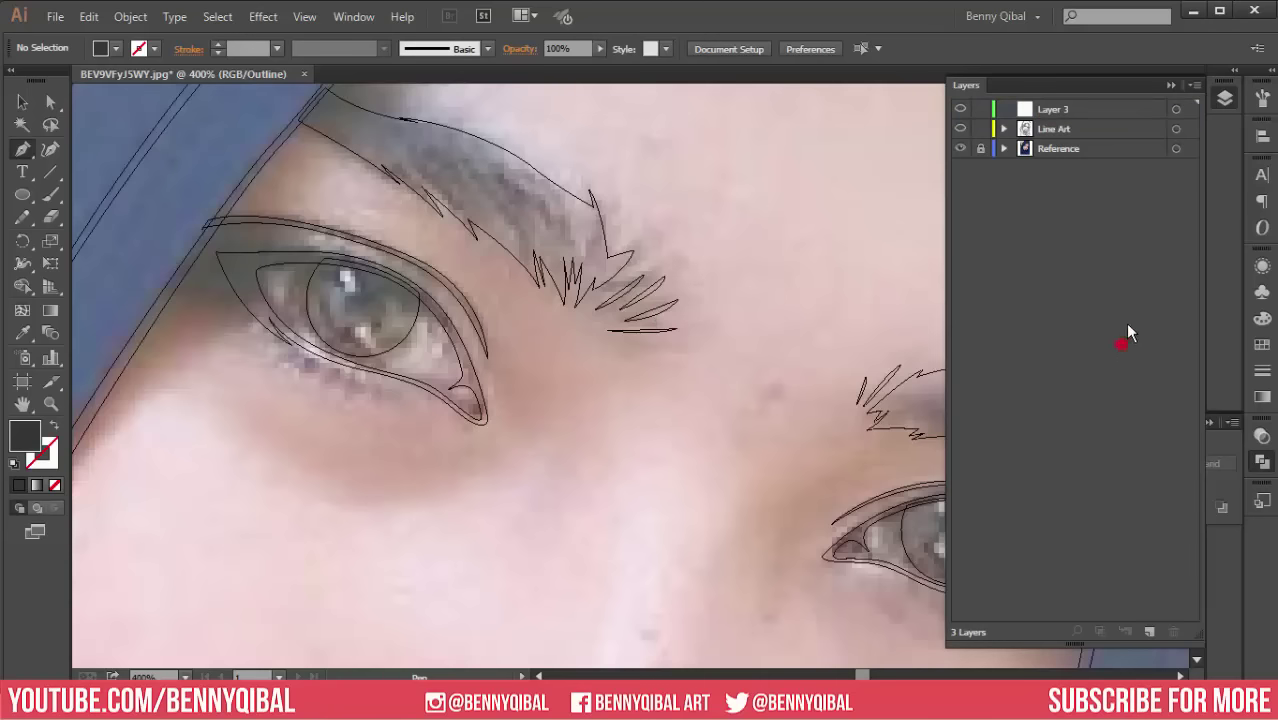
click(29, 332)
click(343, 279)
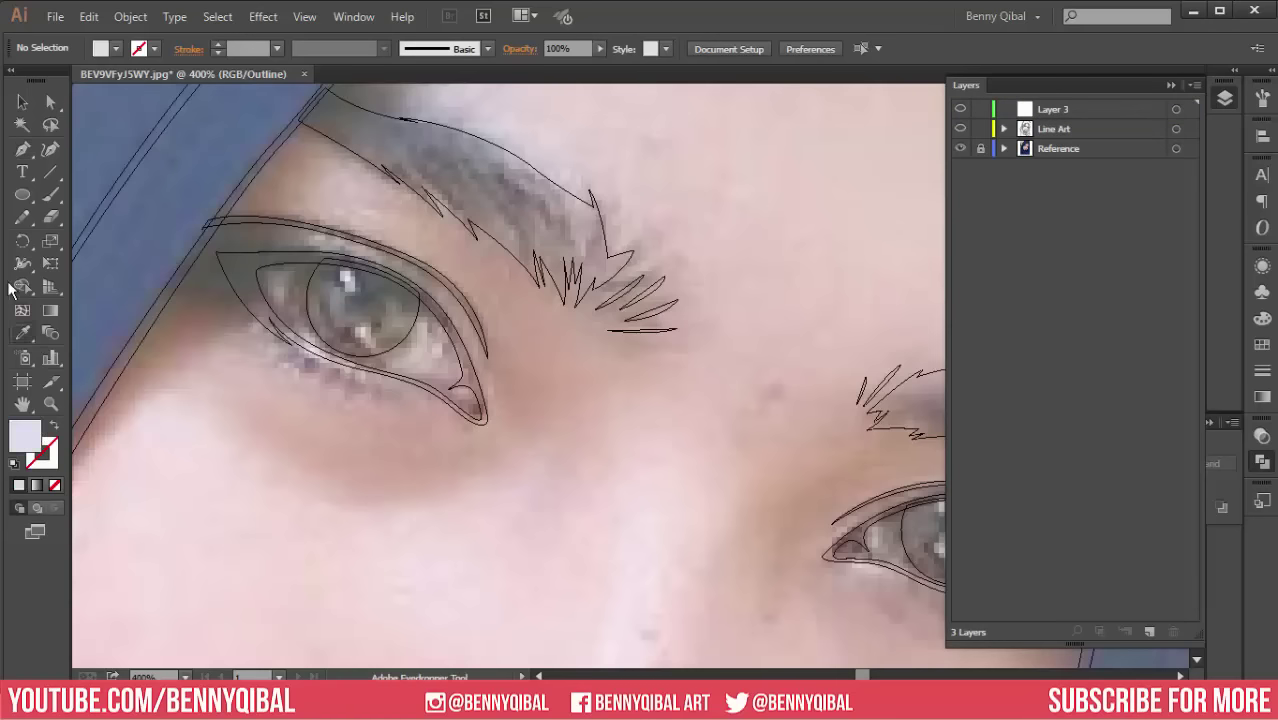
Step: Trace the upper and lower catchlight shapes in the left eye with the Pen tool
click(22, 148)
scroll(322, 288, up, 3)
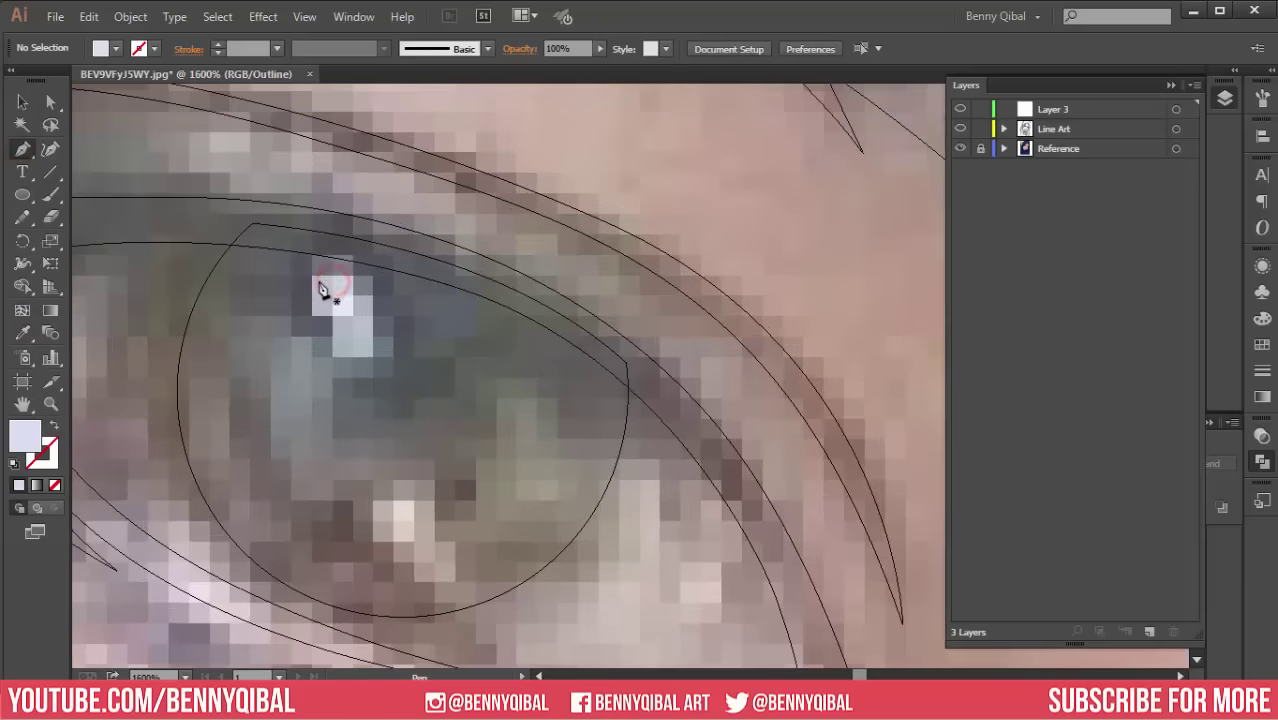
click(308, 279)
drag(376, 351, 423, 332)
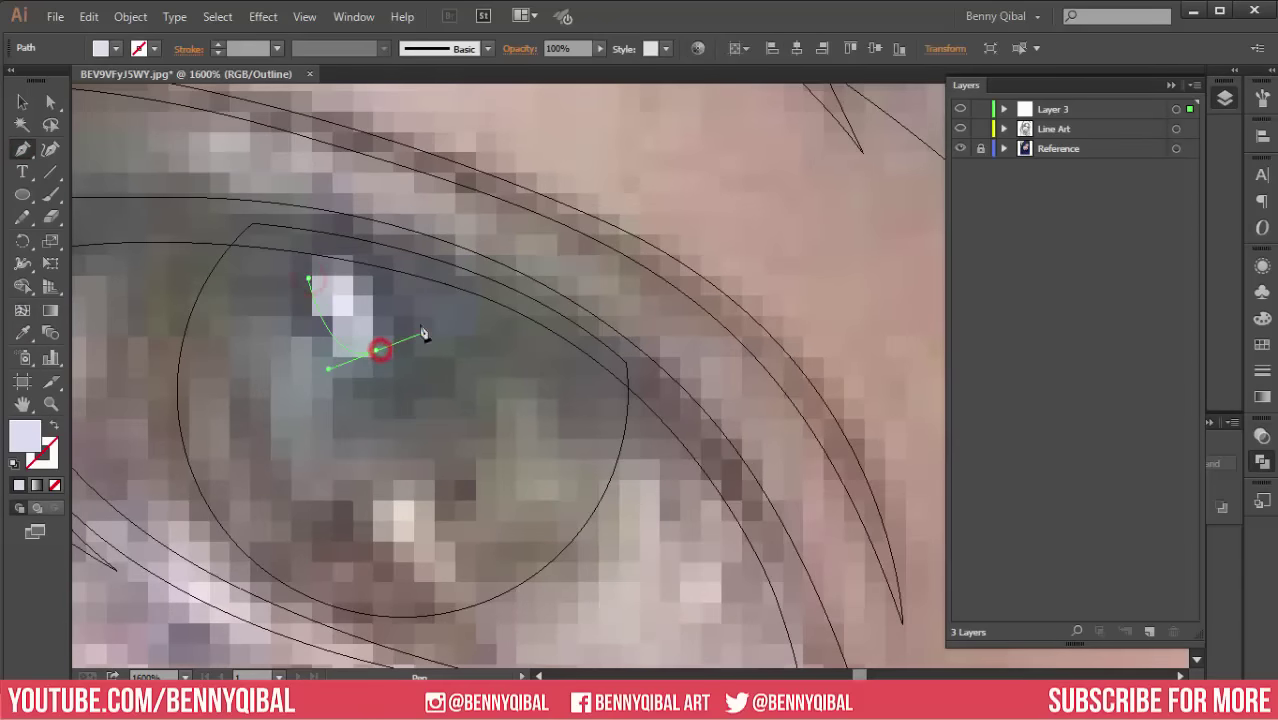
drag(352, 272, 335, 261)
drag(399, 456, 377, 321)
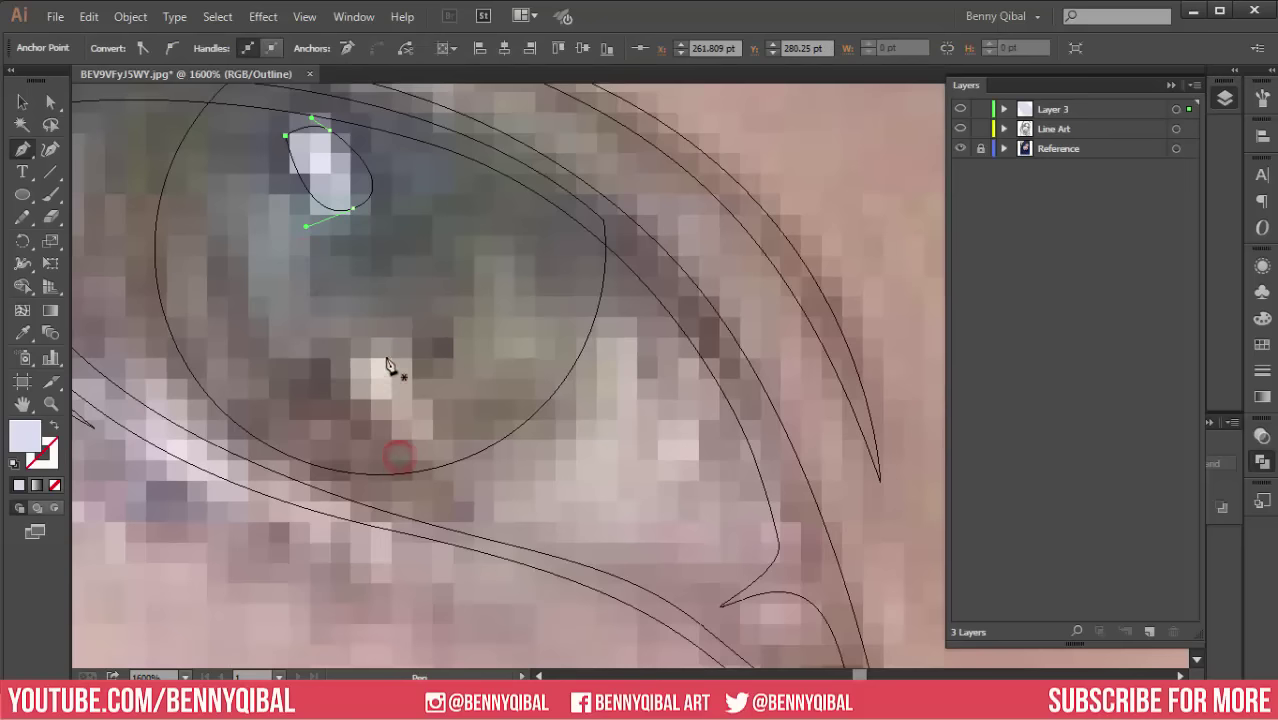
click(386, 356)
drag(423, 440, 358, 413)
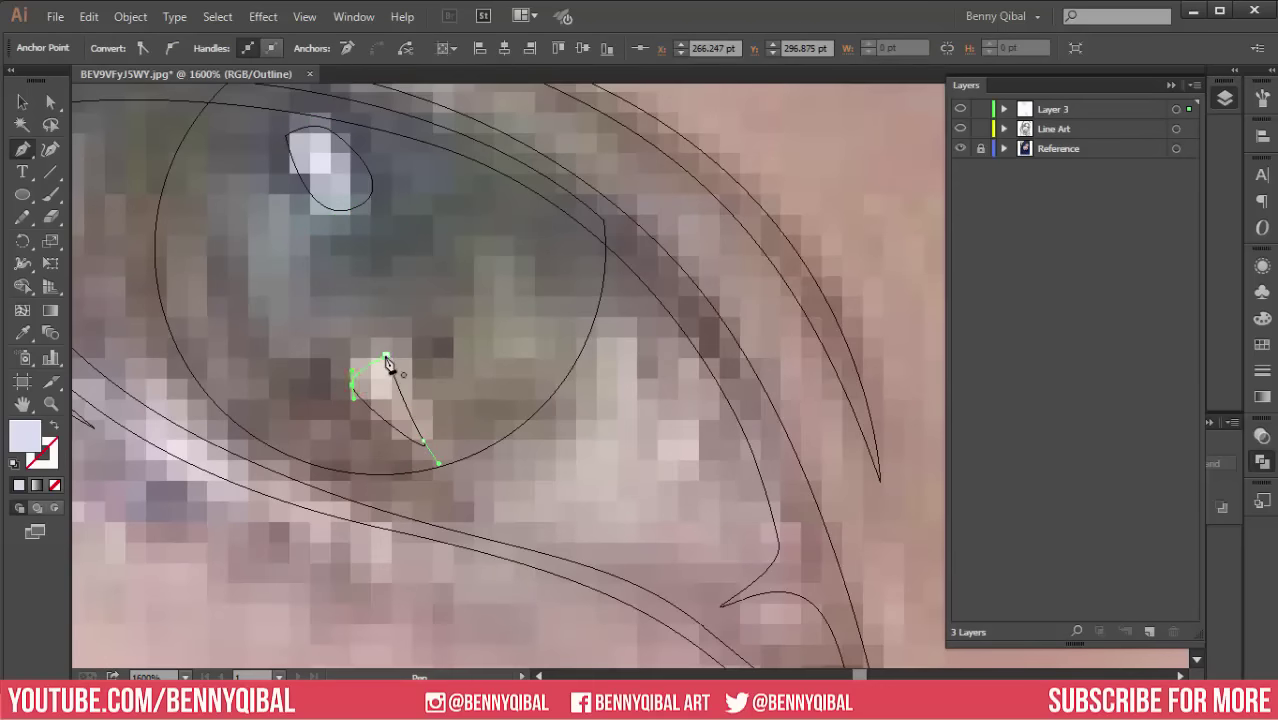
Step: Trace the upper catchlight in the other eye
scroll(525, 488, down, 5)
scroll(568, 442, right, 5)
scroll(568, 451, up, 3)
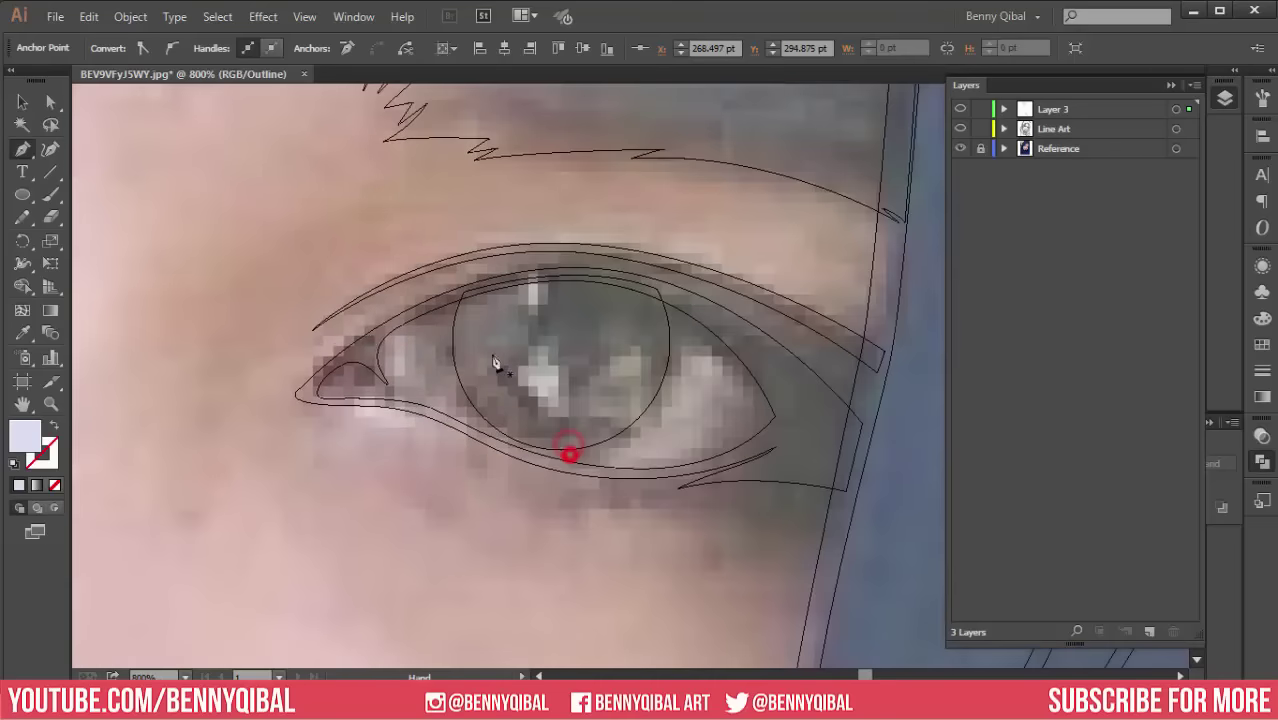
scroll(549, 292, up, 2)
click(570, 247)
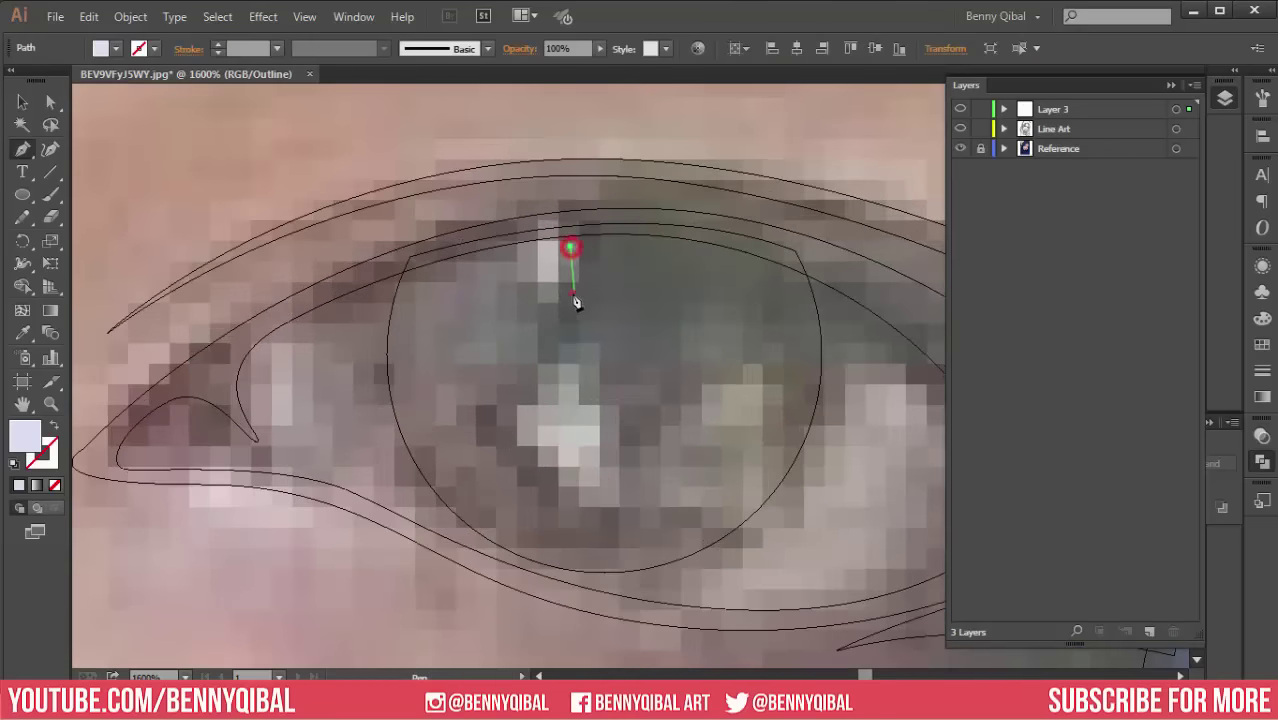
drag(570, 293, 545, 307)
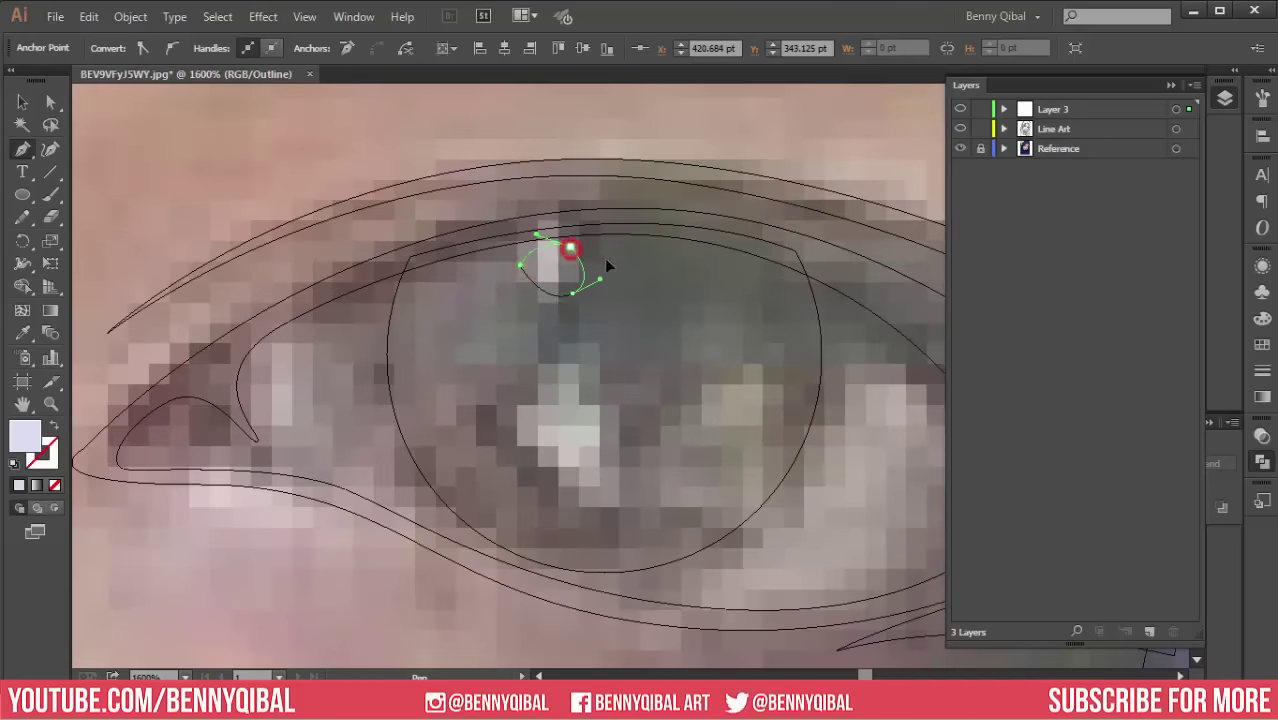
Step: Trace and close the lower catchlight shape in the other eye
scroll(607, 265, down, 2)
click(548, 320)
drag(556, 420, 545, 438)
drag(470, 337, 497, 325)
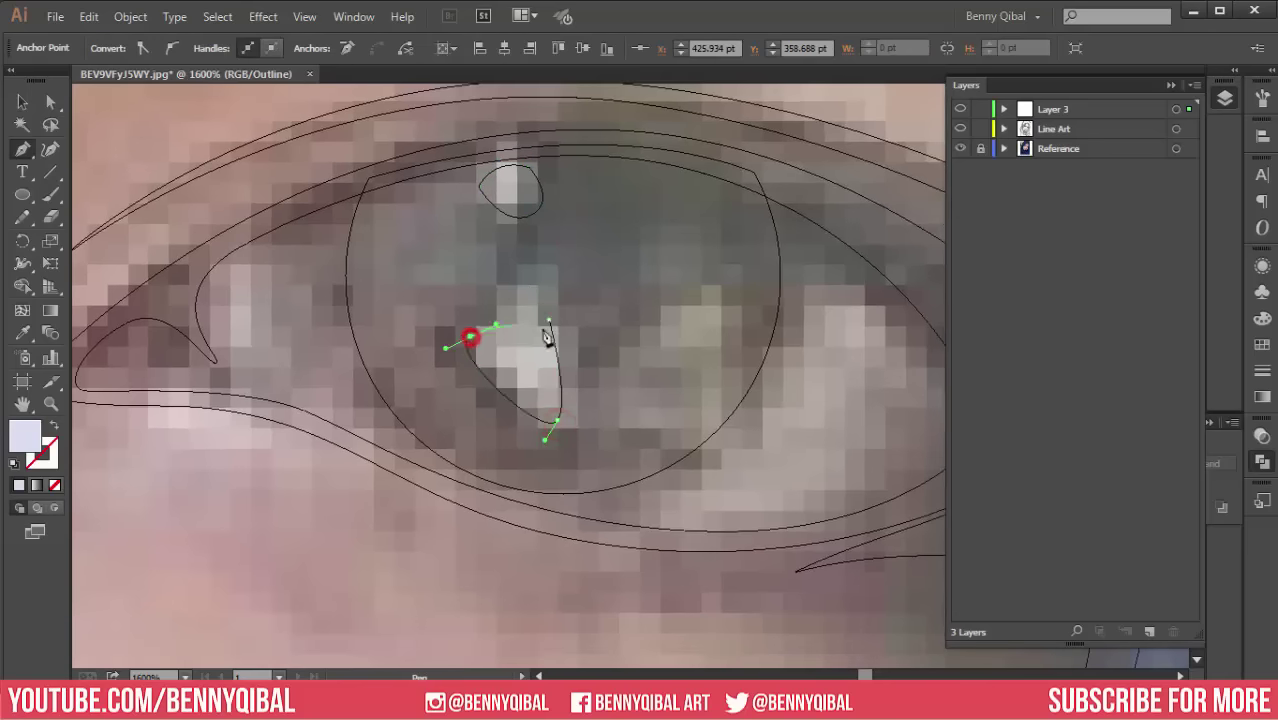
click(548, 320)
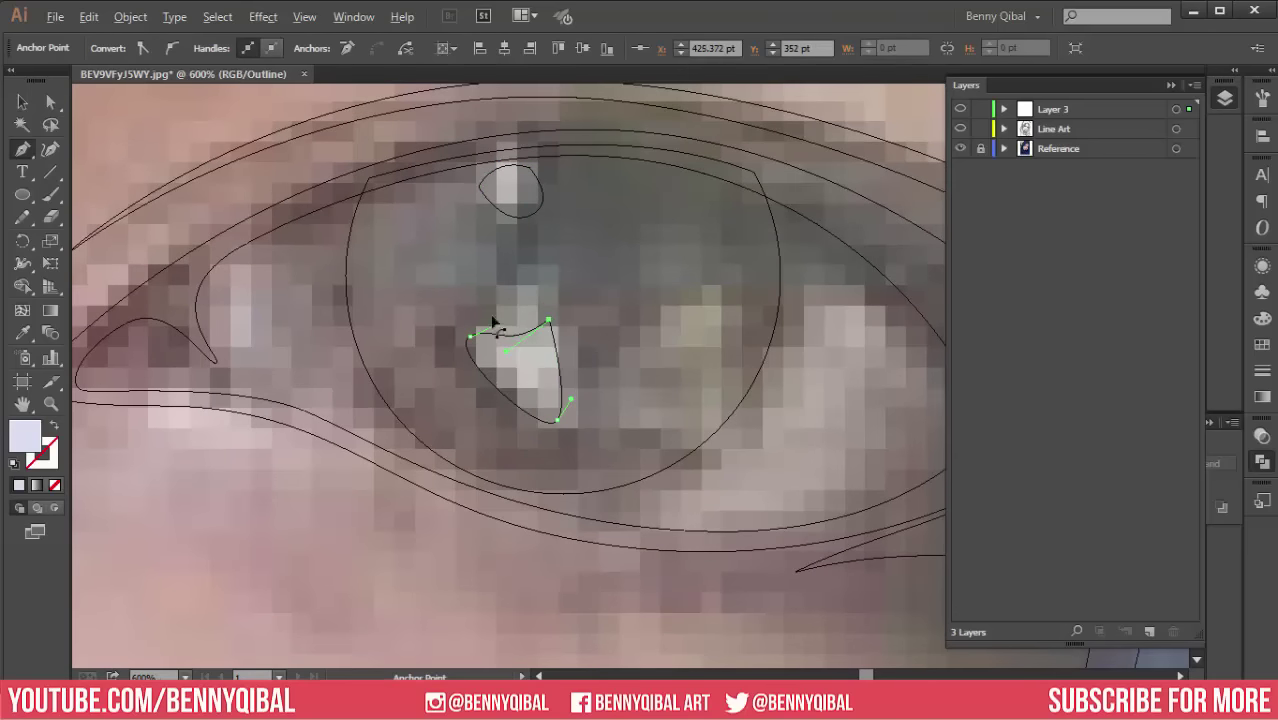
scroll(560, 300, down, 3)
scroll(826, 229, down, 1)
ctrl+click(960, 128)
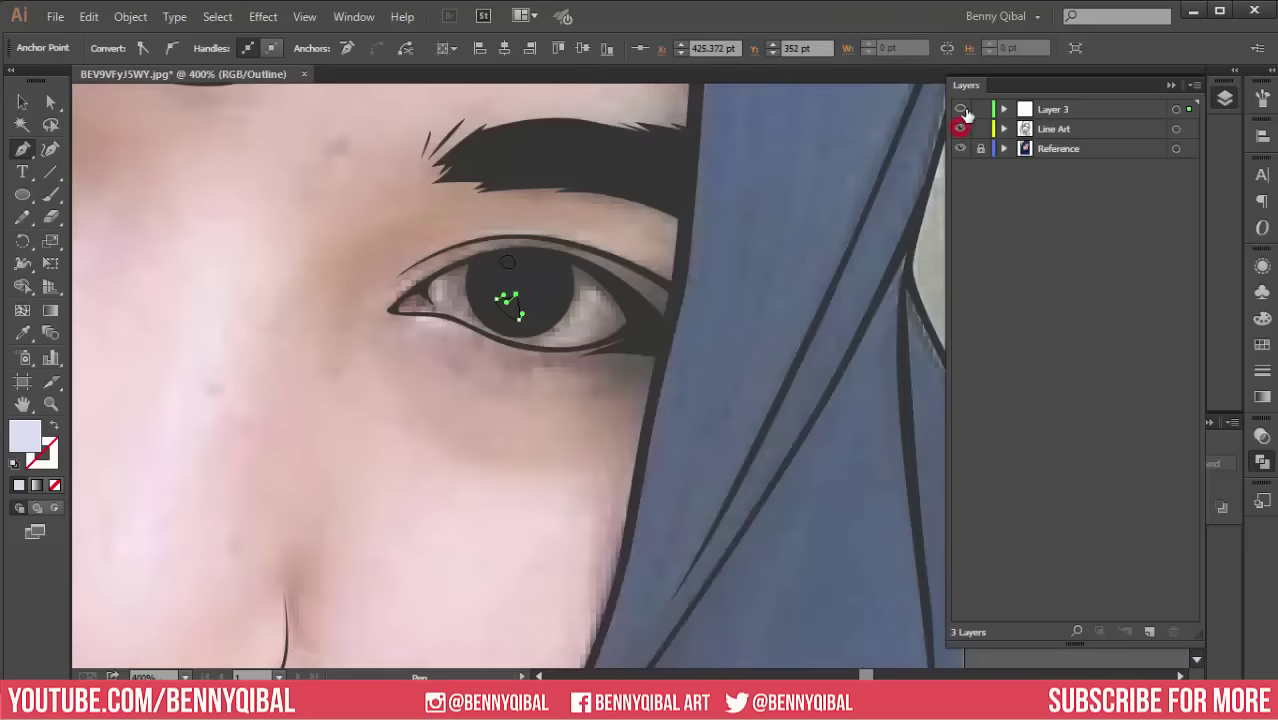
Step: Hide the reference photo and zoom in to frame both eyes
click(960, 148)
ctrl+click(427, 405)
scroll(402, 424, down, 5)
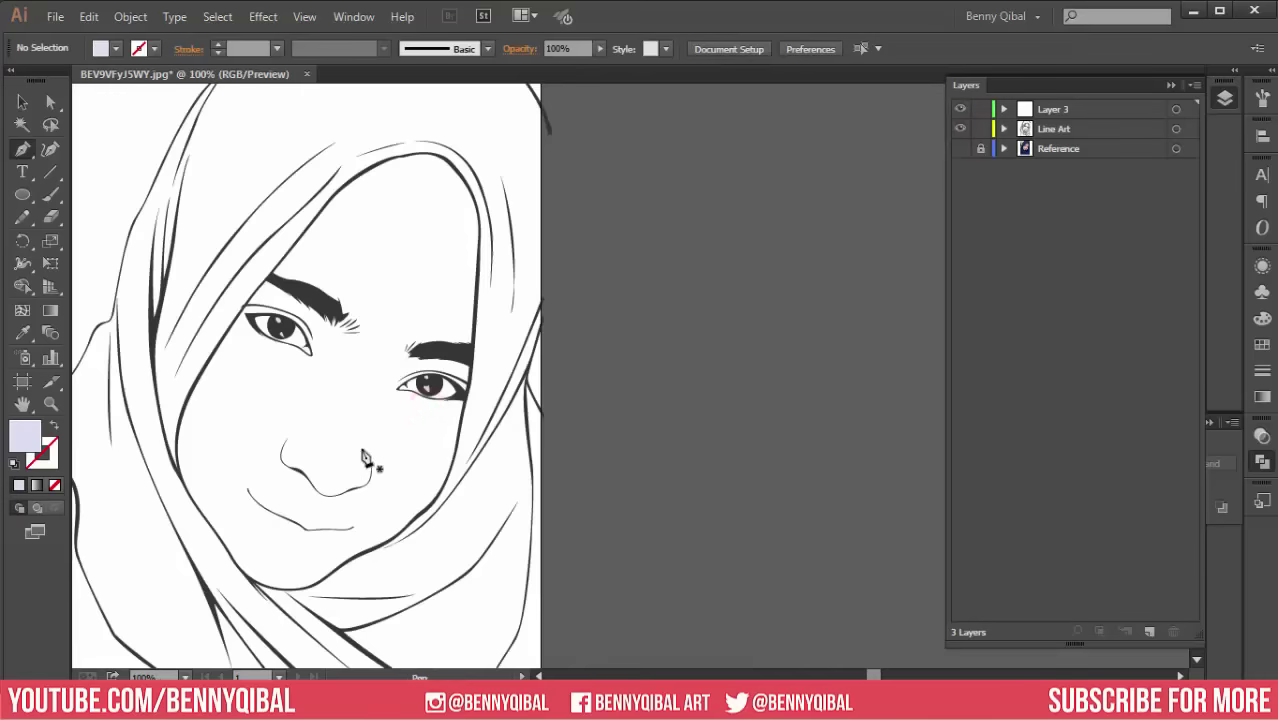
click(357, 522)
click(348, 362)
drag(390, 352, 373, 397)
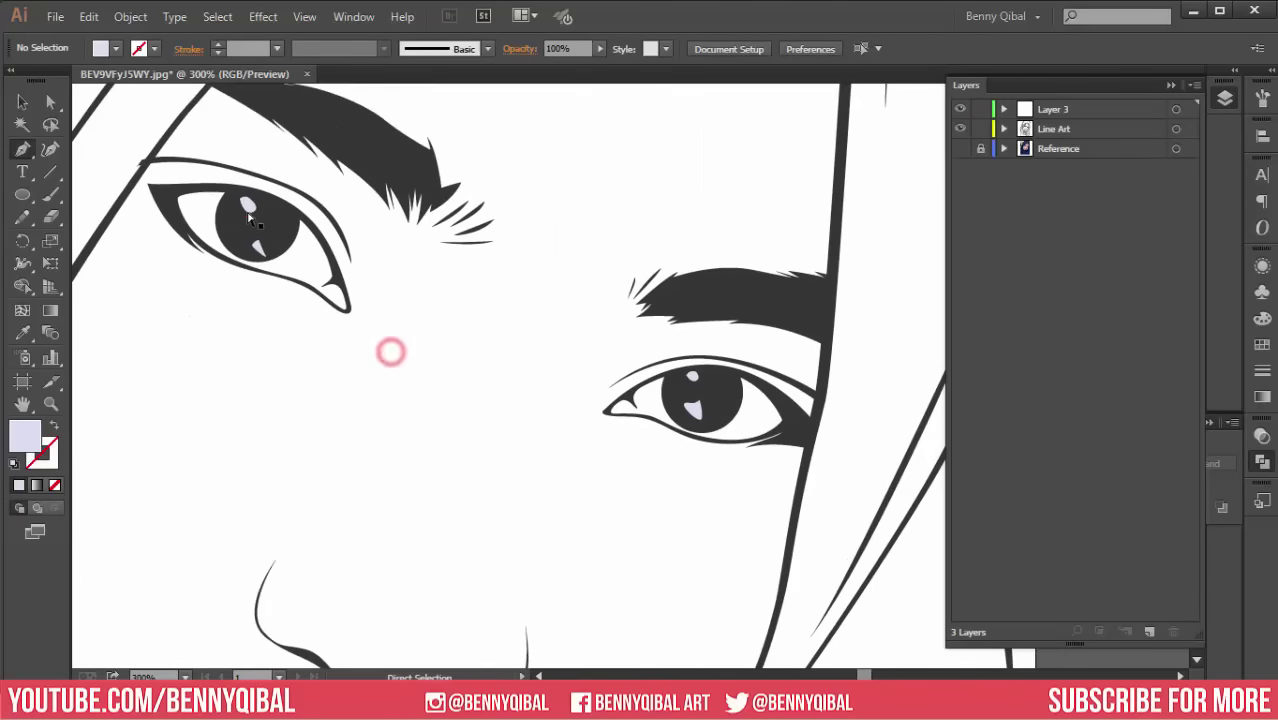
Step: Select all four catchlights and give them a pure white #FFFFFF fill
ctrl+click(250, 207)
ctrl+shift+click(260, 250)
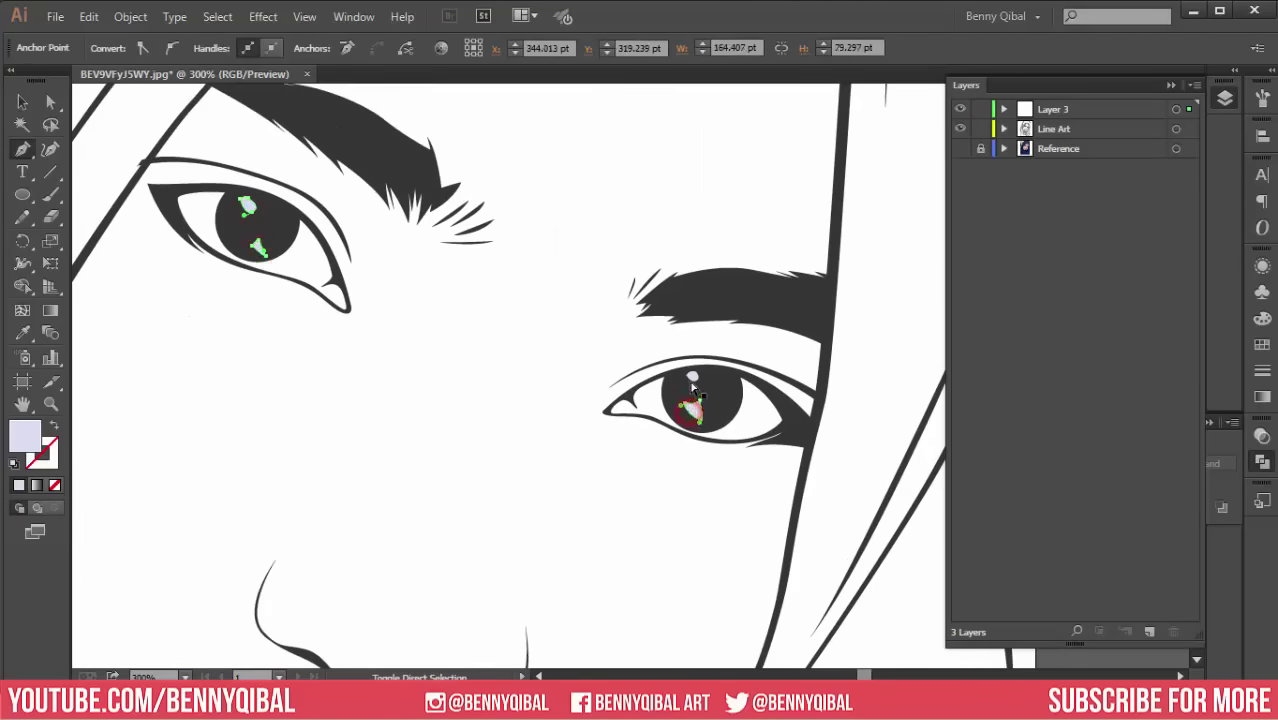
double_click(25, 436)
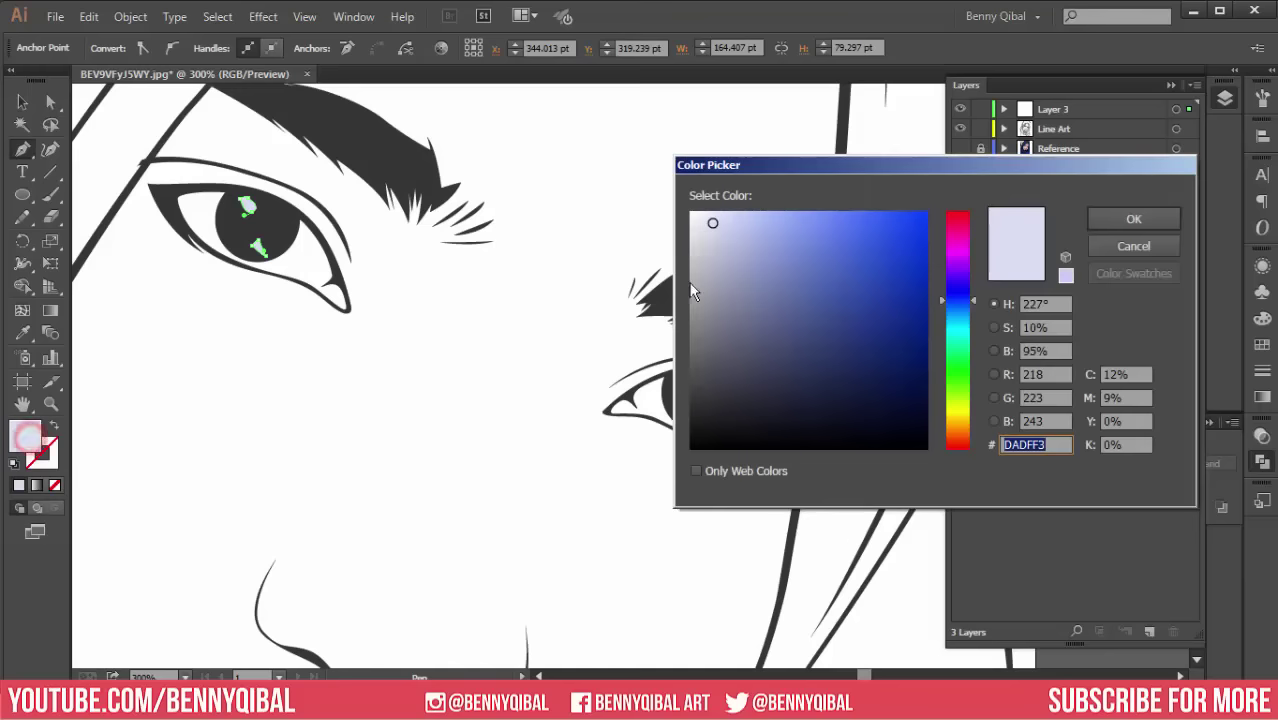
drag(700, 240, 690, 213)
click(1133, 219)
ctrl+click(355, 420)
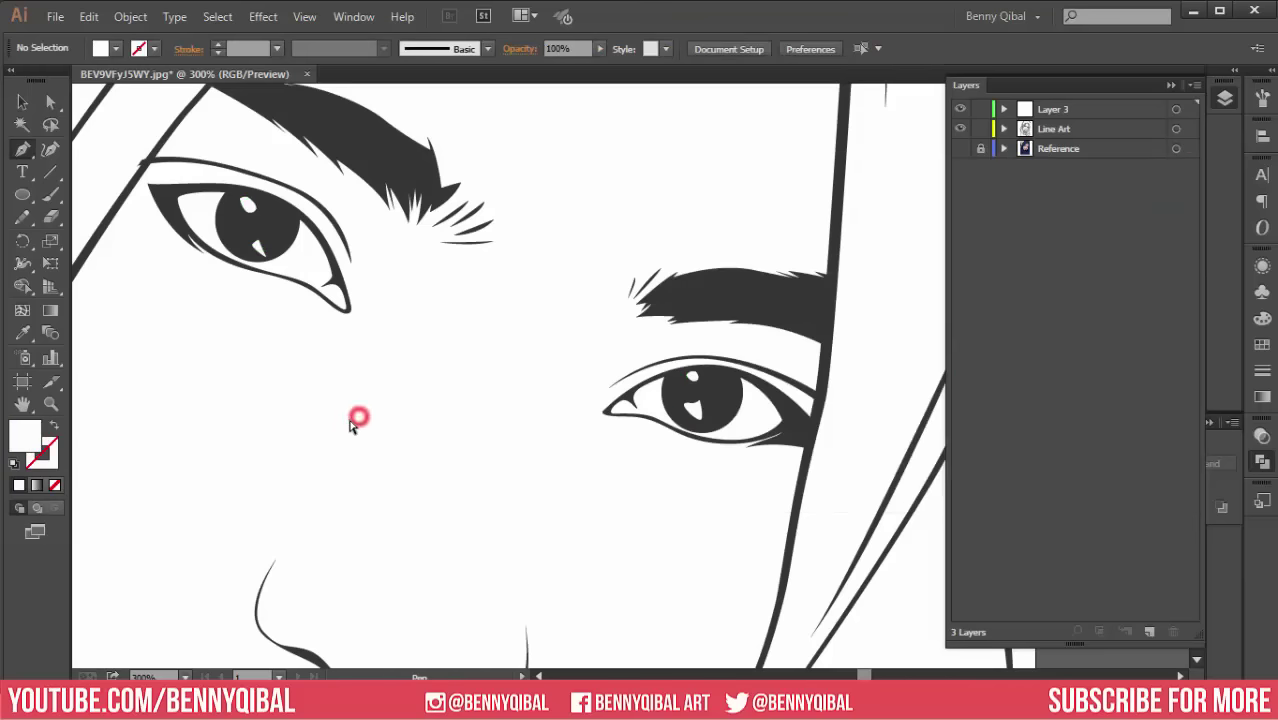
Step: Shrink the lower catchlight slightly by dragging its corner handle inward
scroll(697, 420, up, 2)
scroll(697, 420, up, 3)
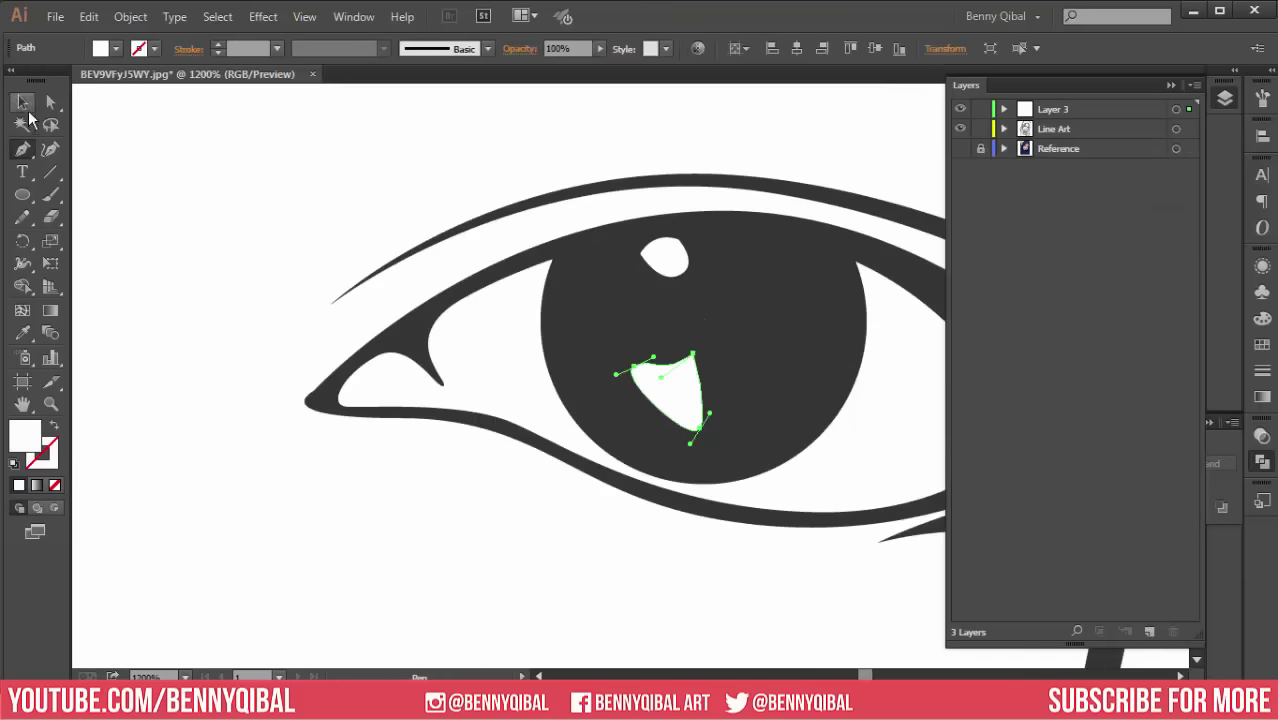
key(ctrl)
click(296, 275)
click(679, 402)
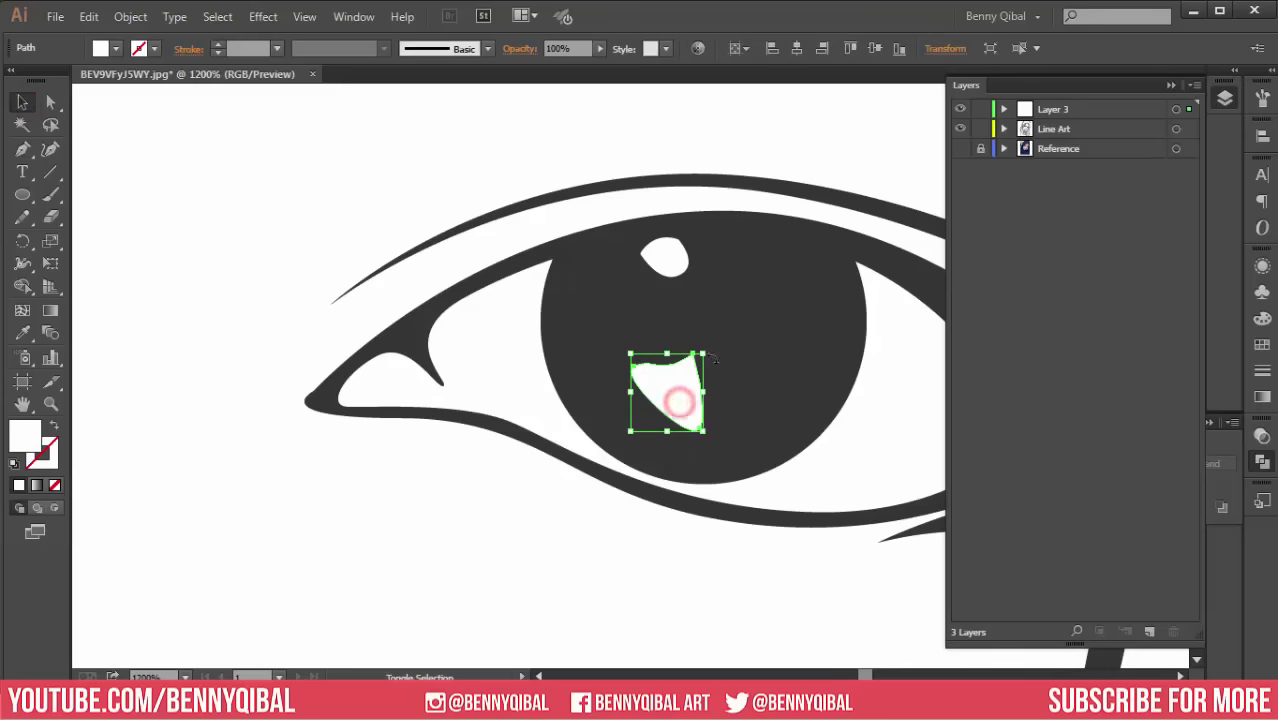
drag(705, 353, 686, 371)
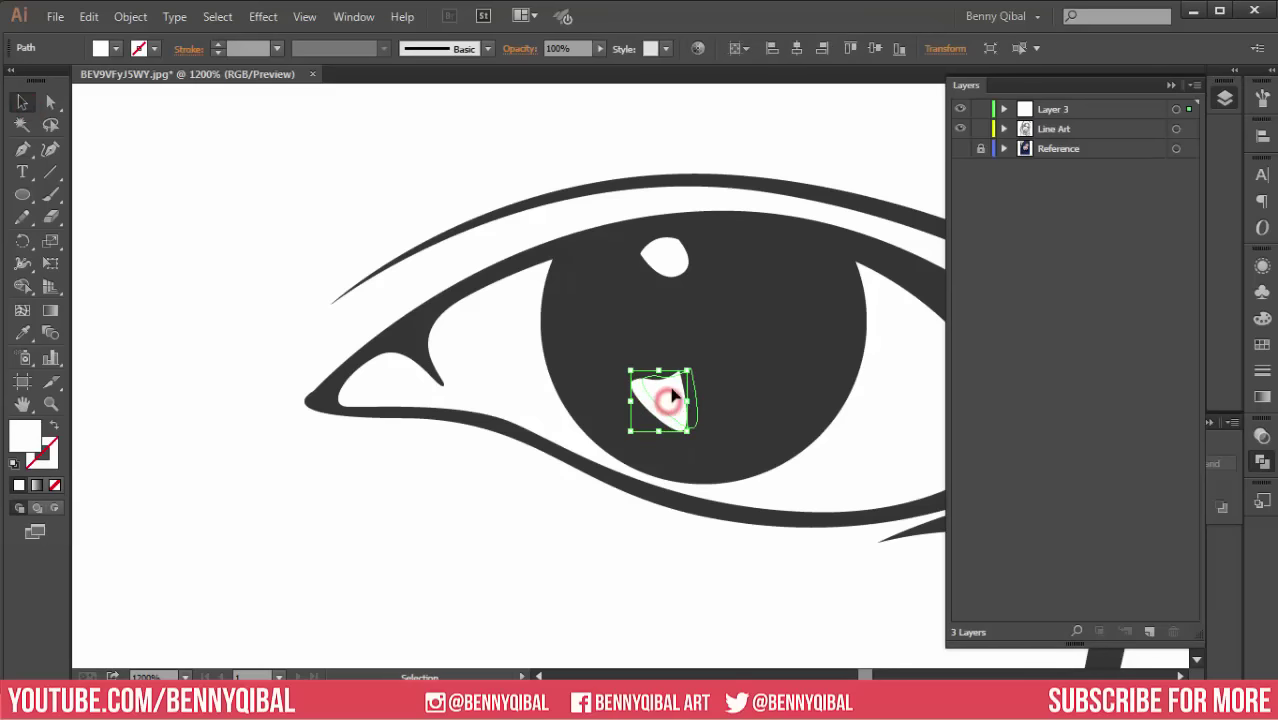
click(254, 168)
Step: Zoom out and centre the finished portrait on the artboard
scroll(285, 394, down, 3)
scroll(330, 415, down, 1)
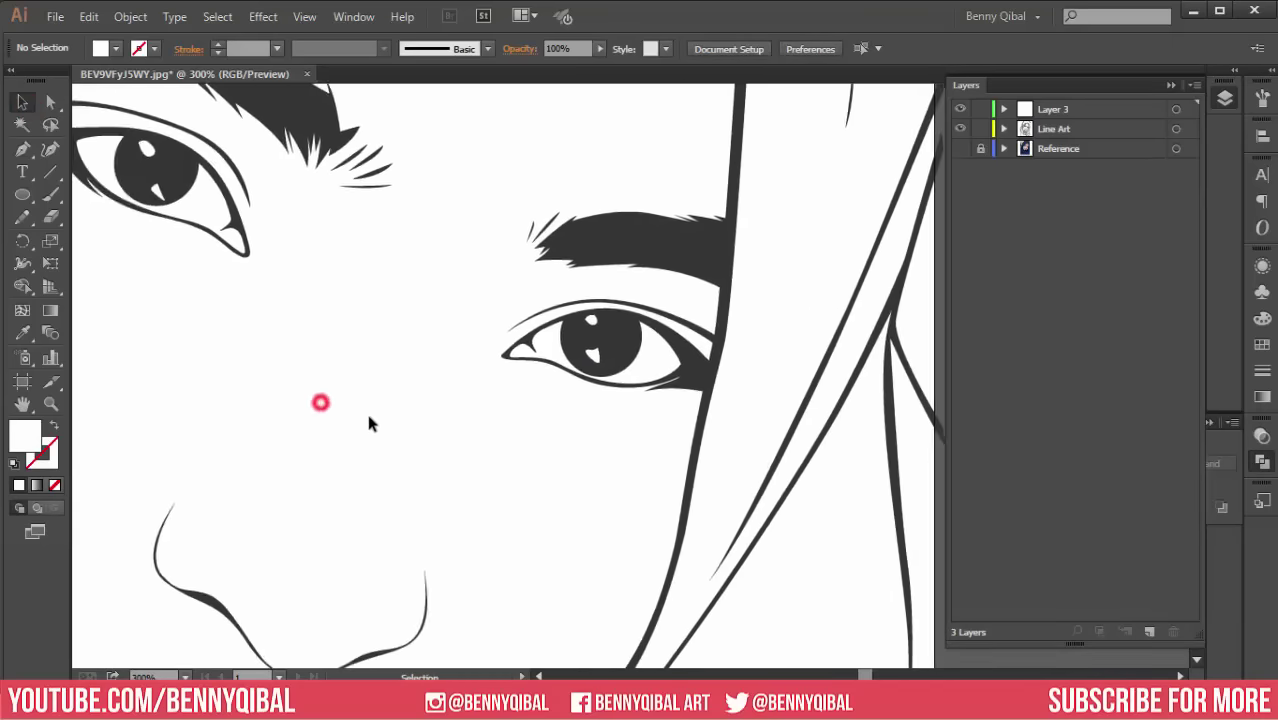
scroll(320, 400, down, 2)
scroll(322, 455, down, 1)
scroll(340, 455, down, 1)
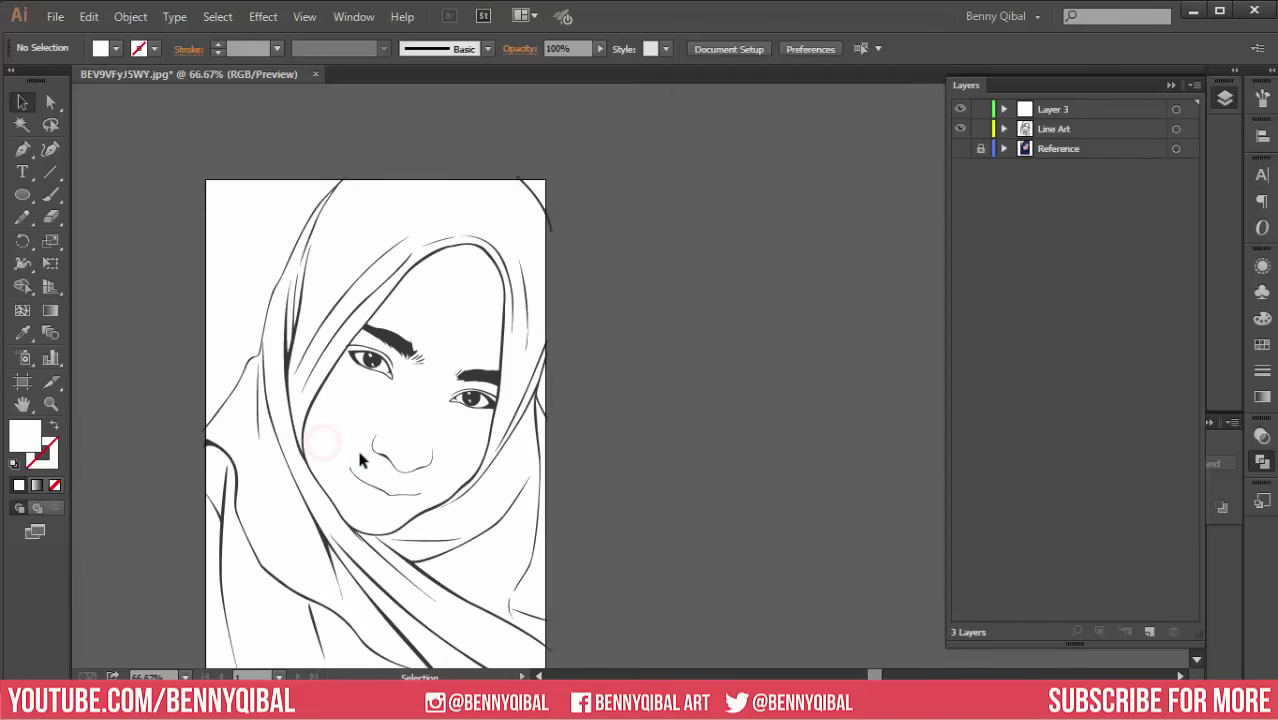
drag(361, 459, 409, 424)
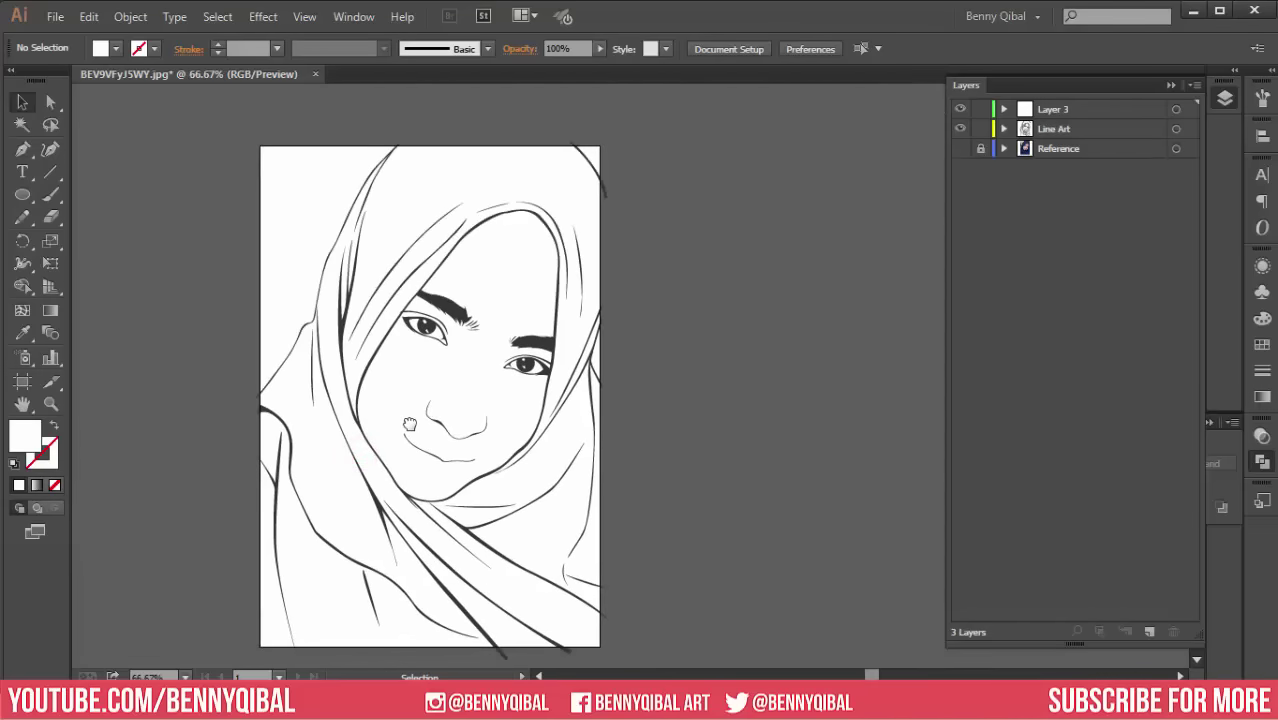